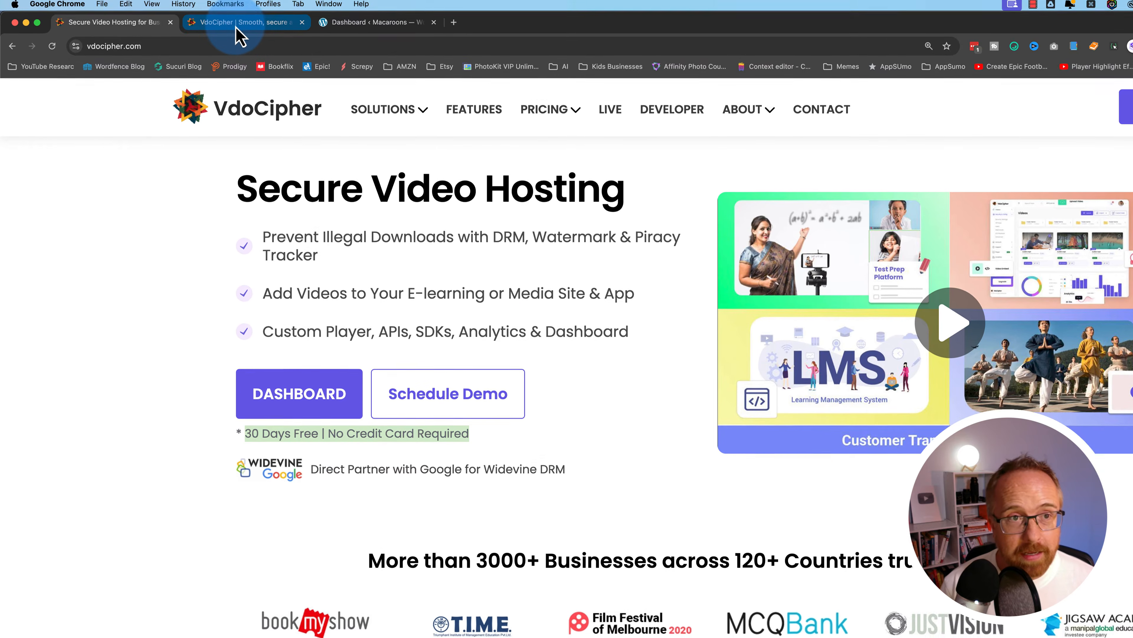
Switch to the VdoCipher browser tab to leave the marketing homepage
click(237, 28)
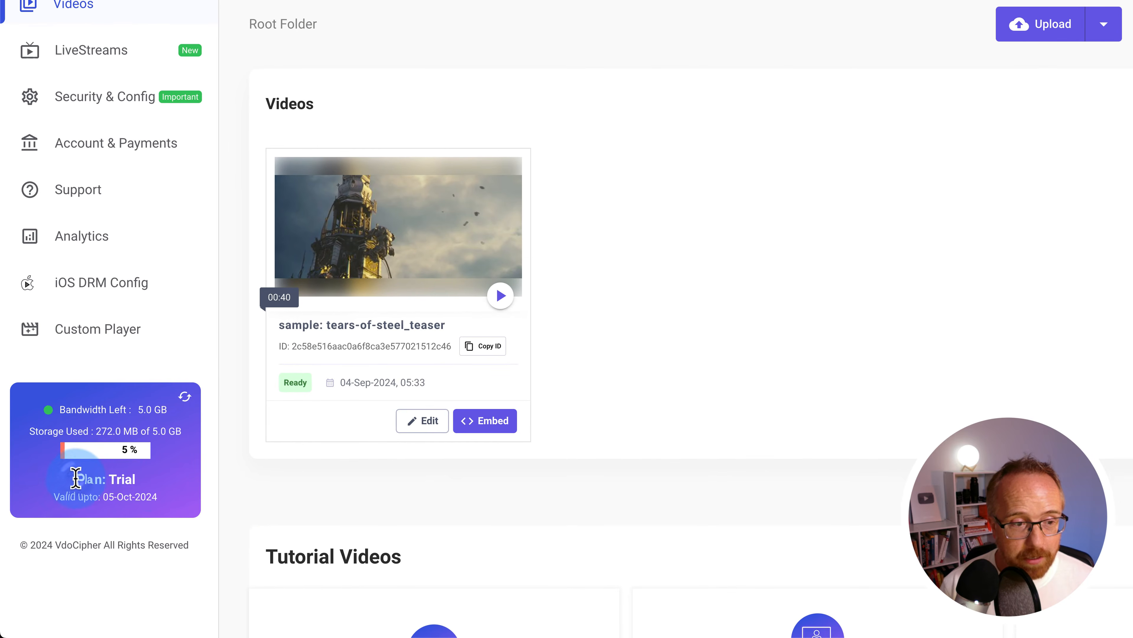
drag(76, 477, 163, 507)
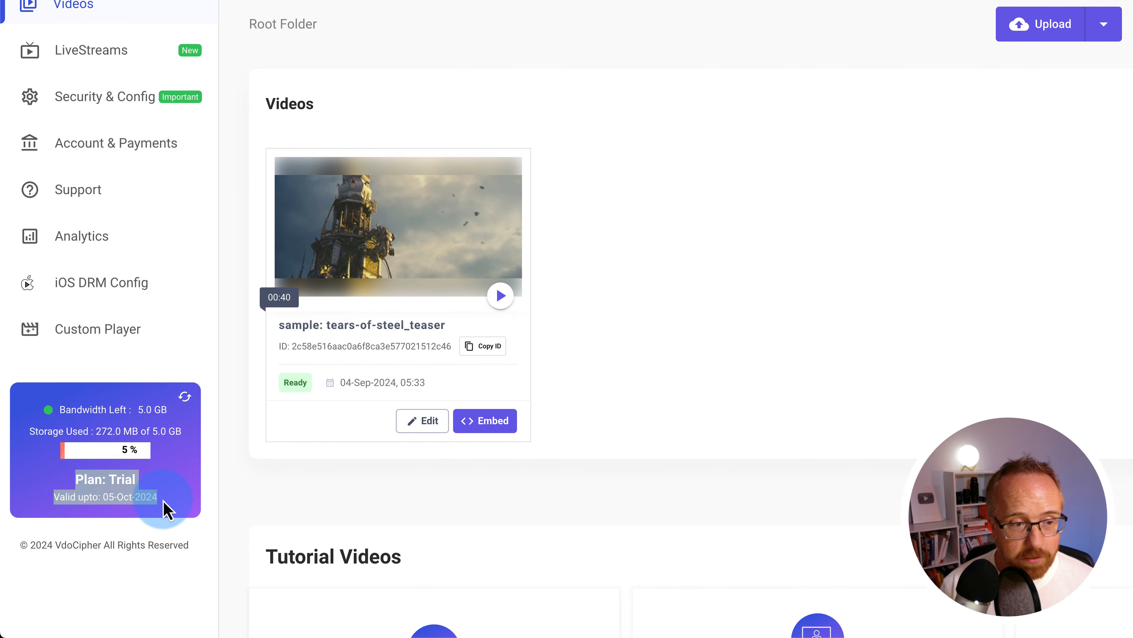
drag(60, 410, 169, 420)
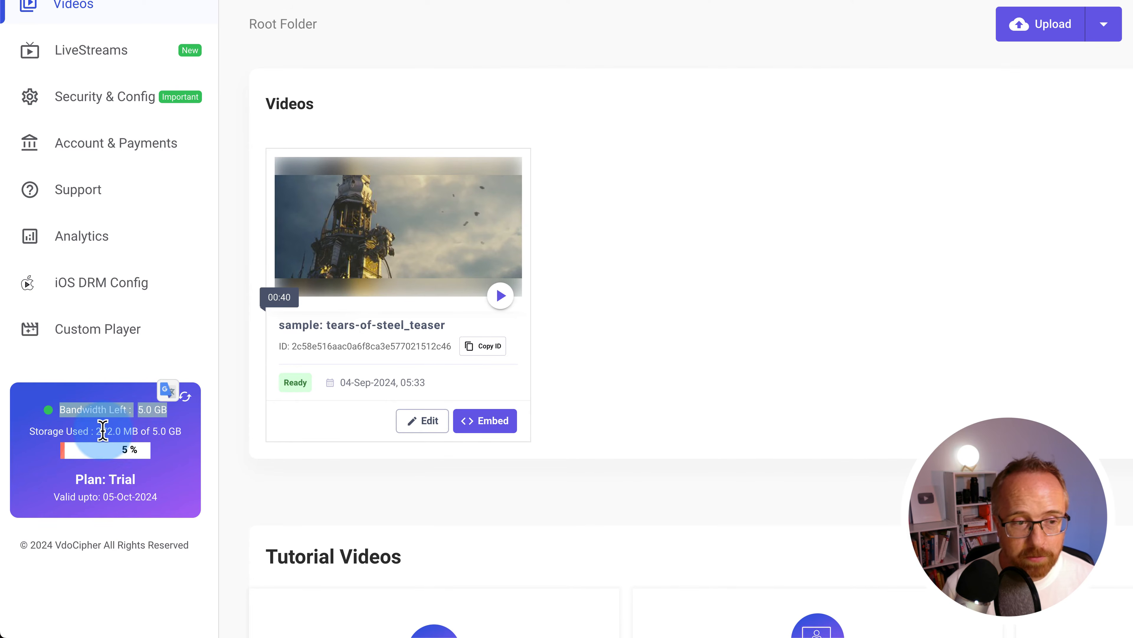
drag(96, 431, 171, 427)
click(178, 467)
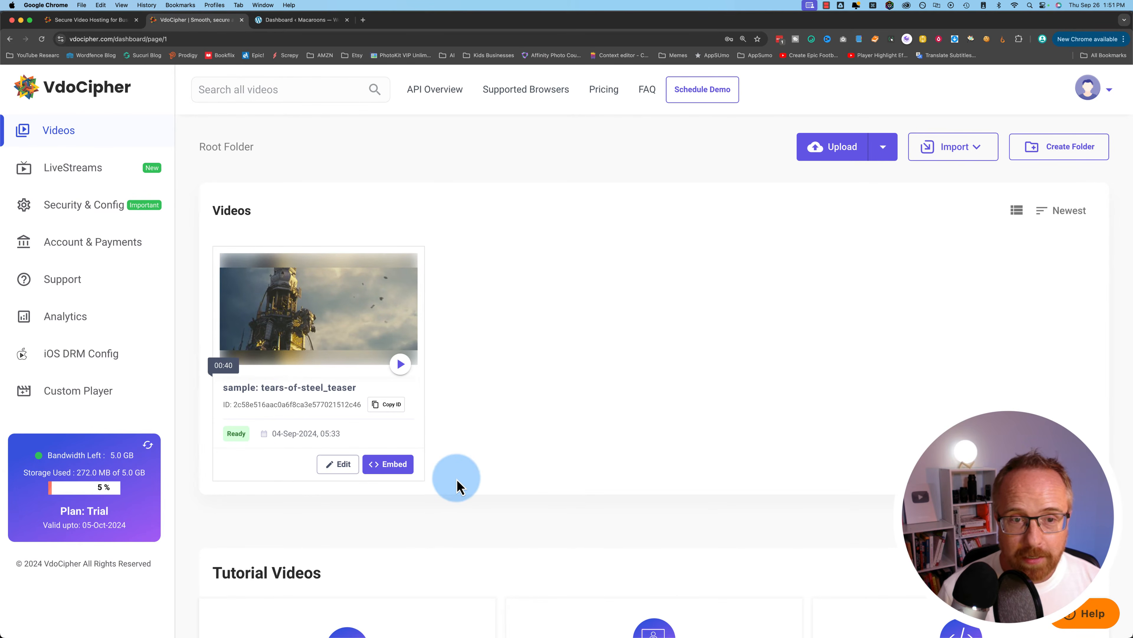
Tick and untick the sample video, then open LiveStreams showing 10.0 GB bandwidth and 4 hours left
click(400, 271)
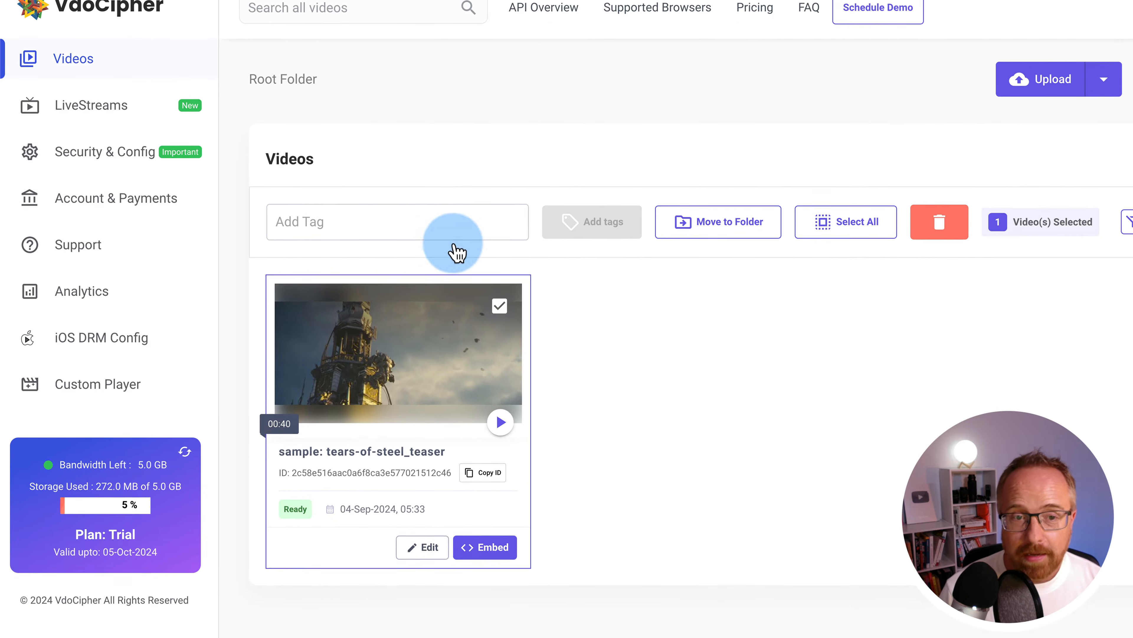
click(500, 410)
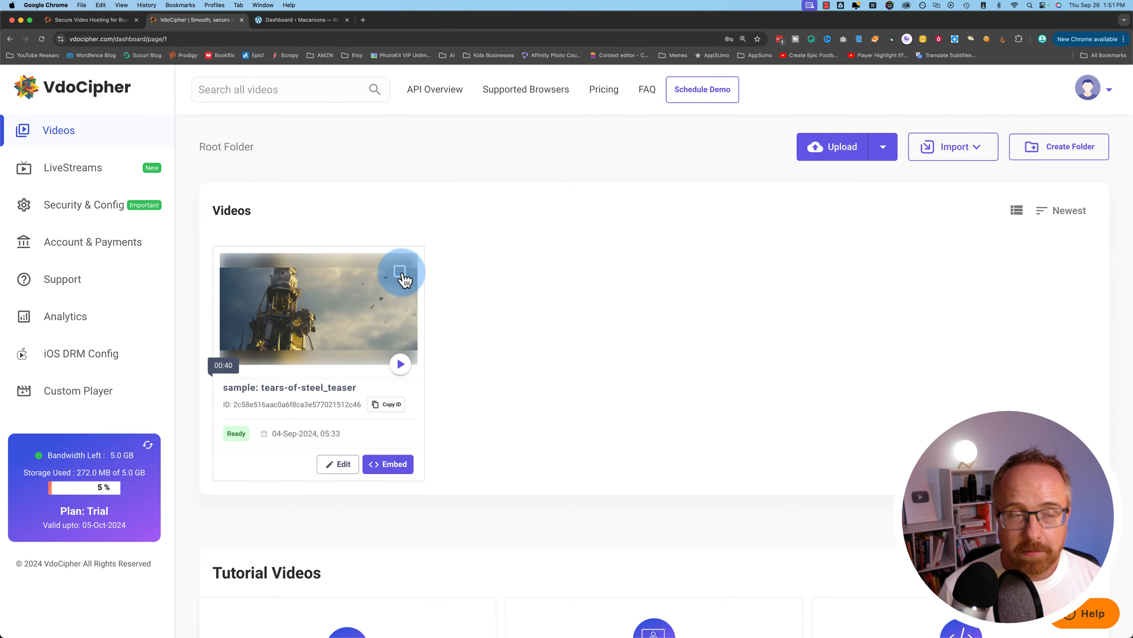
click(88, 181)
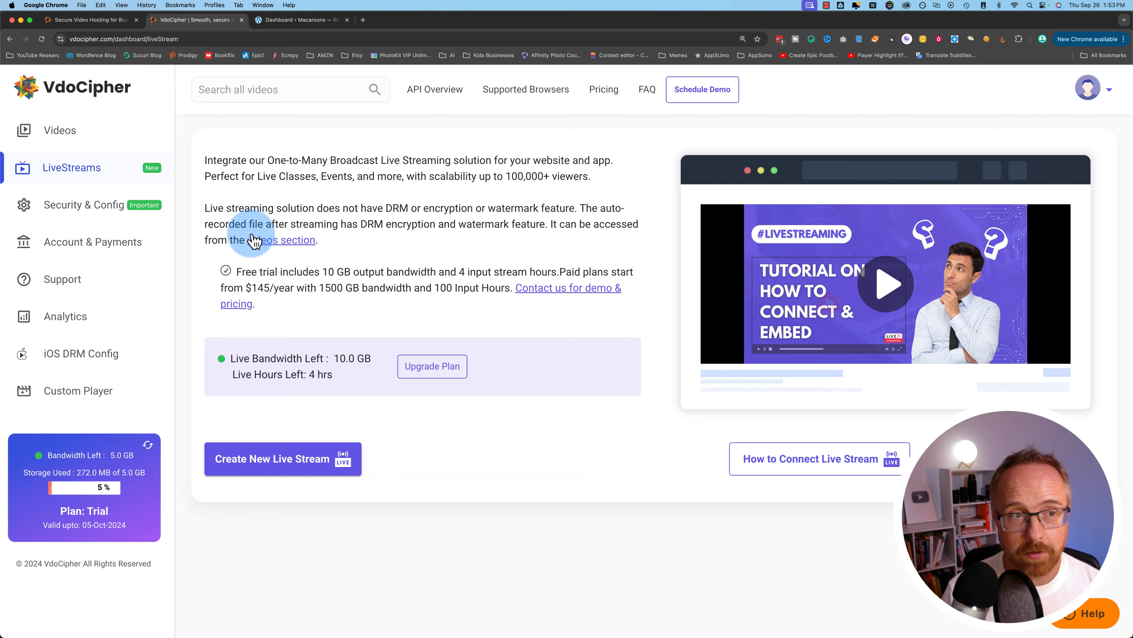
Go via Videos back to LiveStreams and start a new live stream
click(71, 137)
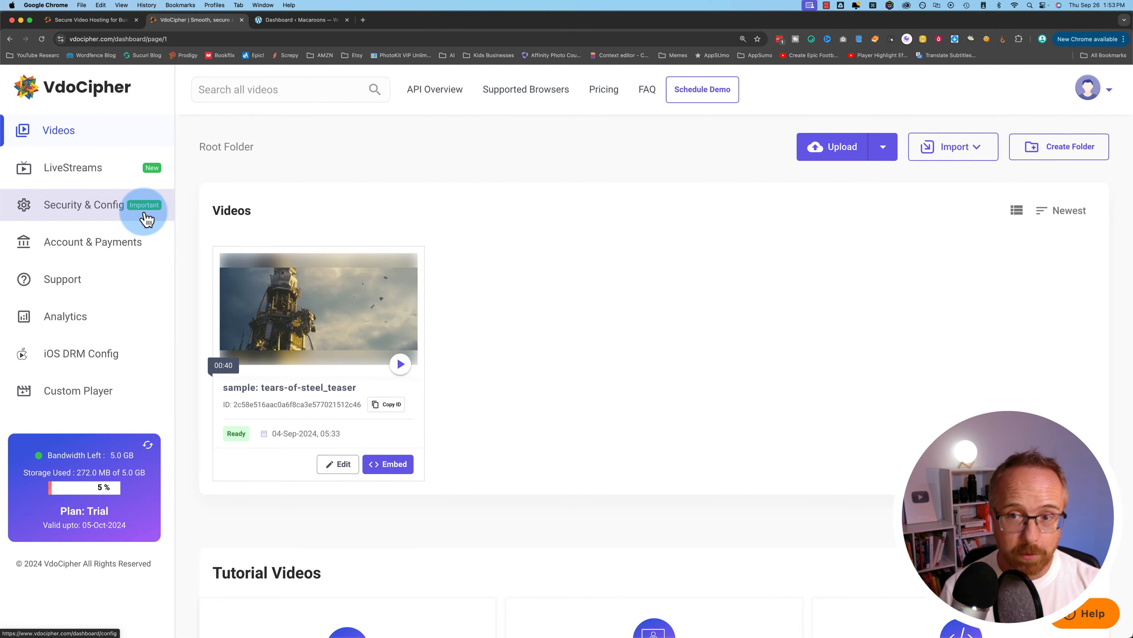
click(75, 172)
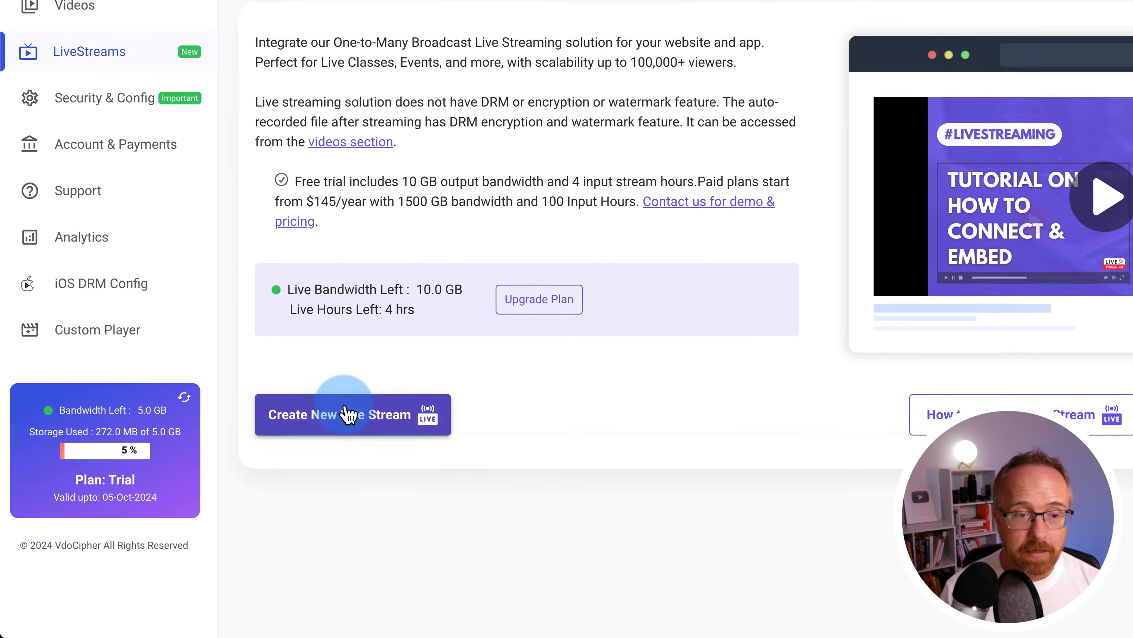
click(248, 467)
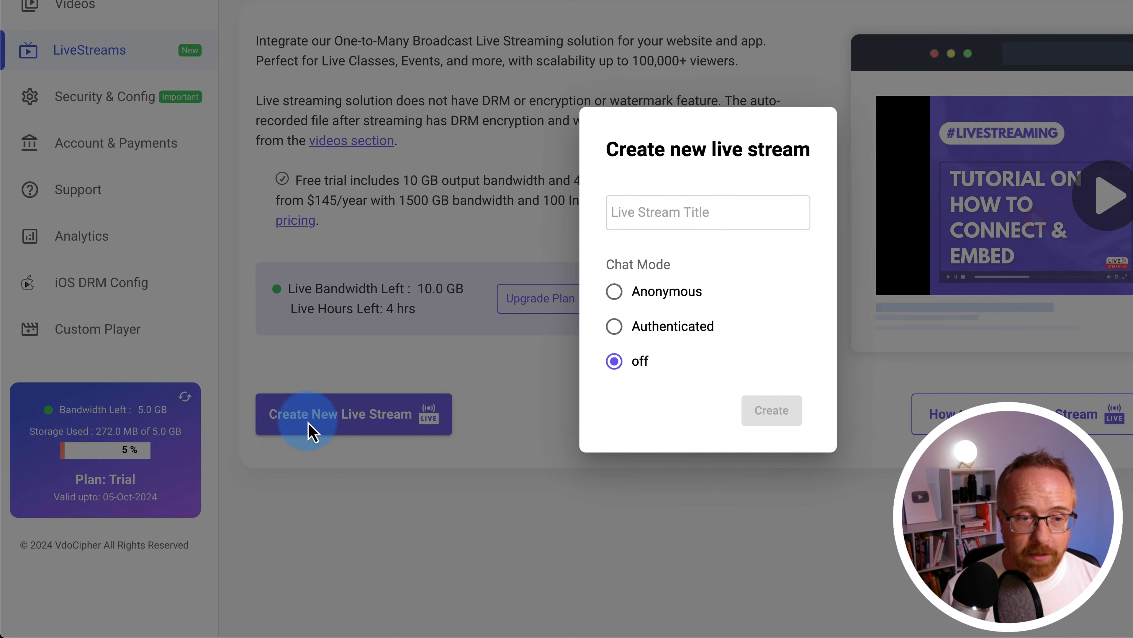
Create a live stream titled 'Test' with chat mode set to Authenticated
click(633, 216)
text(Te)
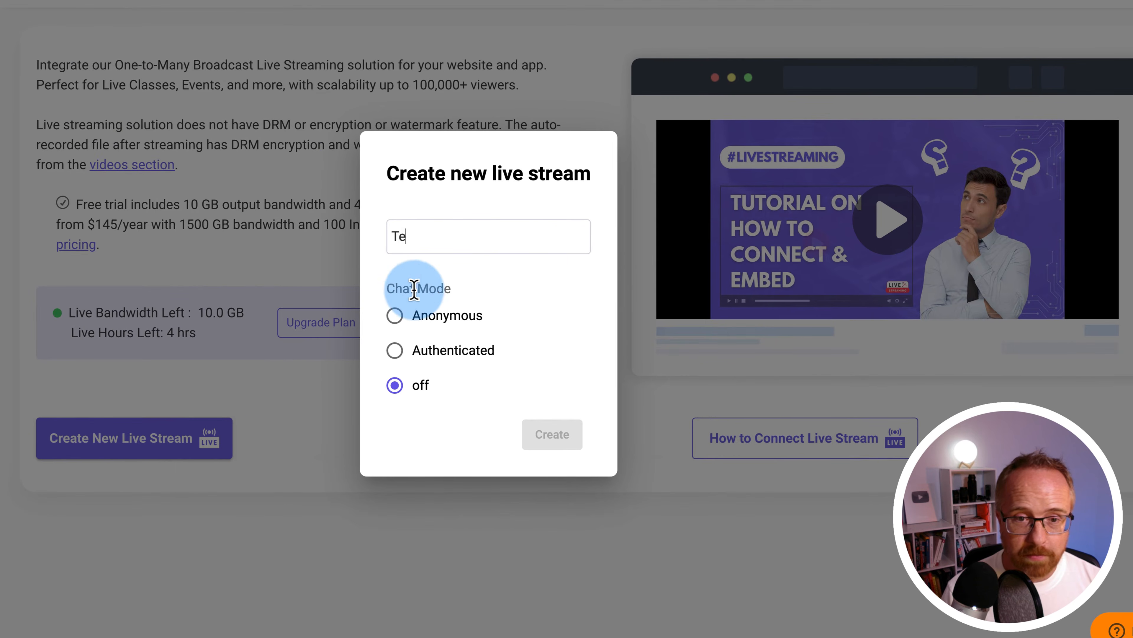
key(BackSpace)
text(est)
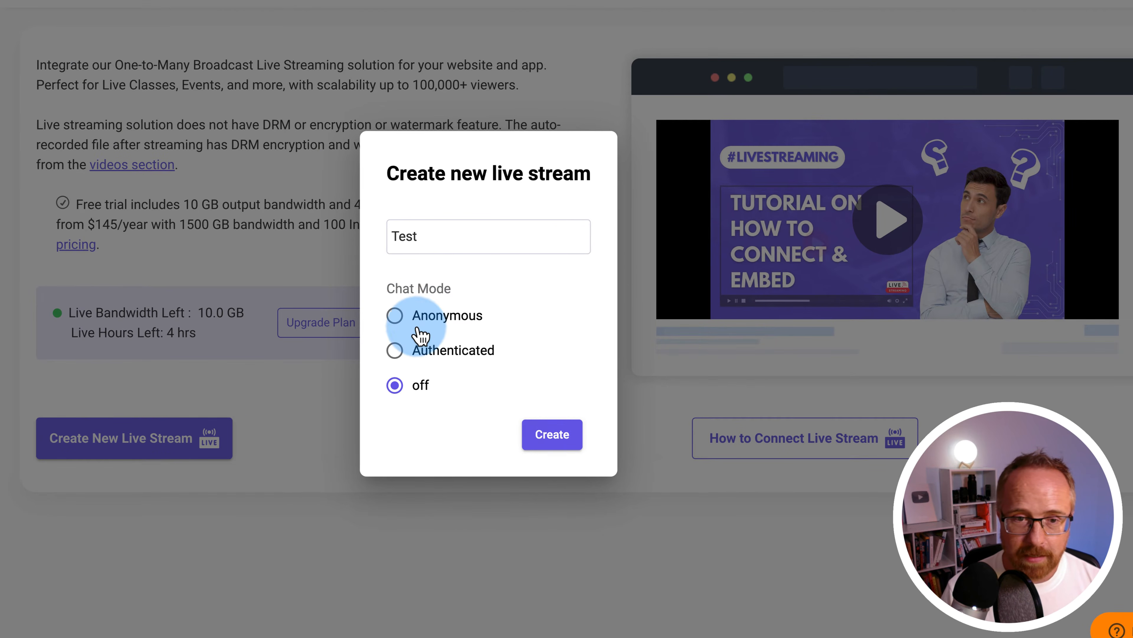
click(396, 317)
click(396, 351)
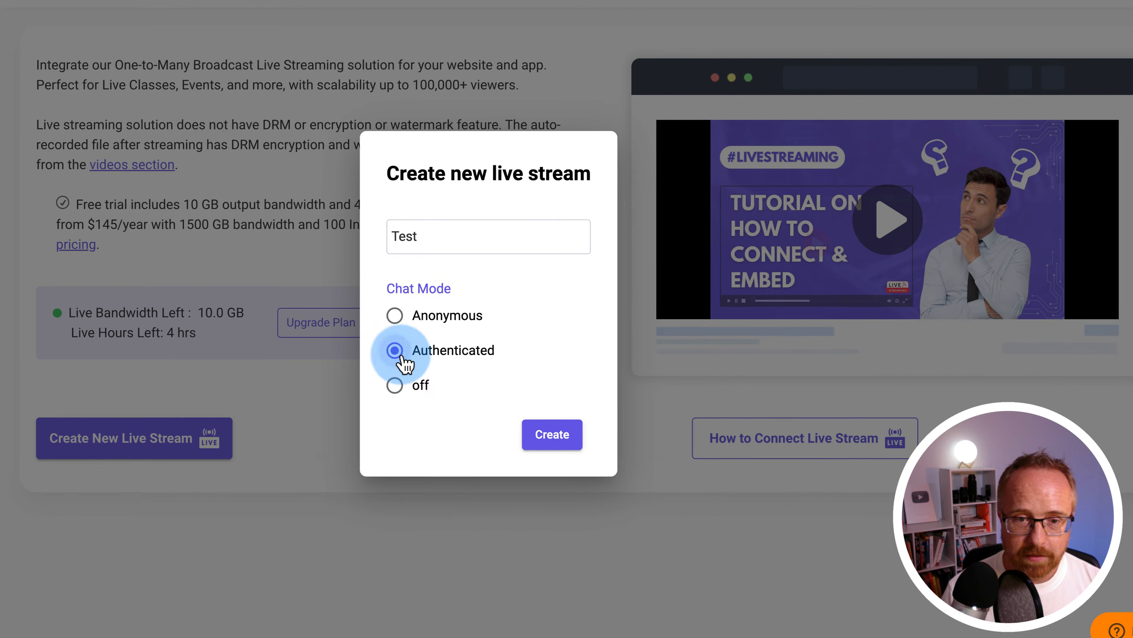
click(561, 441)
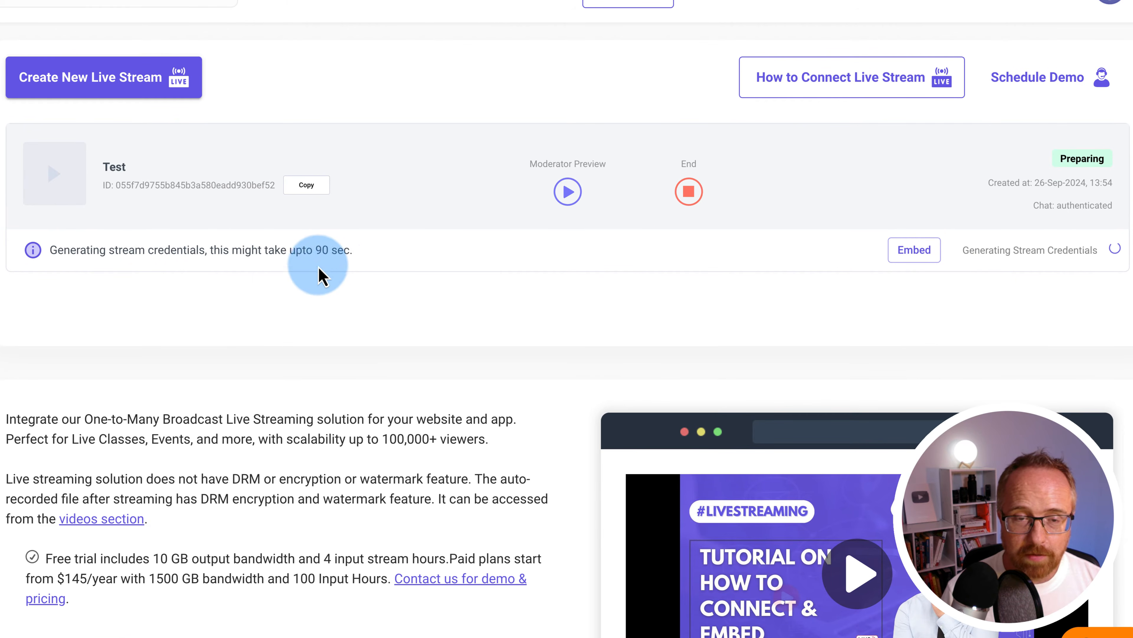
View the Test stream's embed code and select the iframe snippet
click(930, 251)
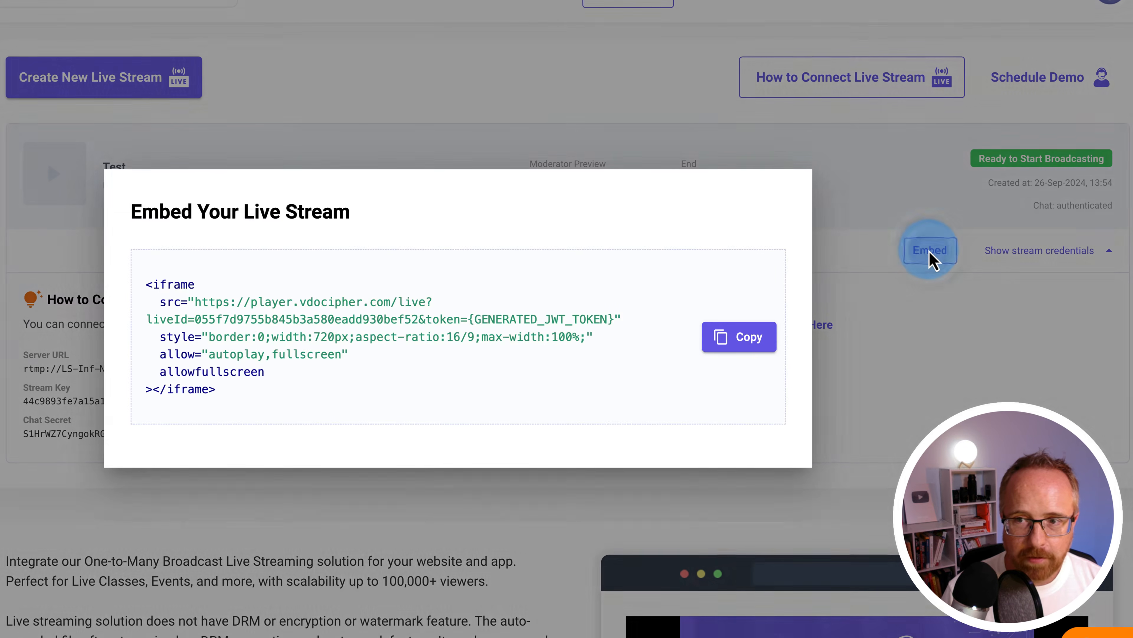
drag(351, 357, 229, 250)
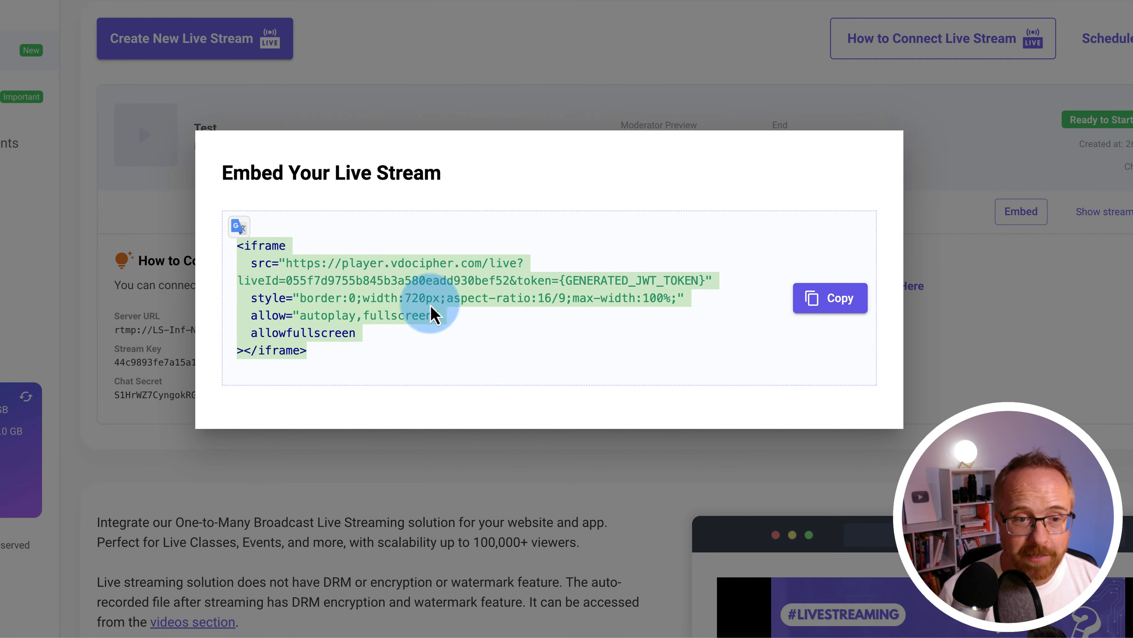
click(435, 486)
Highlight the Server URL, Stream Key, Chat Secret labels and OBS/Zoom instructions, then go to Security & Config
drag(114, 321, 172, 318)
drag(110, 351, 165, 349)
drag(123, 381, 191, 390)
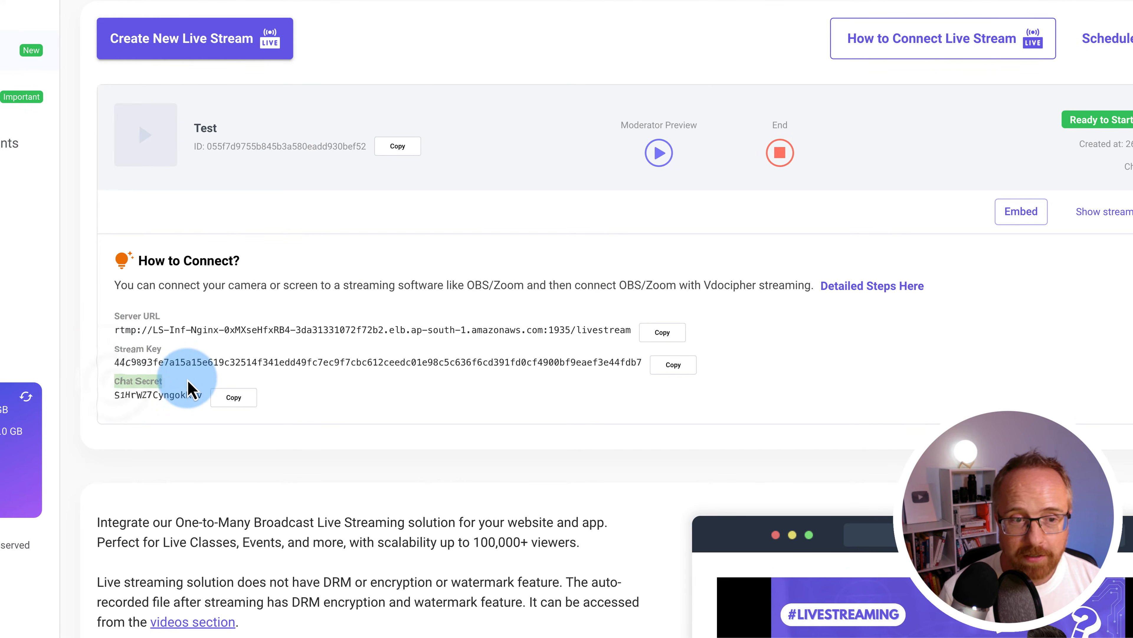
drag(620, 284, 647, 285)
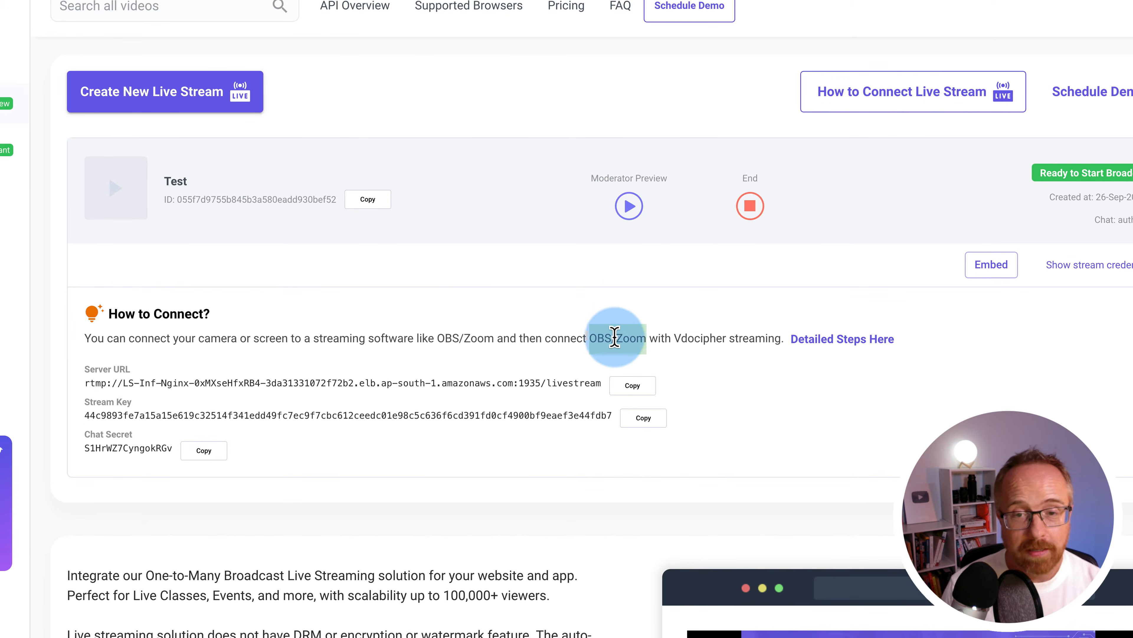
double_click(638, 337)
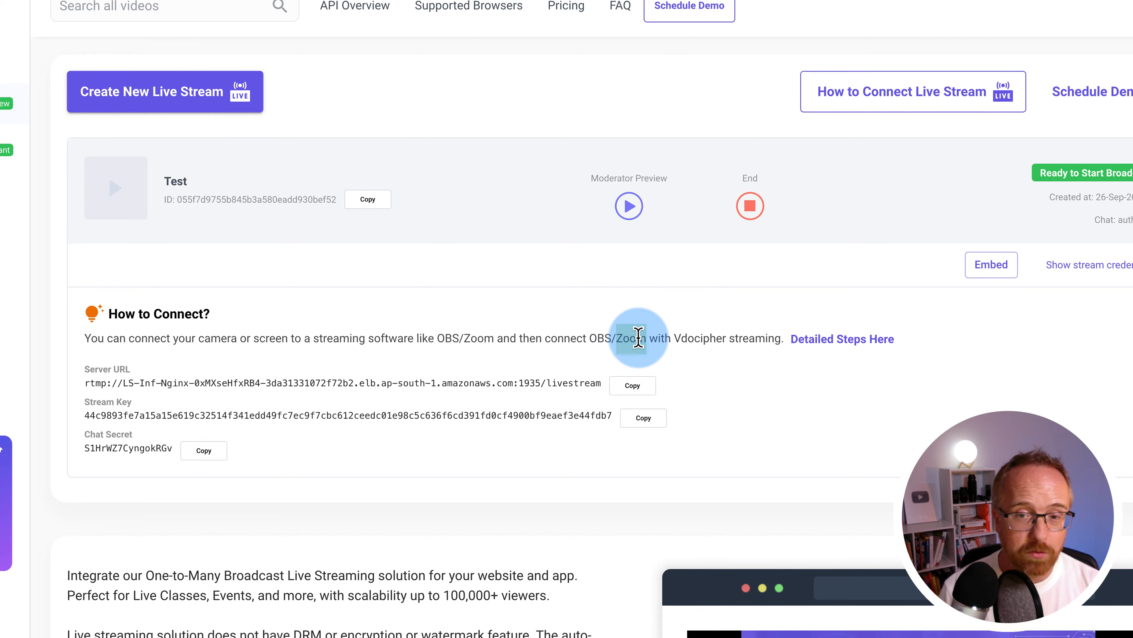
double_click(599, 337)
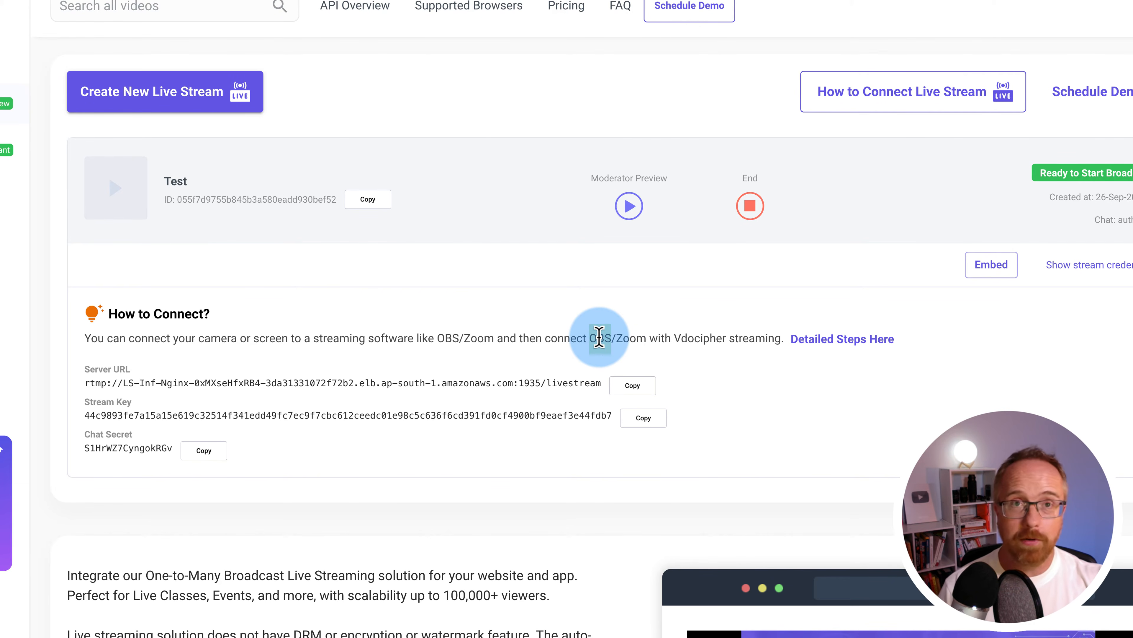
click(295, 173)
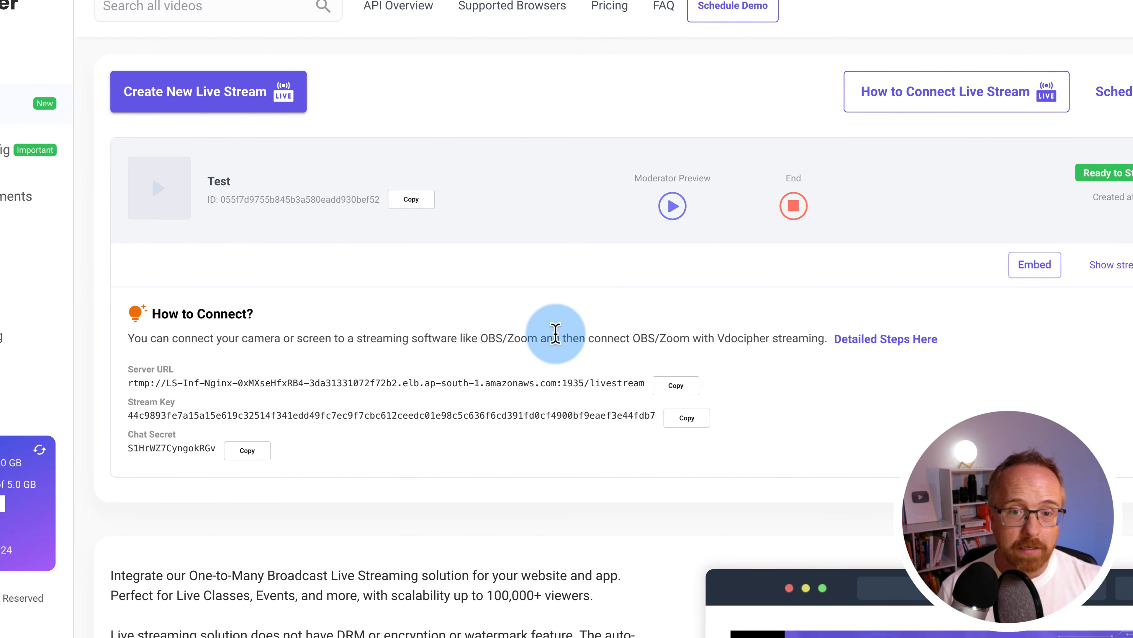
double_click(447, 338)
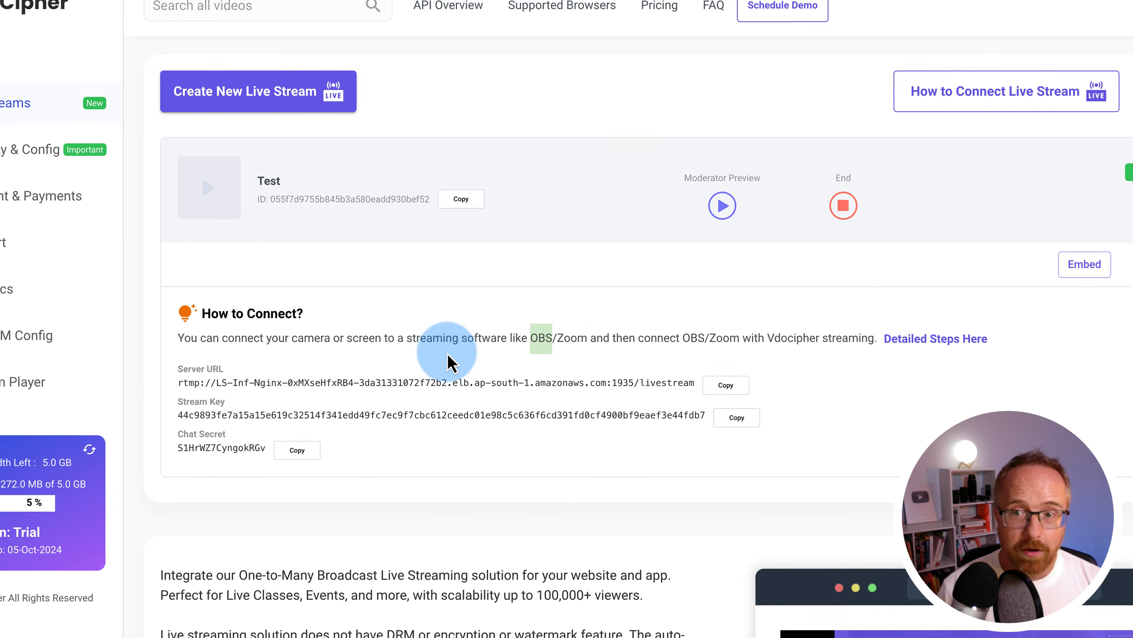
click(1086, 264)
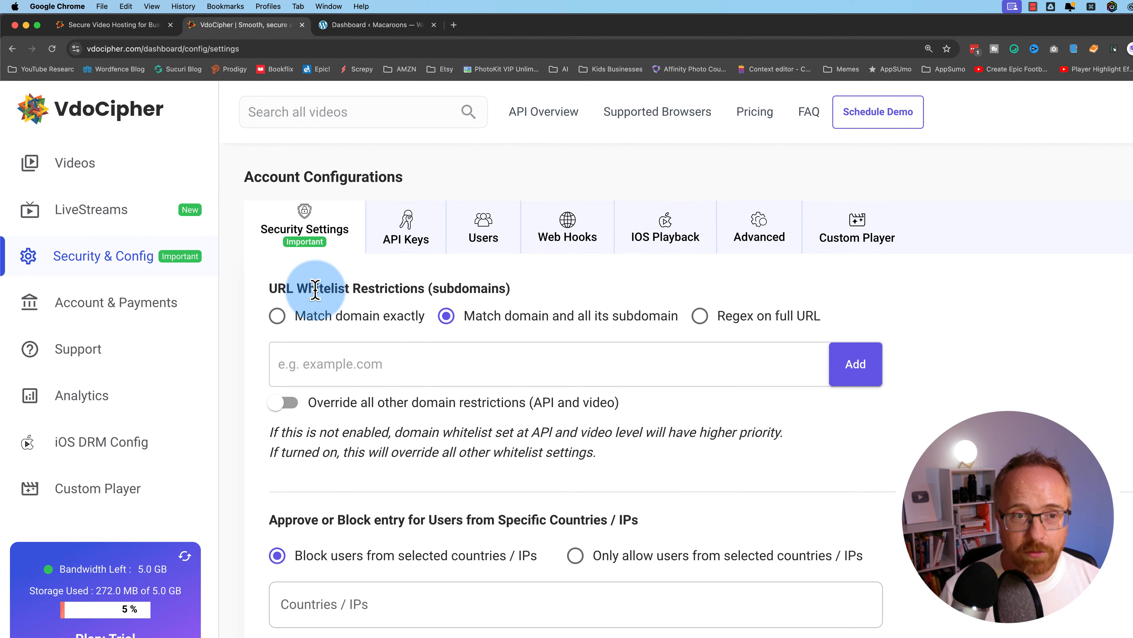
Copy the WordPress site's full address and add it as a whitelist entry
click(361, 27)
click(156, 48)
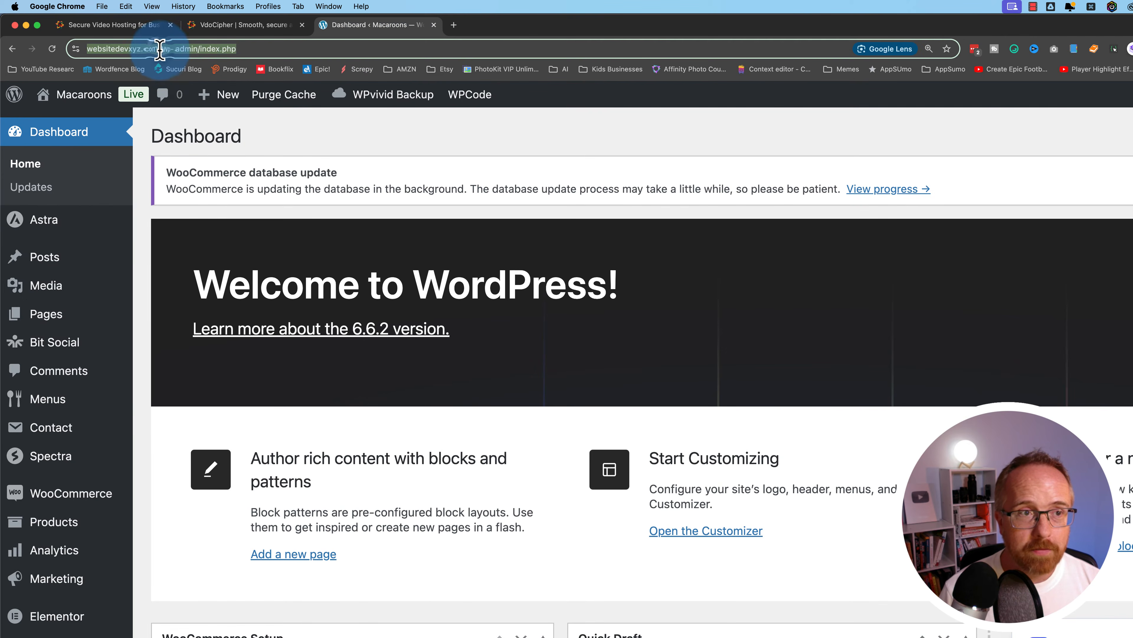
click(175, 48)
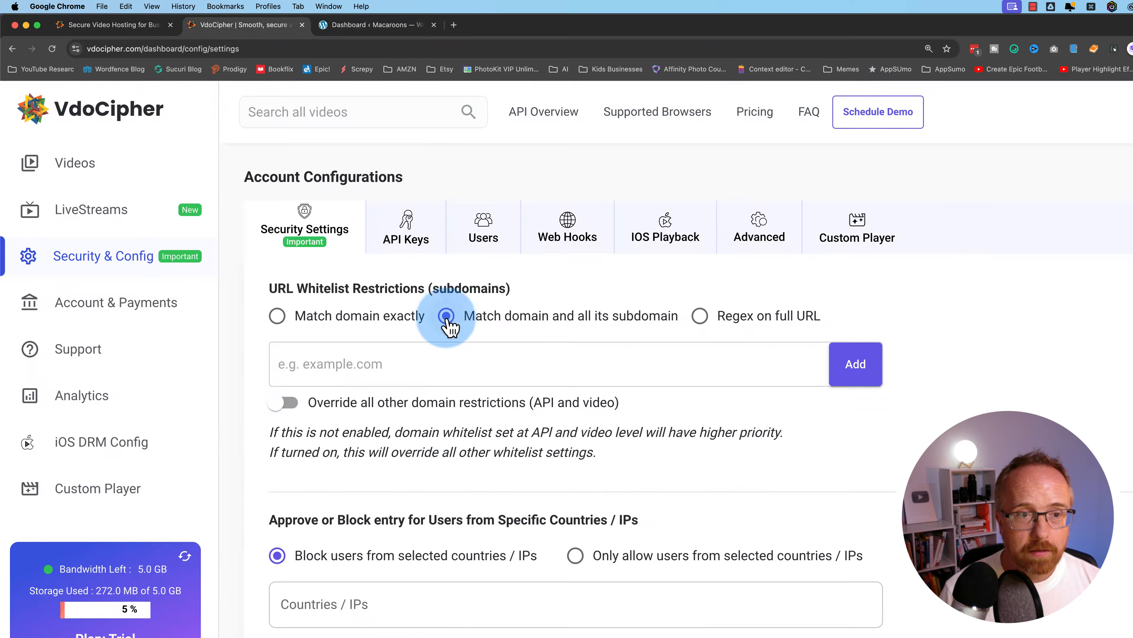
click(387, 342)
text(https://websitedevxyz.com/)
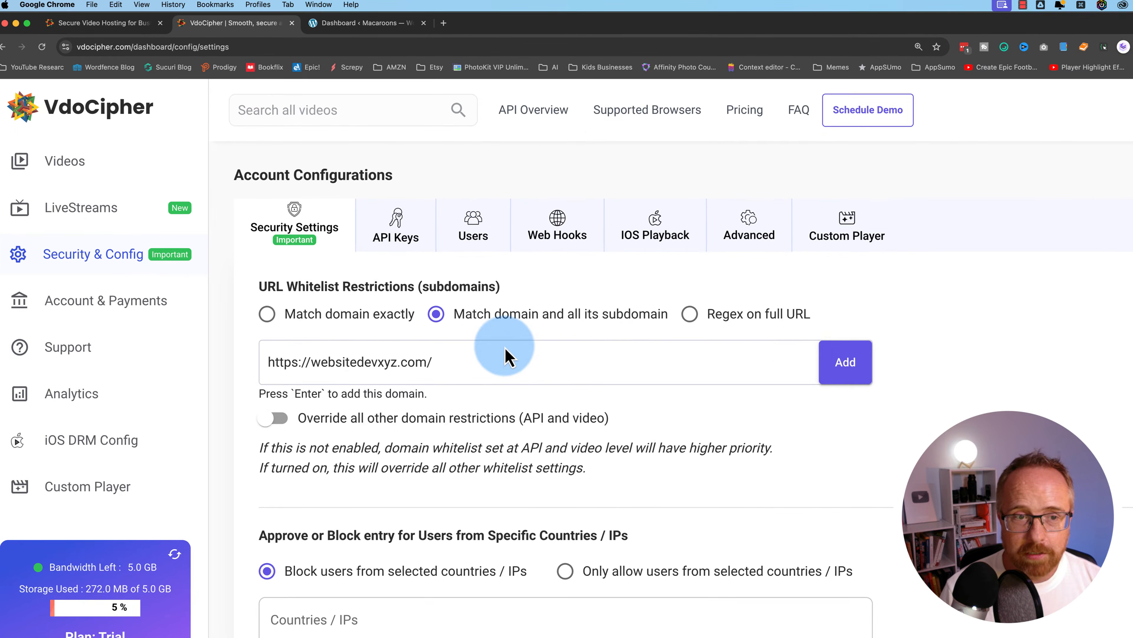
click(830, 362)
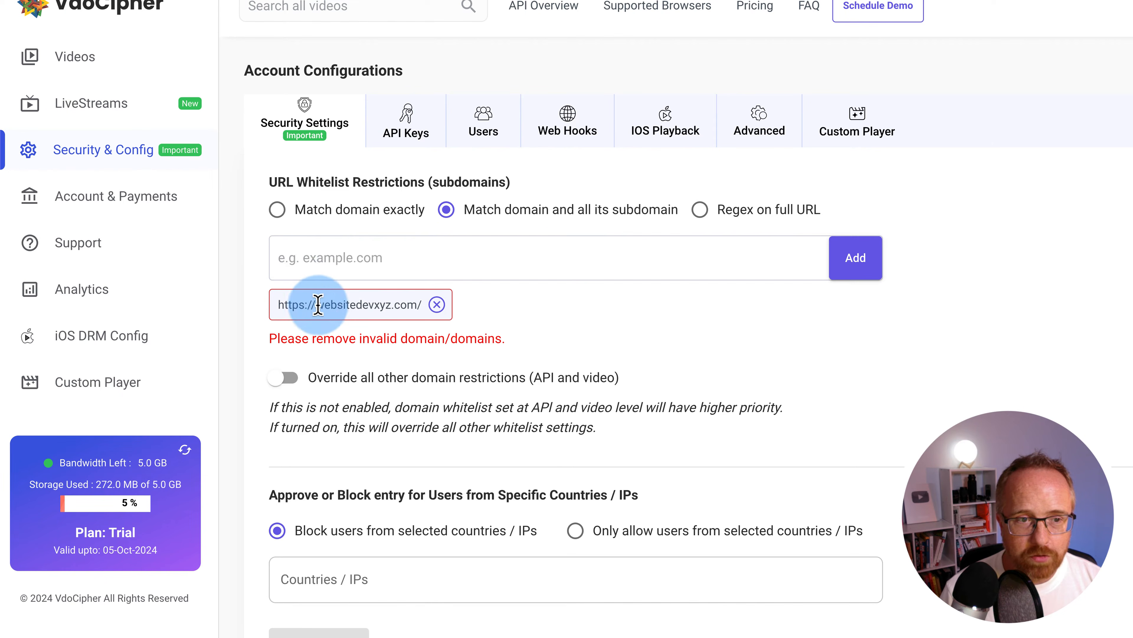
click(437, 304)
click(386, 263)
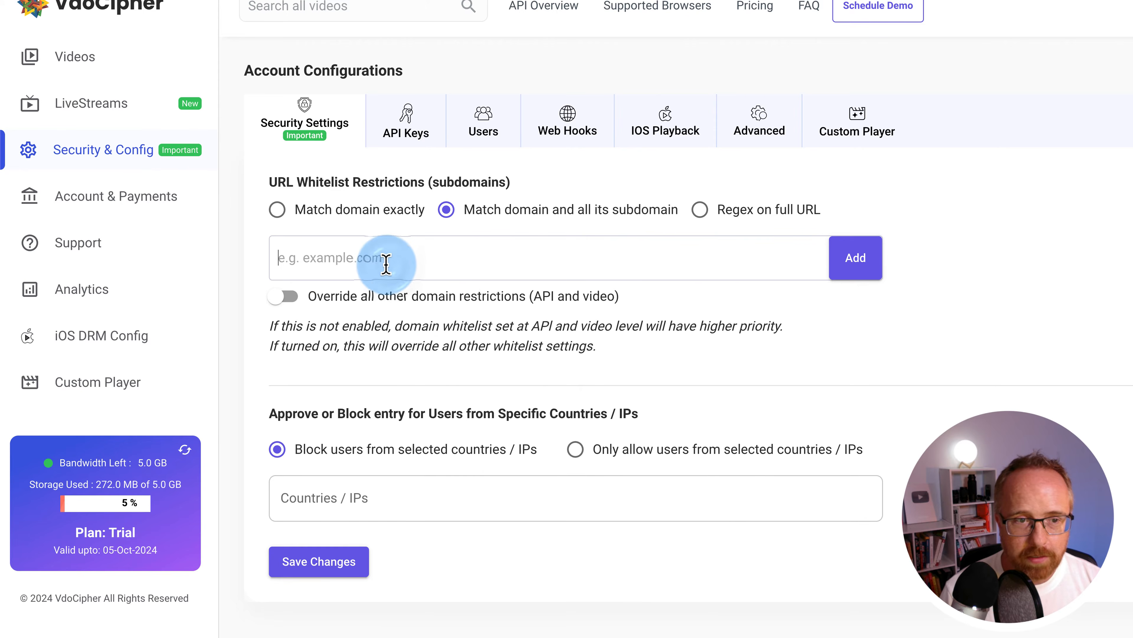
text(https://websitedevxyz.com/)
key(BackSpace)
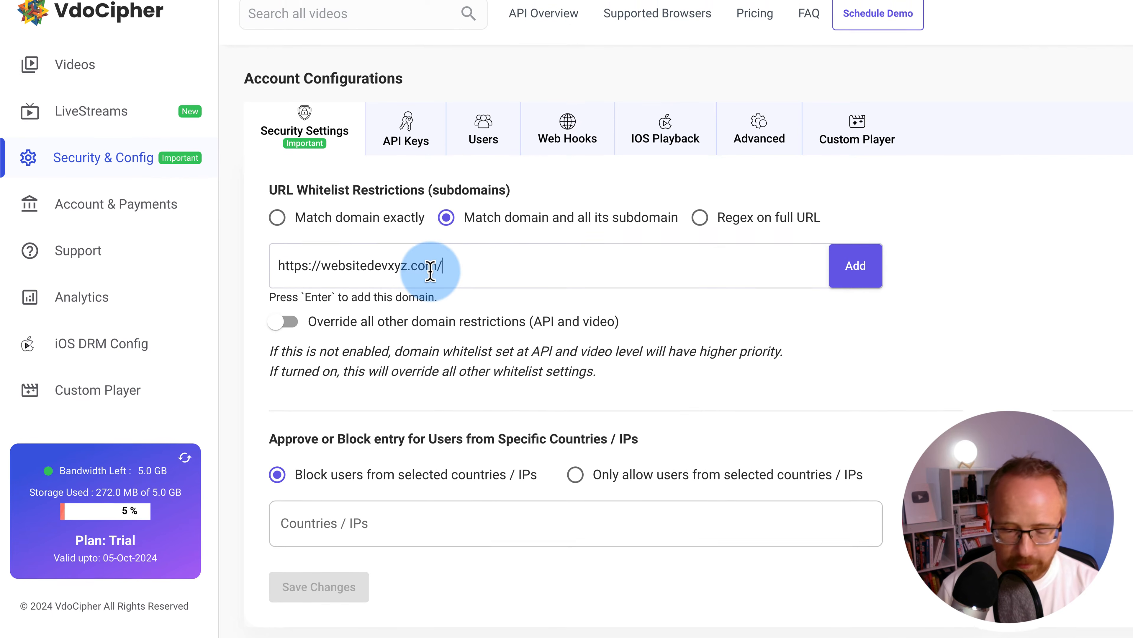
drag(329, 306, 277, 307)
key(BackSpace)
key(Return)
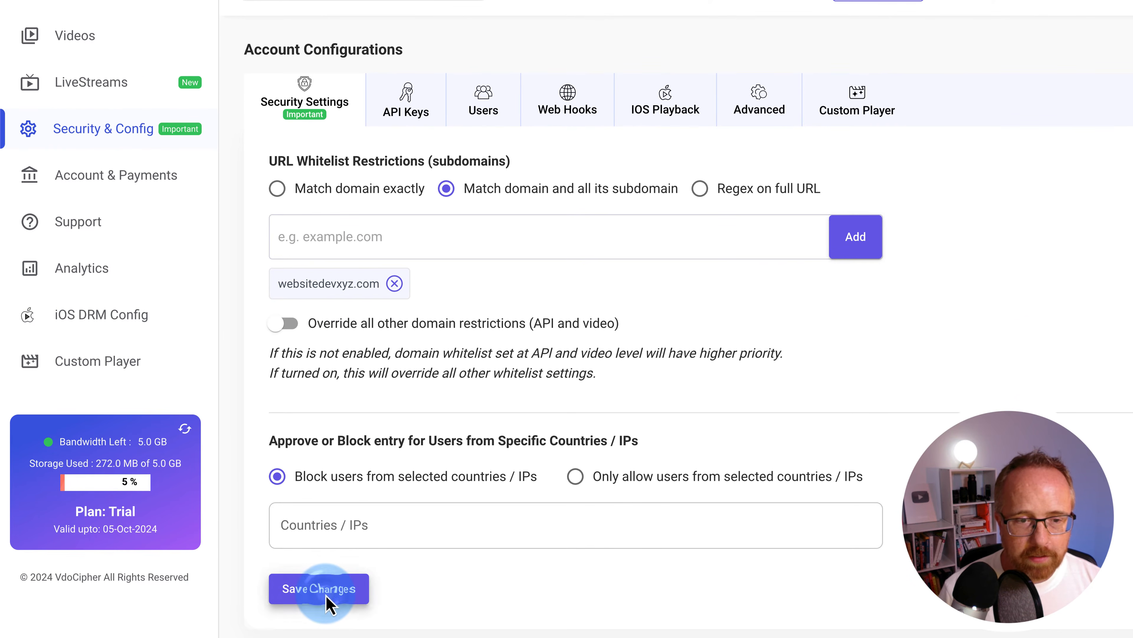
click(326, 620)
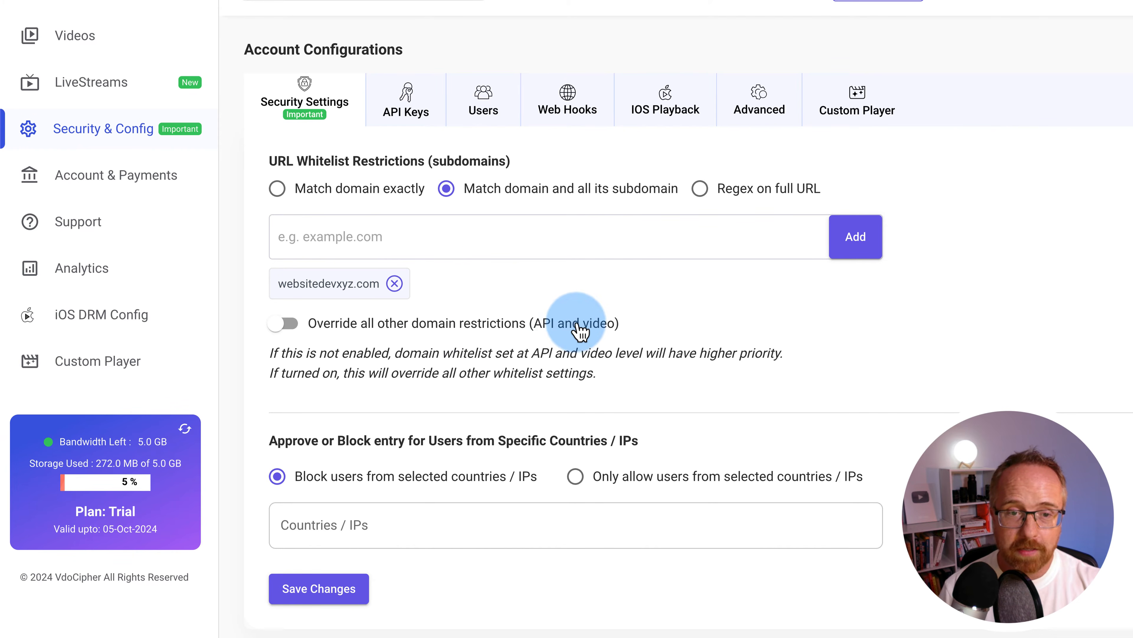
Leave 'Override all other domain restrictions' switched off, then view the API Keys tab
click(283, 324)
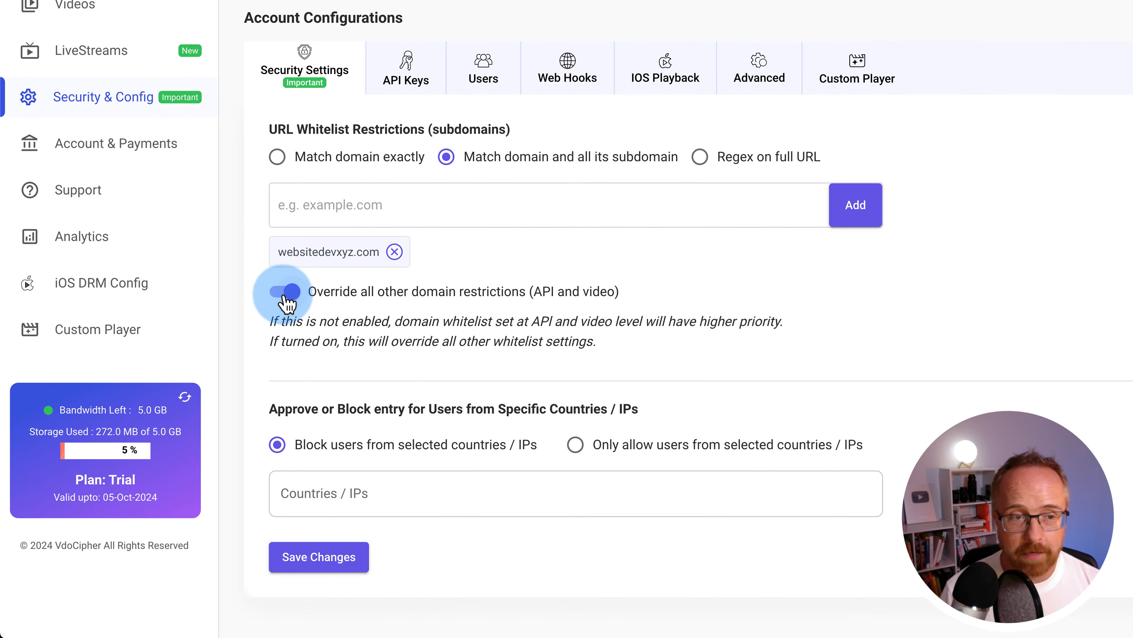
click(283, 344)
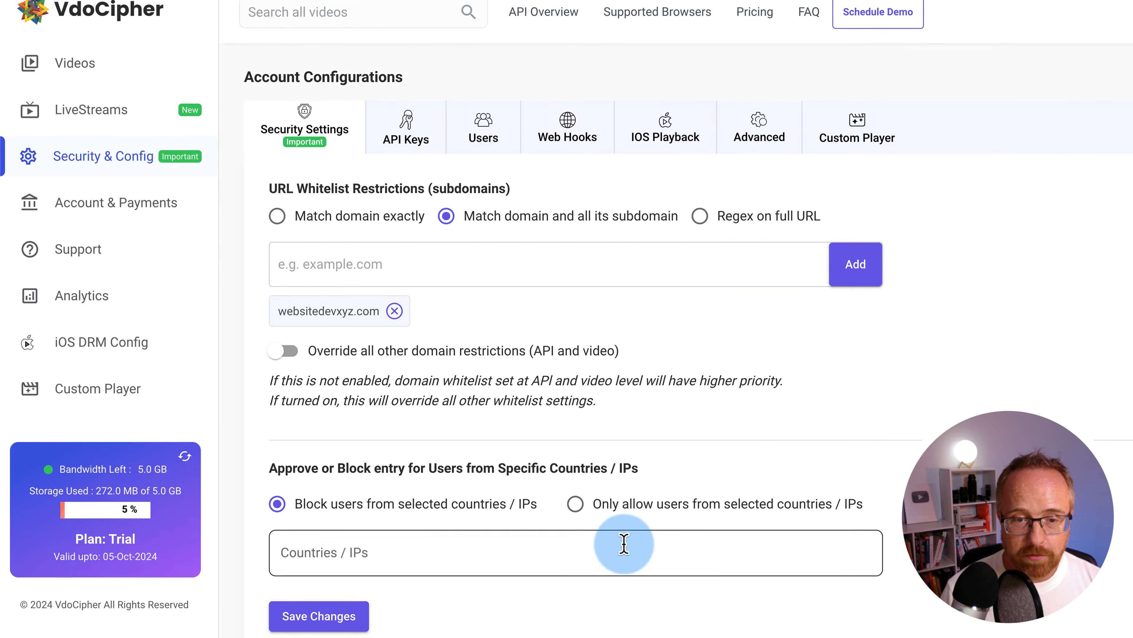
click(406, 132)
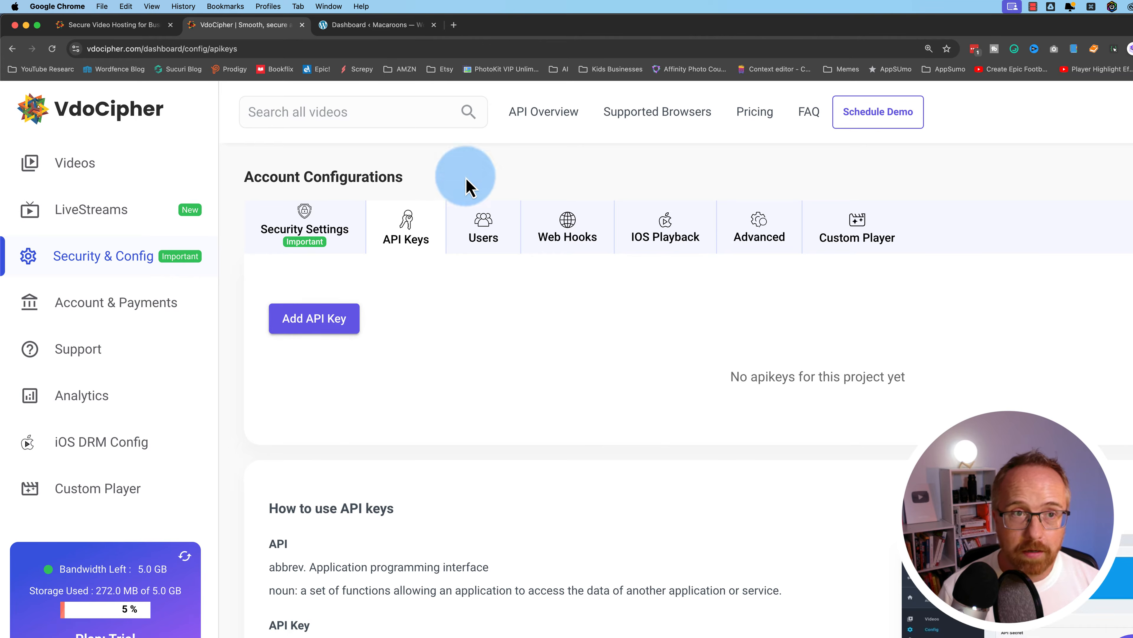
Return to the VdoCipher tab and browse the Users, Web Hooks and IOS Playback settings
key(ctrl+Tab)
click(223, 27)
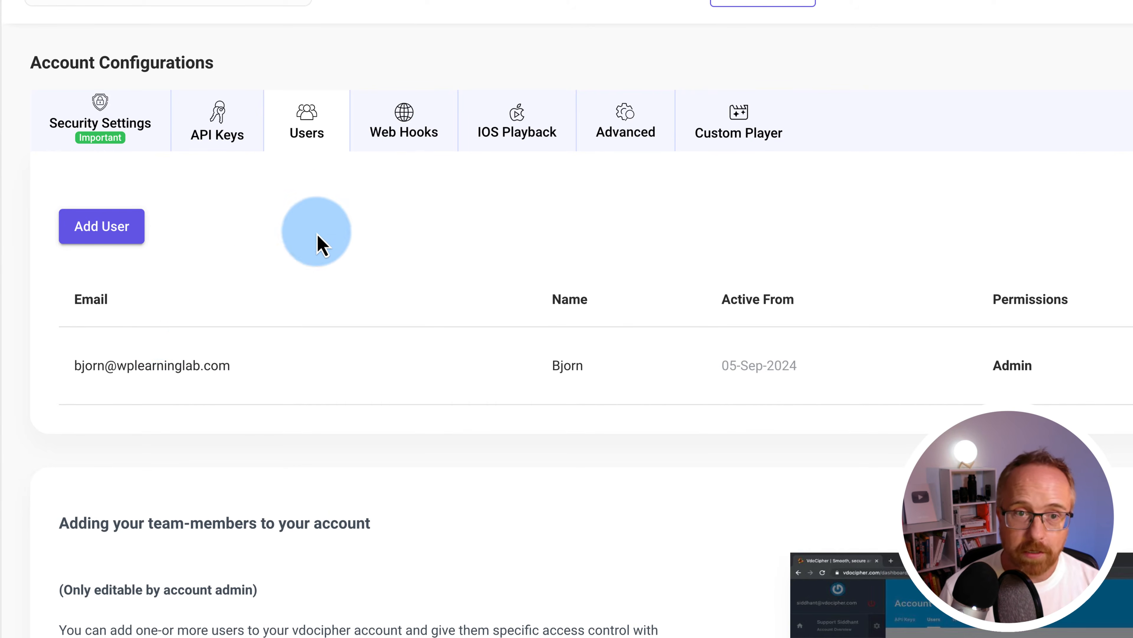
click(428, 143)
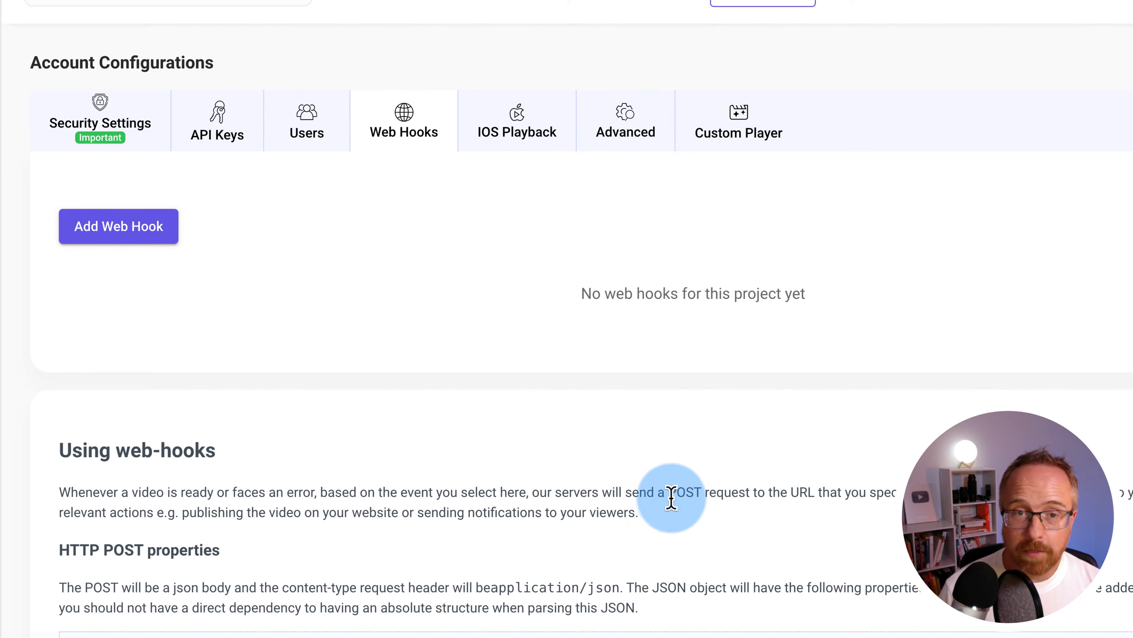
click(537, 145)
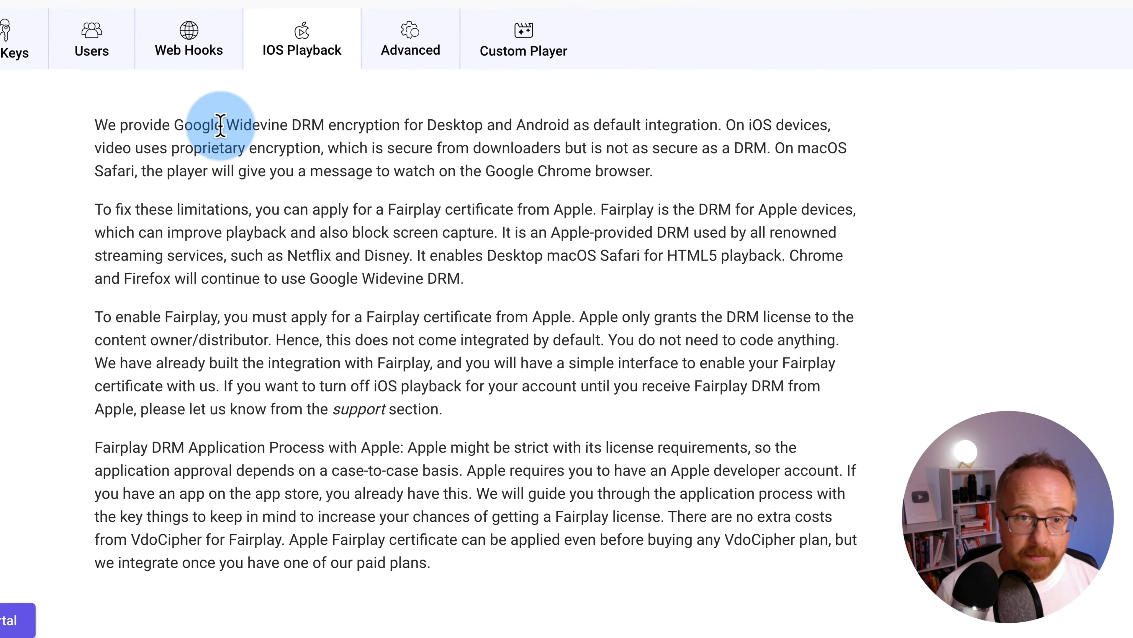
Highlight DRM, then select 'Fairplay certificate from Apple' in the IOS Playback text and scroll down
double_click(300, 124)
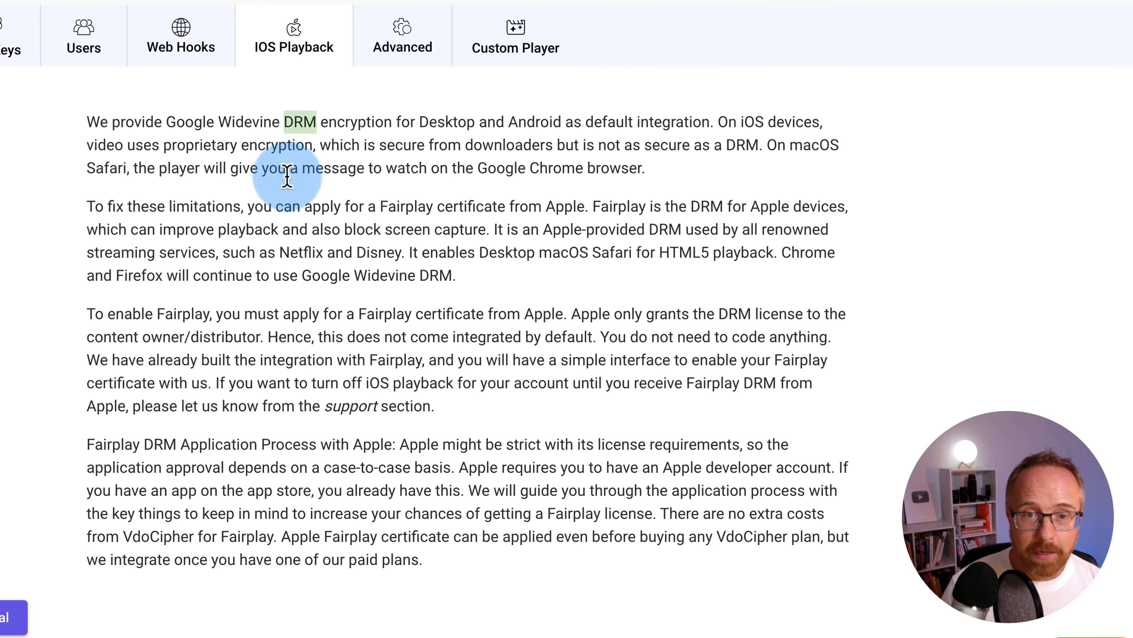
double_click(626, 208)
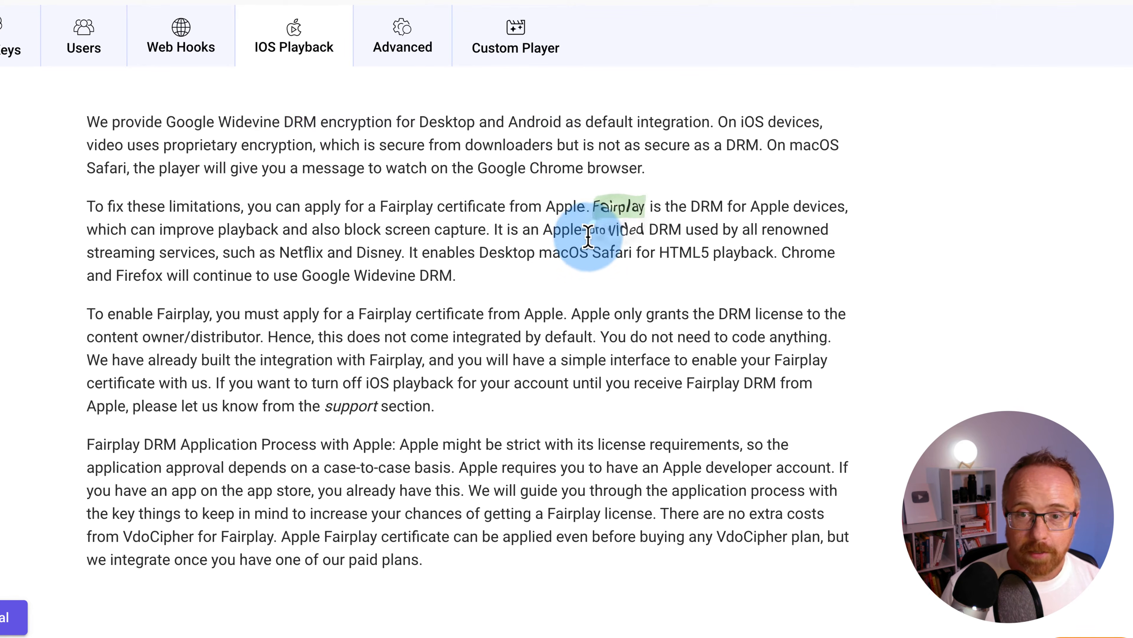
double_click(432, 208)
drag(432, 207, 555, 208)
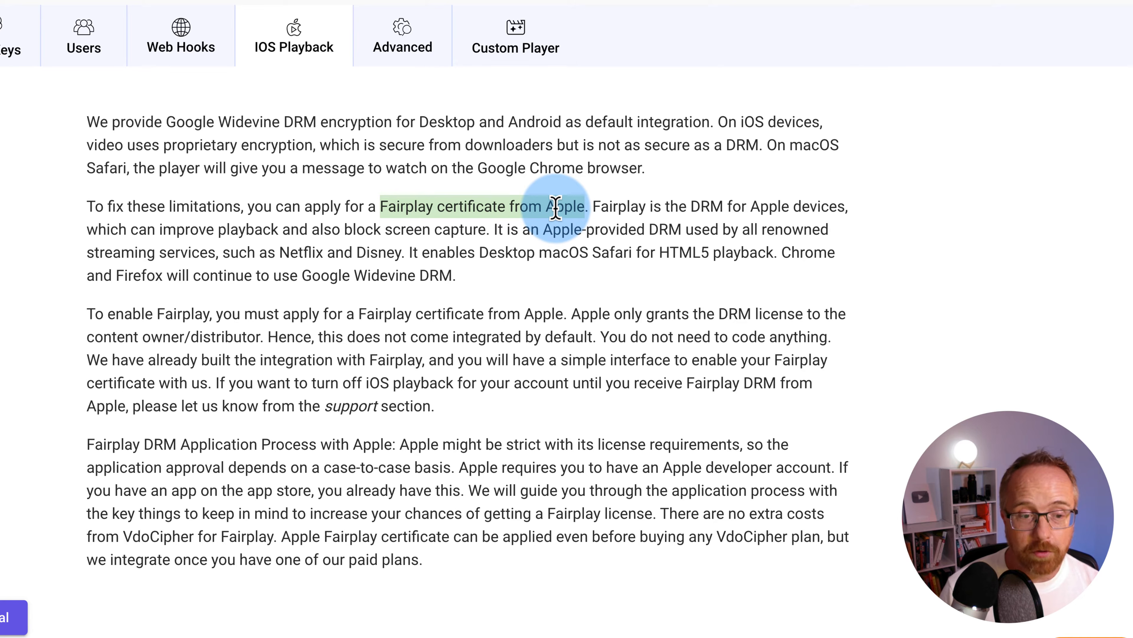
scroll(129, 474, down, 3)
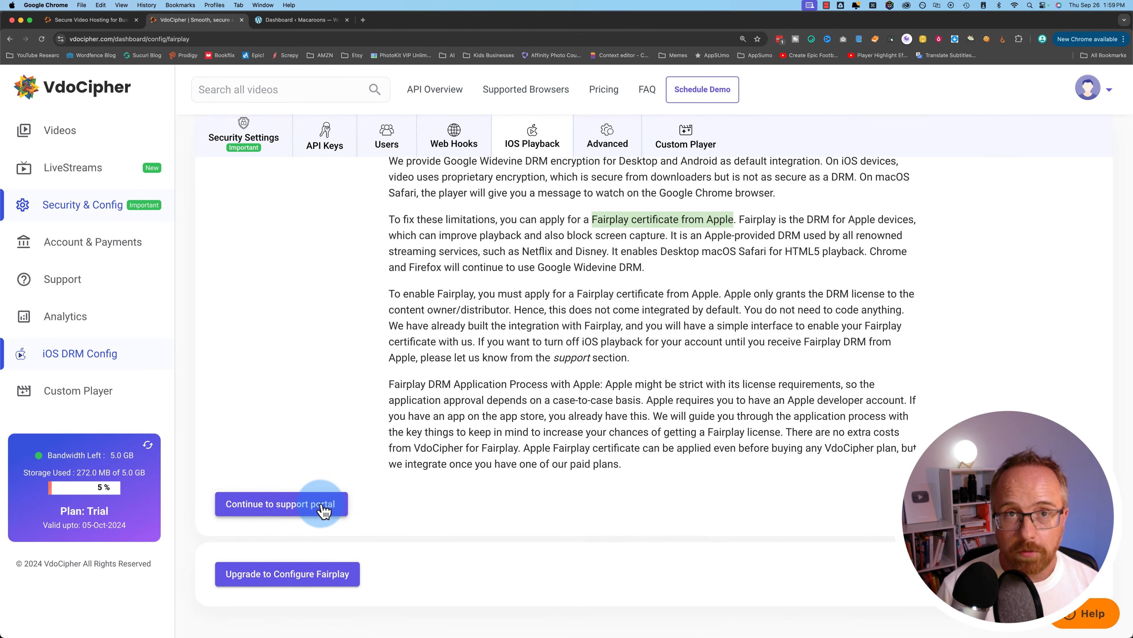
Open the Advanced tab and highlight the original-video downloading explanation
scroll(504, 348, up, 5)
click(608, 138)
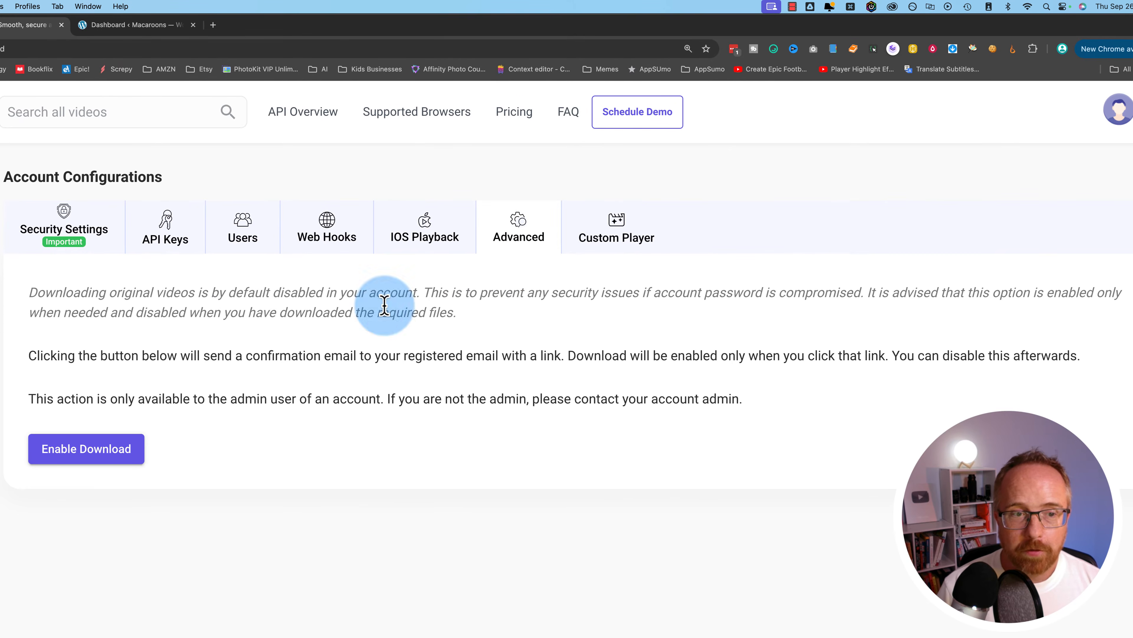
double_click(41, 303)
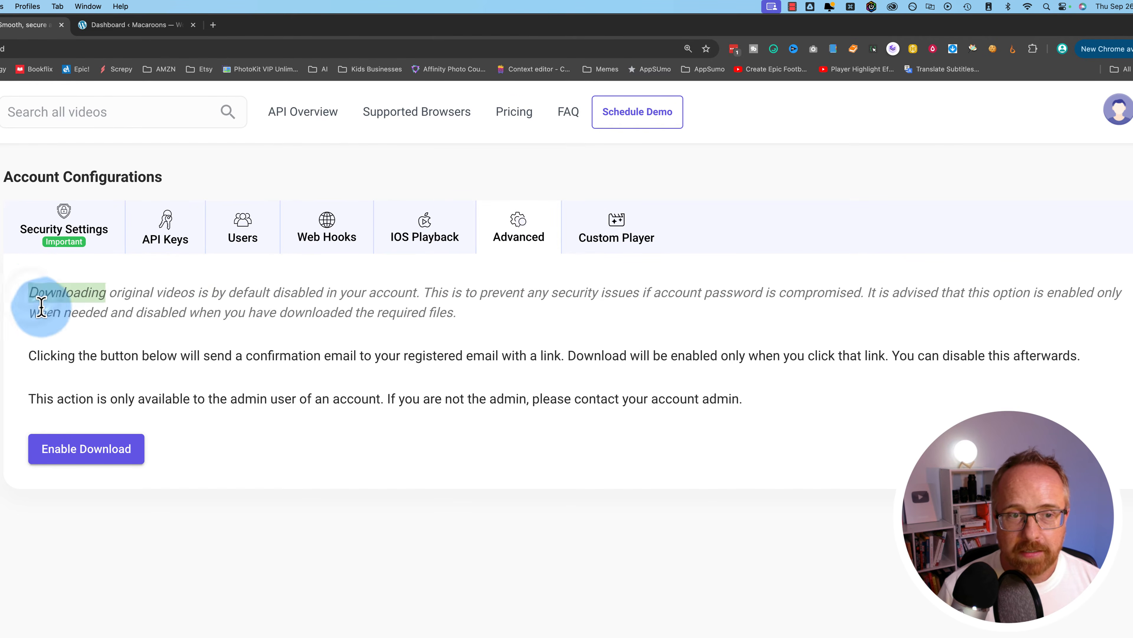
drag(41, 305, 172, 430)
Request enabling original downloads, highlight the confirmation-email note, then go to Custom Player
click(107, 464)
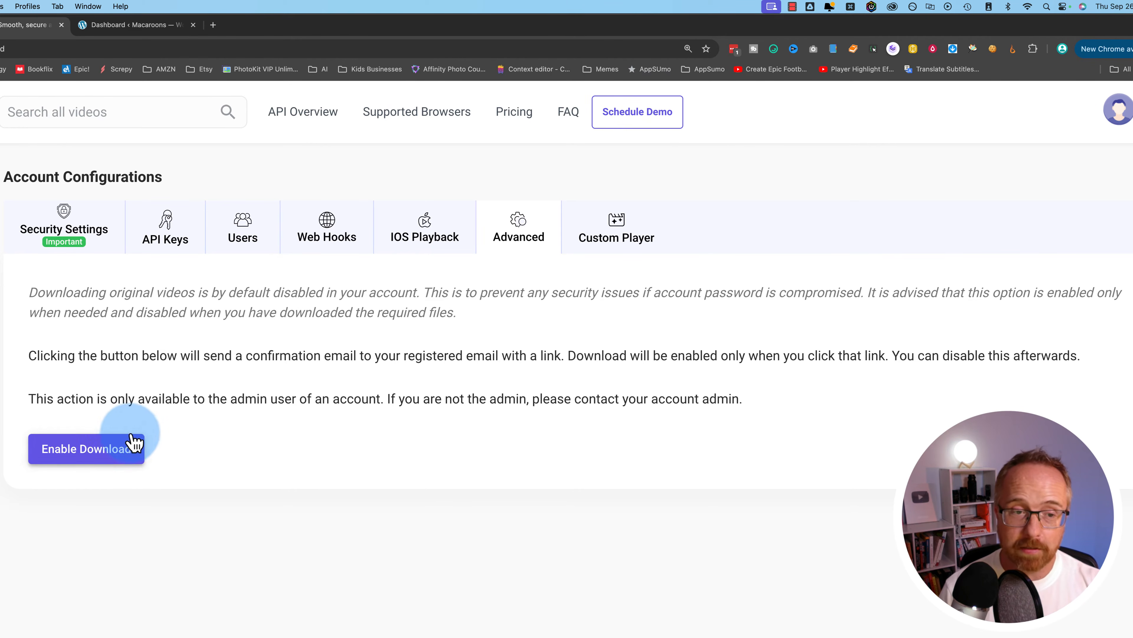
double_click(292, 355)
drag(292, 356, 471, 348)
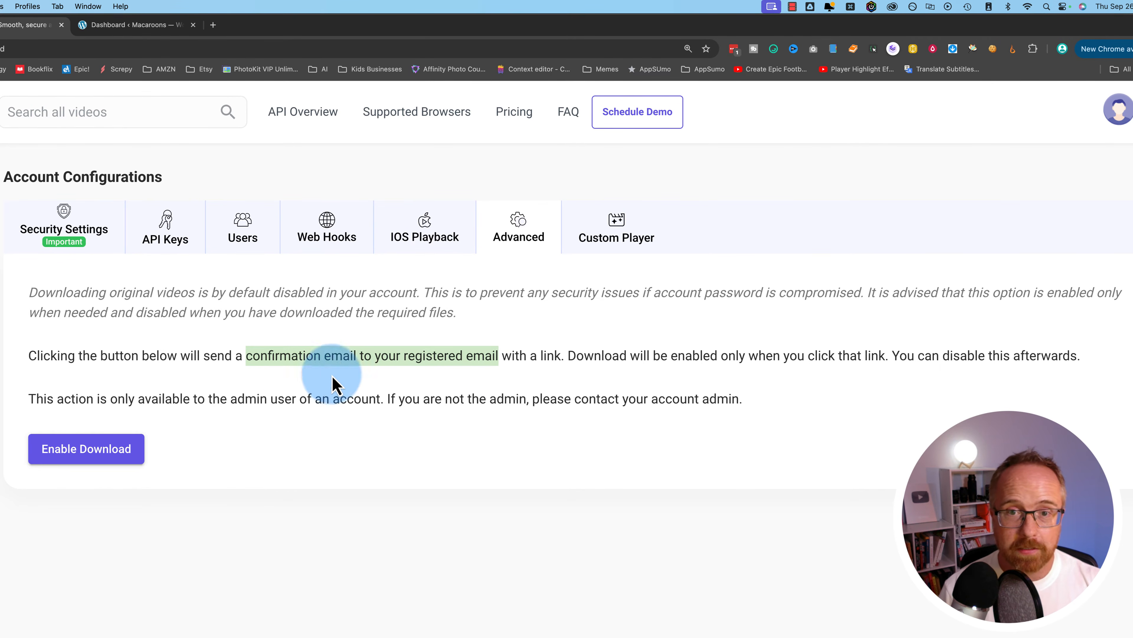
click(589, 236)
Scroll the Custom Player page, then view Account & Payments plans from Lite 49 USD to Plus 2999 USD
scroll(445, 366, down, 6)
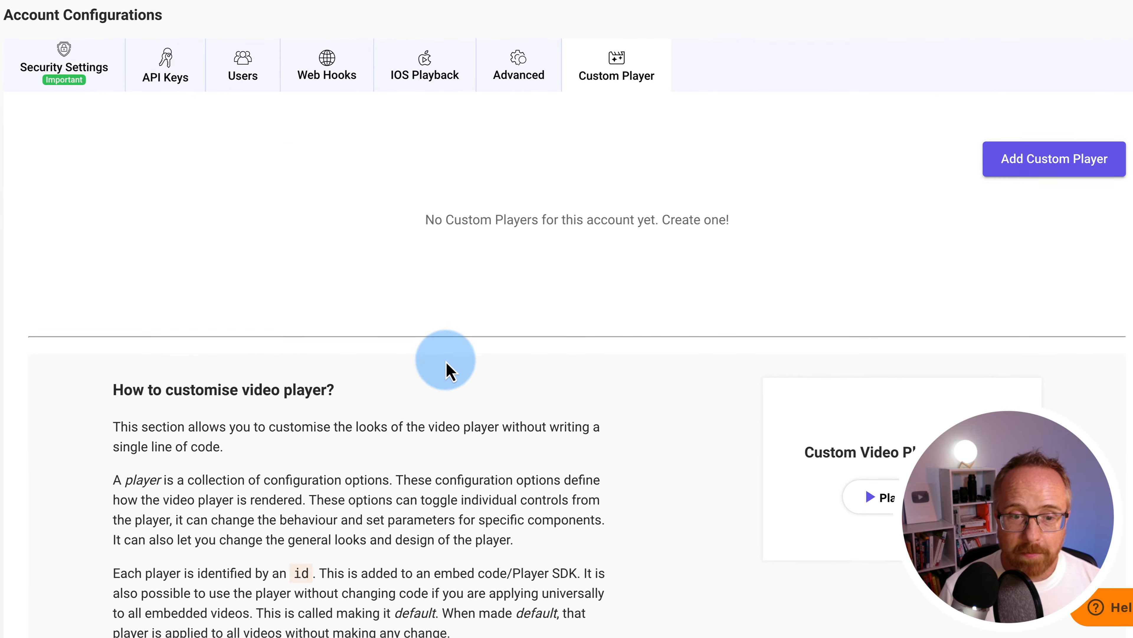
scroll(446, 359, down, 4)
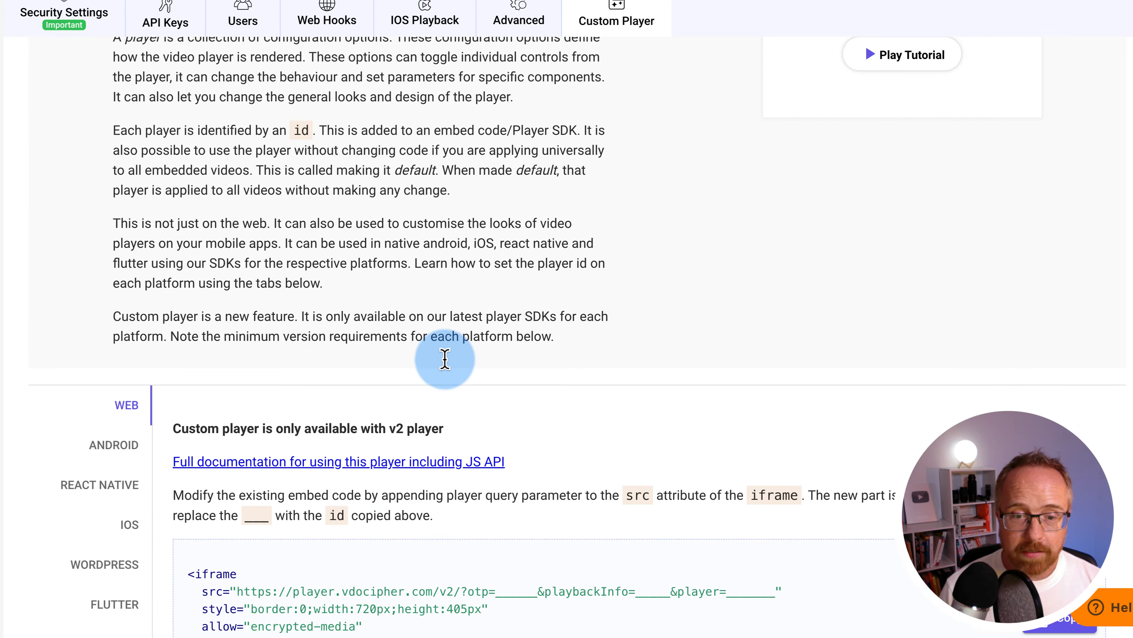
scroll(446, 366, down, 3)
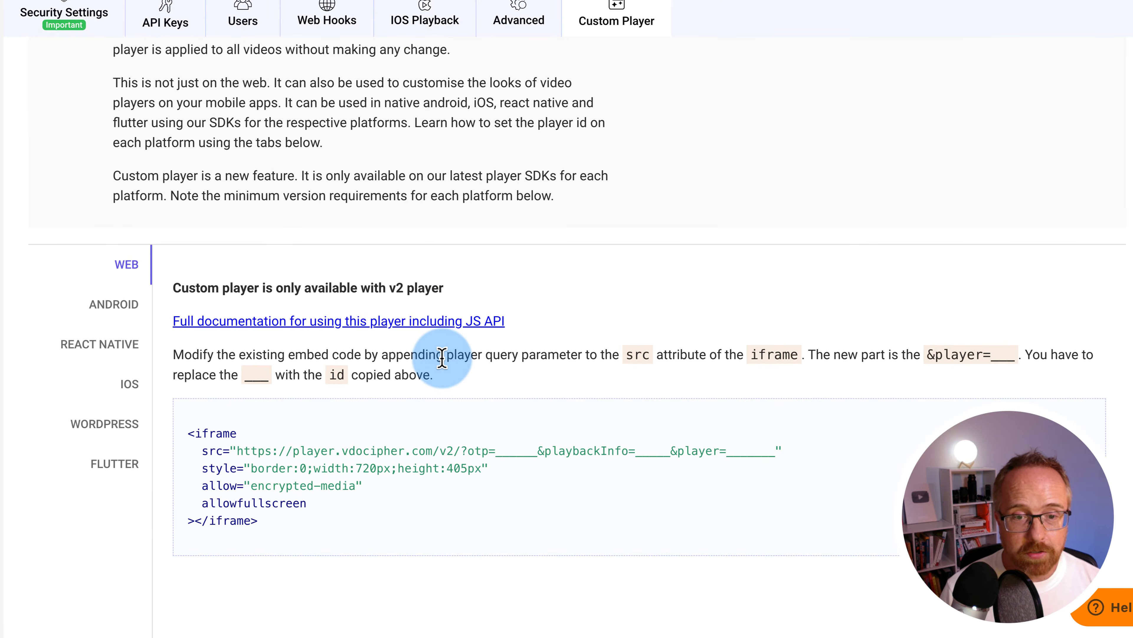
scroll(442, 357, up, 12)
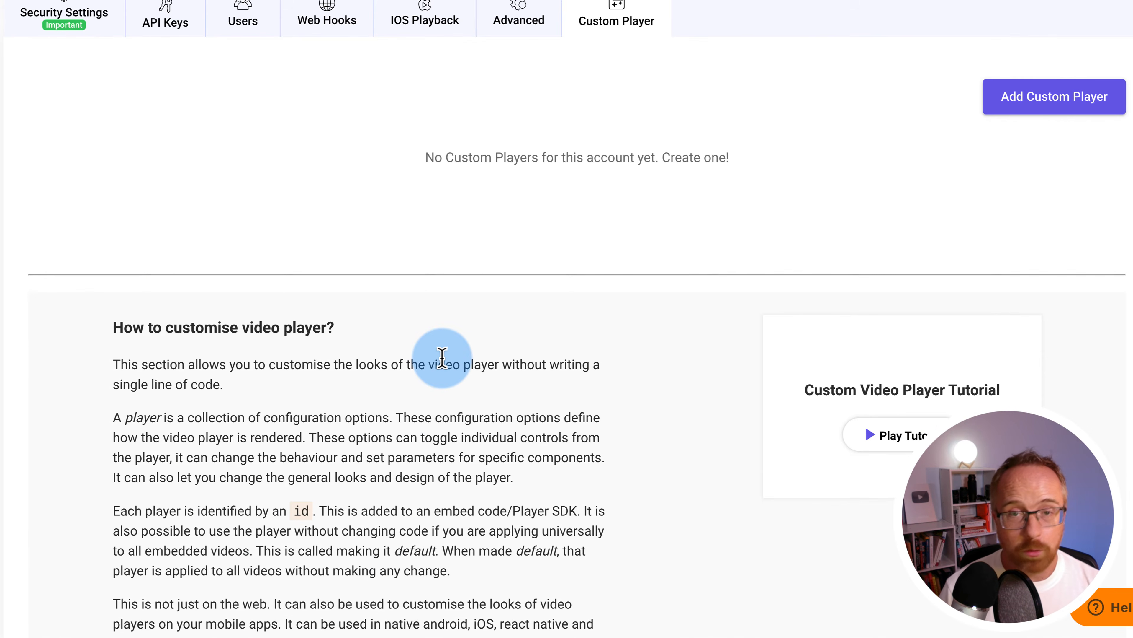
scroll(548, 231, up, 2)
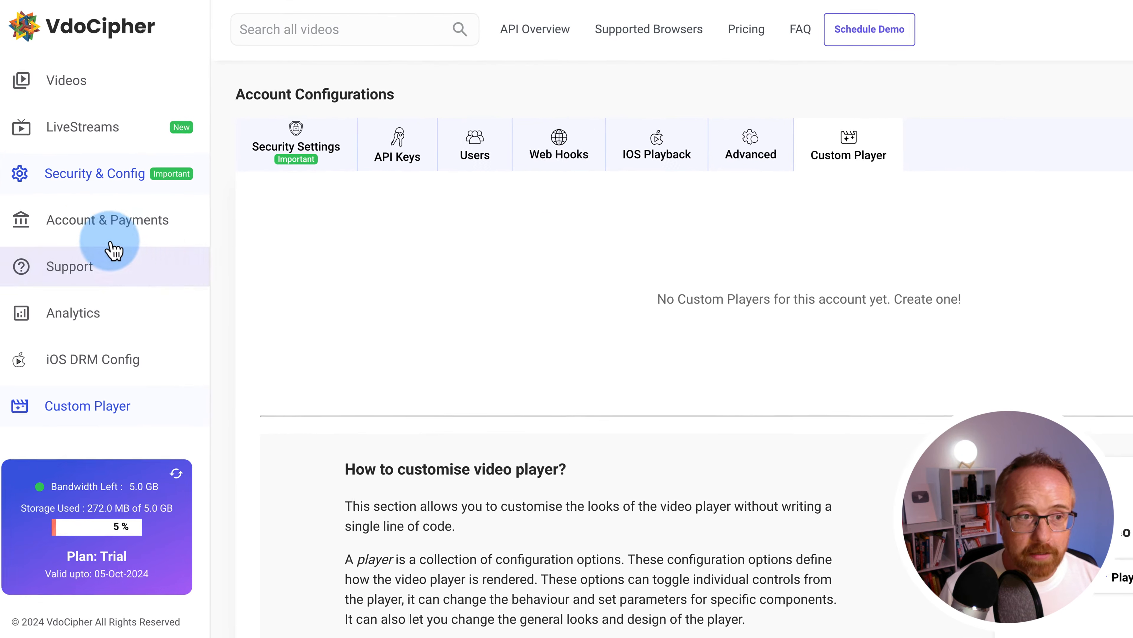
click(79, 228)
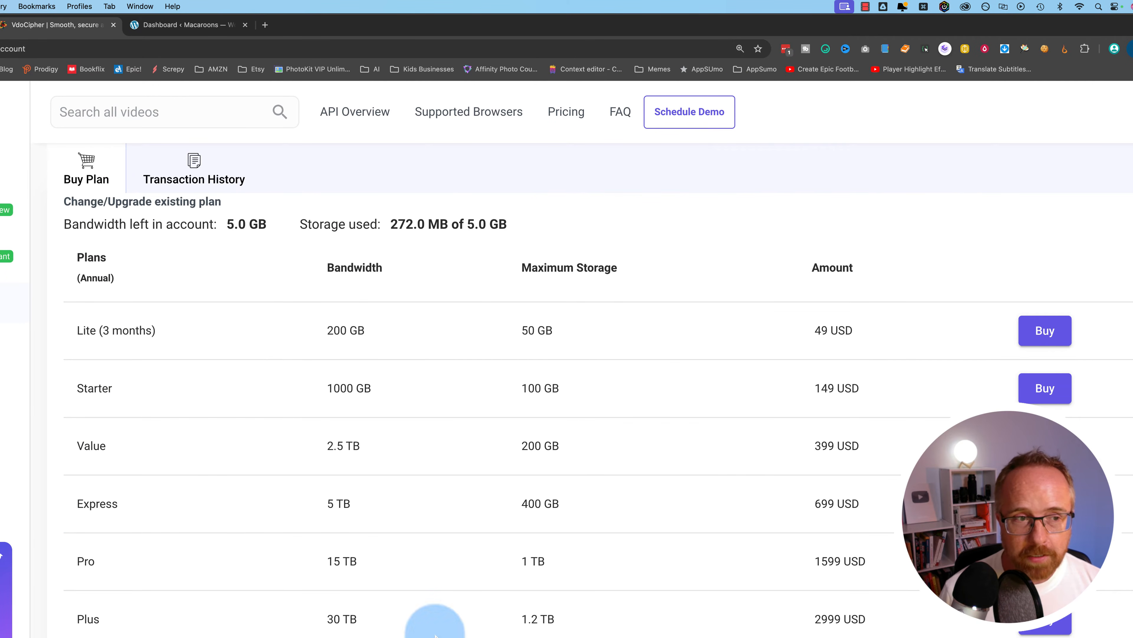
Open the Support page, launch the Zendesk leave-a-message form, then minimise it
click(98, 352)
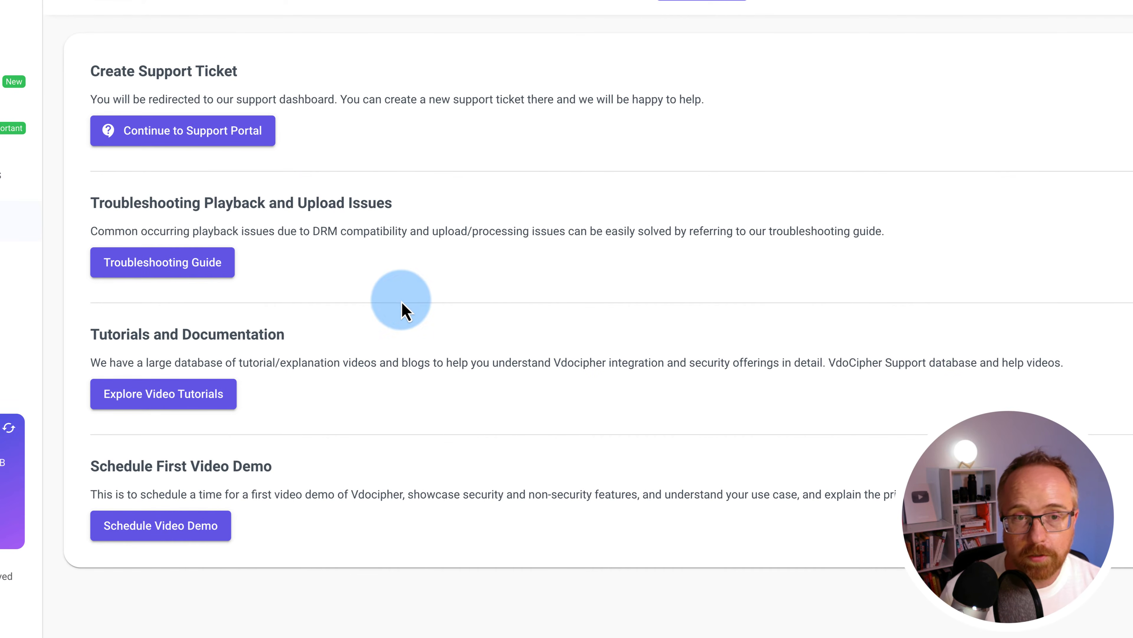
click(1076, 610)
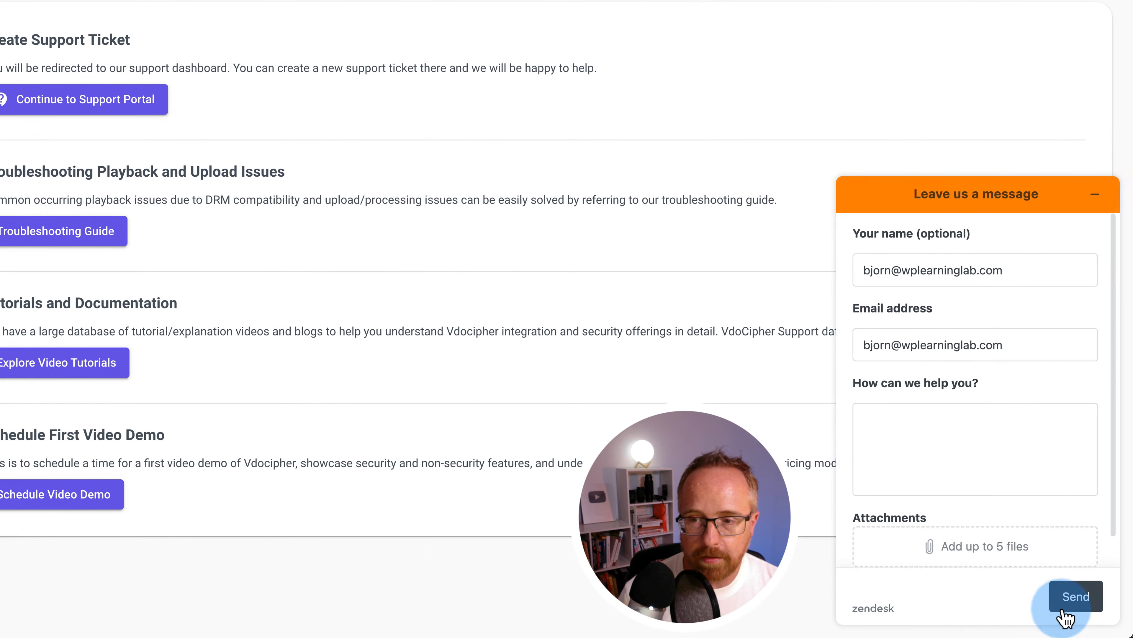
scroll(950, 484, down, 1)
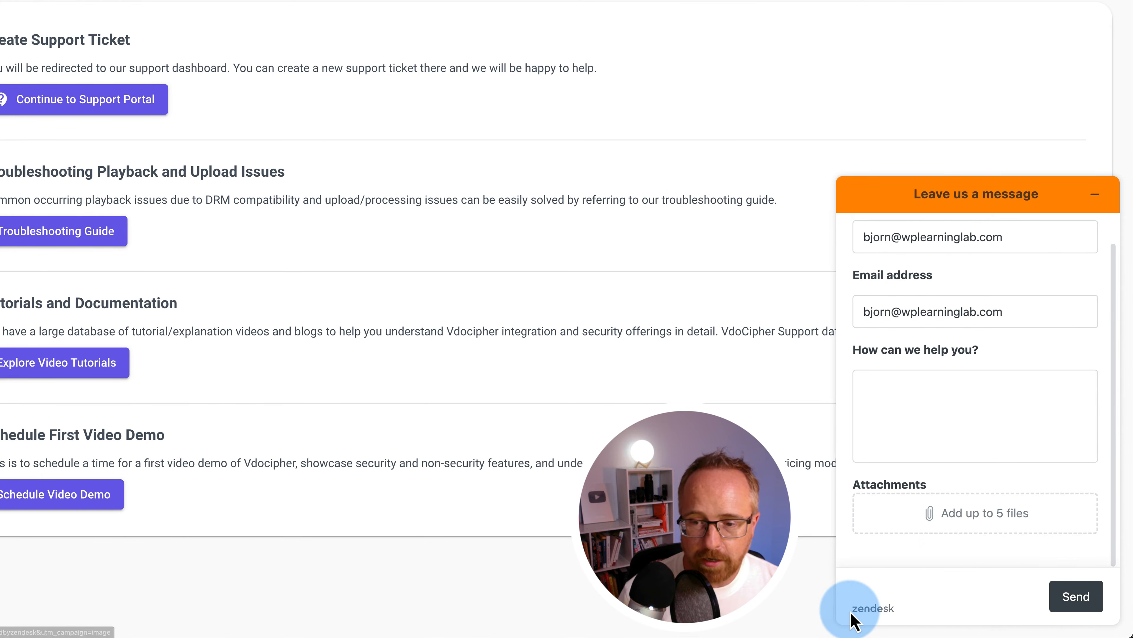
click(1101, 204)
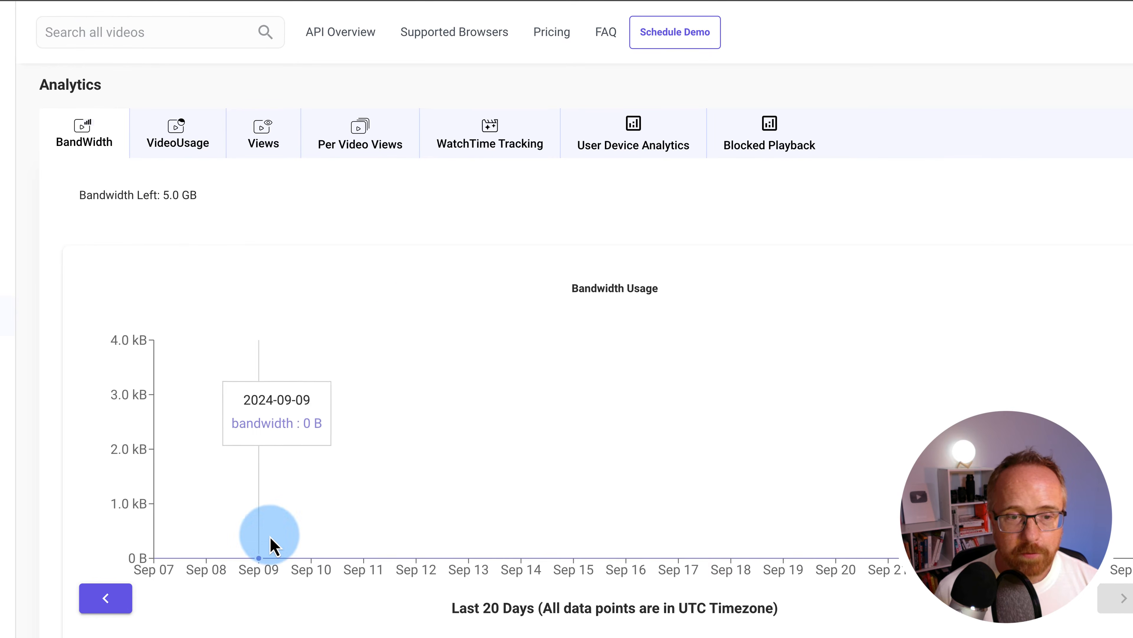
Review the 20-day BandWidth chart and table in Analytics, then go to iOS DRM Config
scroll(270, 540, down, 5)
scroll(271, 544, up, 8)
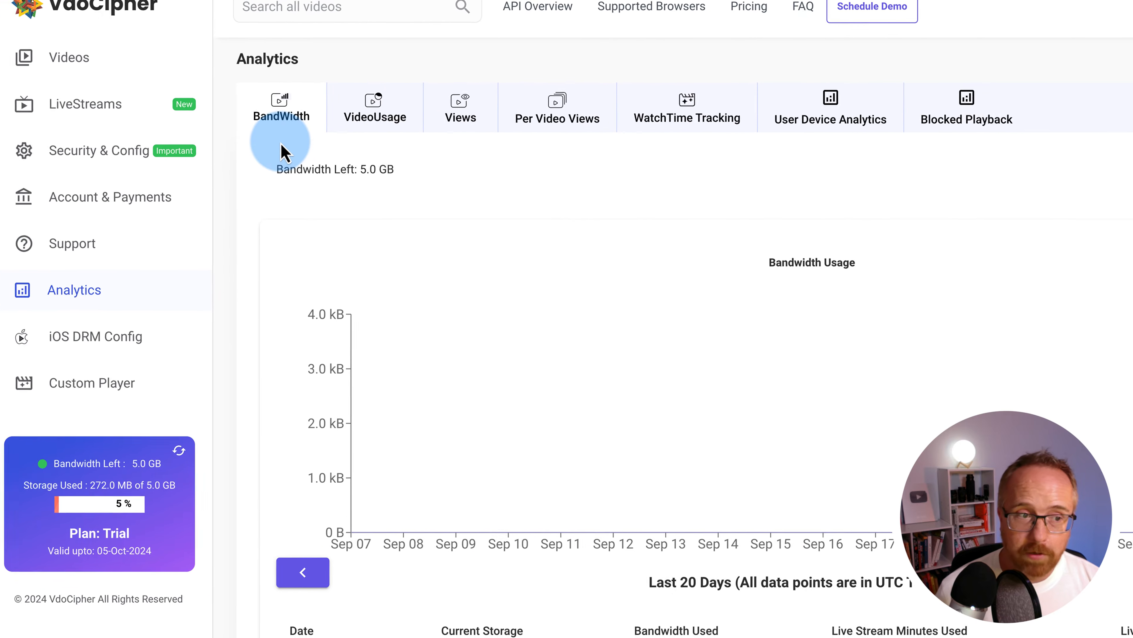
click(91, 342)
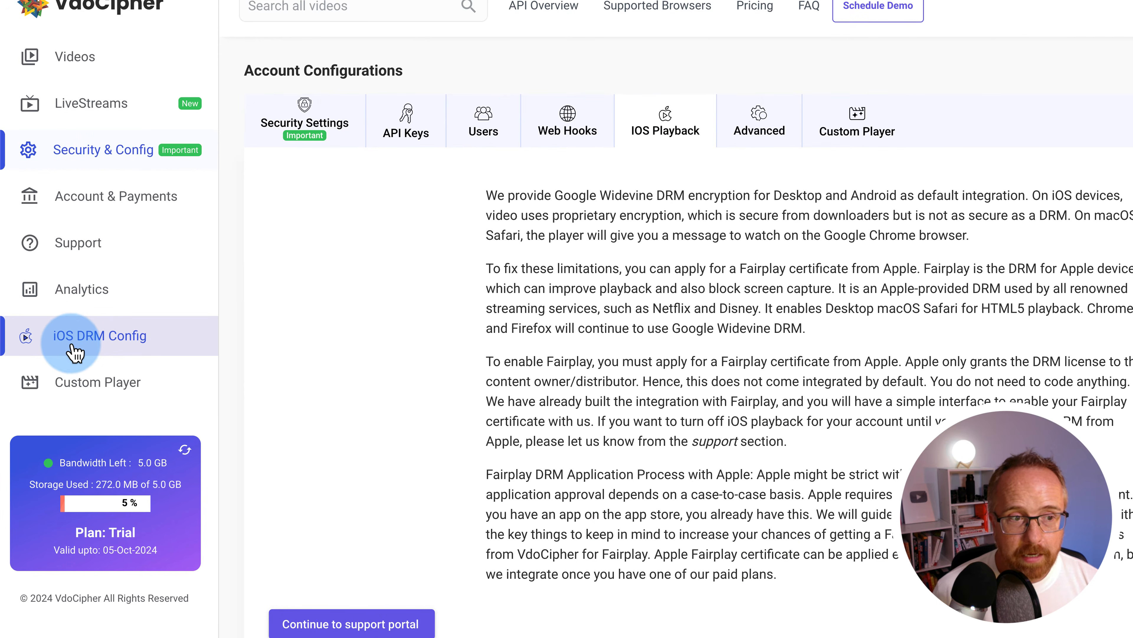
Highlight 'Fairplay certificate', then return via Custom Player to the Videos library
drag(741, 269, 847, 269)
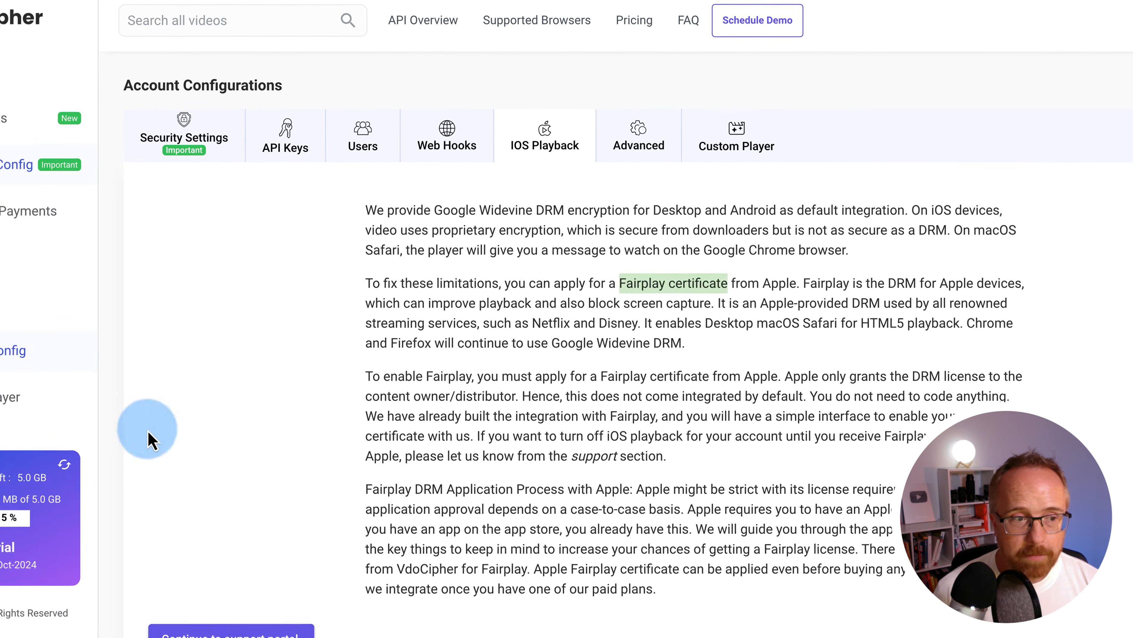
click(9, 402)
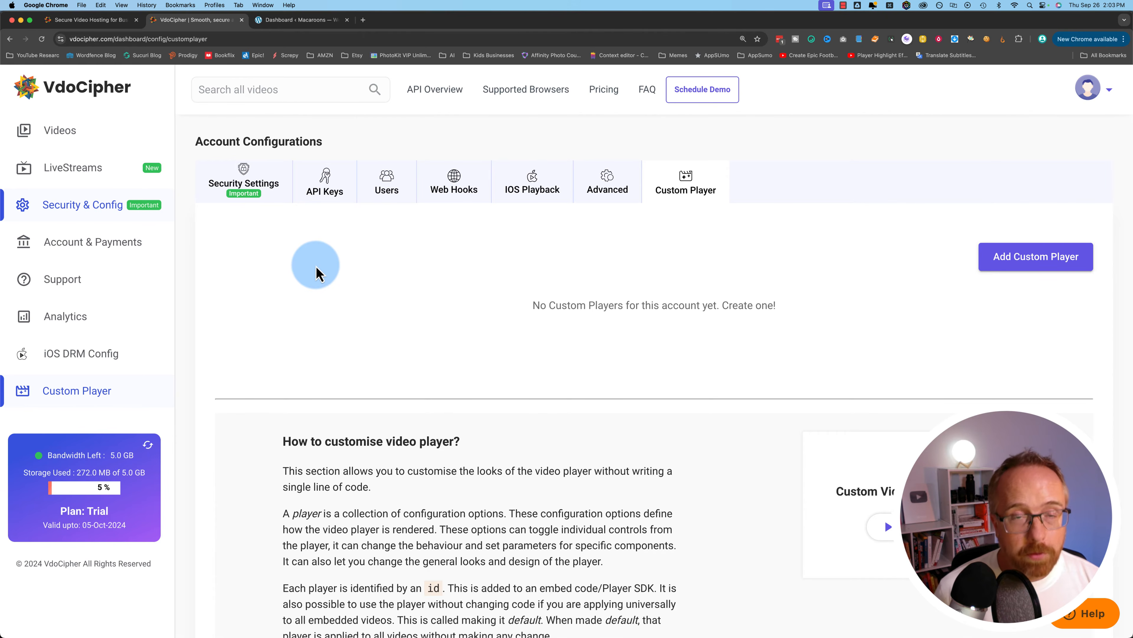
click(57, 132)
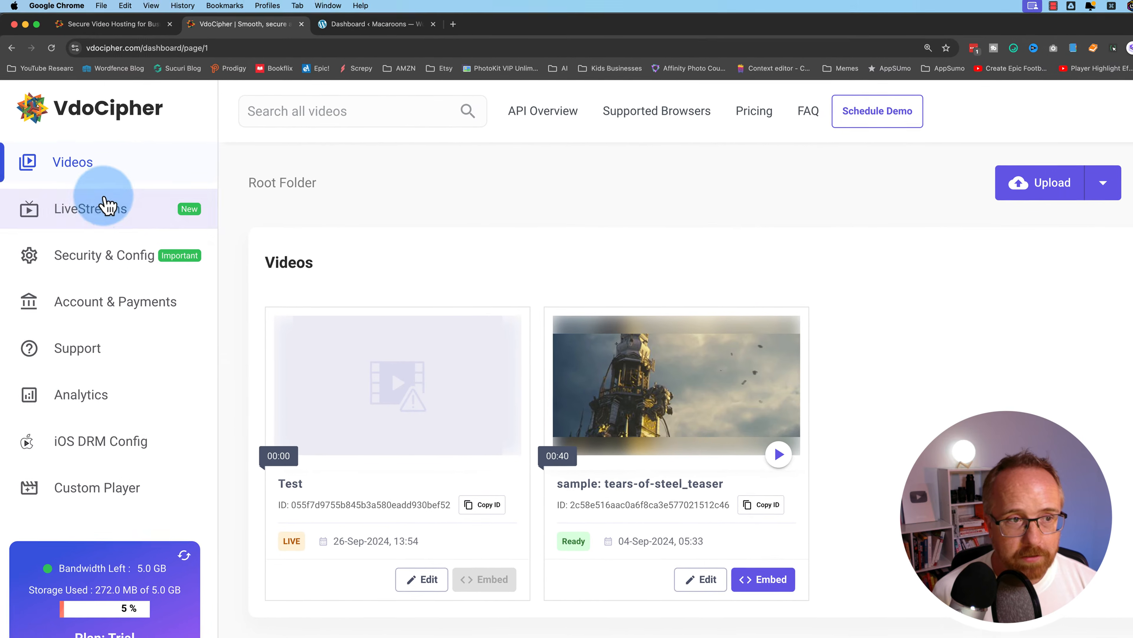
End the Test live stream, go back to Videos and start a new upload
click(108, 206)
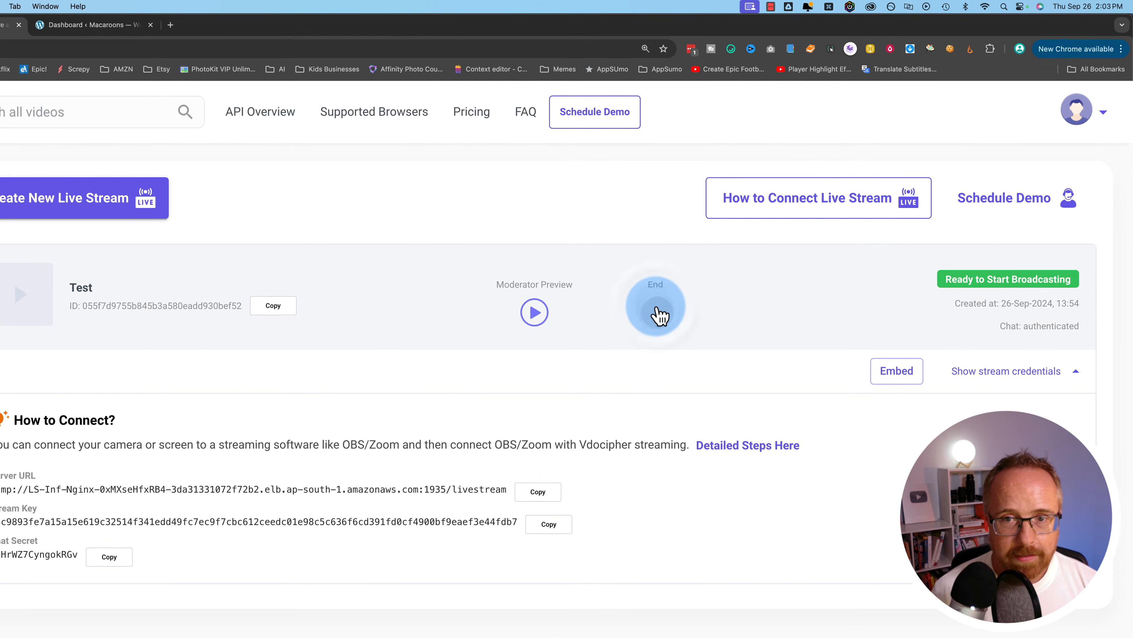
click(730, 264)
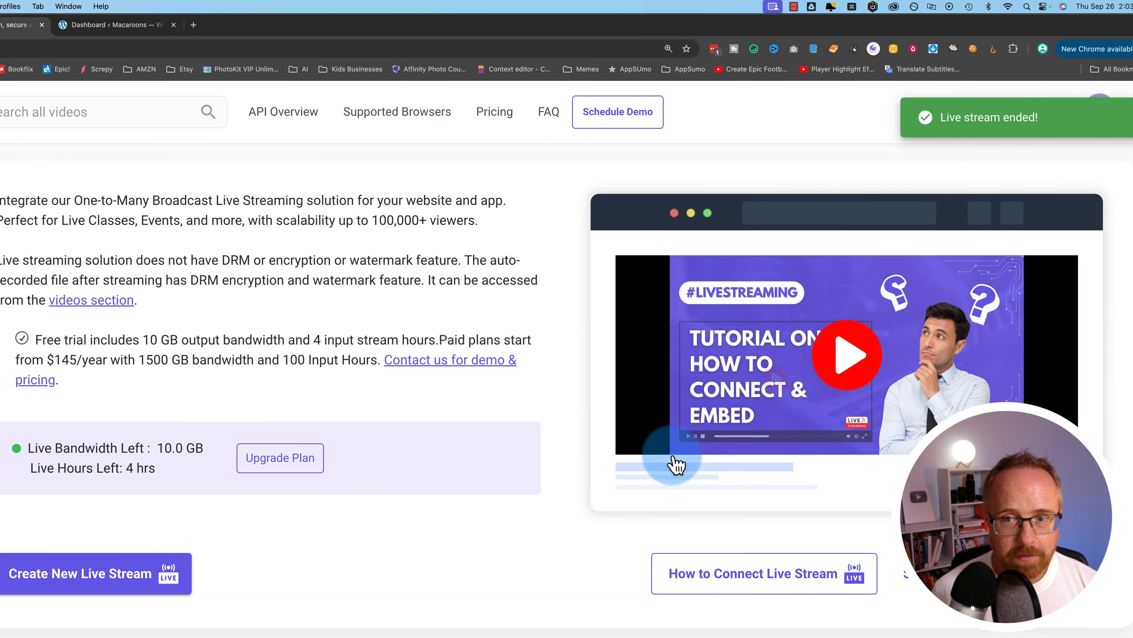
click(96, 172)
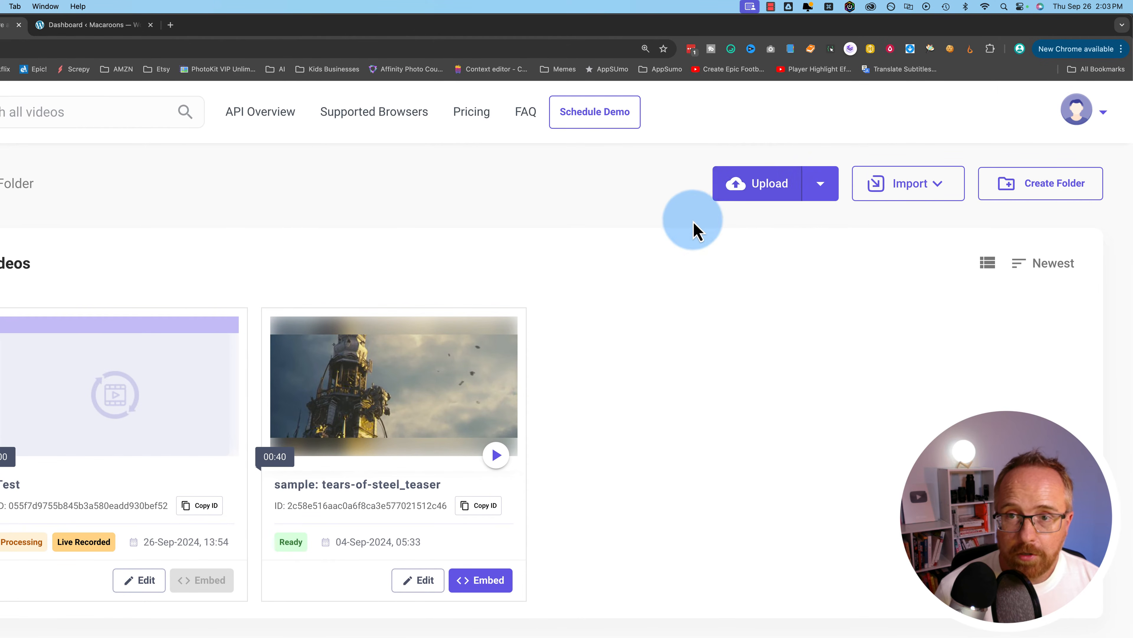
click(760, 192)
Upload wordpress-critical-error-on-your-website-complete.mp4 and close the transcoding notice with Don't show again
click(709, 576)
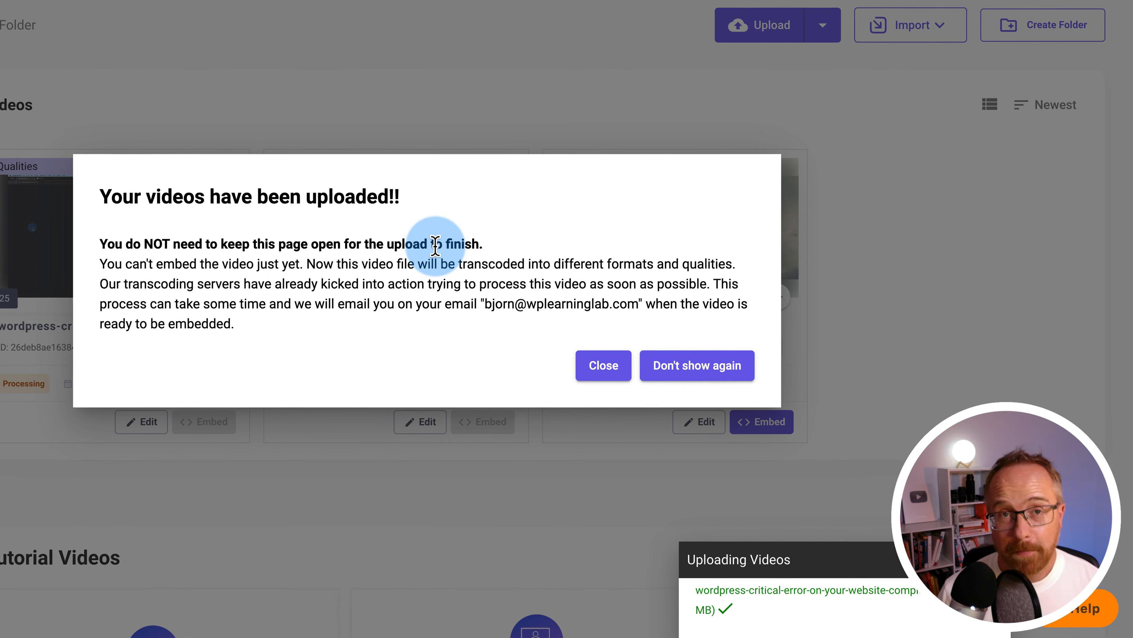
drag(170, 293, 584, 298)
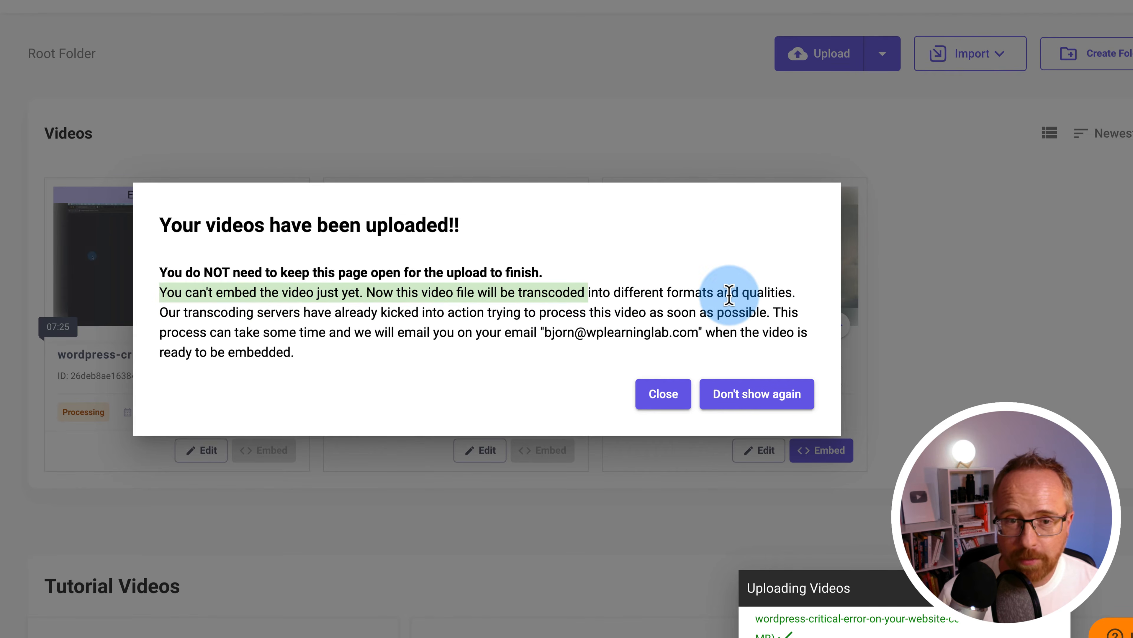
drag(575, 308, 734, 372)
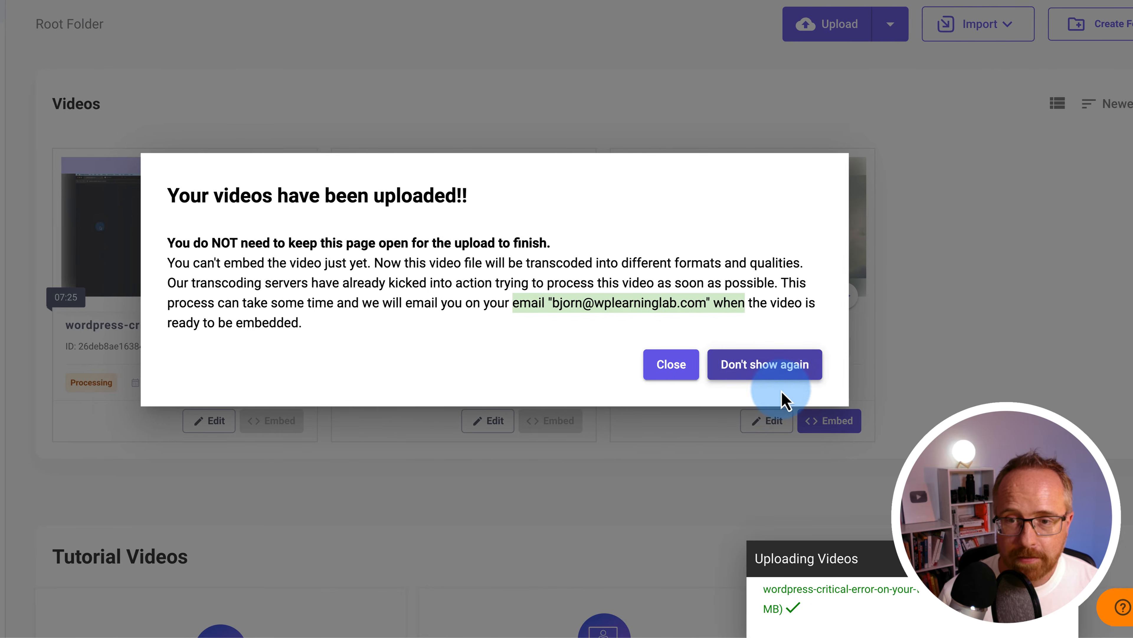
click(799, 365)
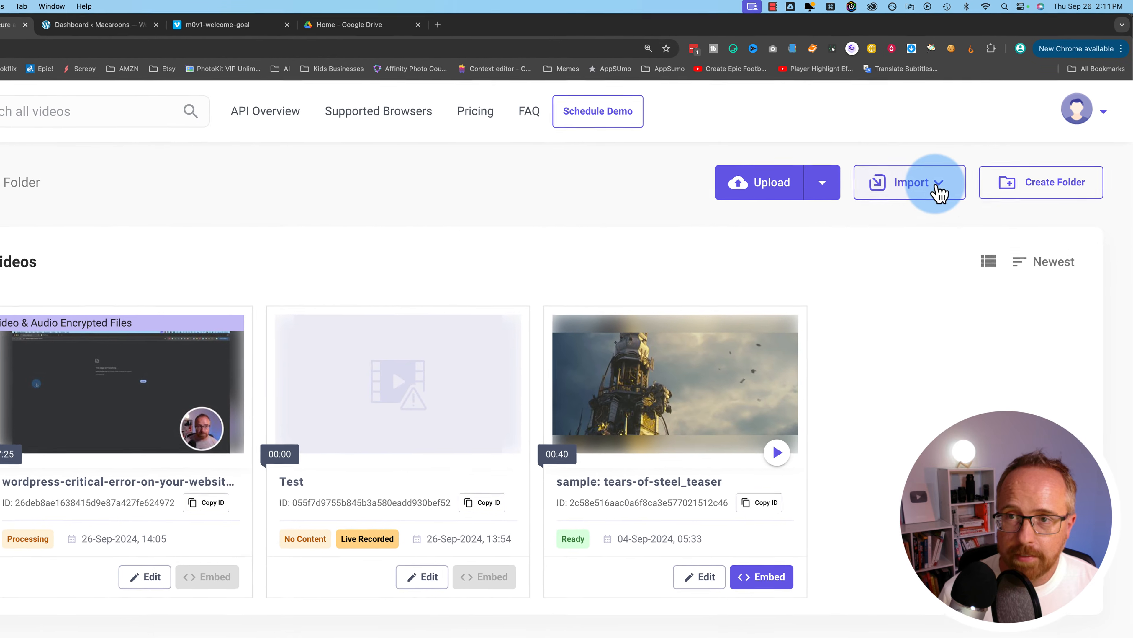
Connect and authorise the Vimeo account through Import from Vimeo
click(975, 150)
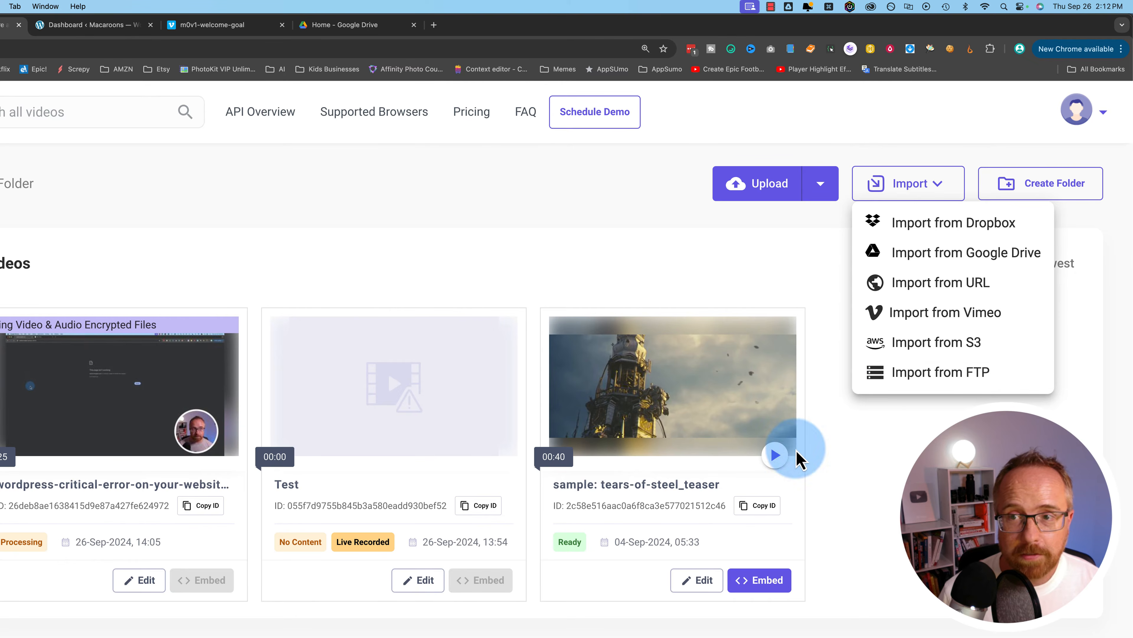
click(923, 324)
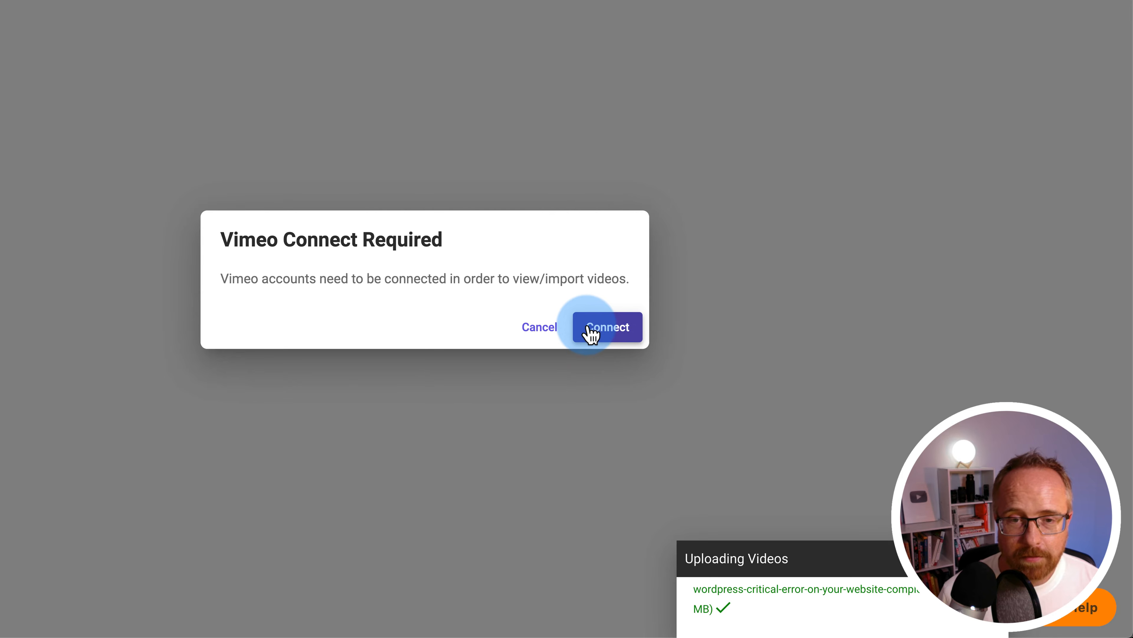
click(592, 332)
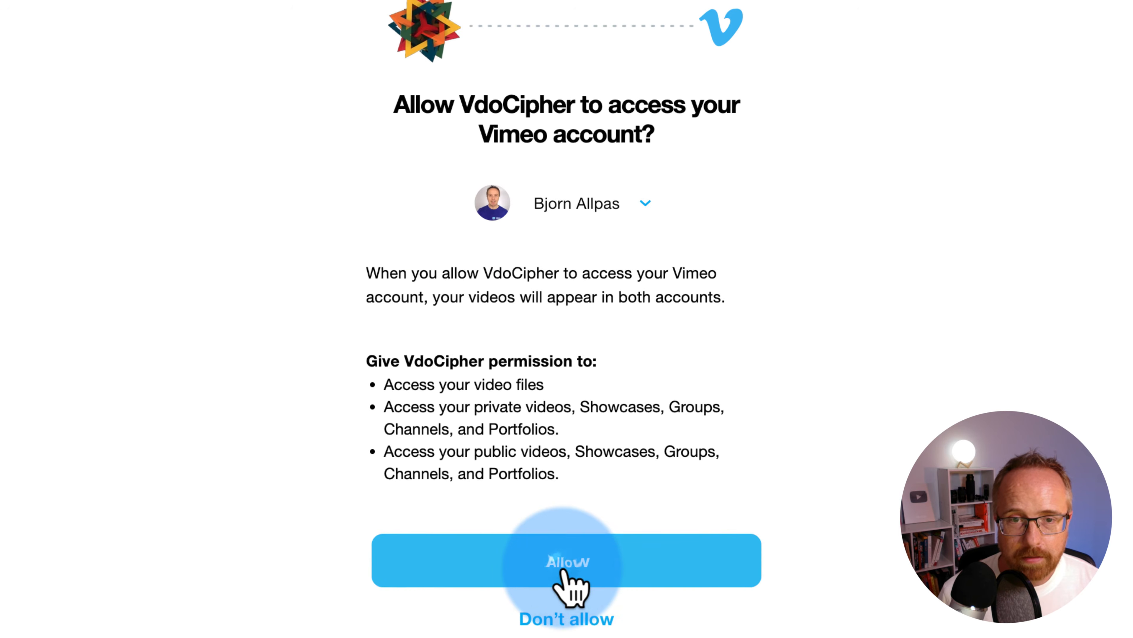
click(563, 580)
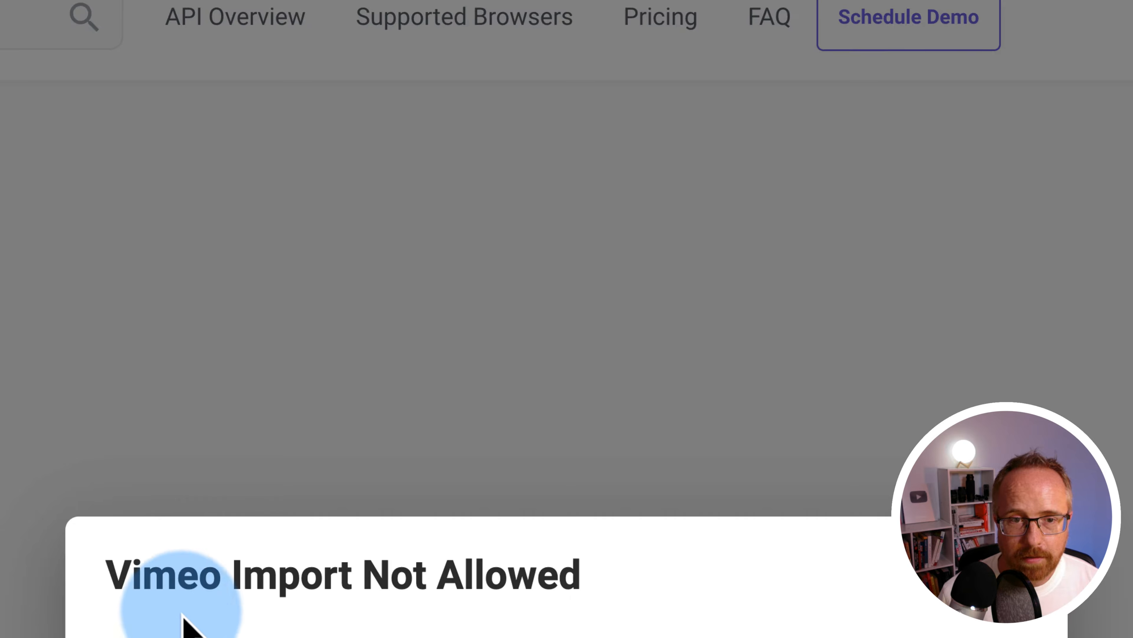
Acknowledge the Vimeo Import Not Allowed dialog and return to the Dashboard
drag(167, 514, 661, 223)
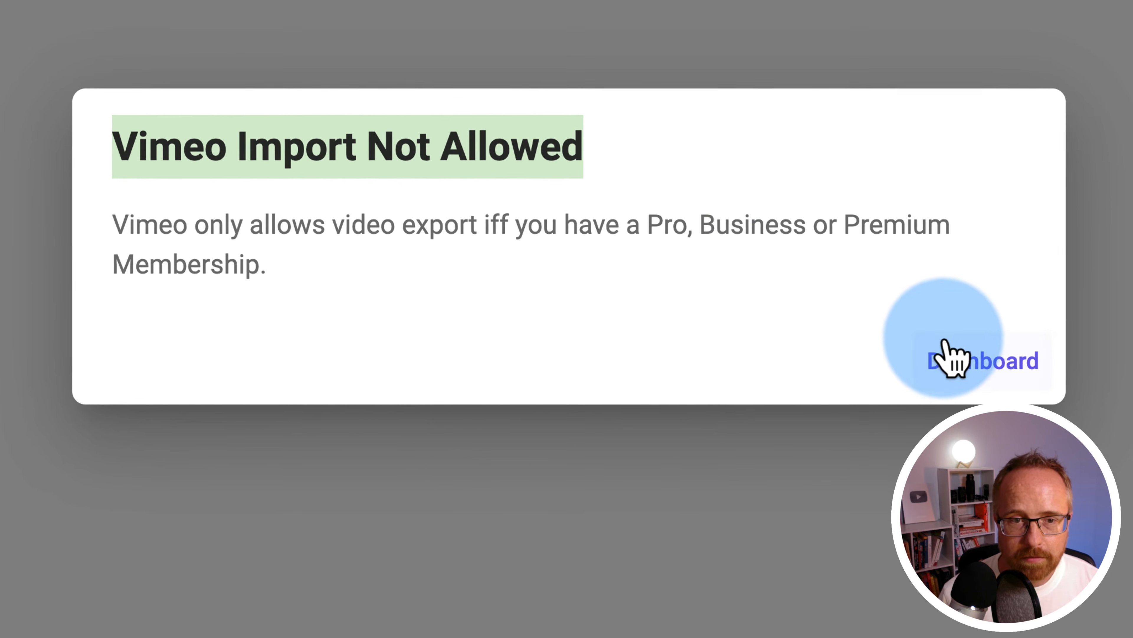
click(980, 360)
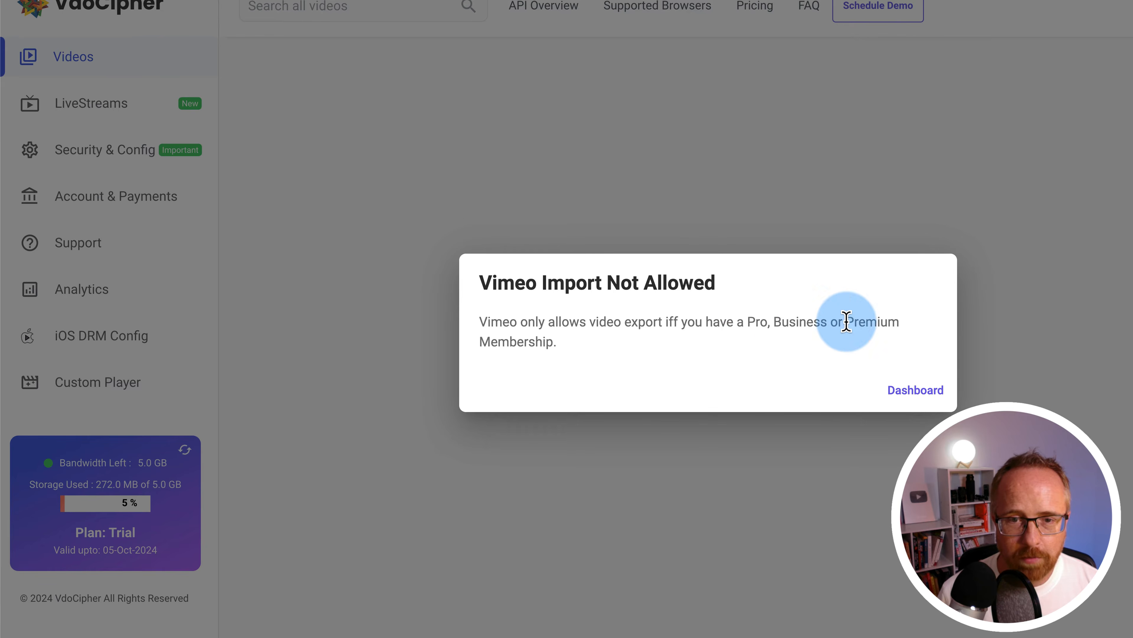
click(913, 395)
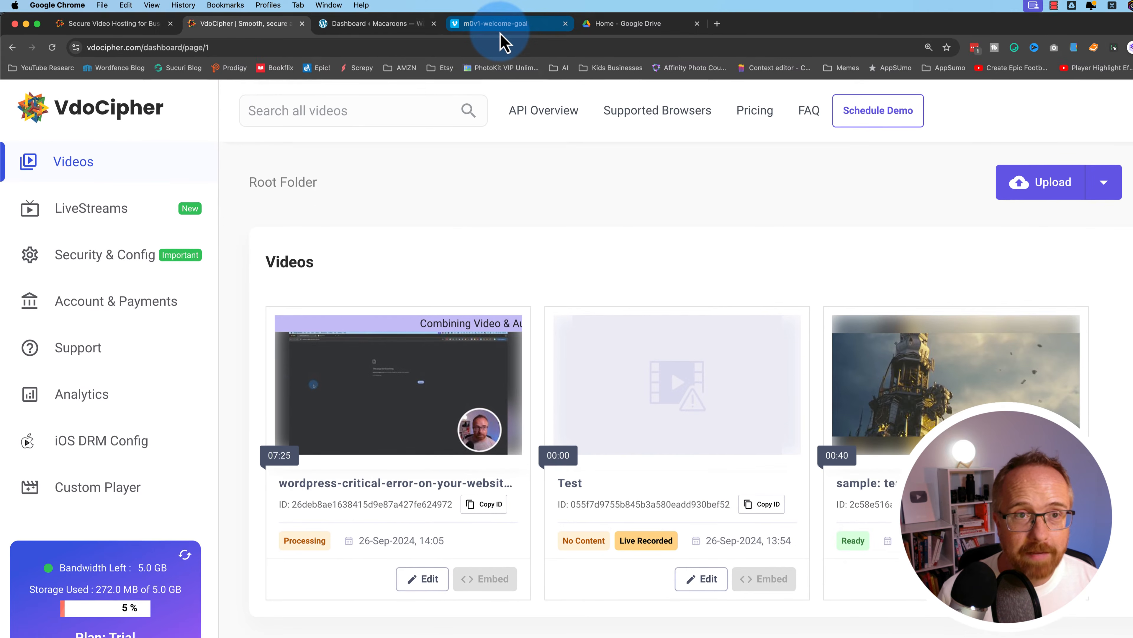
Grant Google access and import the-last-chat-GPT-prompt.mp4 from Google Drive, dismissing the confirmation
click(500, 28)
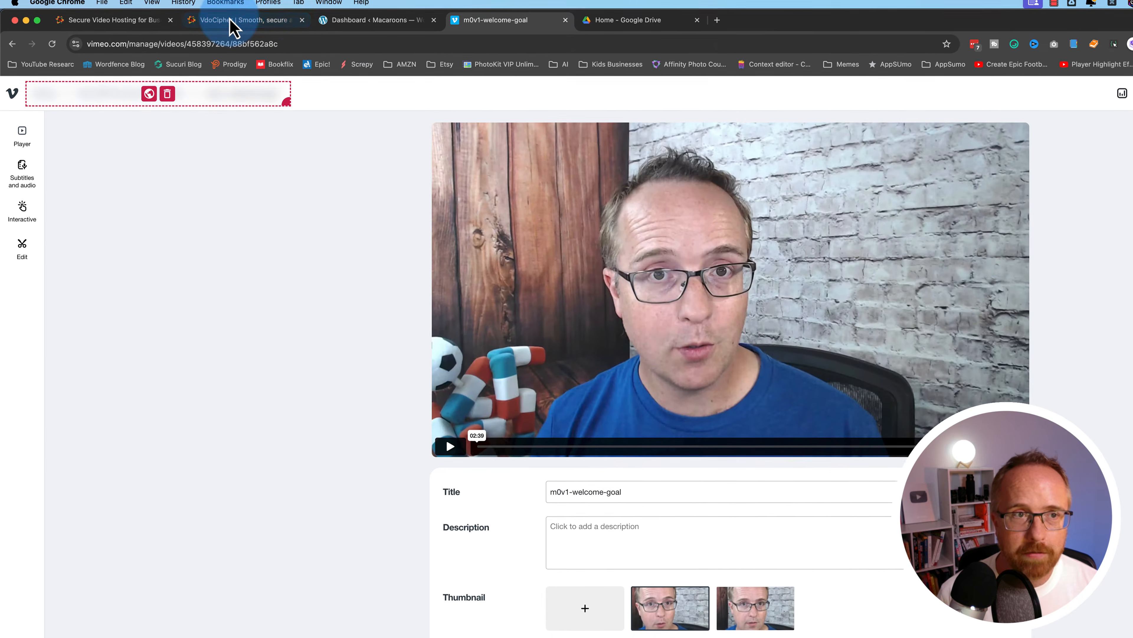
click(236, 25)
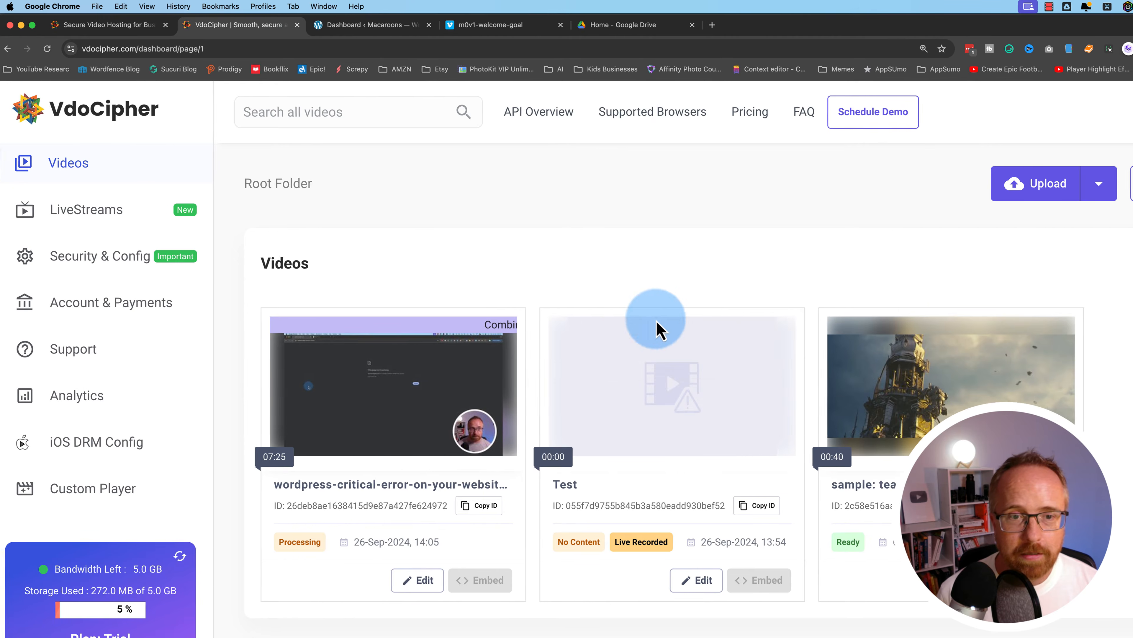
click(936, 197)
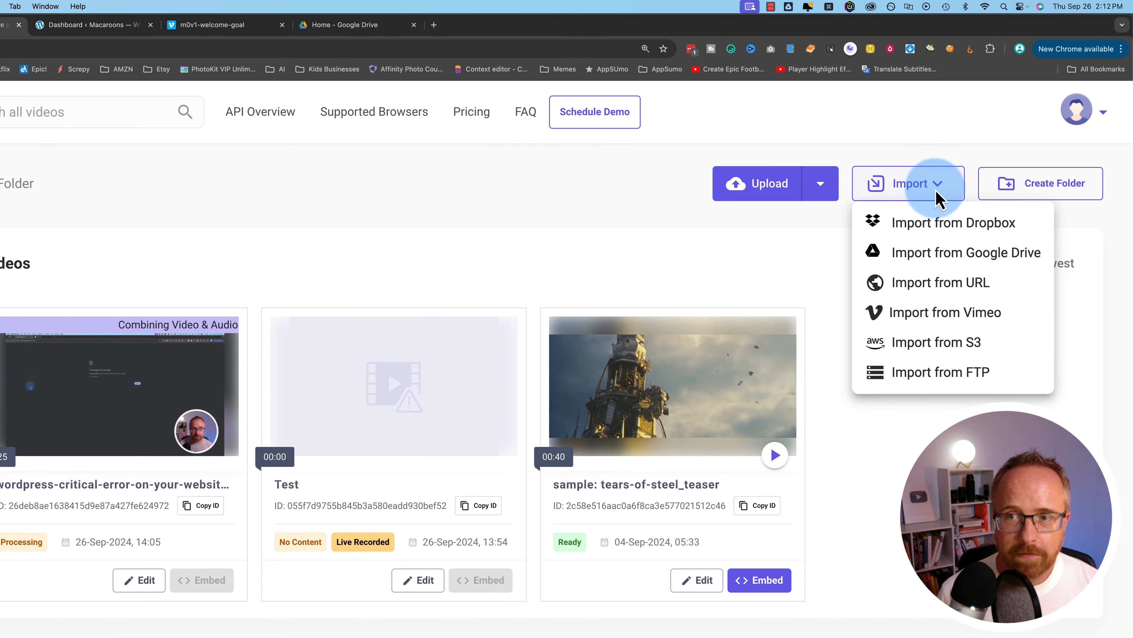
click(944, 262)
click(520, 453)
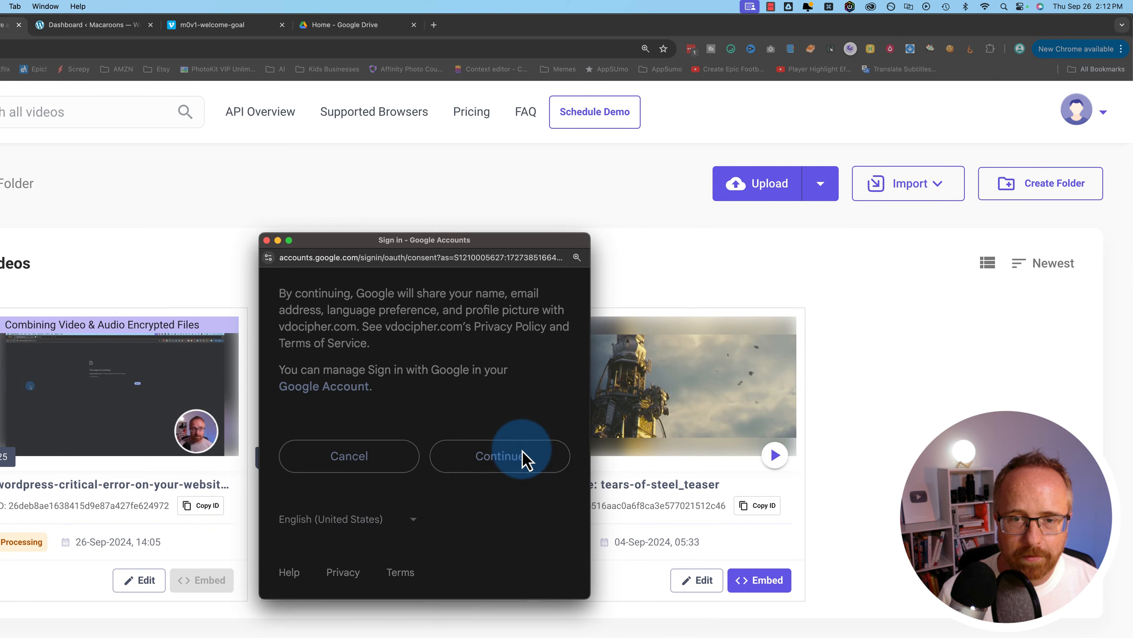
scroll(505, 432, down, 10)
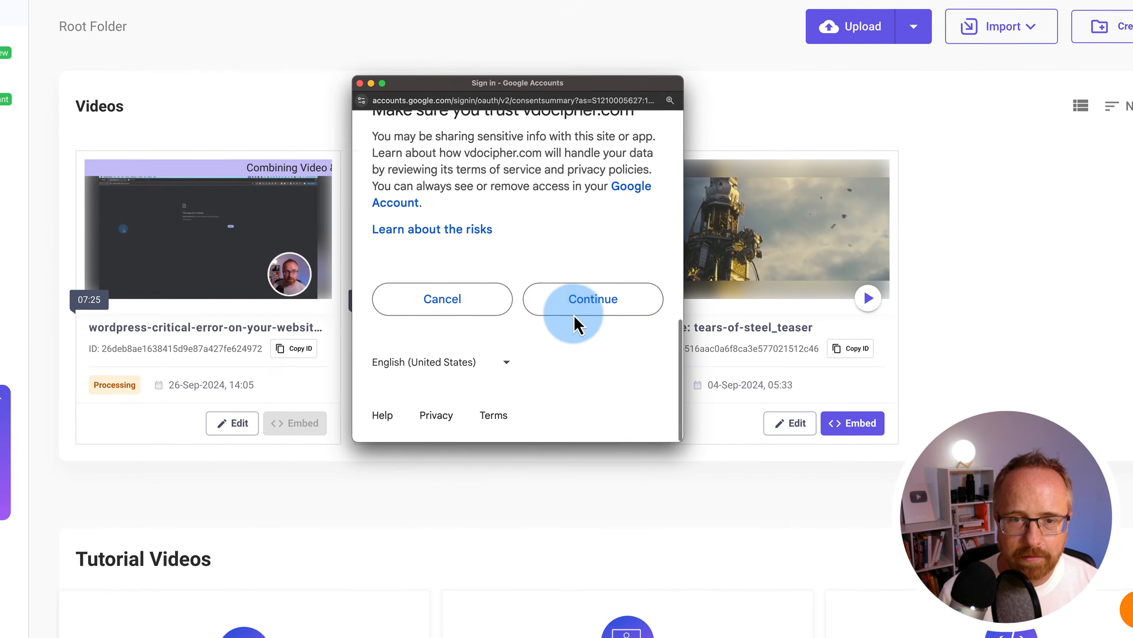
click(574, 314)
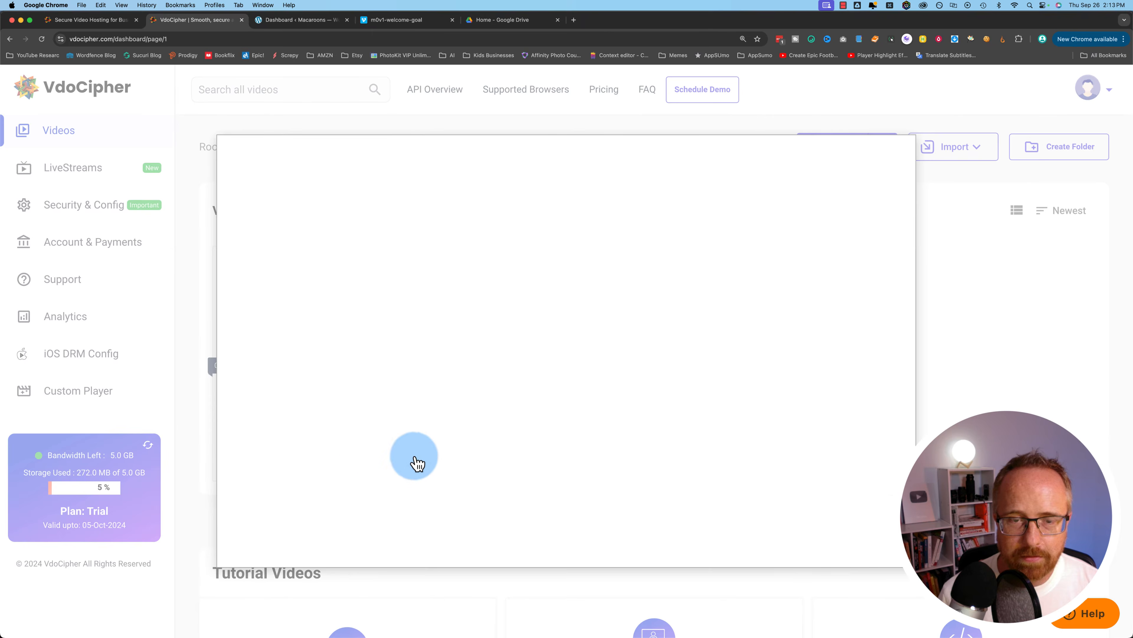
click(316, 467)
click(262, 548)
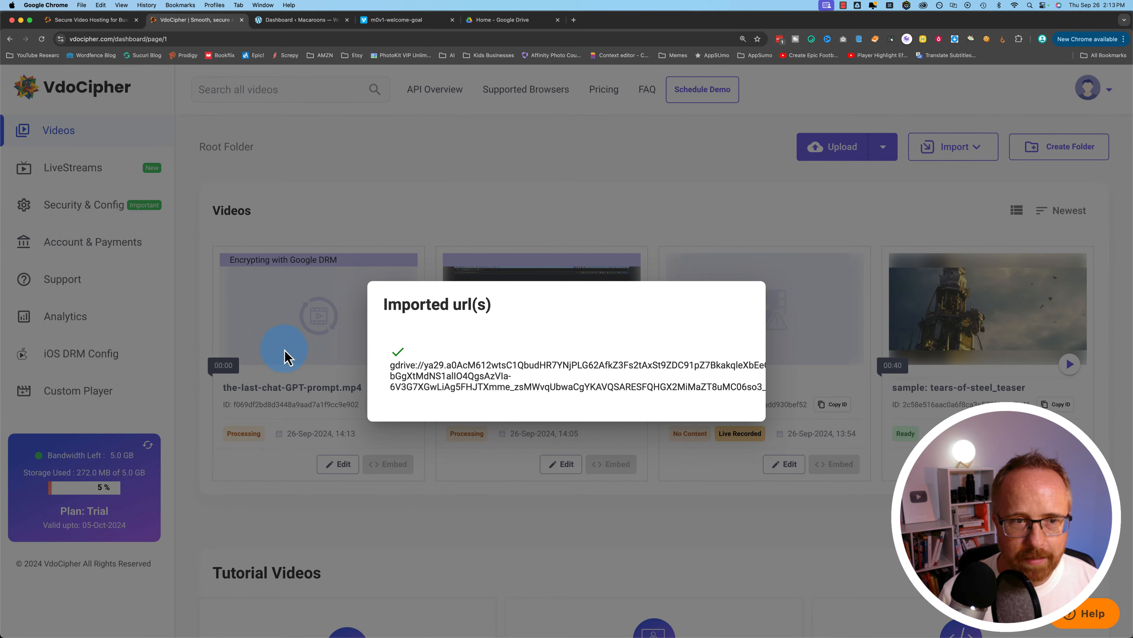
click(441, 214)
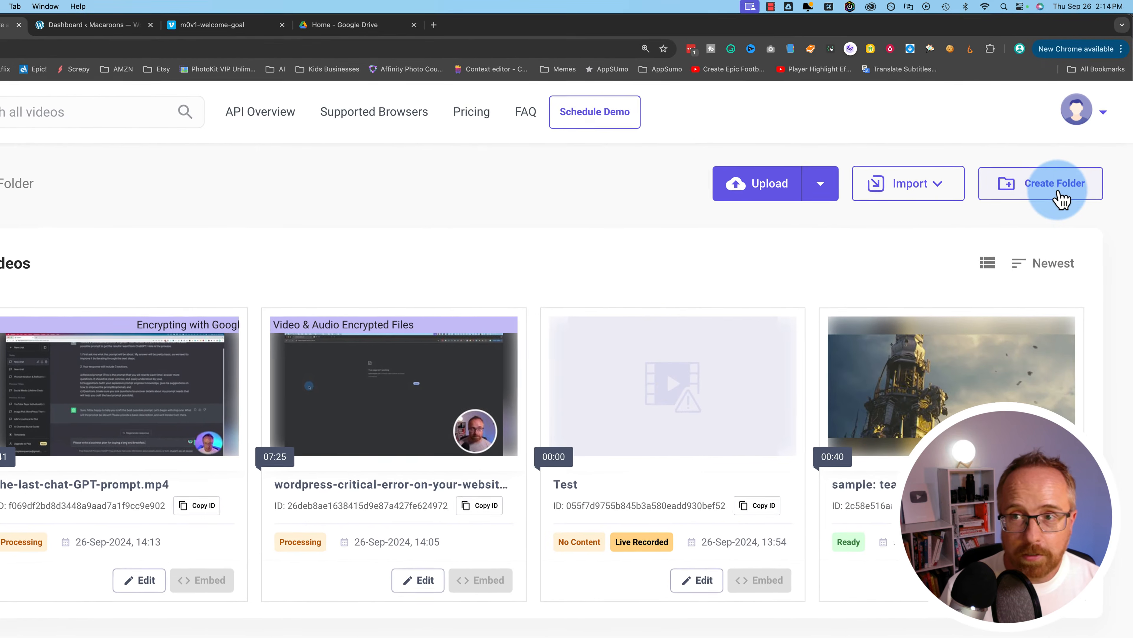
Create a Course folder, move both processing videos into it, and open it
click(1063, 199)
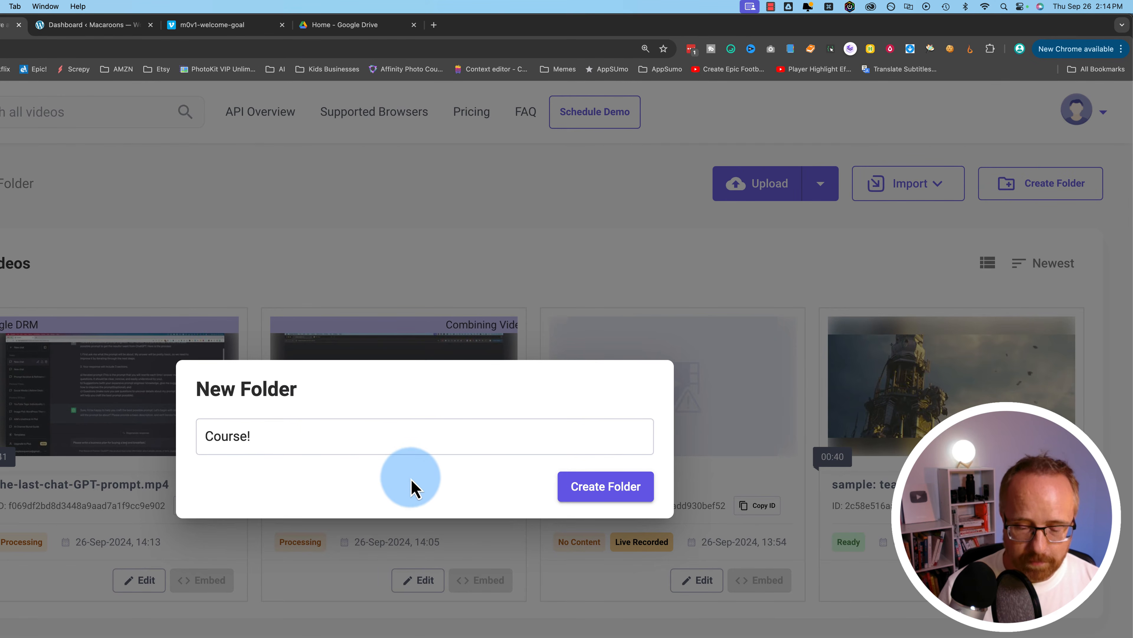
click(238, 473)
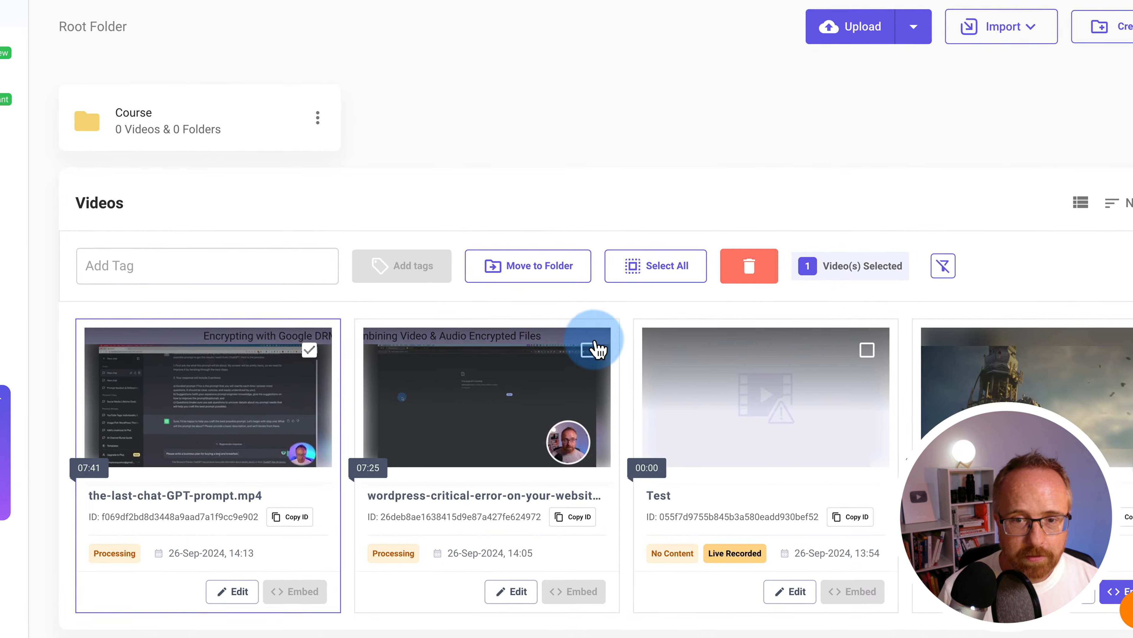
click(592, 353)
click(562, 325)
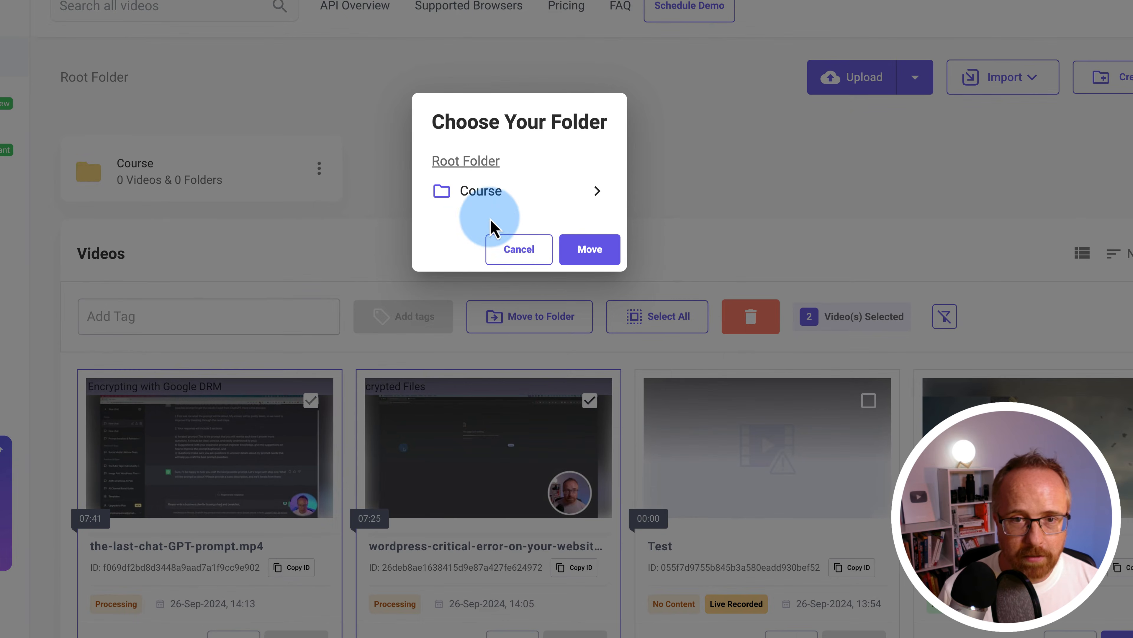
click(503, 201)
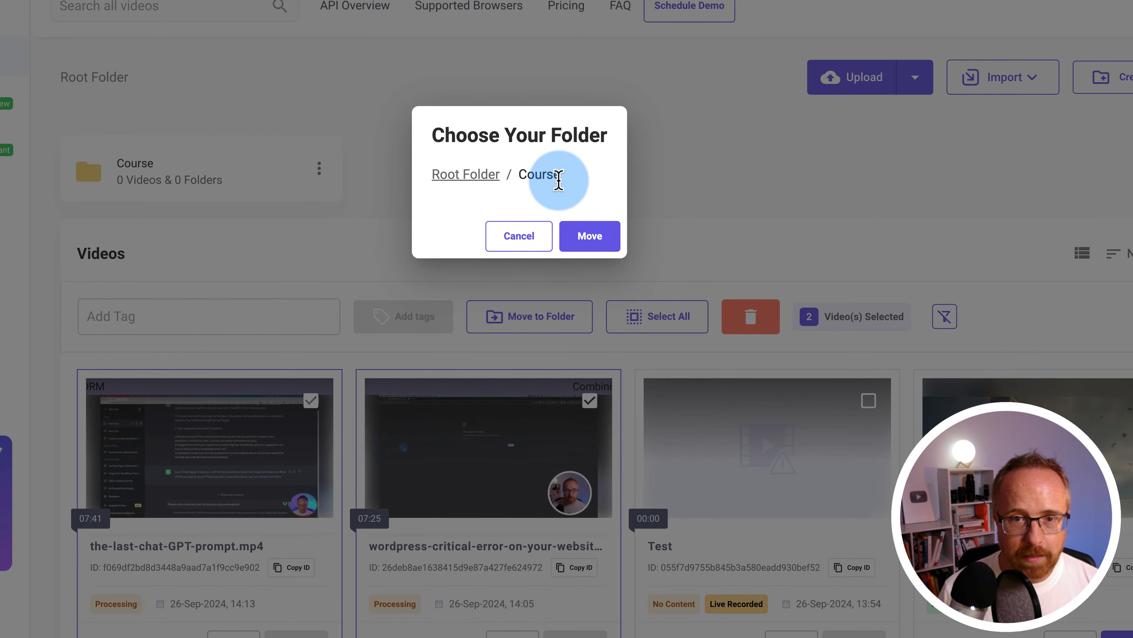
click(591, 236)
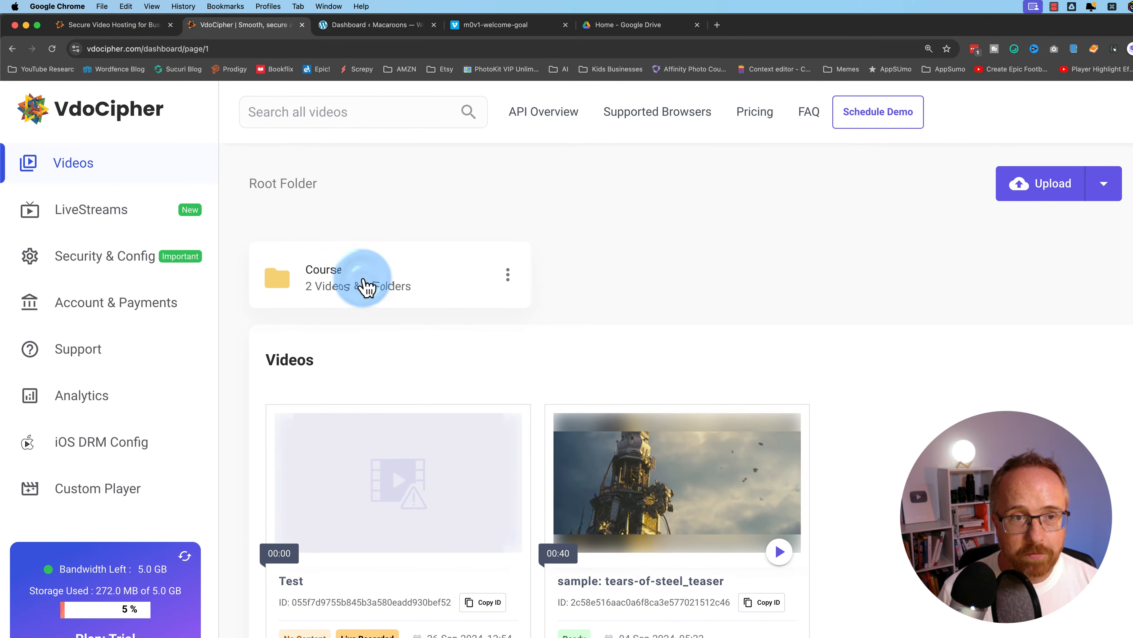
click(195, 187)
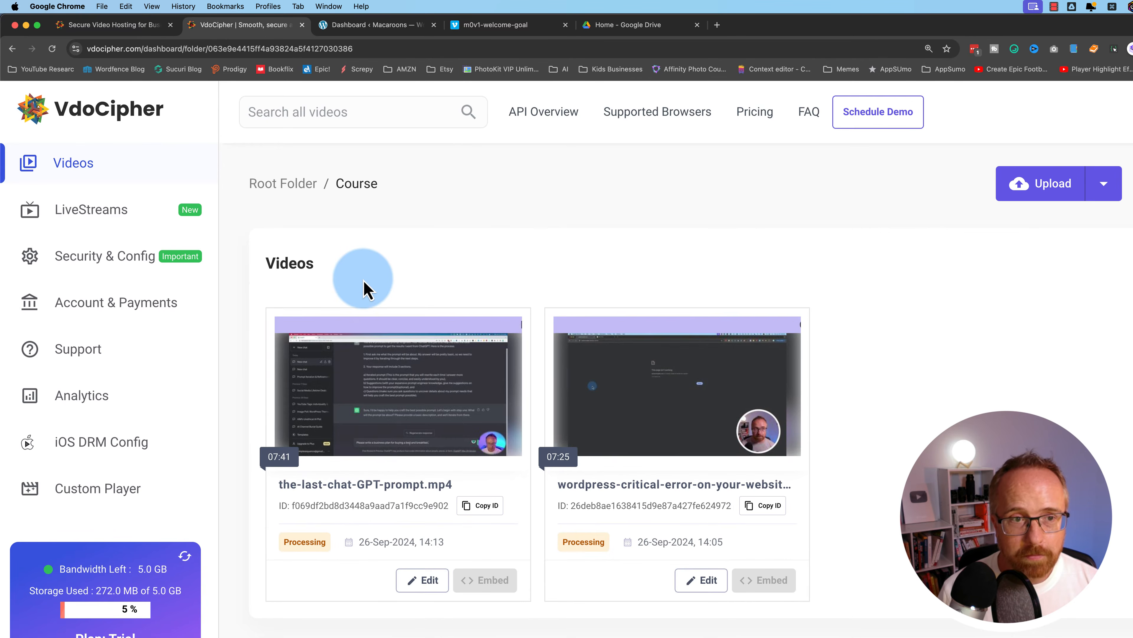
Back at root, try dragging sample: tears-of-steel_teaser into Course, then reopen the Course folder
click(290, 186)
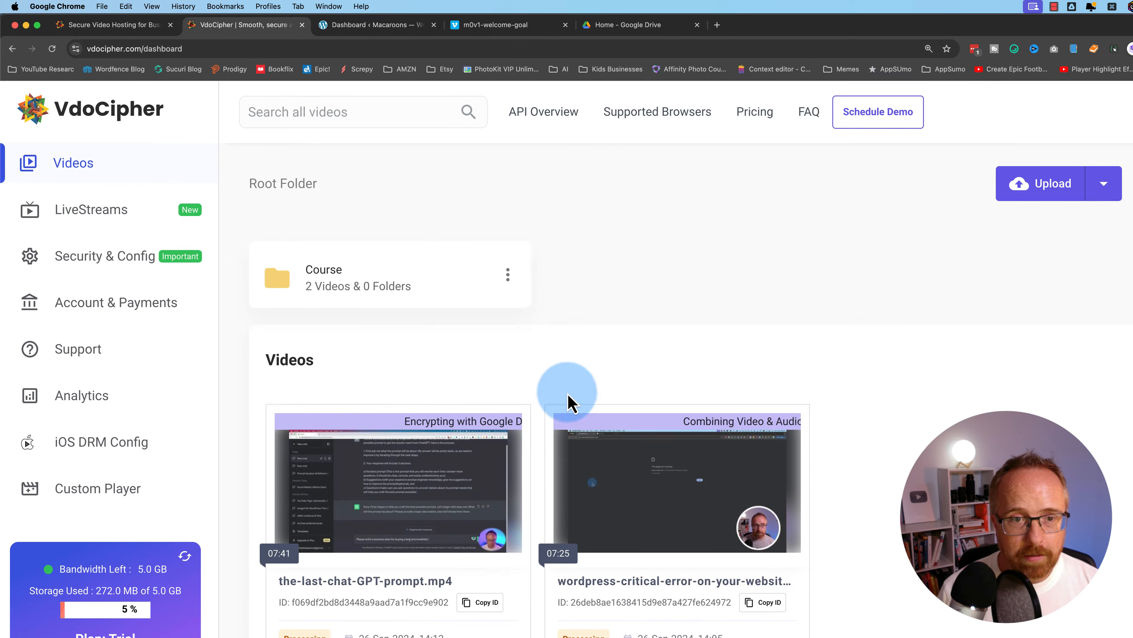
drag(613, 450, 774, 417)
click(780, 436)
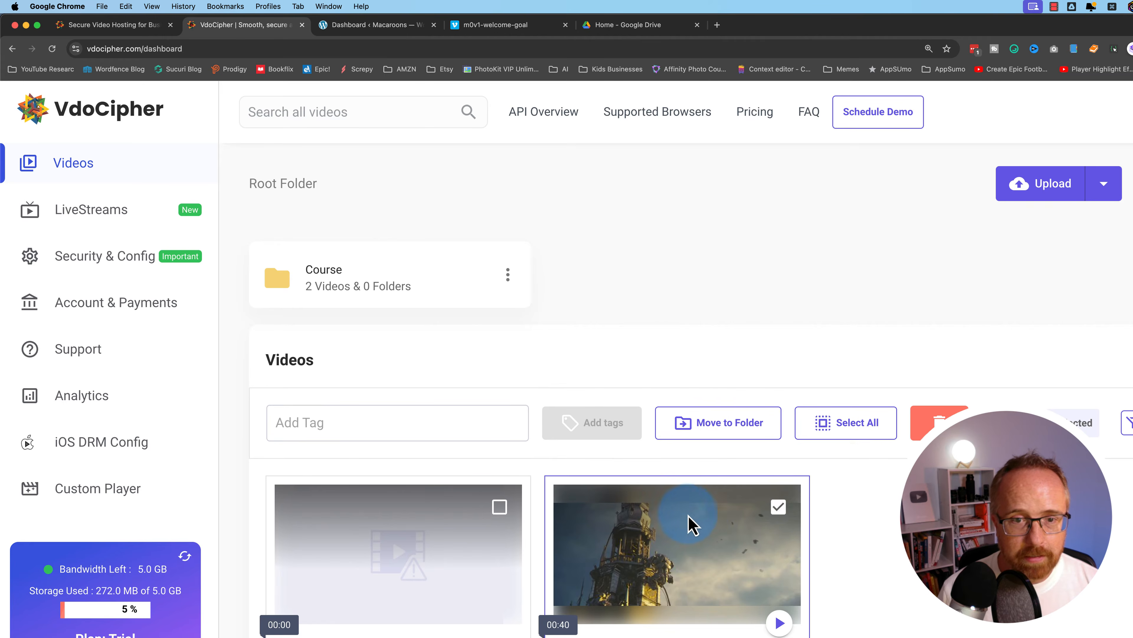
drag(688, 515, 398, 280)
click(856, 464)
click(785, 506)
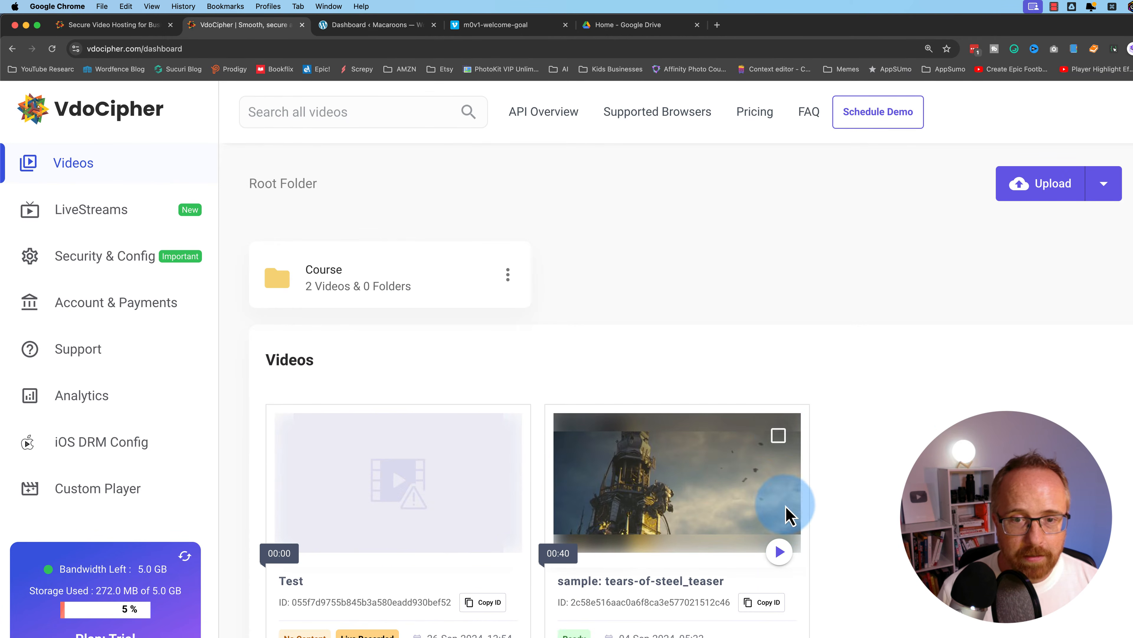
click(782, 436)
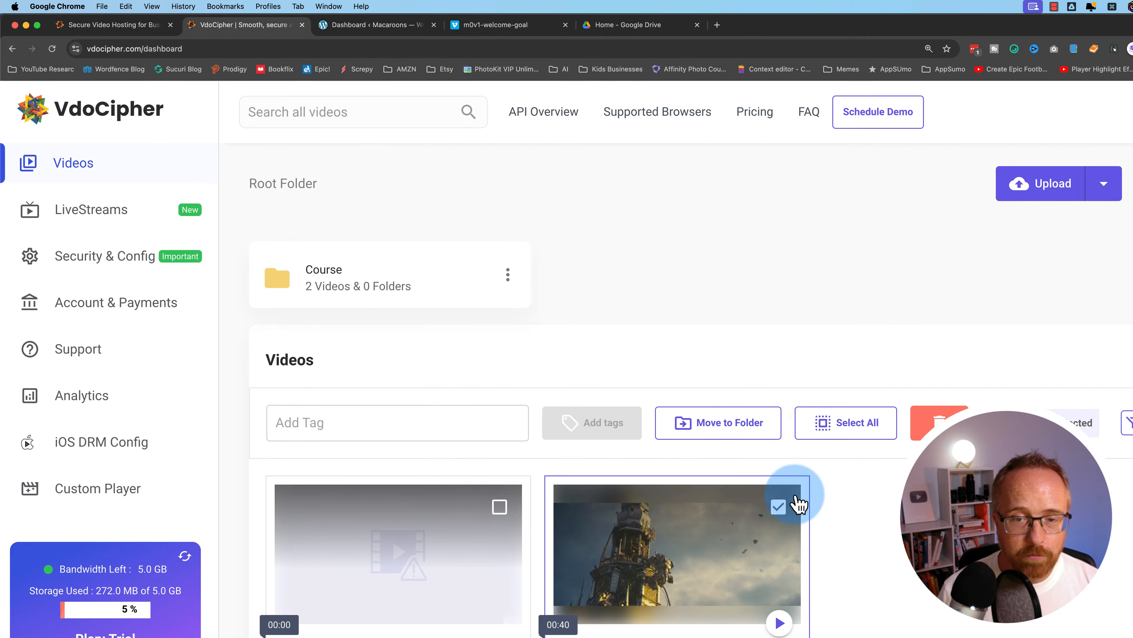
click(786, 506)
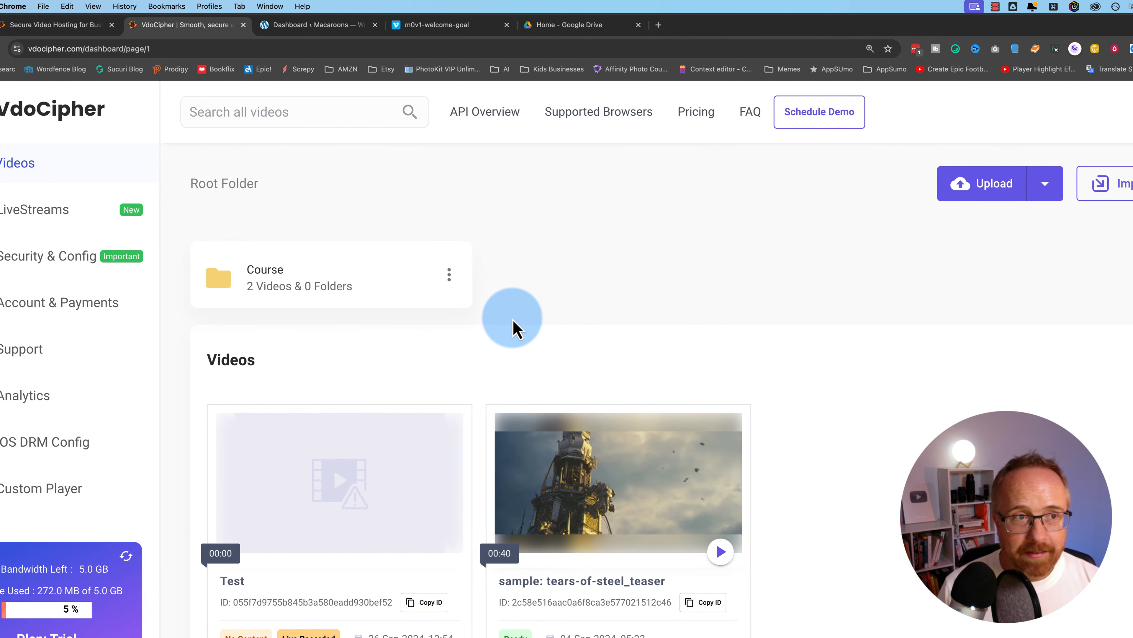
click(321, 292)
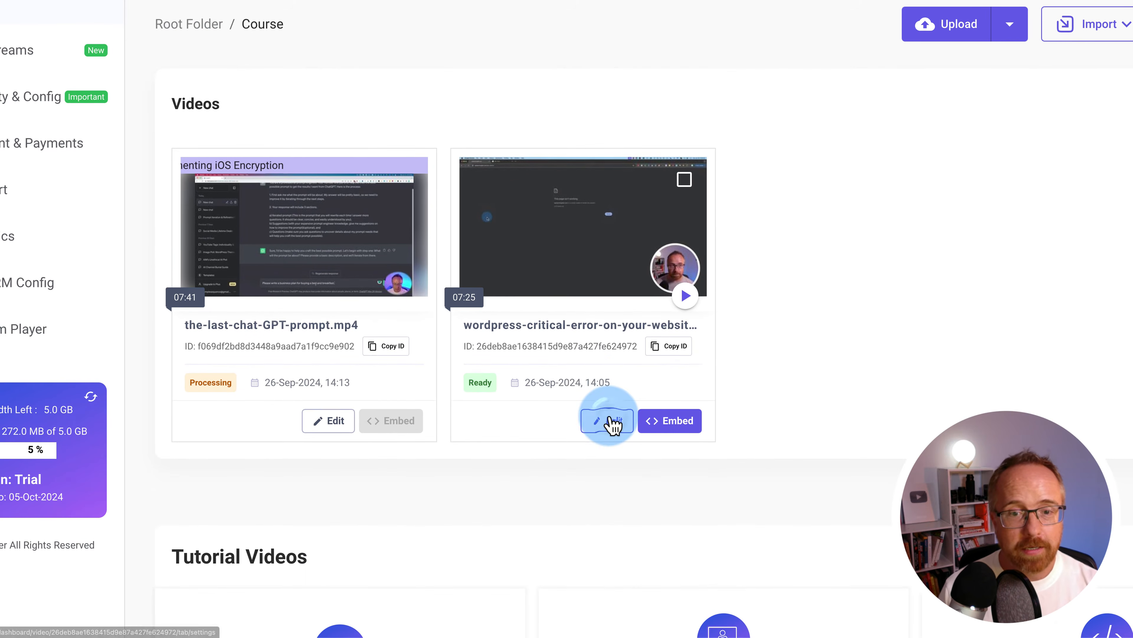
Open the WordPress critical-error video's edit page and select its name and description fields
click(609, 579)
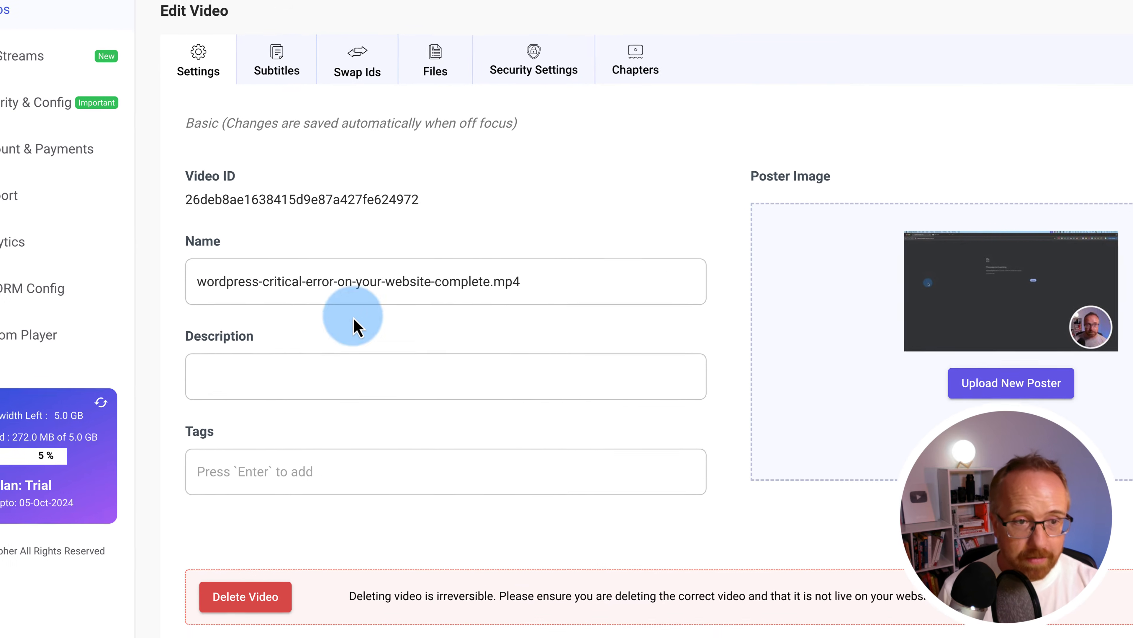
drag(186, 277, 348, 348)
click(336, 375)
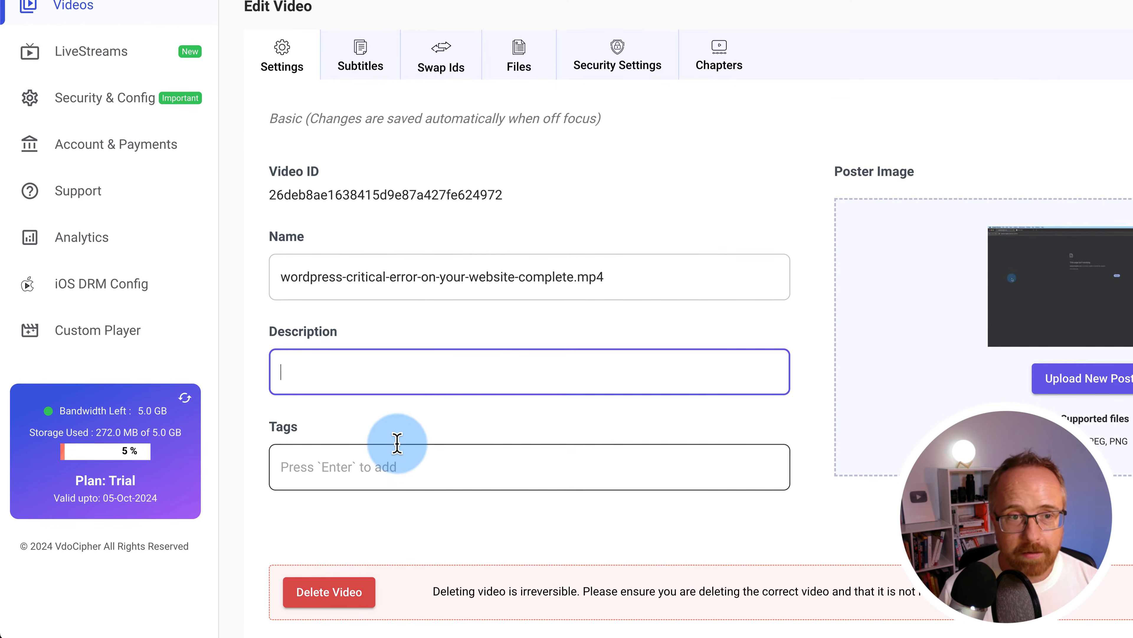
Browse the Subtitles language list without choosing one, then switch to Swap Ids
click(353, 62)
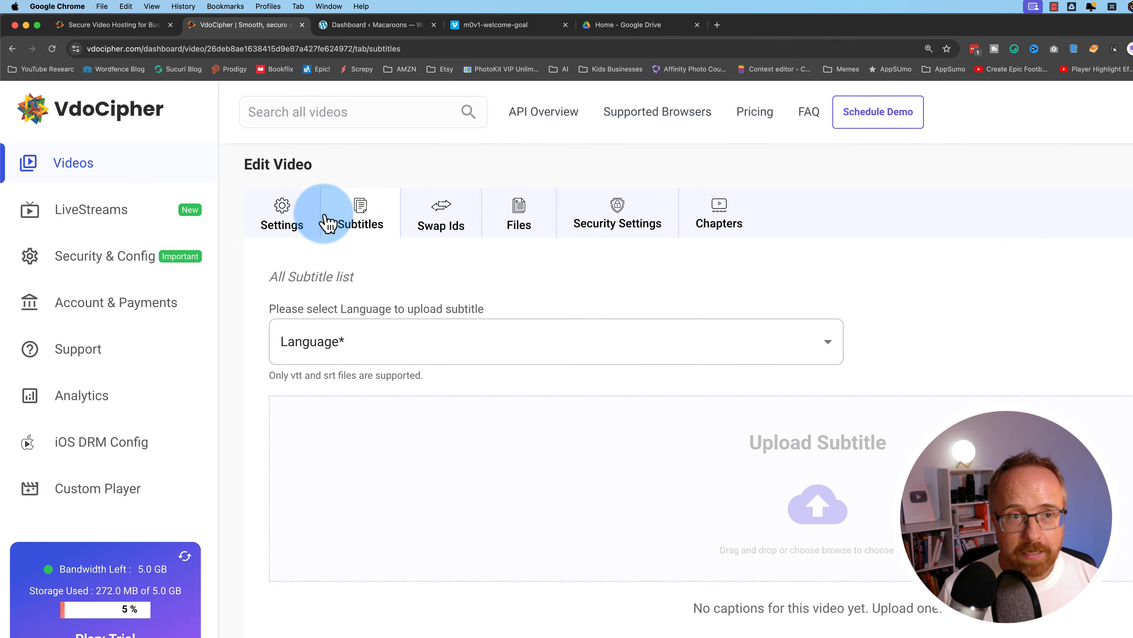
click(379, 344)
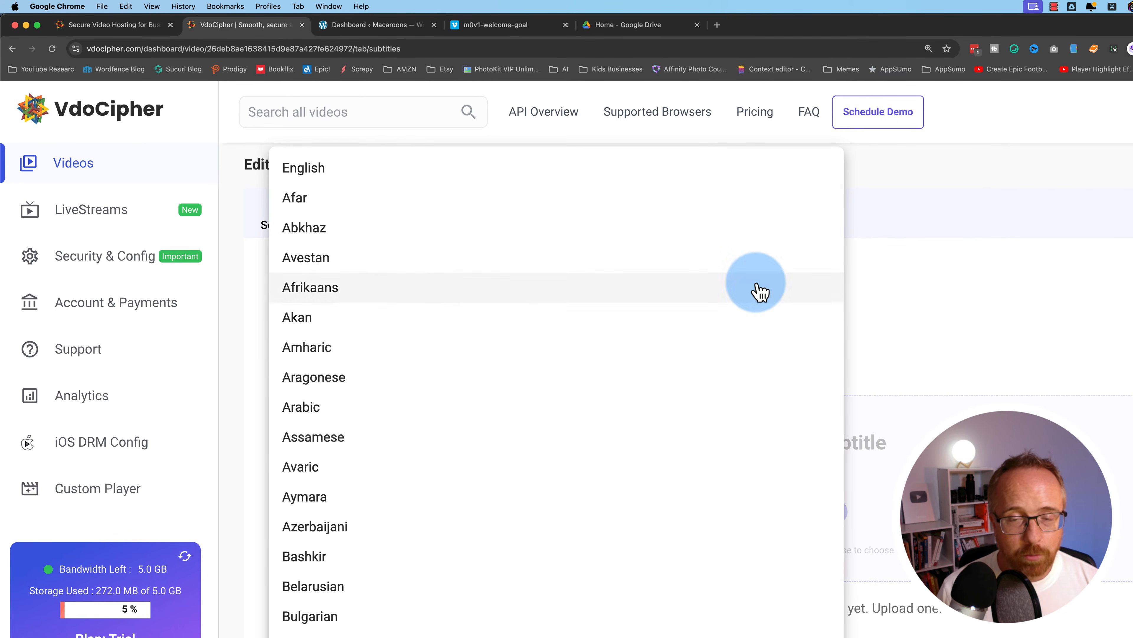
click(876, 307)
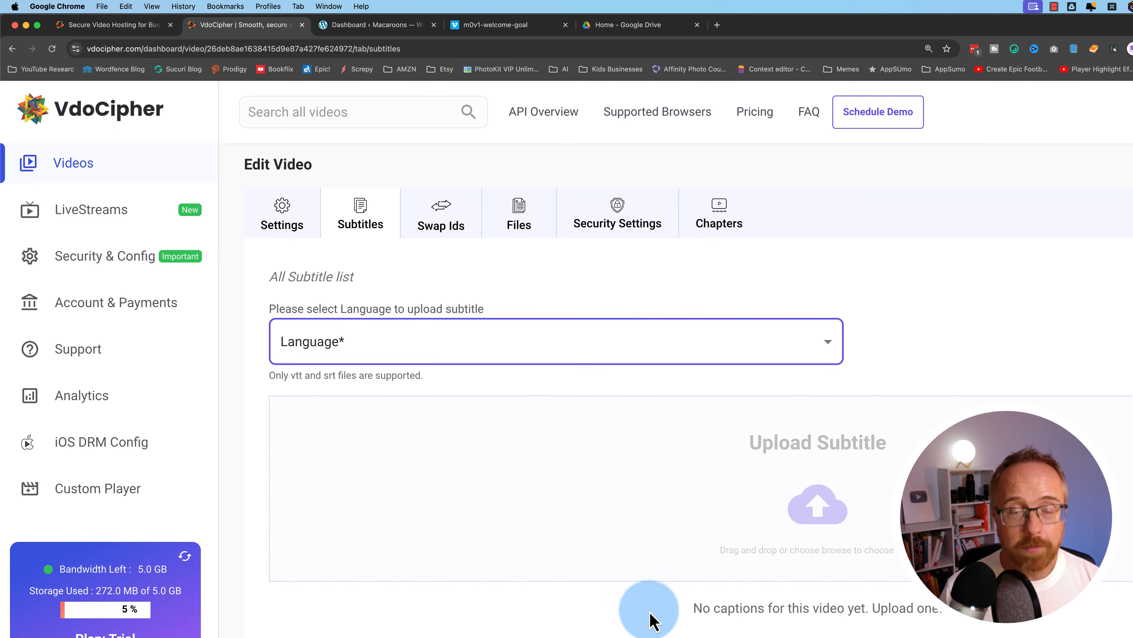
click(419, 359)
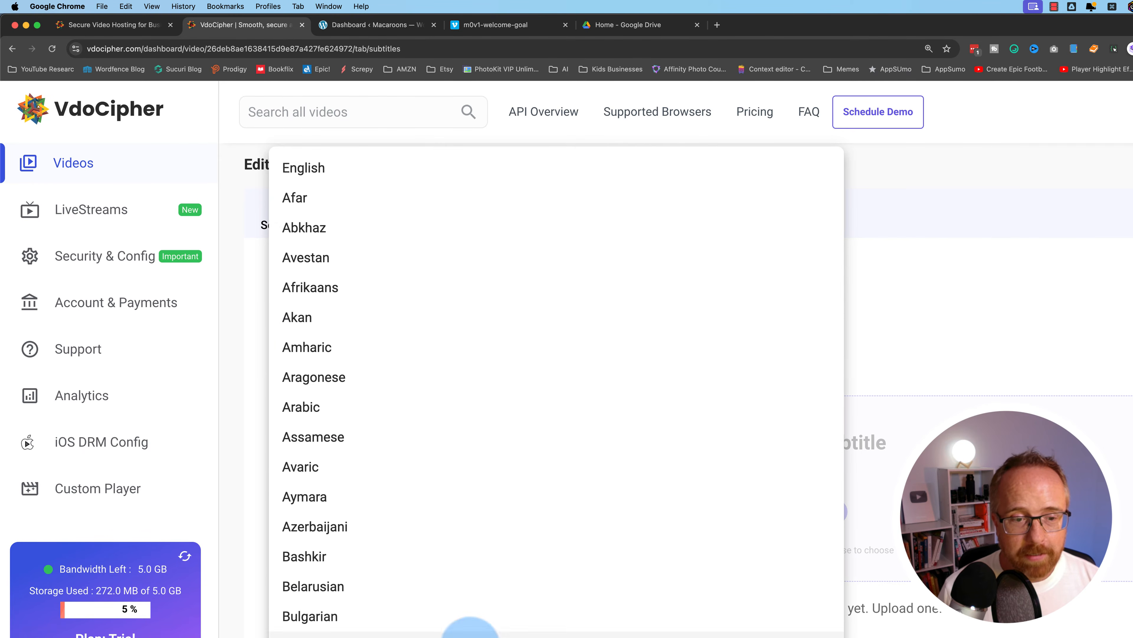
click(891, 385)
click(476, 205)
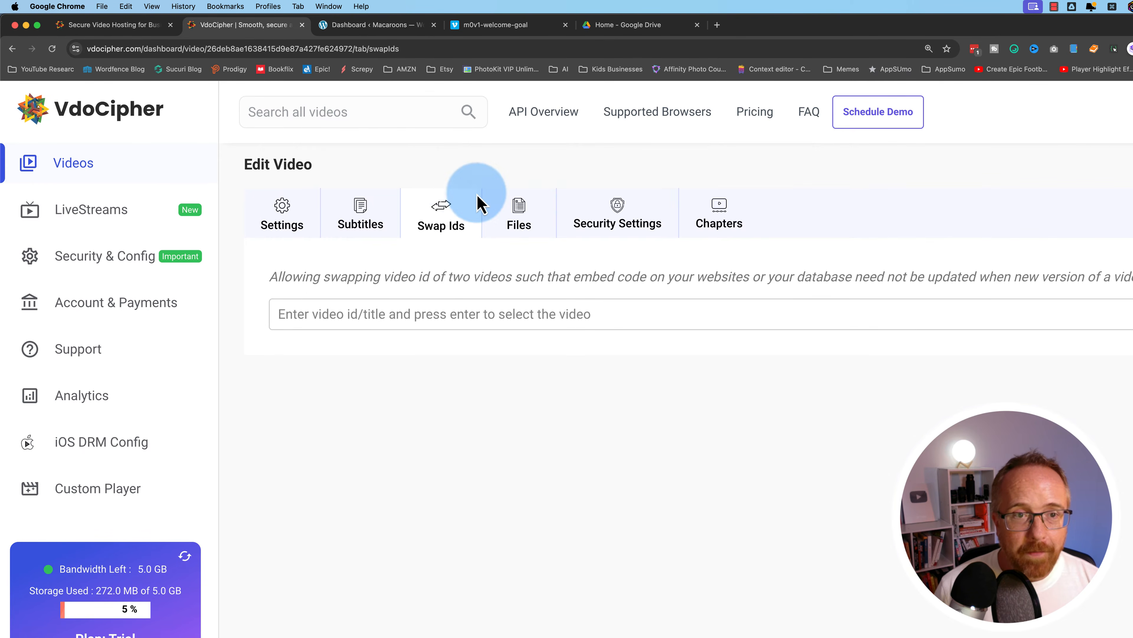
Pick the-last-chat-GPT-prompt.mp4 as the Swap Ids partner, then view the video's Files list
click(451, 313)
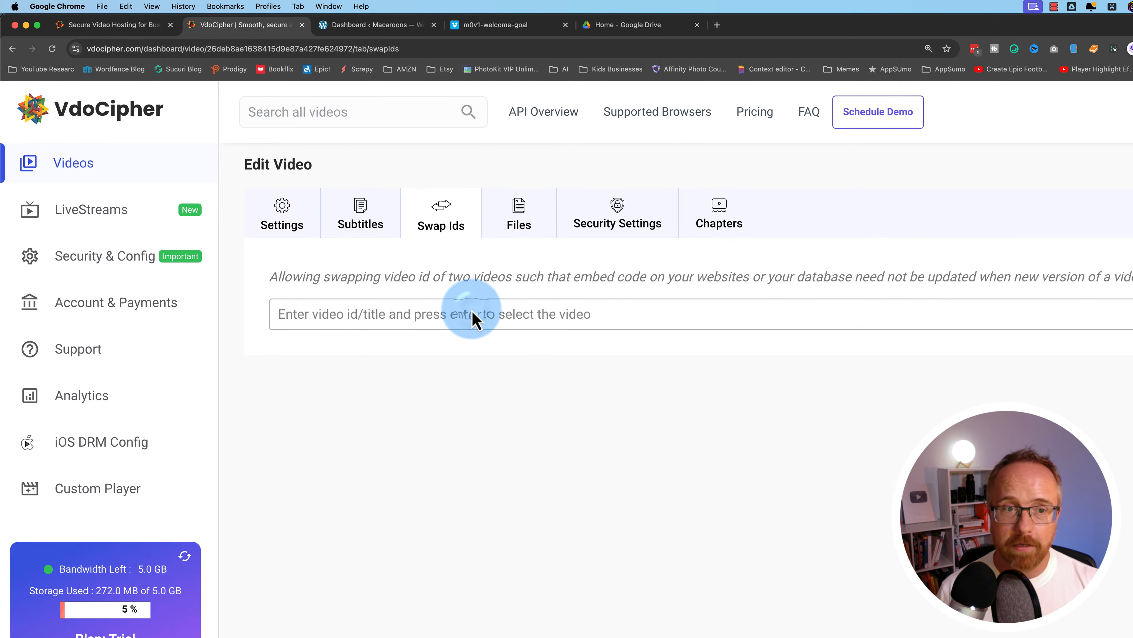
click(474, 318)
click(330, 311)
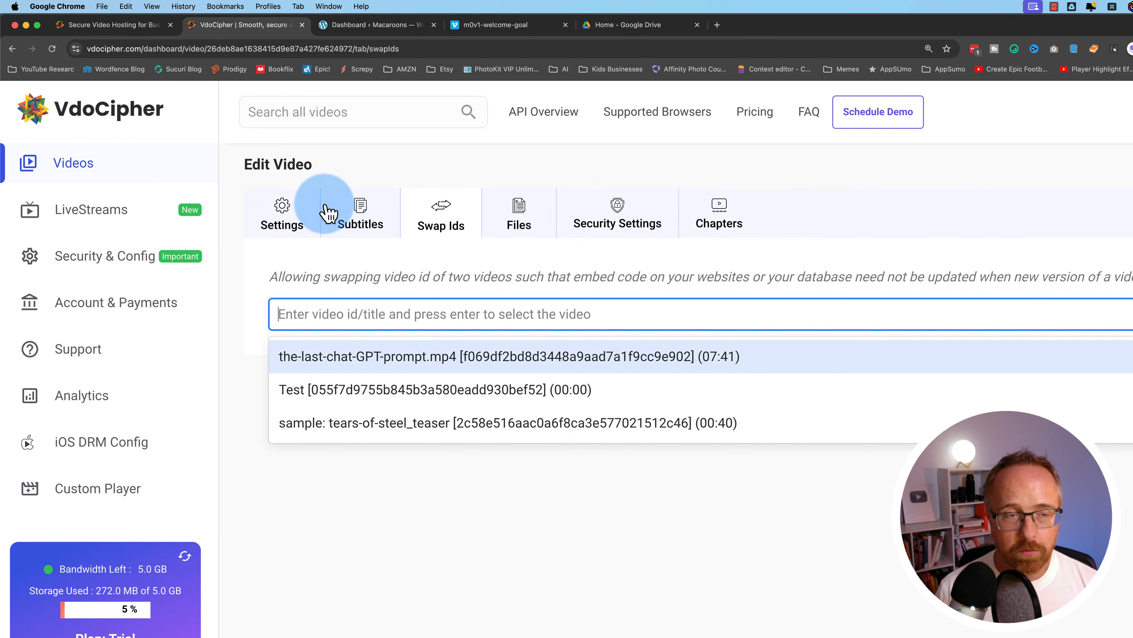
click(284, 210)
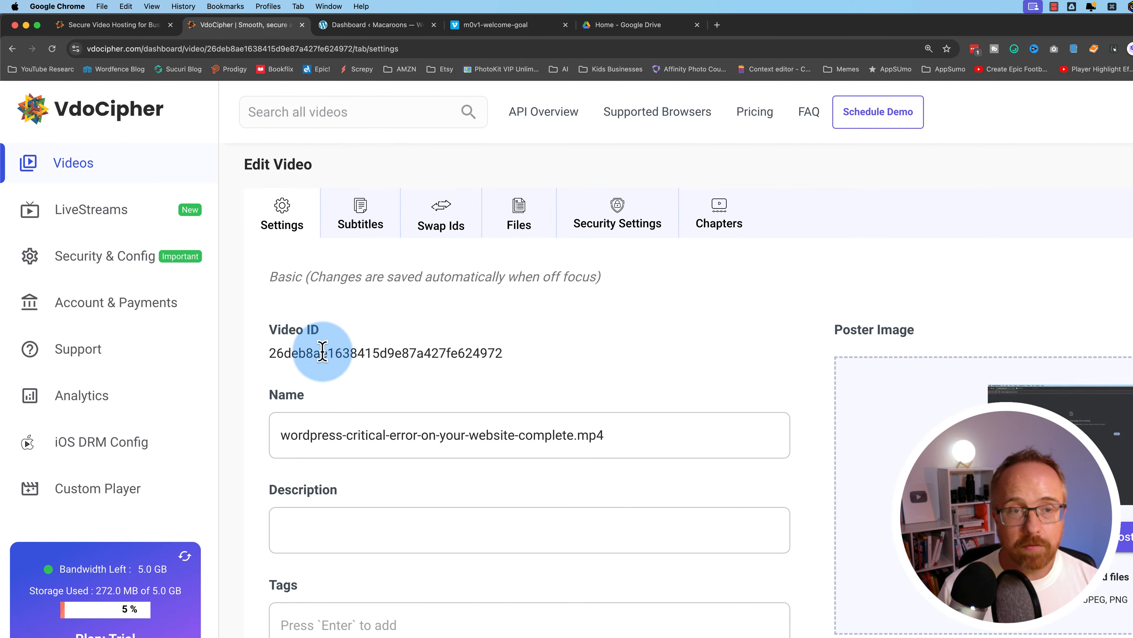
click(368, 318)
click(336, 315)
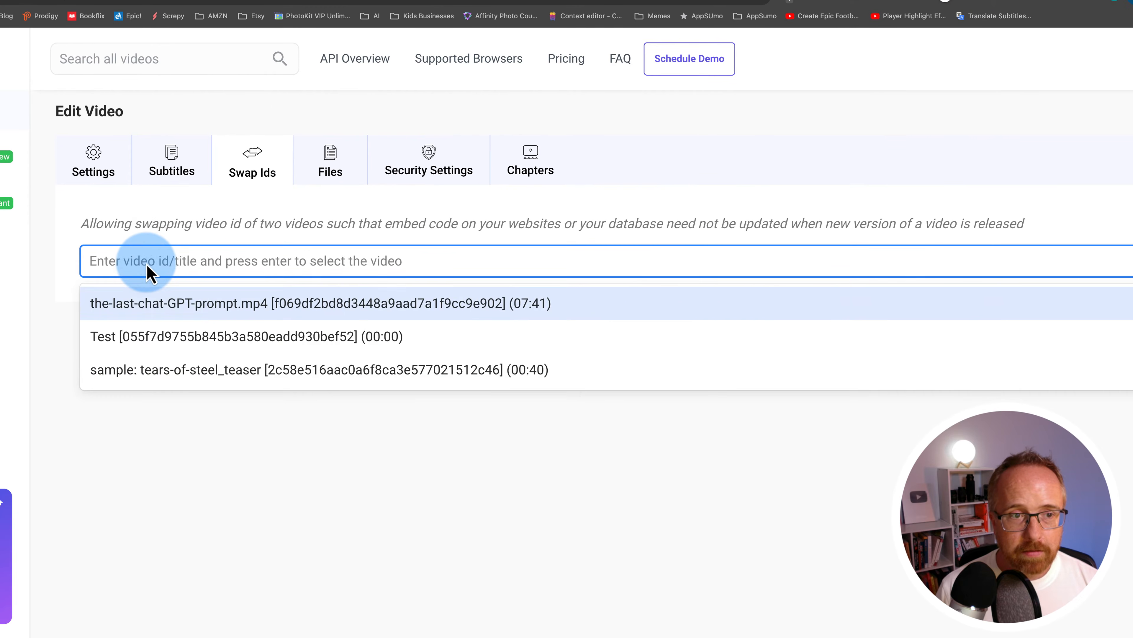
text(26deb8ae1638415d9e87a427fe624972)
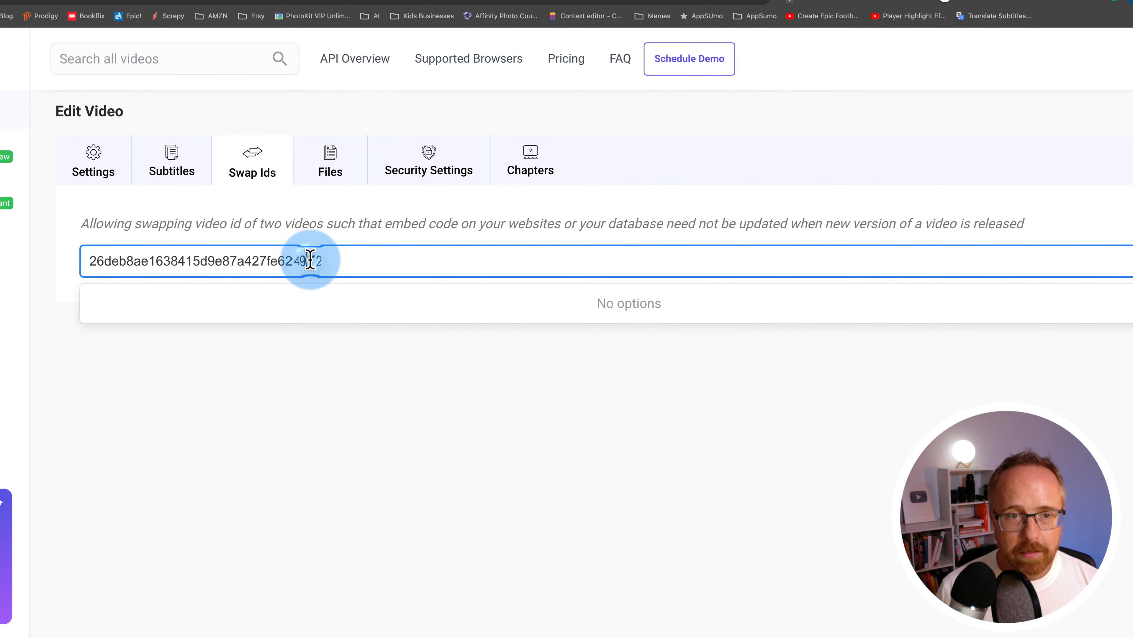
key(BackSpace)
click(316, 305)
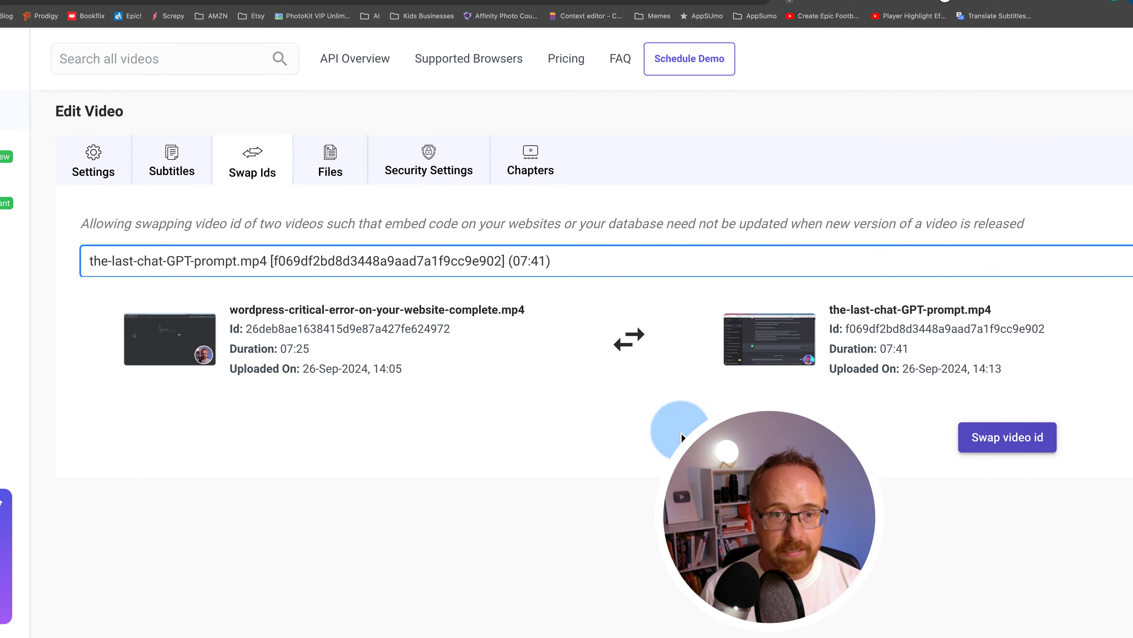
click(325, 165)
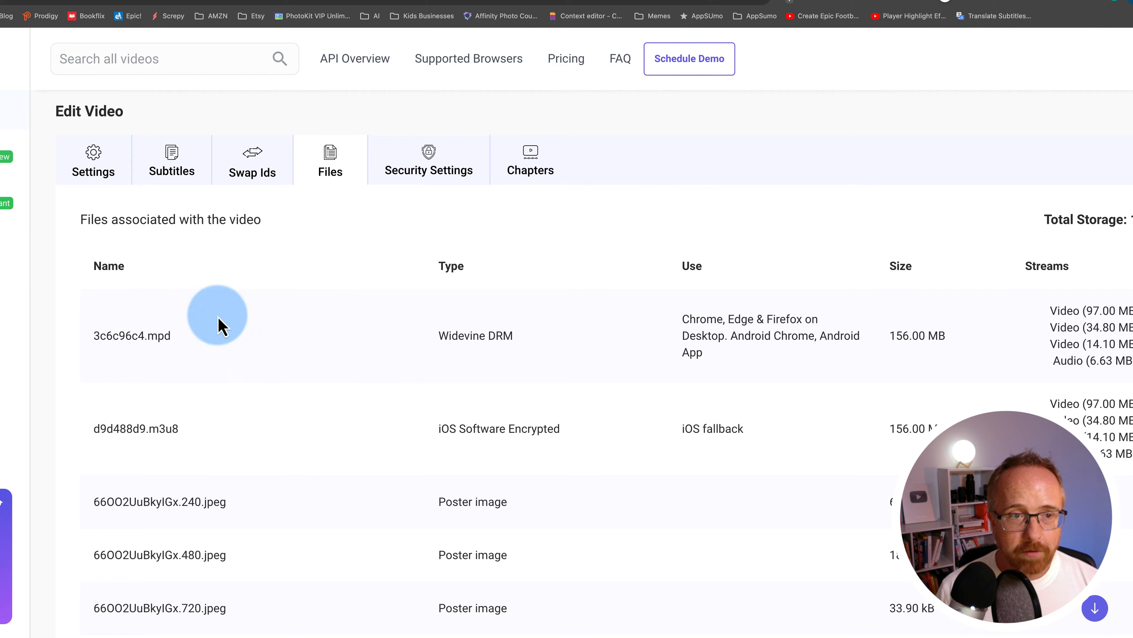
Go from the Files list through Security Settings to the empty Chapters editor
scroll(334, 304, down, 3)
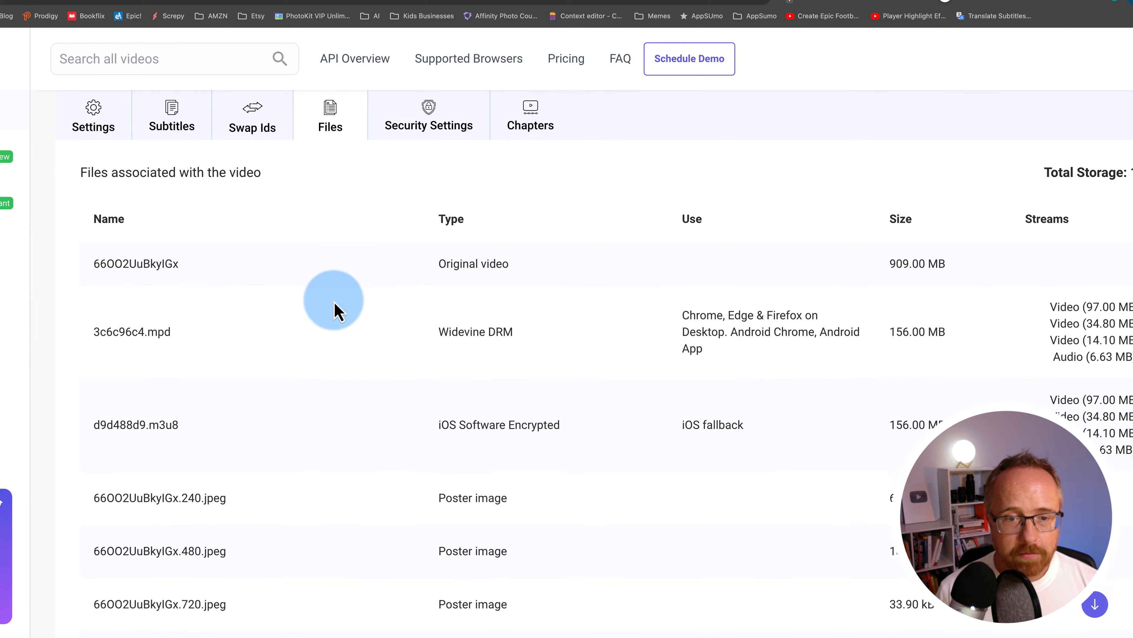
scroll(357, 462, up, 3)
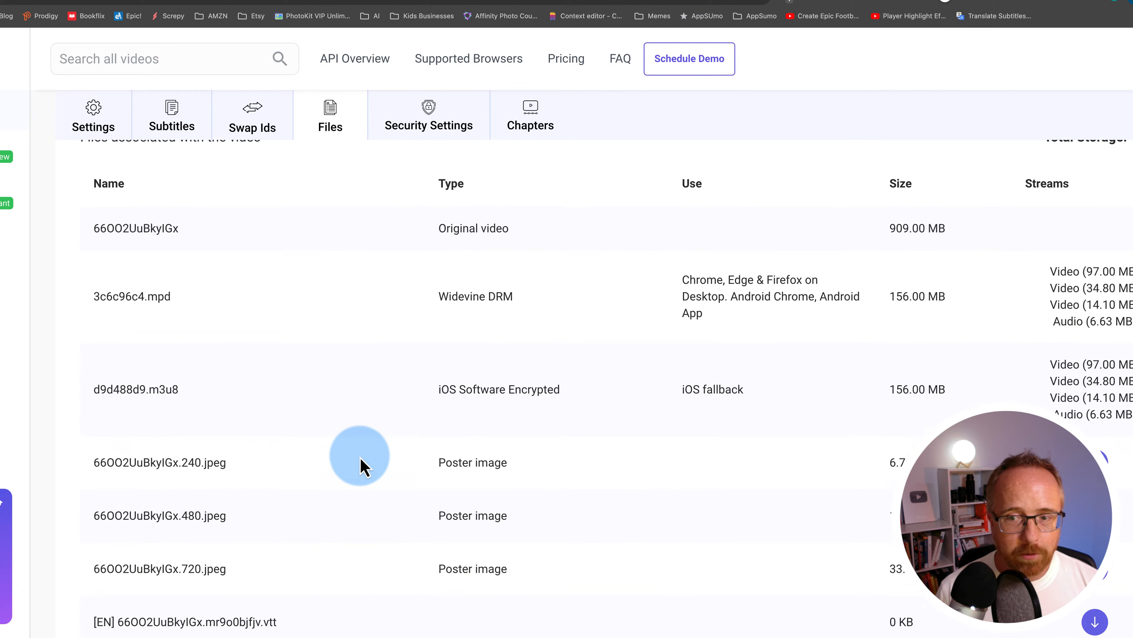
click(422, 174)
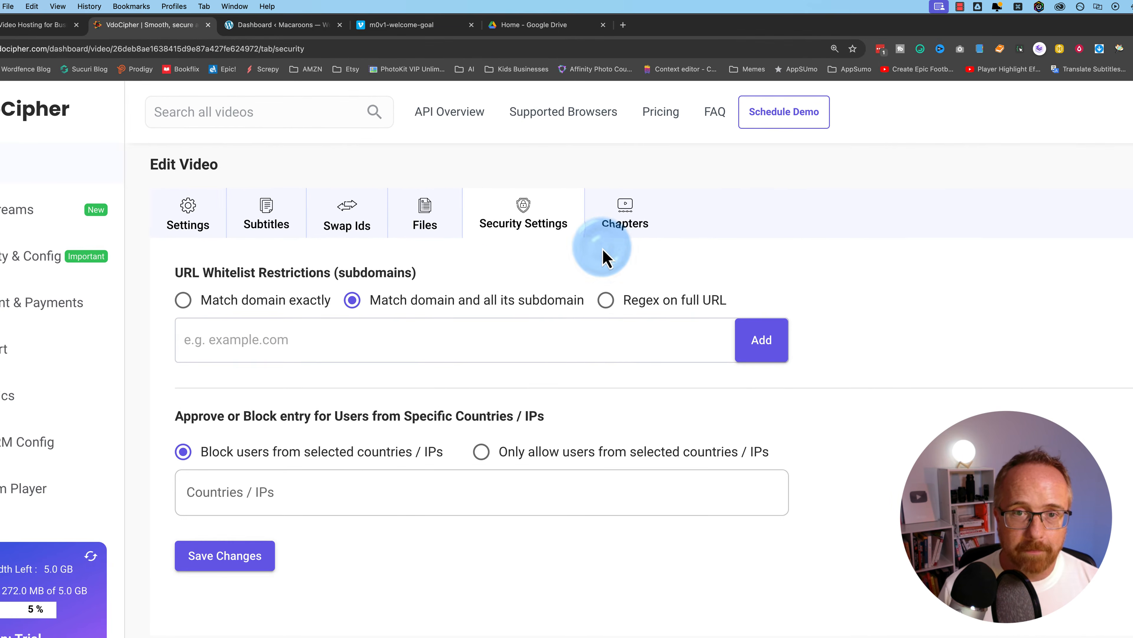
click(625, 232)
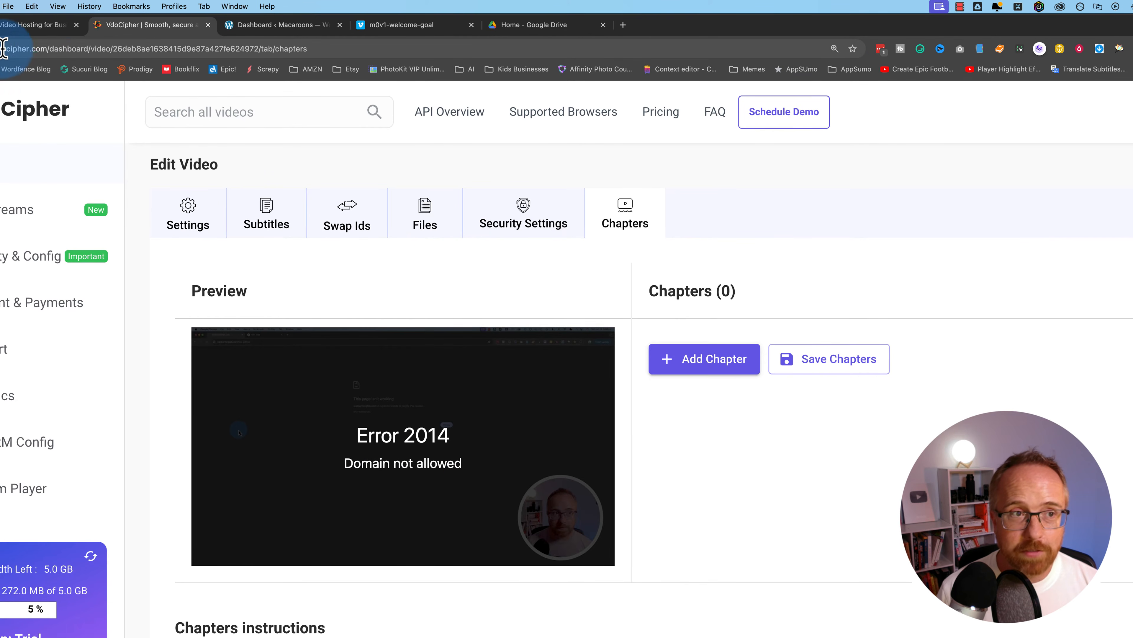
Add an Intro chapter at 00:00:00, followed by Part 1 and Part 2 chapters
click(711, 365)
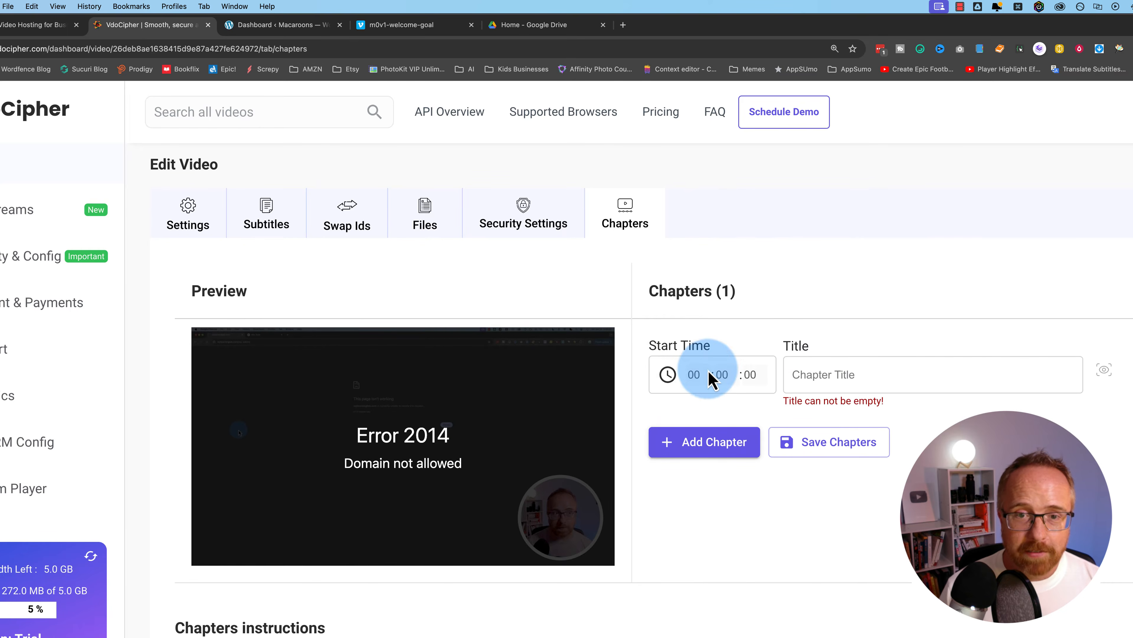
click(797, 384)
text(INtro)
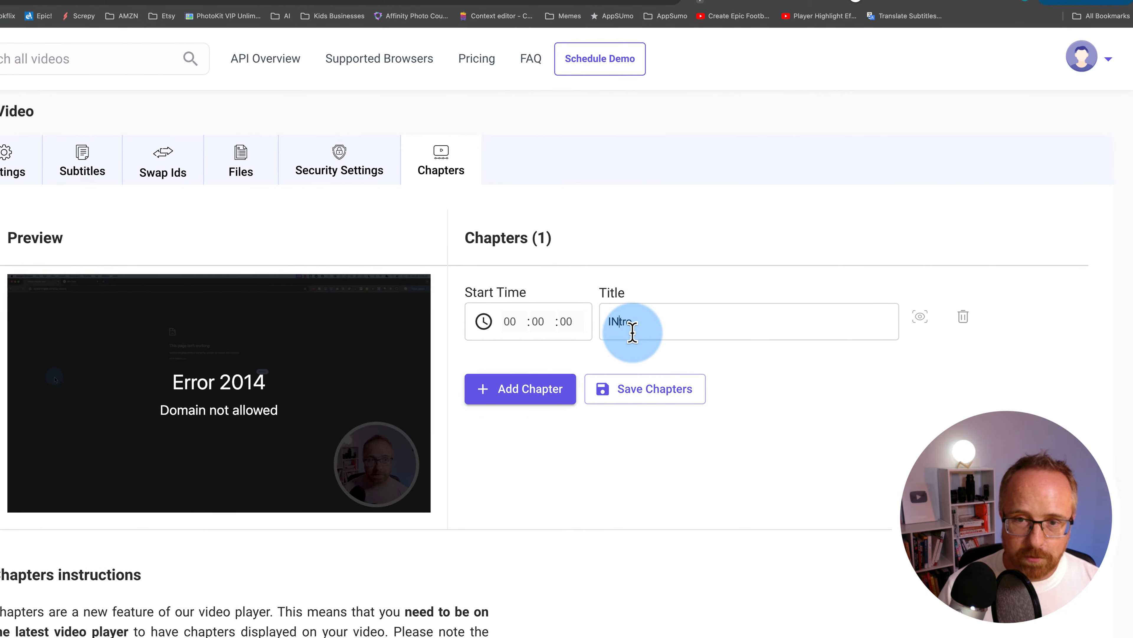
key(BackSpace)
text(n)
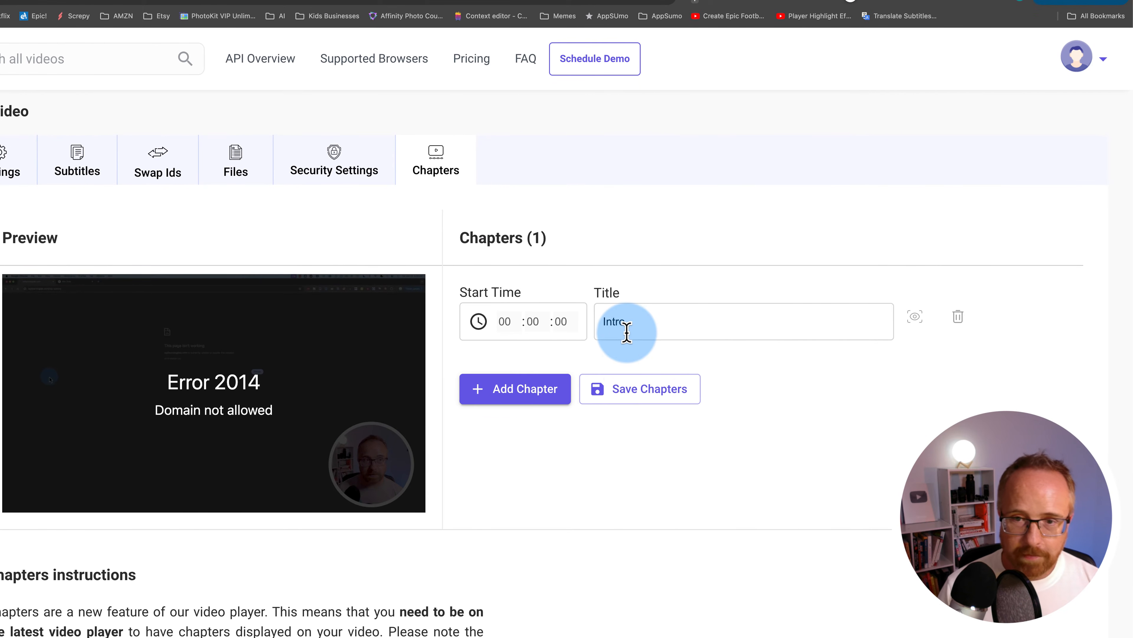
click(548, 393)
click(504, 468)
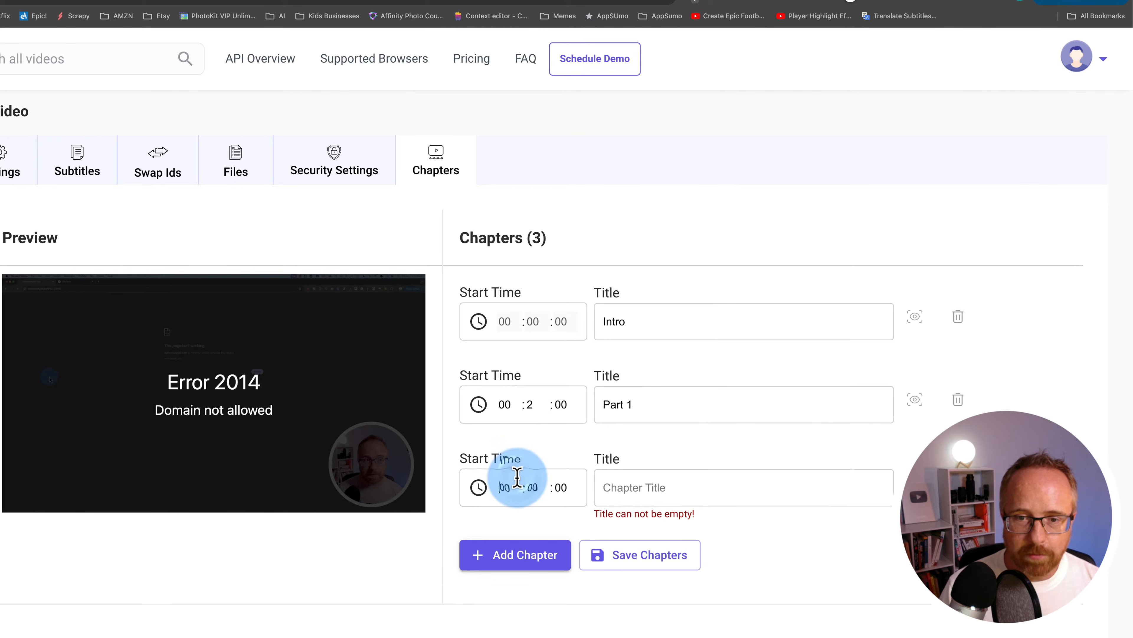
text(4)
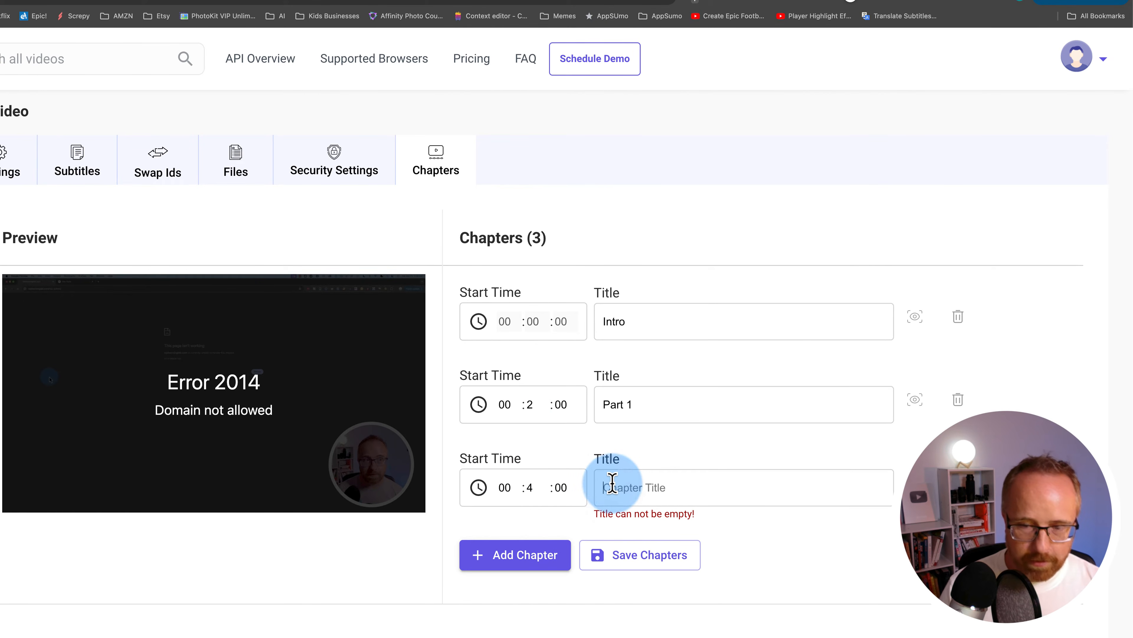
key(BackSpace)
text(2)
Add a Part 3 chapter starting at 6 minutes and a Part 4 chapter at 8 minutes
click(539, 572)
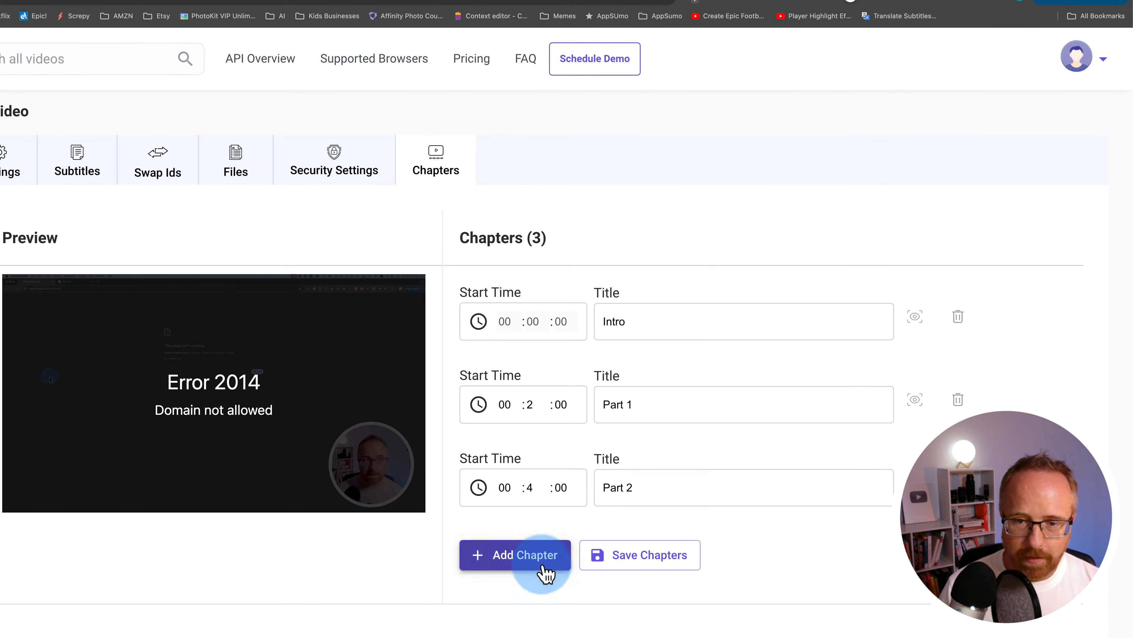
scroll(540, 487, down, 1)
click(533, 523)
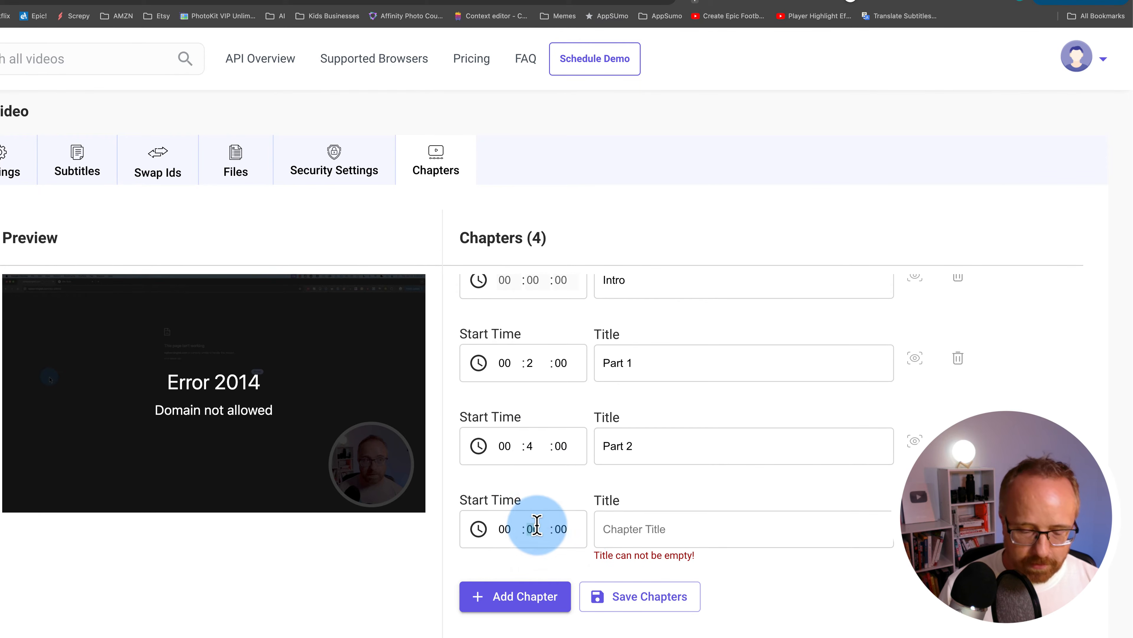
text(6)
click(627, 529)
text(Part 3)
click(524, 596)
scroll(531, 446, down, 1)
click(531, 529)
text(8)
click(653, 529)
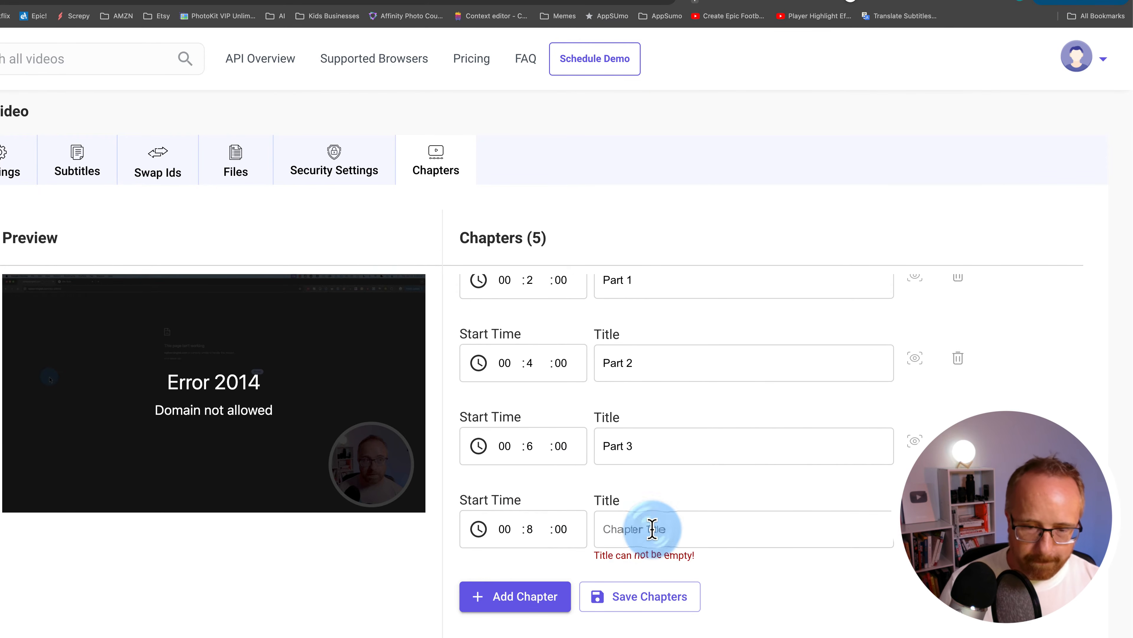
text(Part 4)
Add a Part 5 chapter at 10 minutes and save the chapter list
scroll(580, 545, down, 1)
click(554, 555)
scroll(535, 447, down, 3)
click(531, 326)
text(10)
key(Tab)
key(Tab)
text(Part 5)
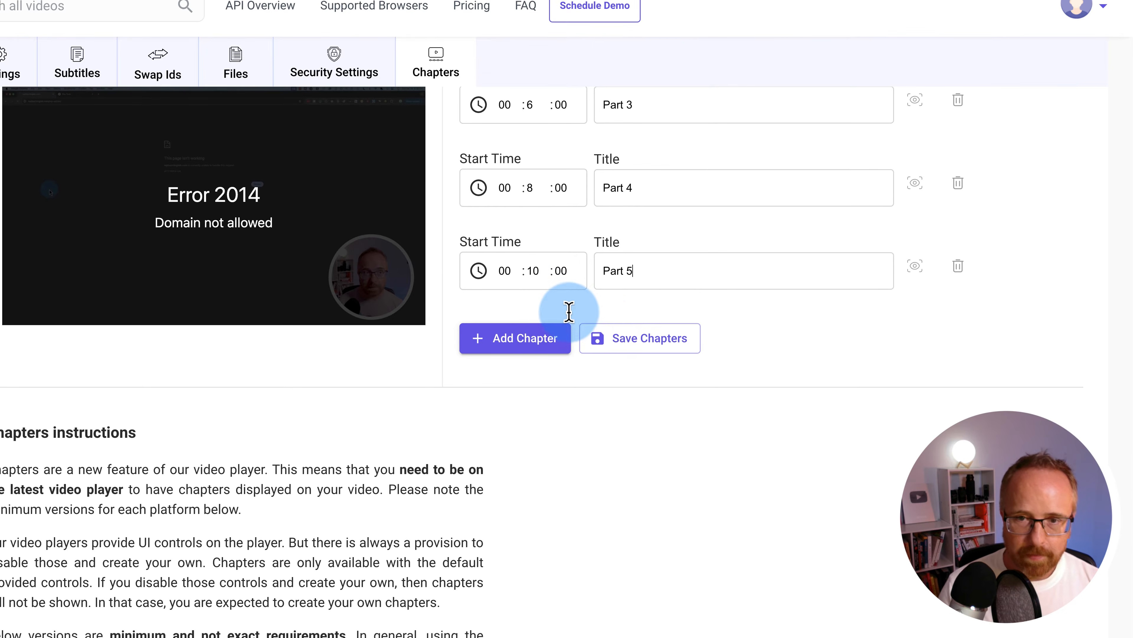
click(647, 339)
Delete the Part 5 chapter, change Part 4's start to 07 minutes, and save again
scroll(560, 304, up, 4)
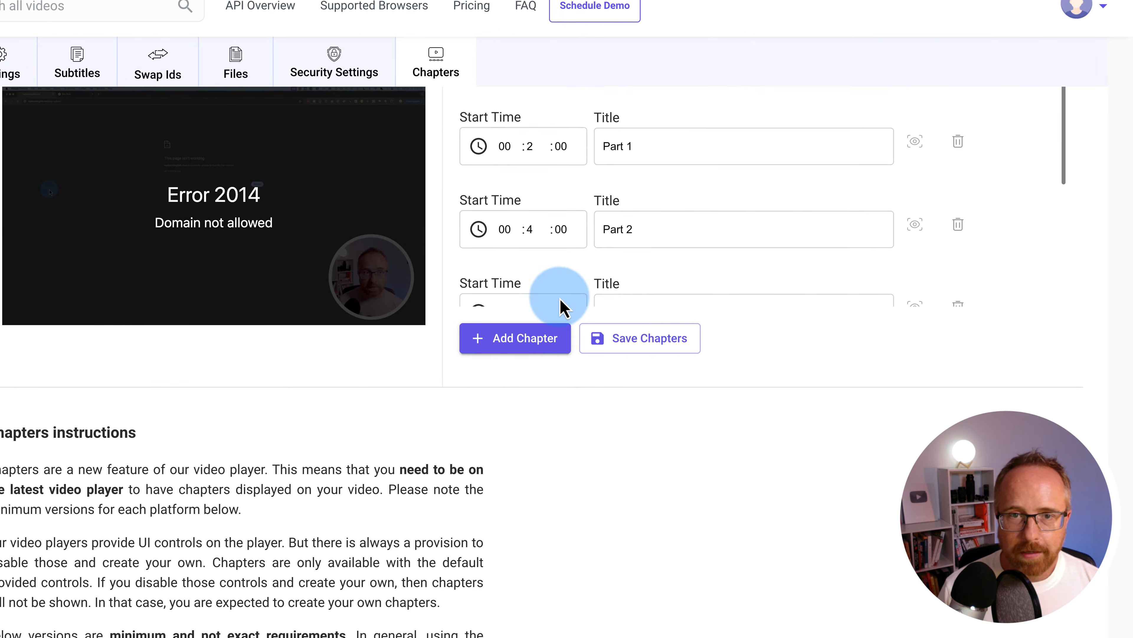
scroll(560, 303, down, 4)
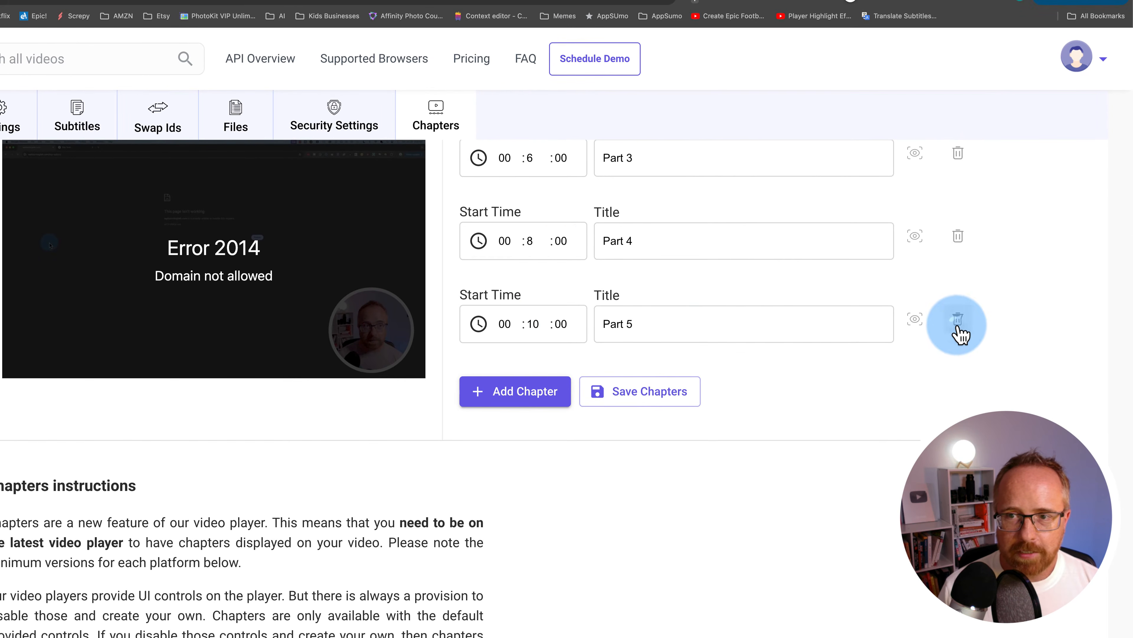
click(958, 298)
text(7)
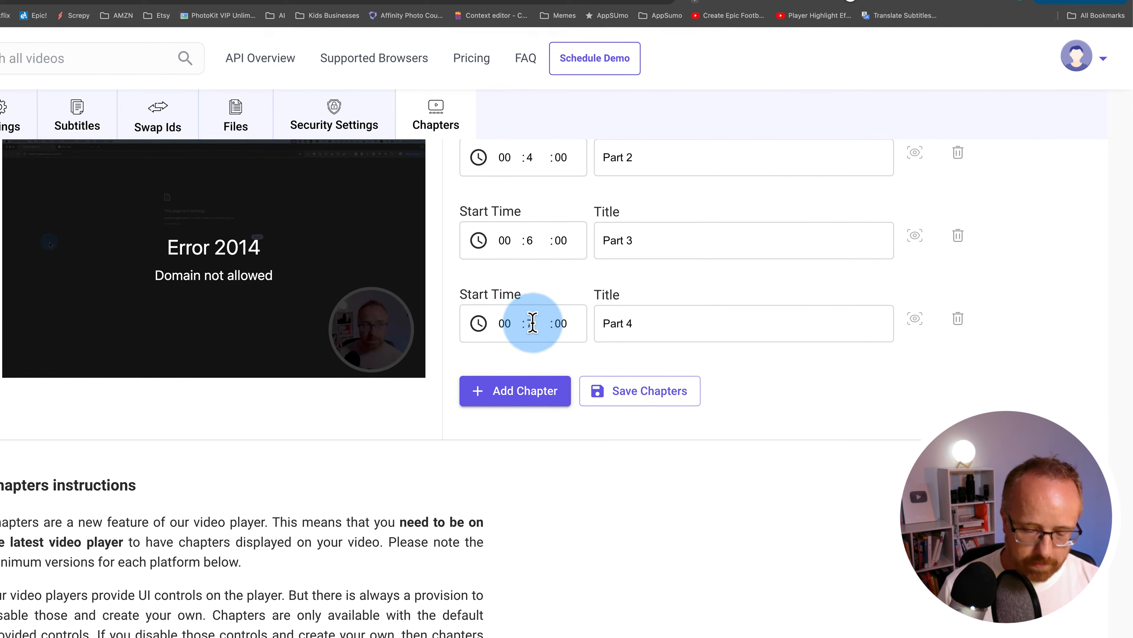
click(636, 397)
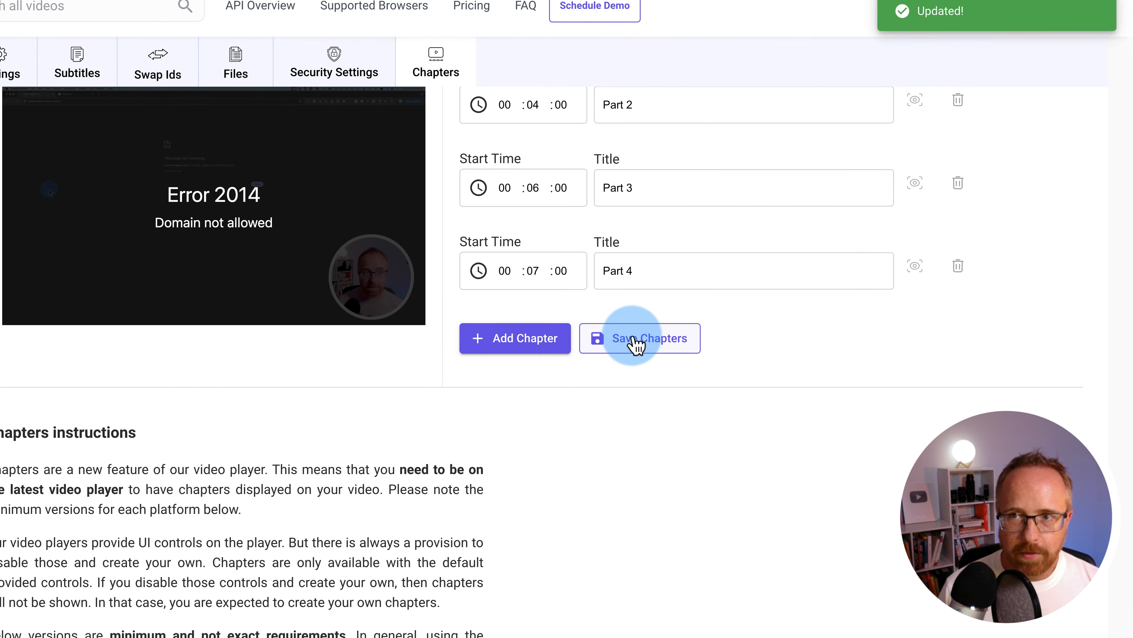
scroll(710, 401, up, 5)
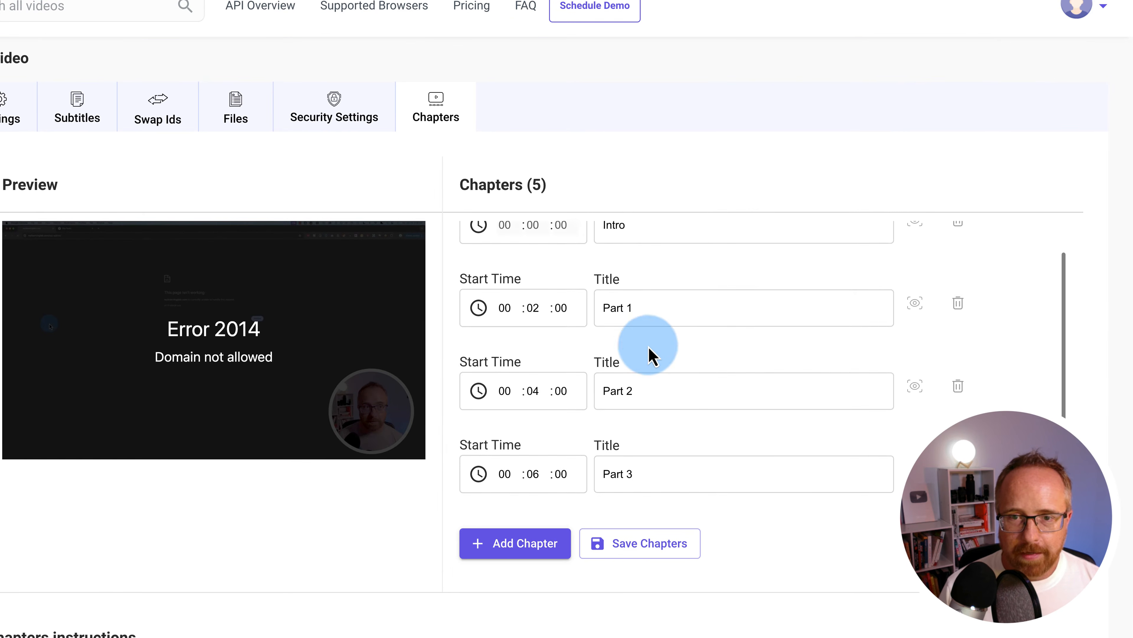
scroll(618, 379, down, 2)
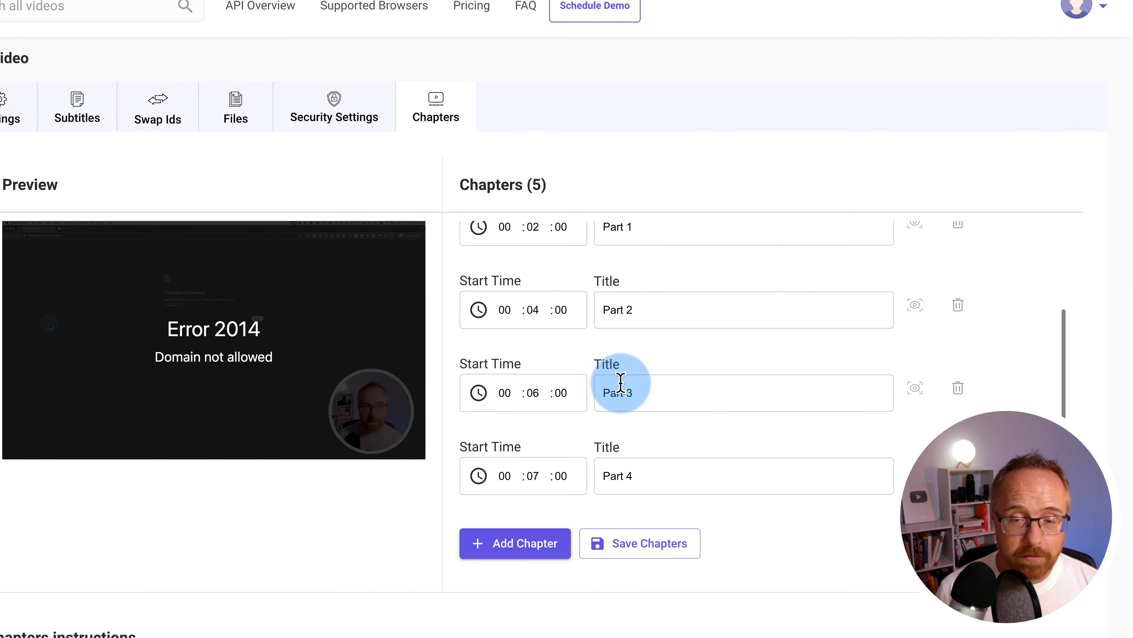
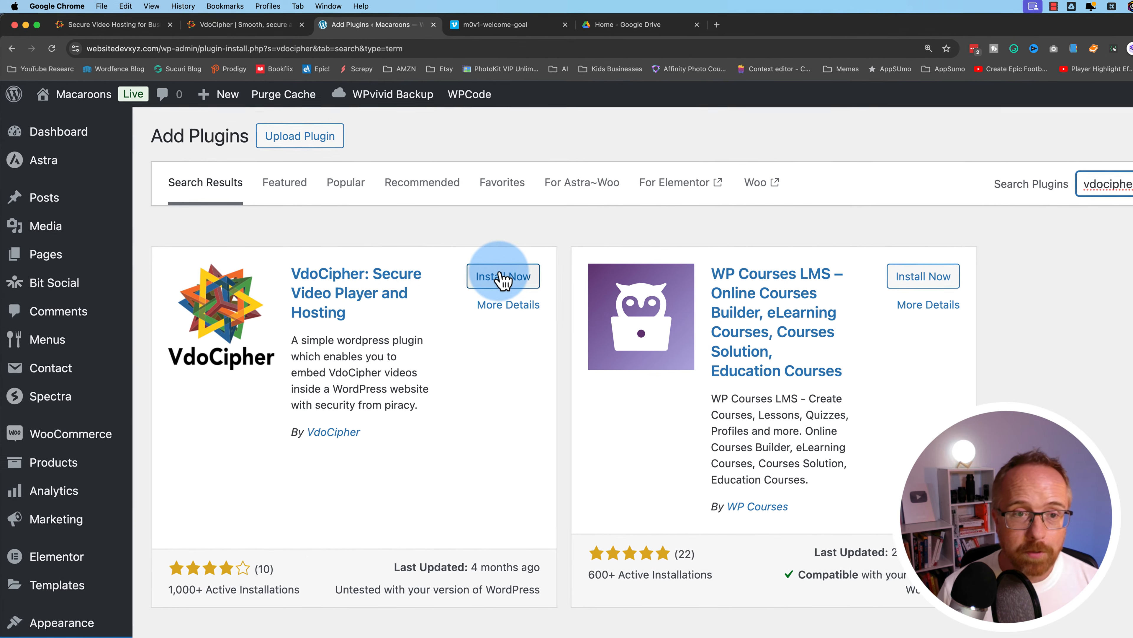
Install and activate the VdoCipher plugin and open its options page with the empty API Secret Key field
click(442, 236)
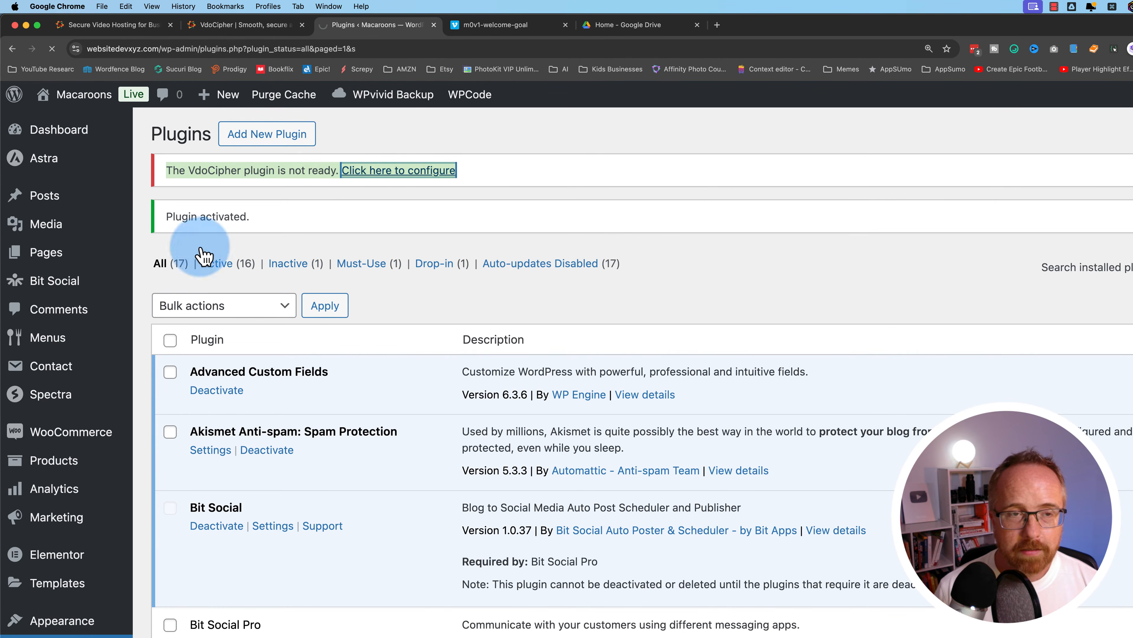
scroll(63, 625, down, 10)
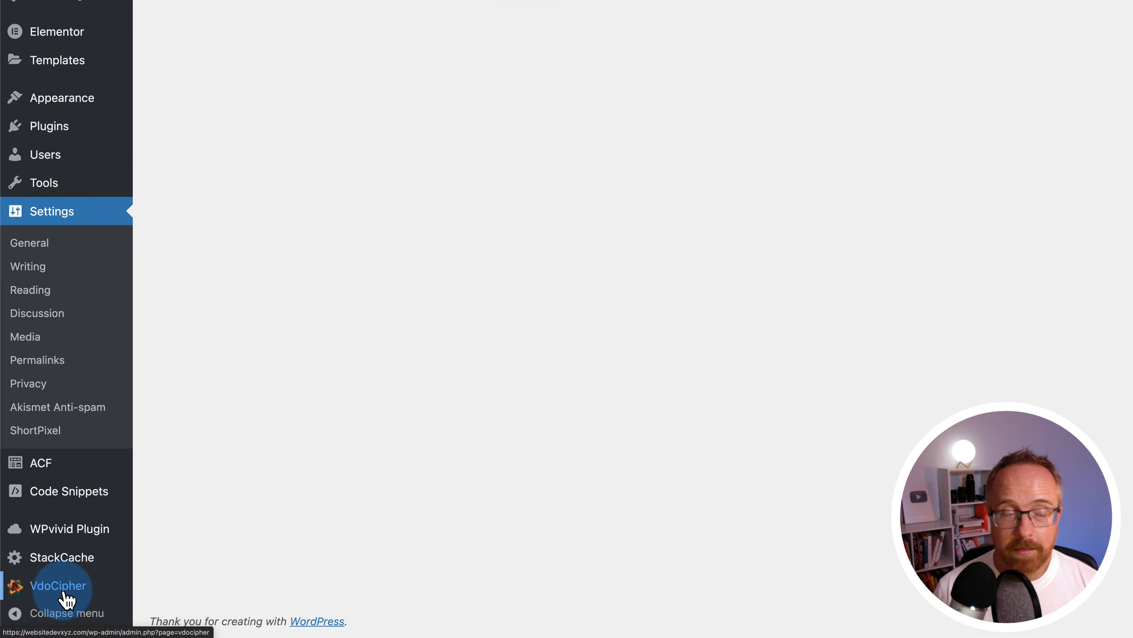
scroll(216, 139, up, 10)
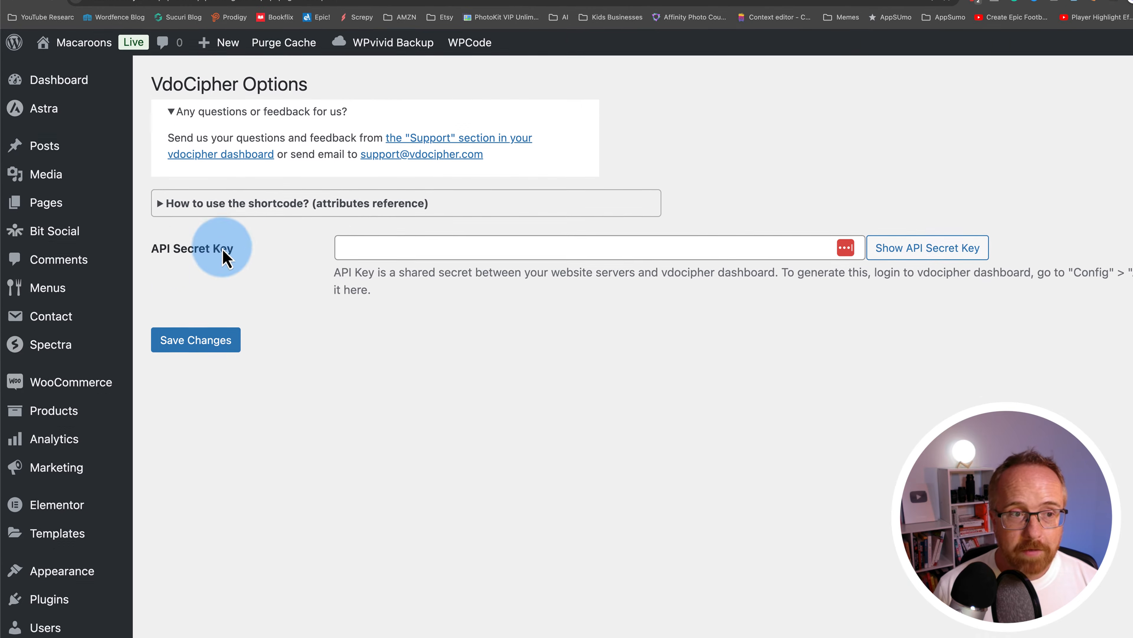
click(389, 295)
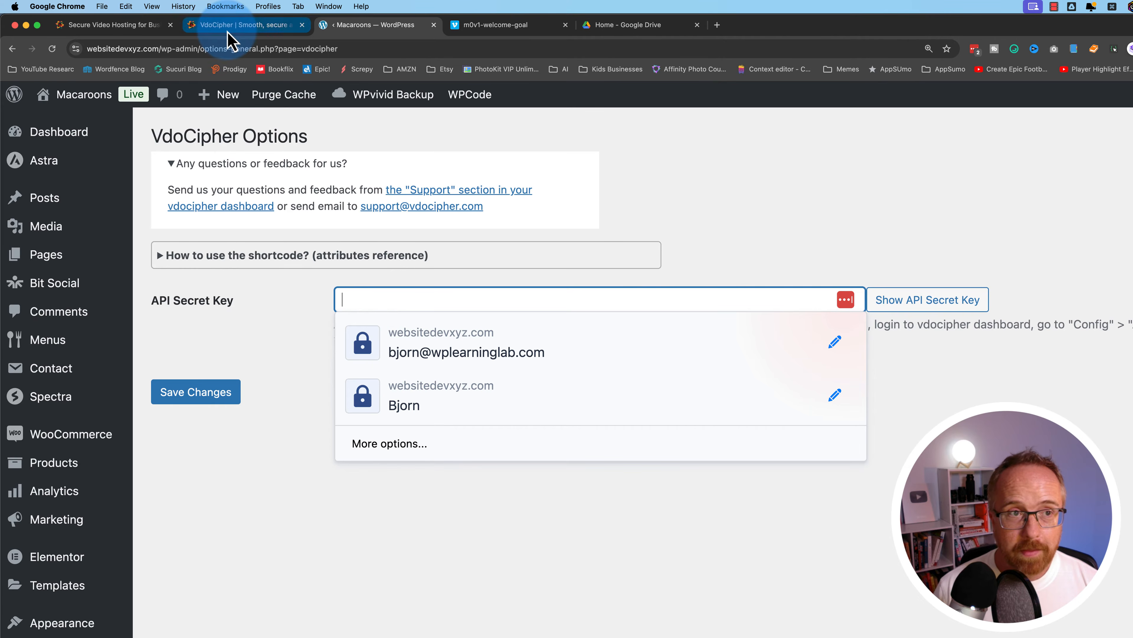
click(227, 27)
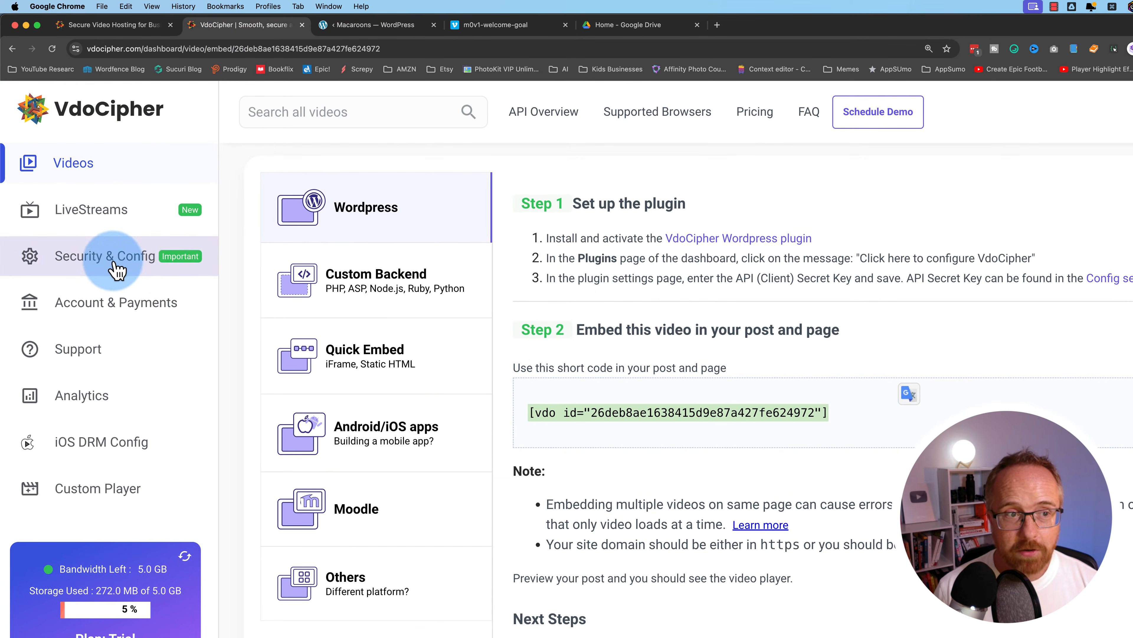
Generate a new API key in VdoCipher's API Keys configuration and copy its secret
super+click(129, 257)
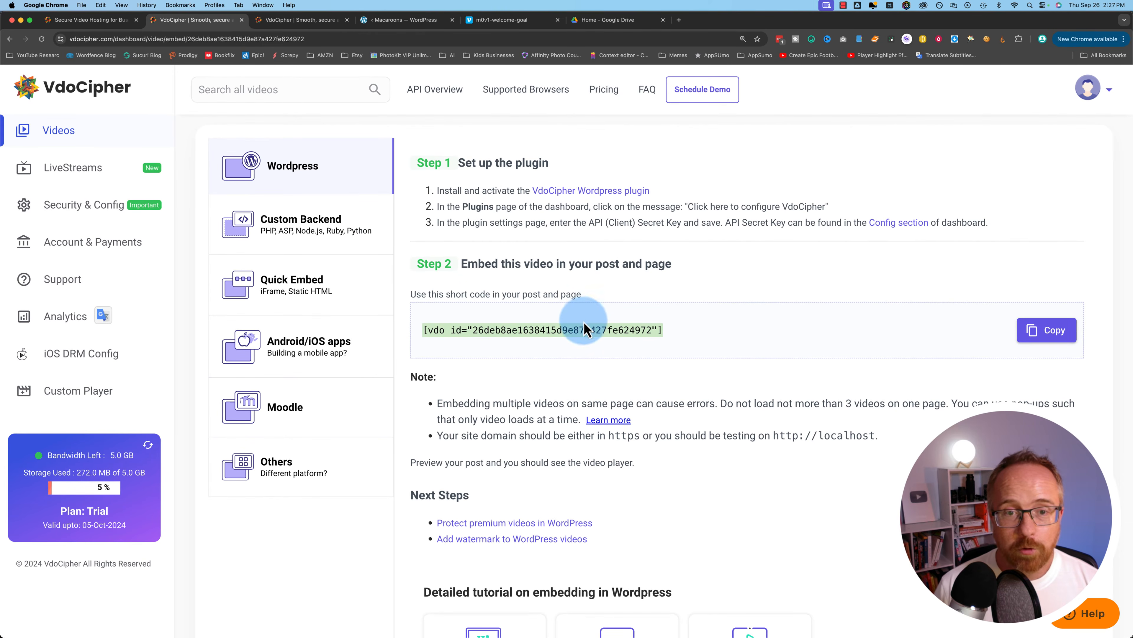
click(297, 22)
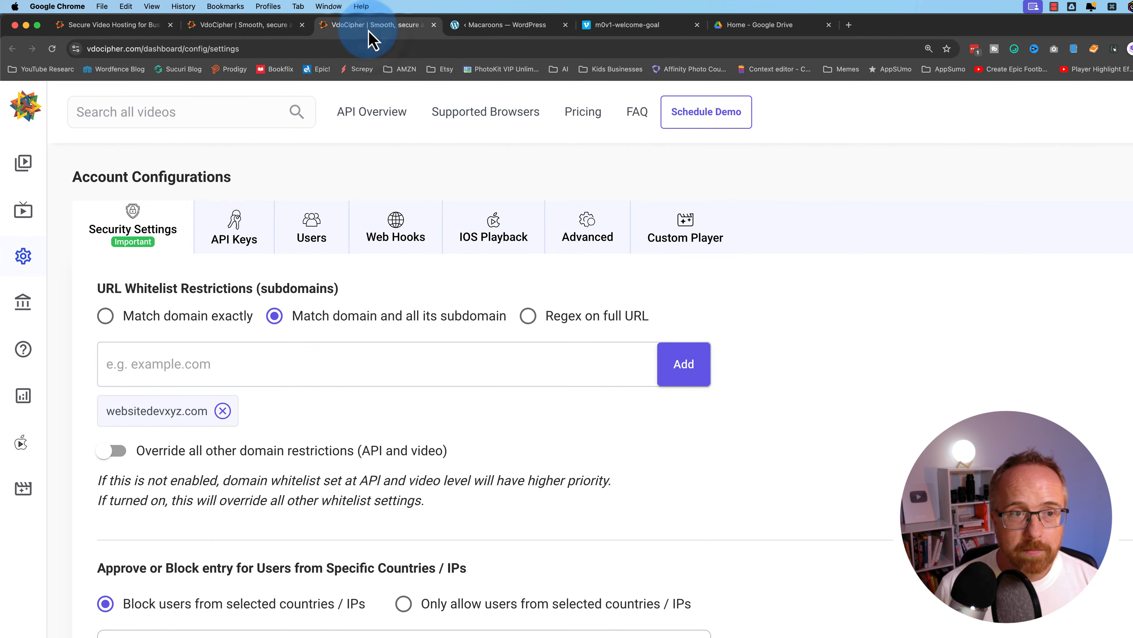
click(234, 232)
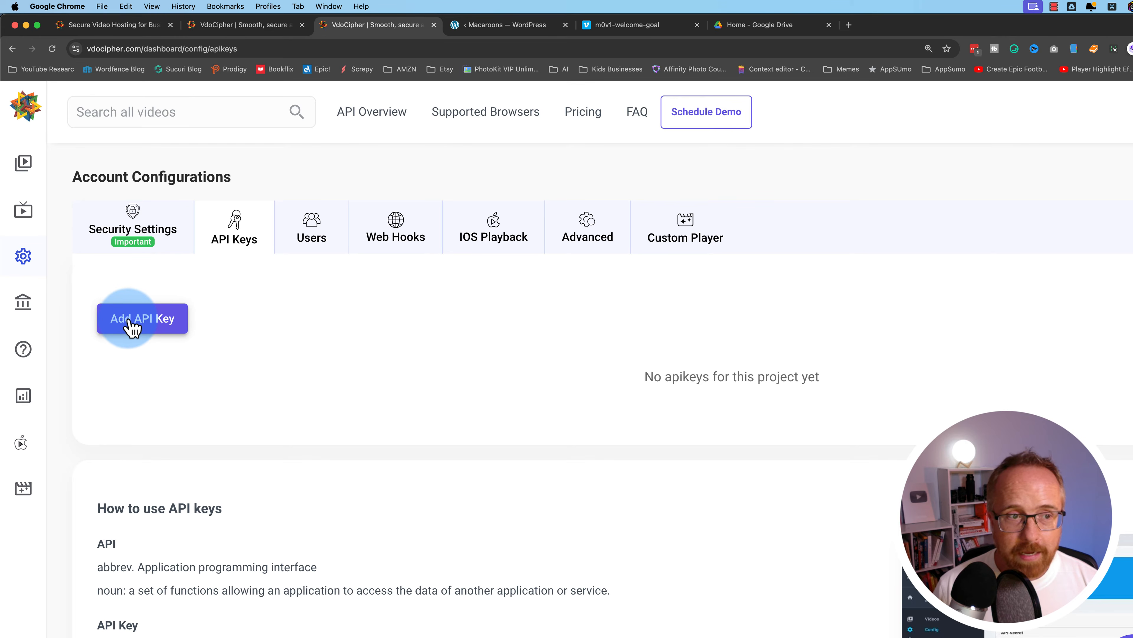
click(128, 319)
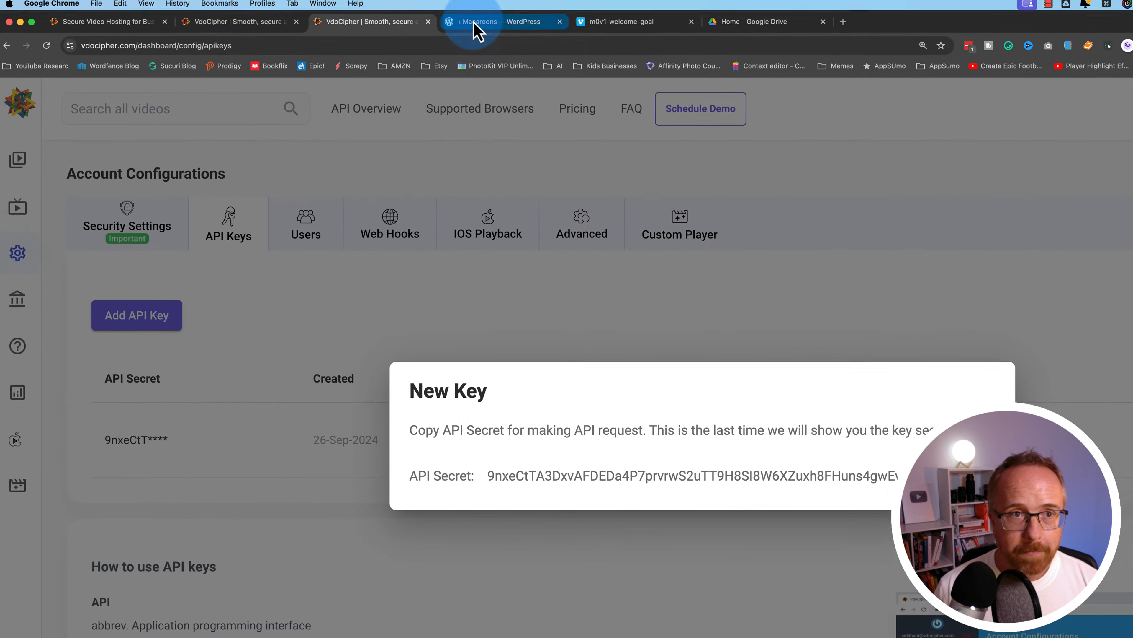
click(476, 26)
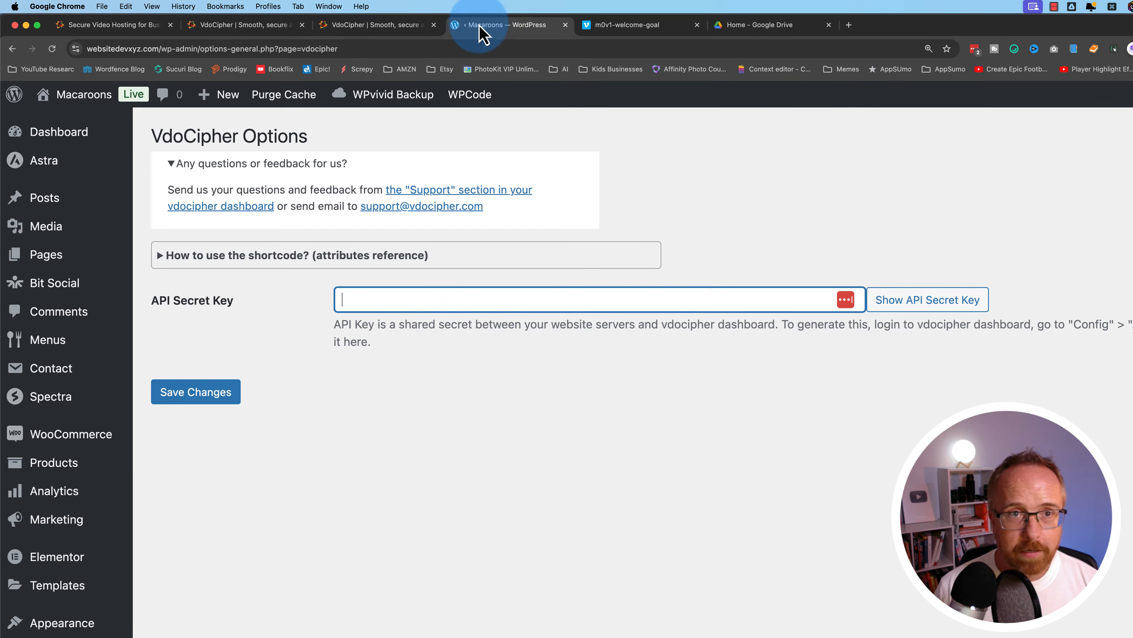
Paste the copied API secret into the API Secret Key field and dismiss the password-save prompts
right_click(387, 273)
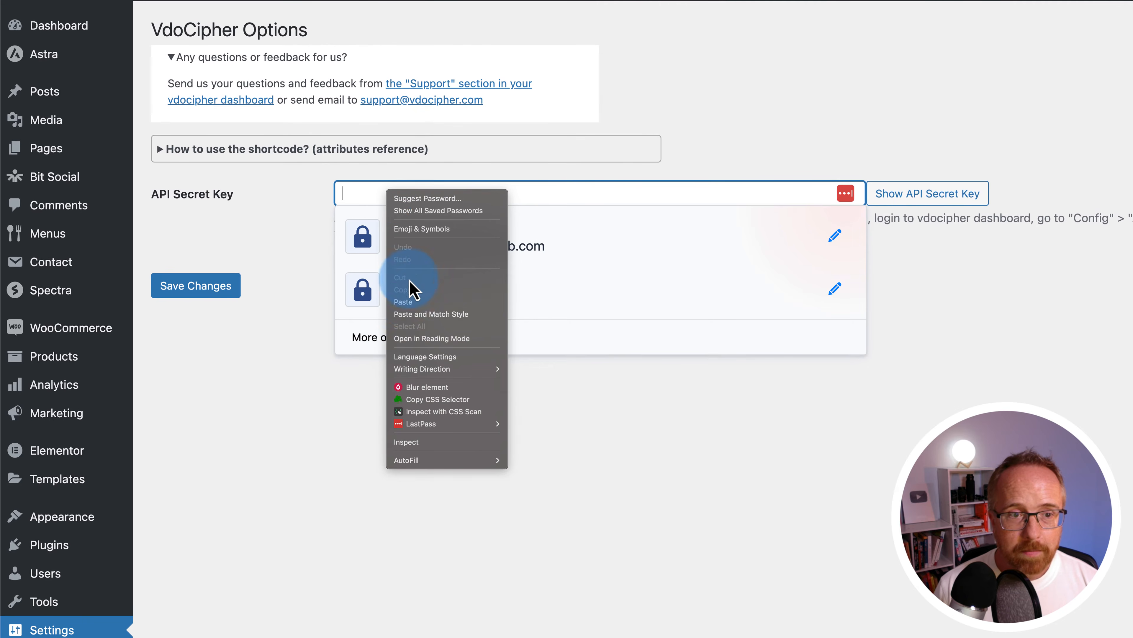
click(403, 301)
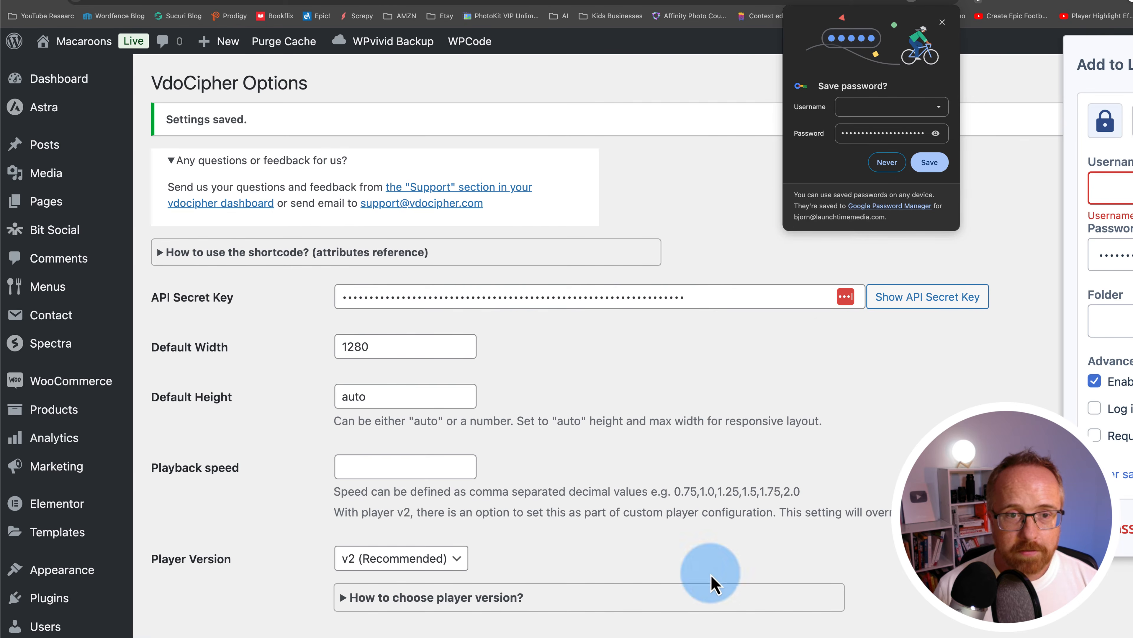
click(942, 22)
click(277, 356)
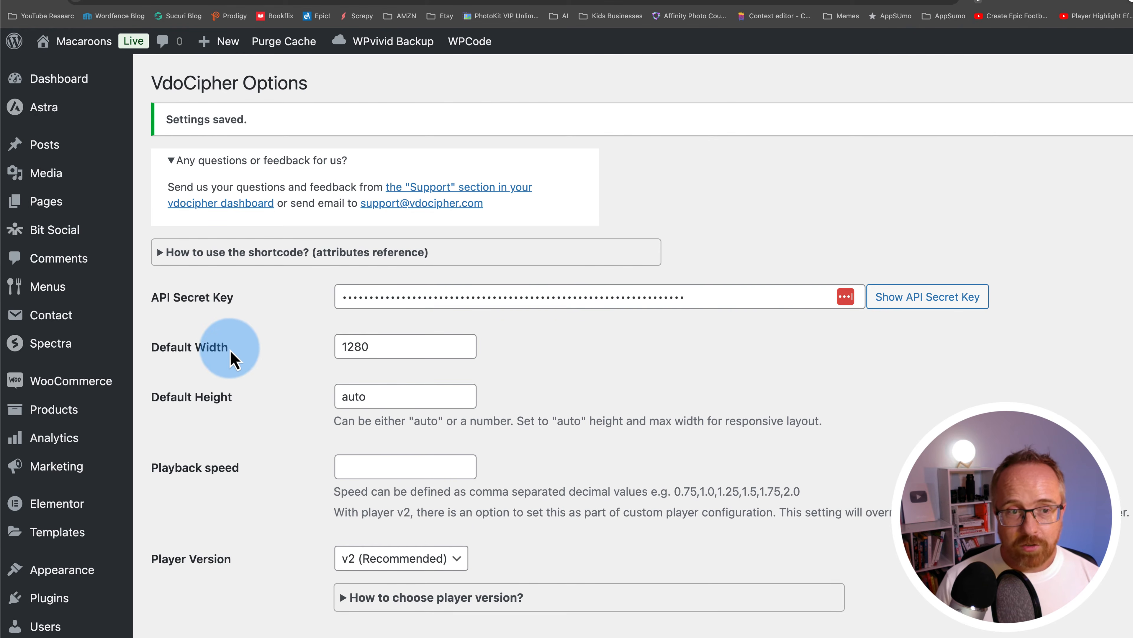
Keep player version v2 (Recommended), width 1280 and auto height, and review the watermark annotation box
scroll(263, 411, down, 2)
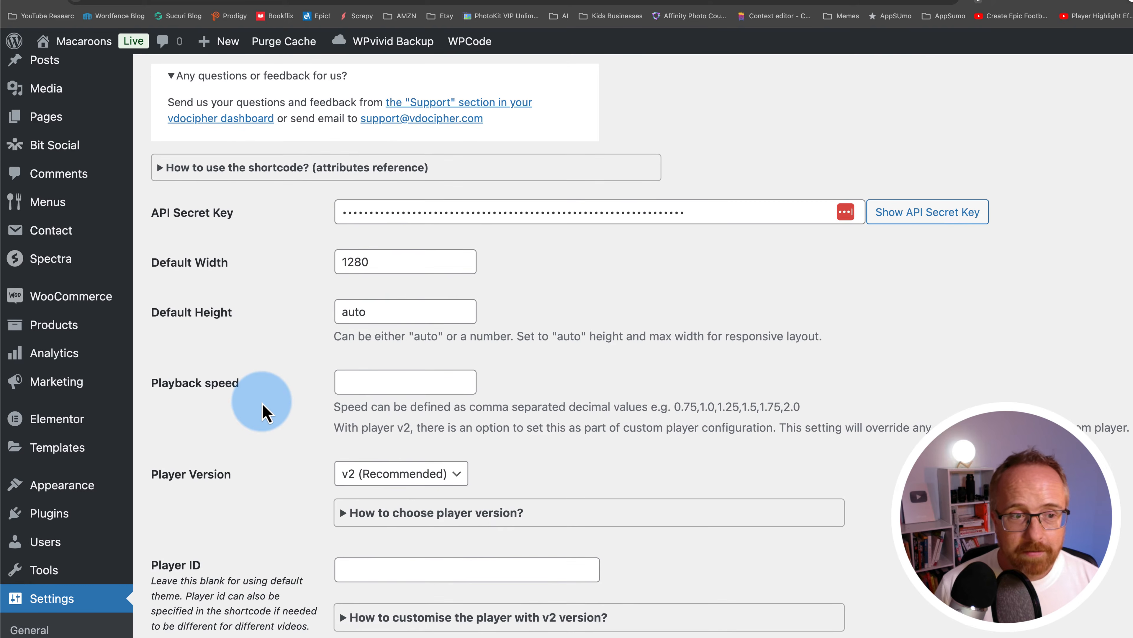
scroll(281, 424, down, 3)
click(372, 342)
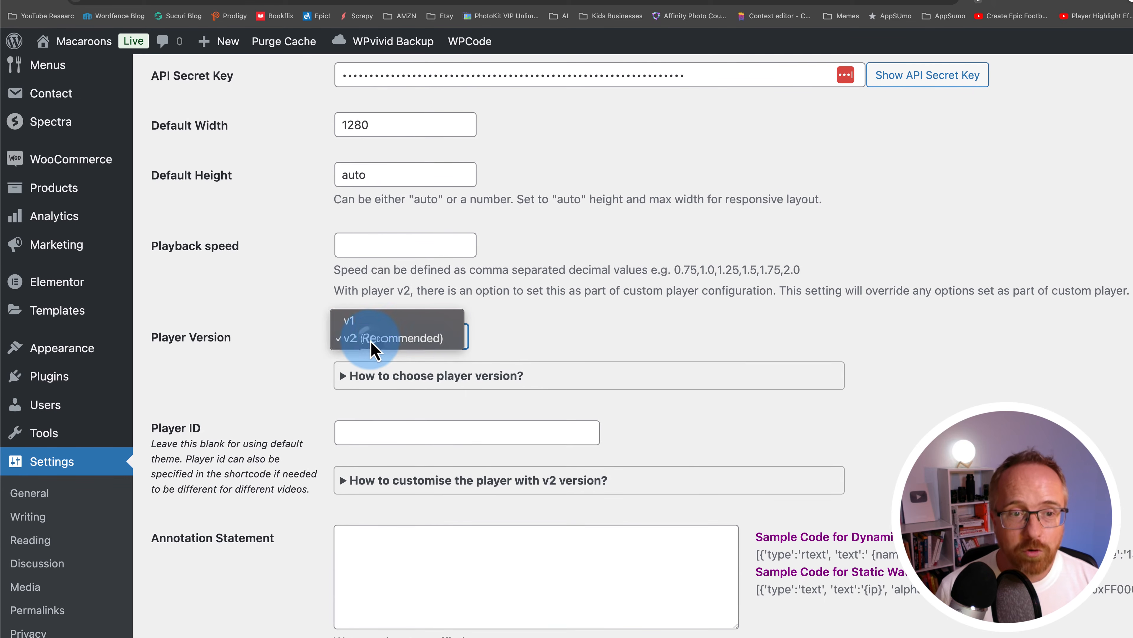
click(401, 340)
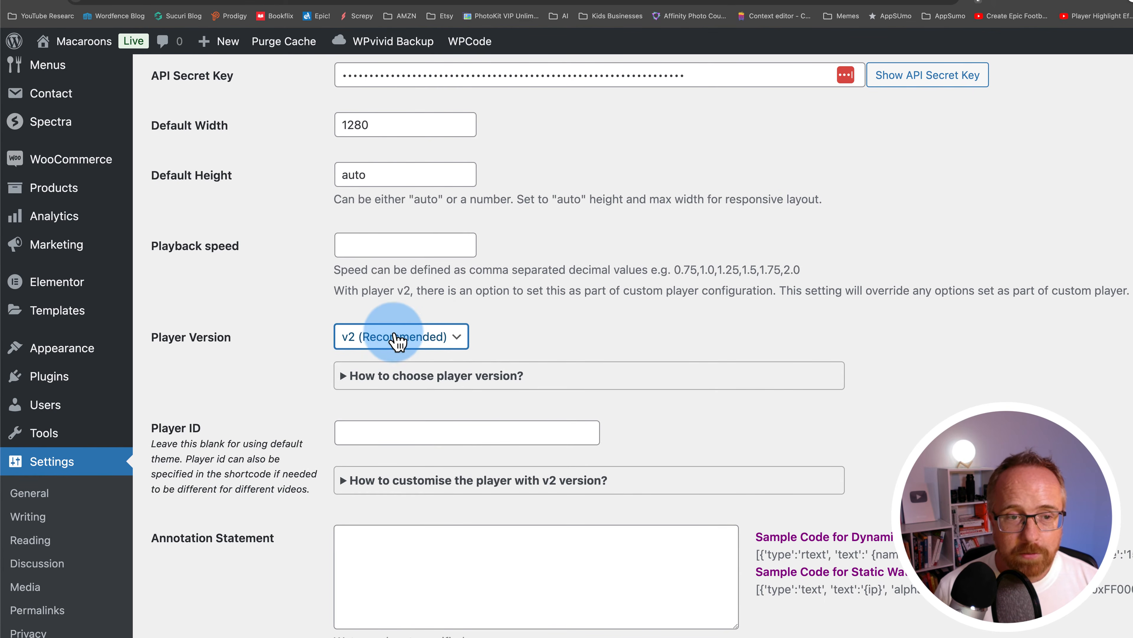
scroll(259, 361, down, 2)
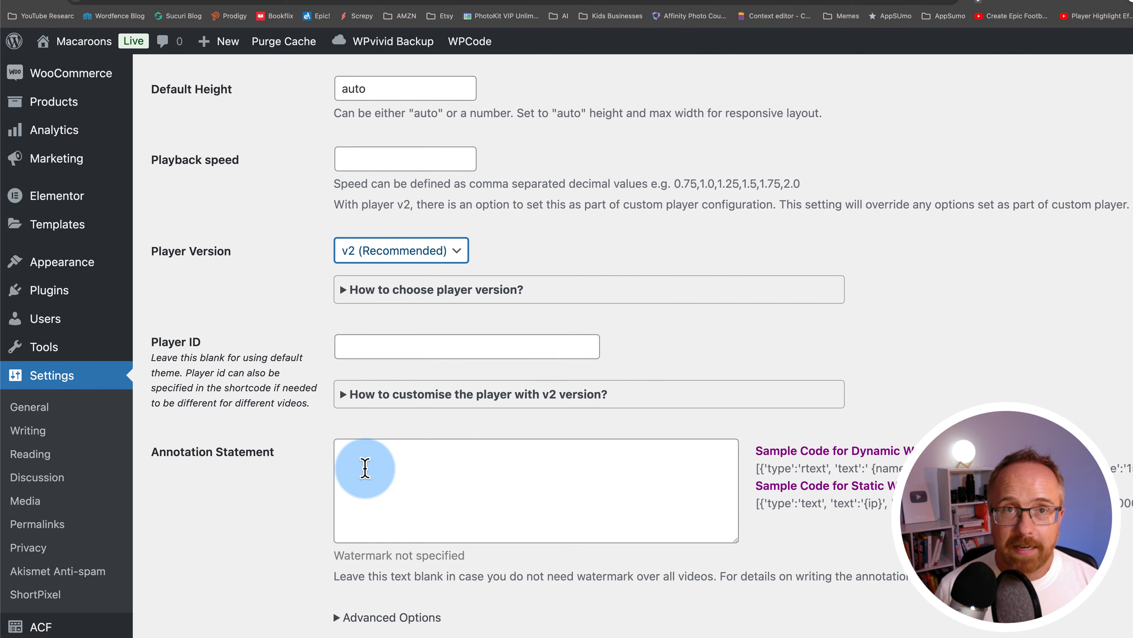
click(365, 467)
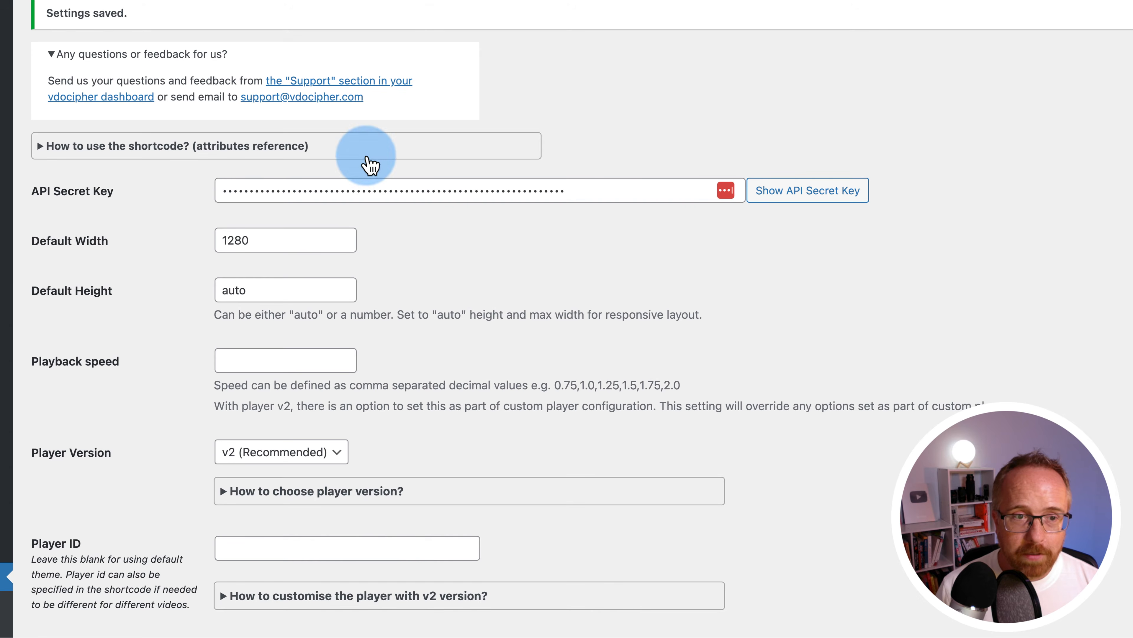
scroll(177, 339, down, 10)
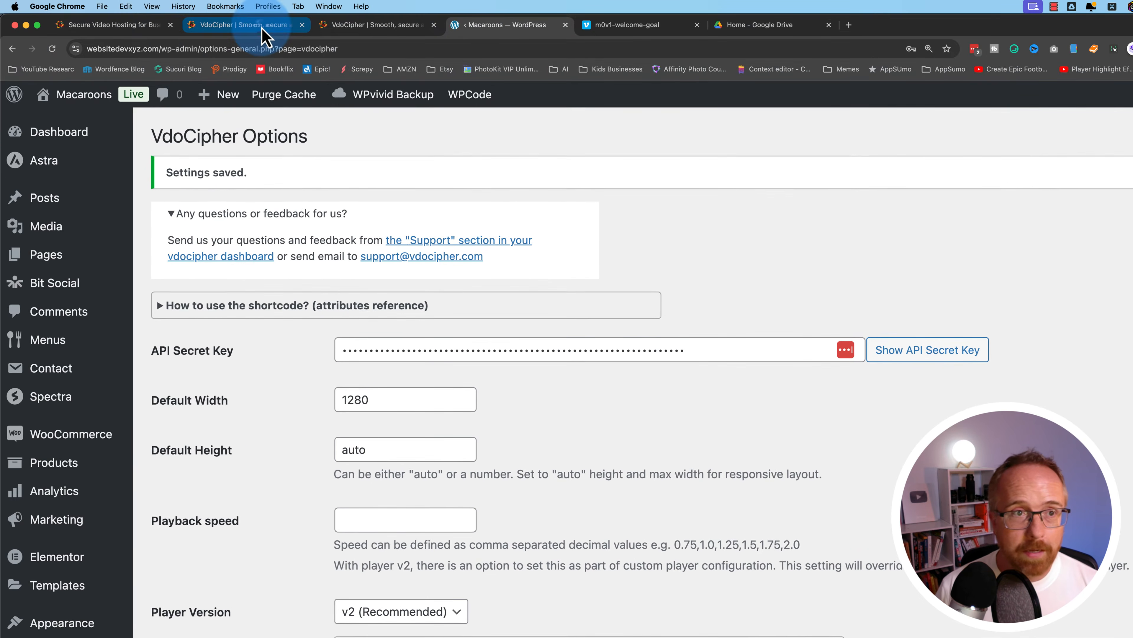
Copy the video's WordPress embed shortcode from the VdoCipher embed page
click(241, 24)
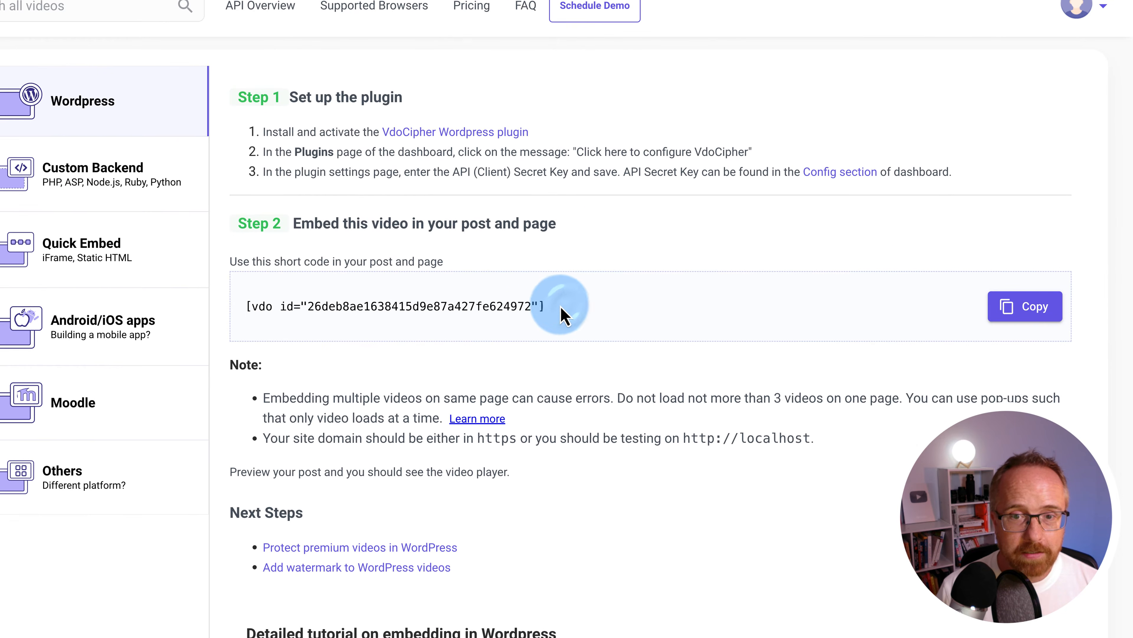
drag(842, 412, 566, 414)
right_click(292, 316)
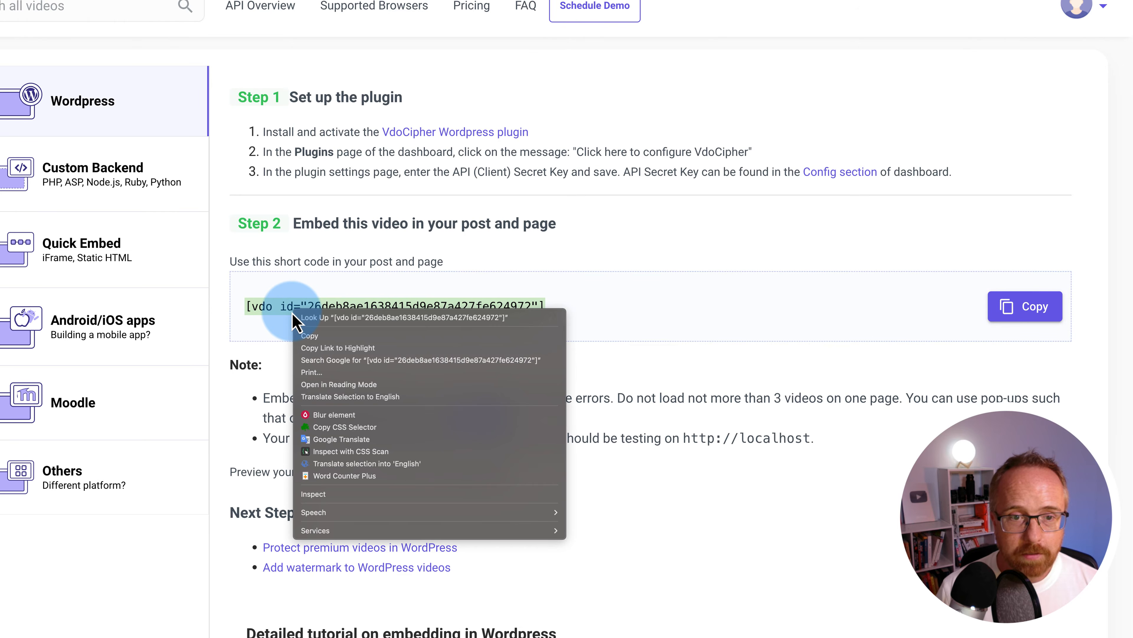
click(312, 336)
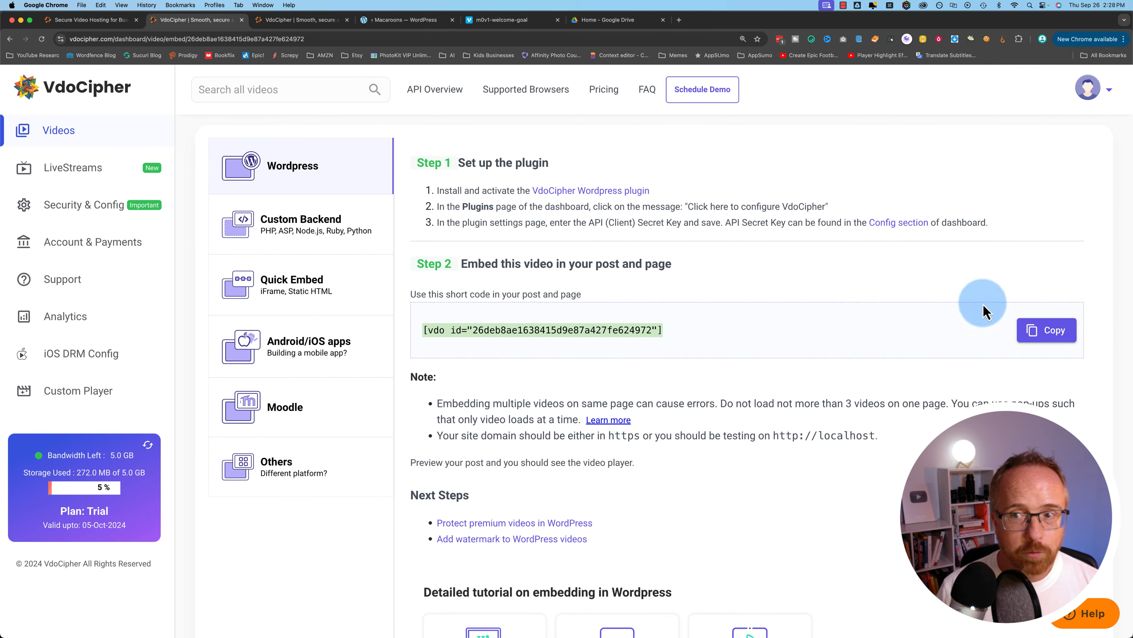
click(404, 20)
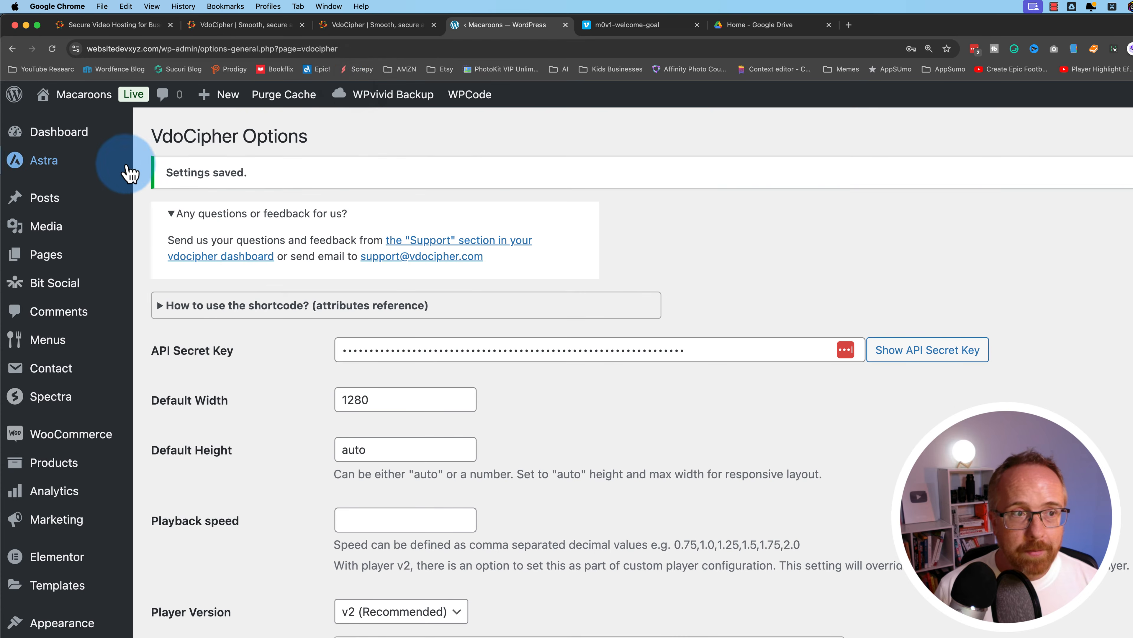
Open the Home page editor and select the right container in the Perfect Macaroons section
mouse_move(94, 144)
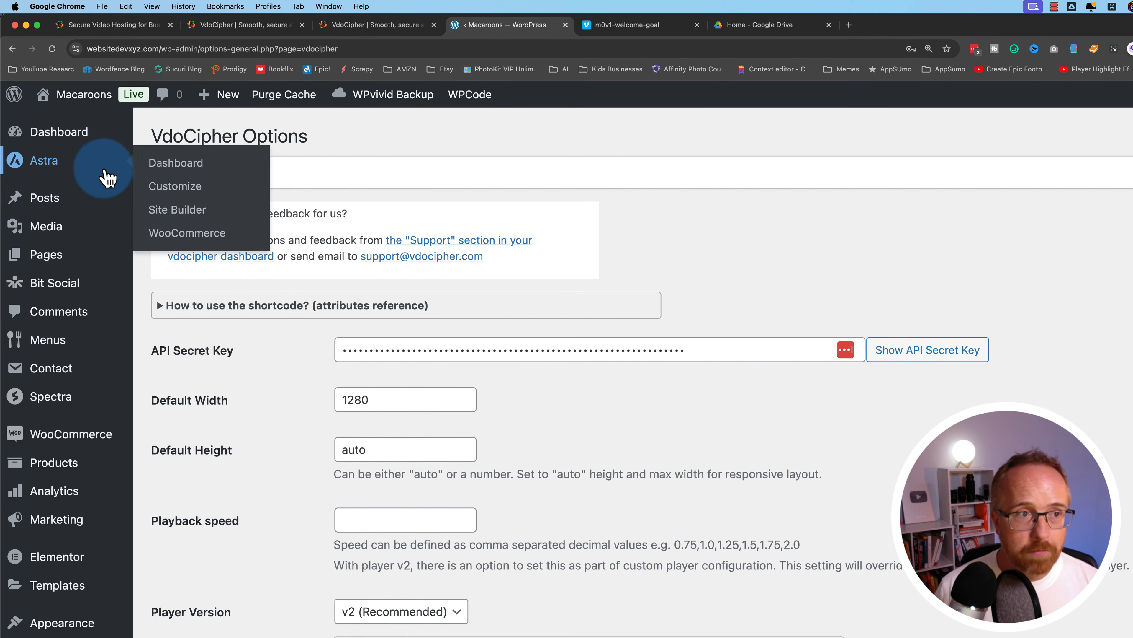
mouse_move(61, 265)
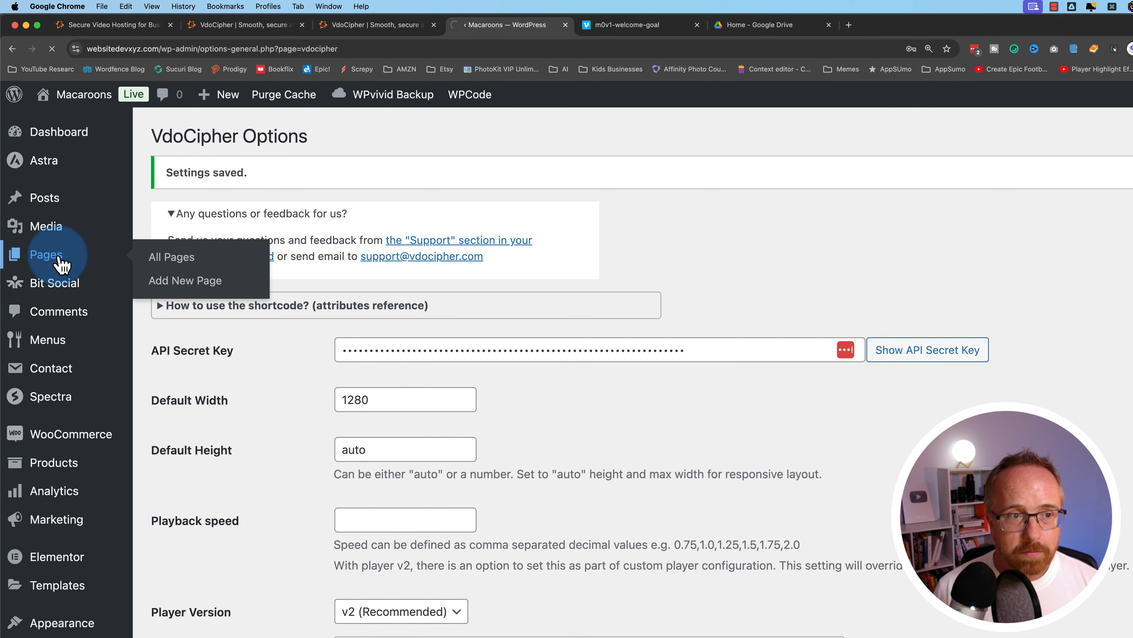
click(172, 257)
scroll(362, 472, down, 8)
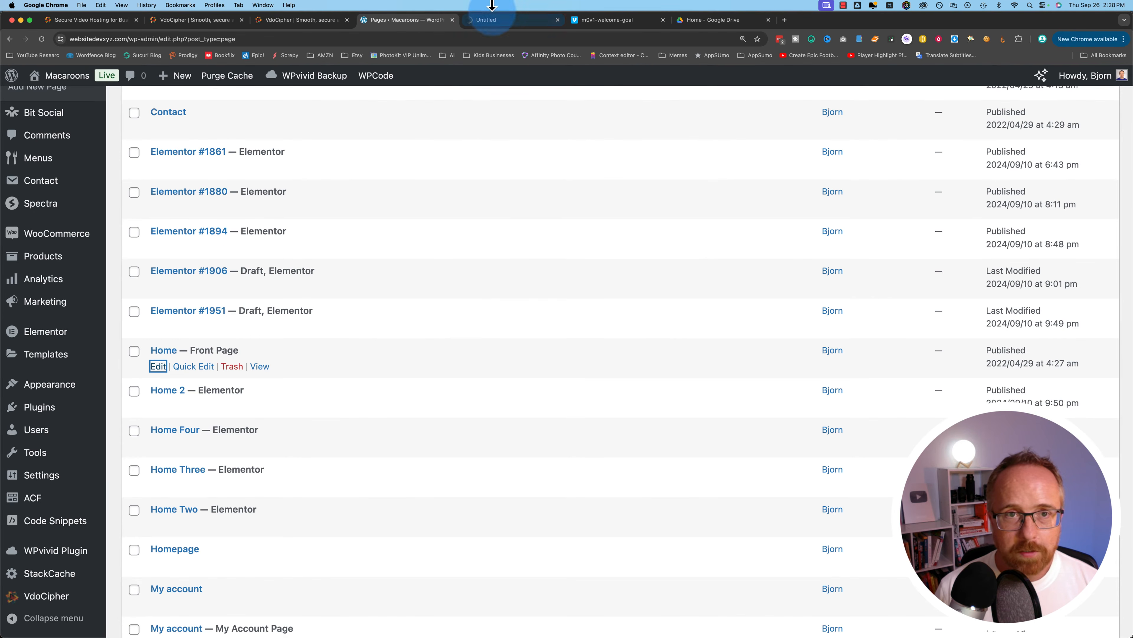
scroll(312, 330, up, 1)
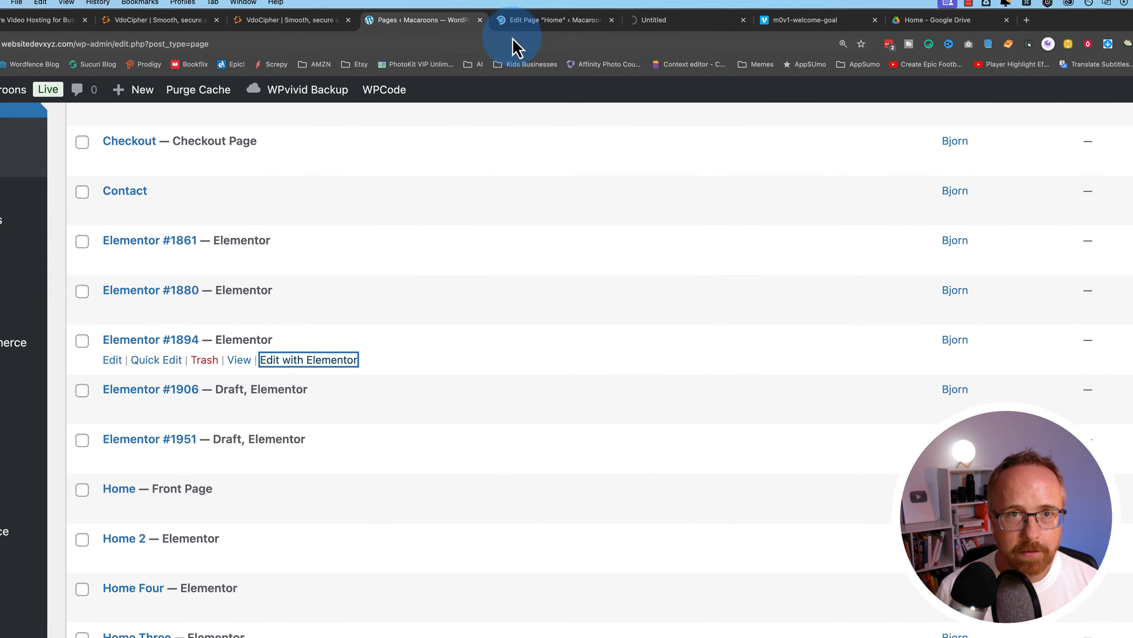
click(520, 22)
scroll(458, 493, down, 10)
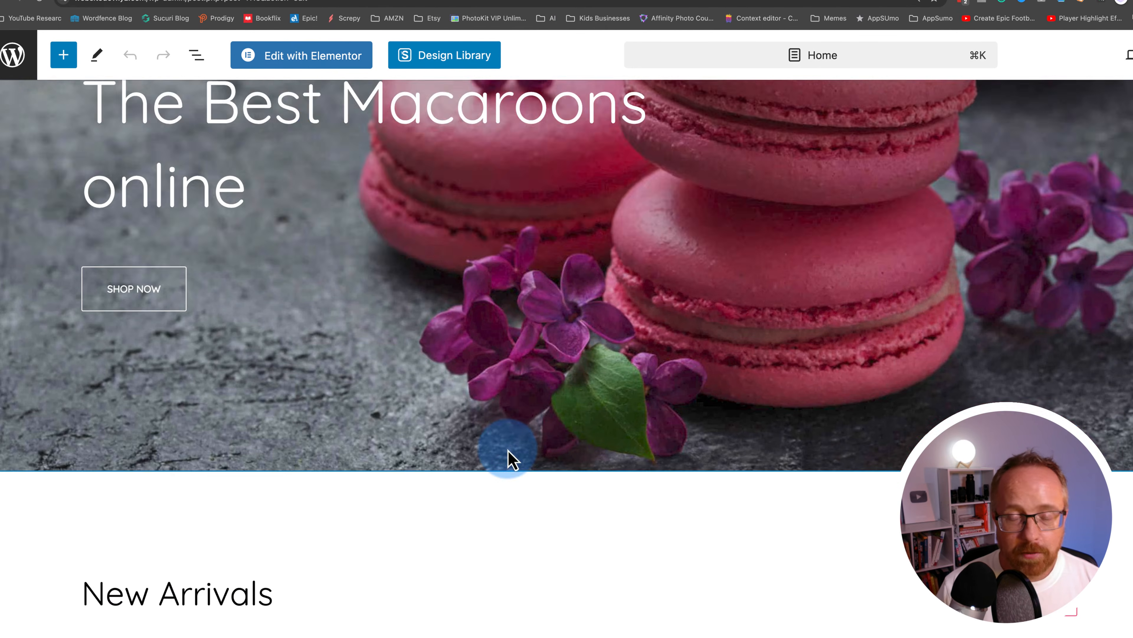
scroll(514, 460, down, 5)
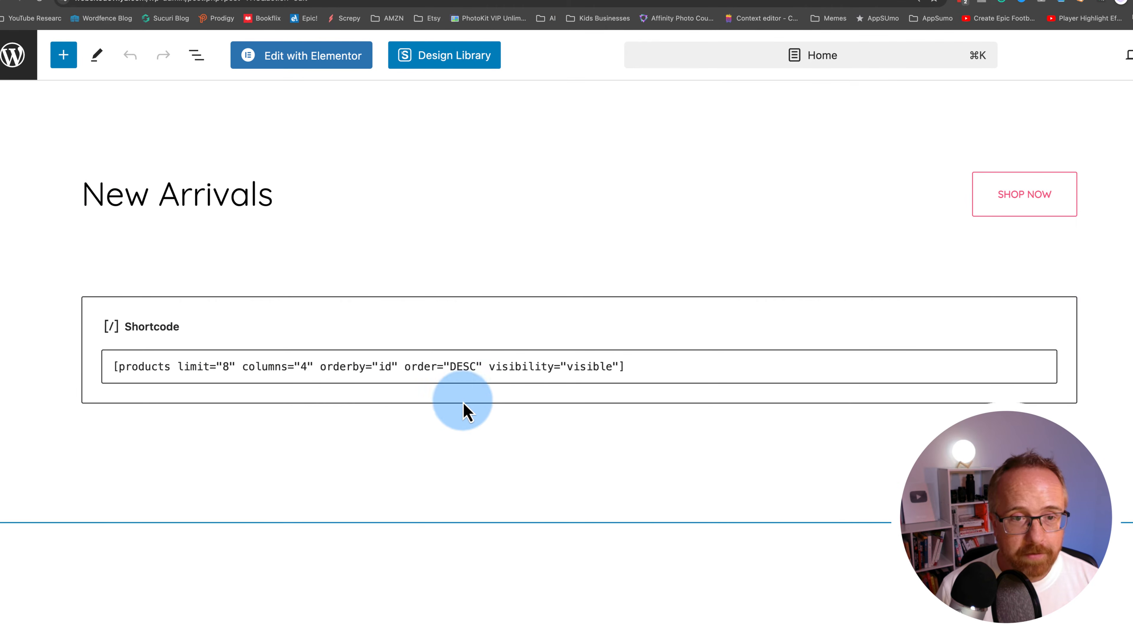
scroll(347, 504, down, 8)
click(586, 481)
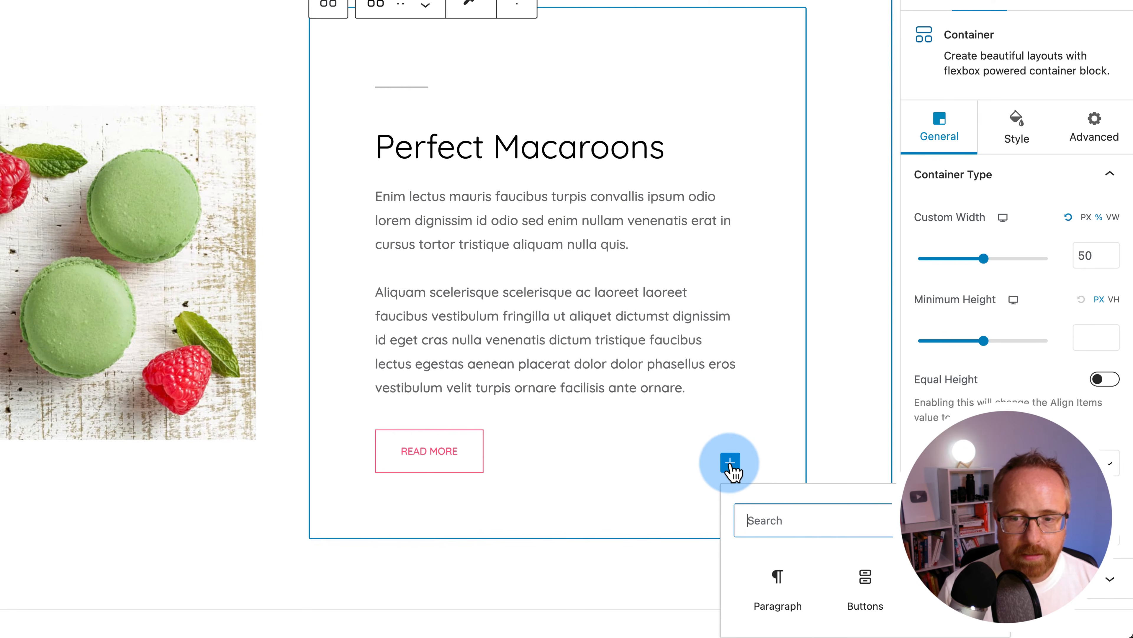
Insert a Shortcode block there, paste the VdoCipher video shortcode, and save the page
scroll(784, 198, down, 2)
text(shorco)
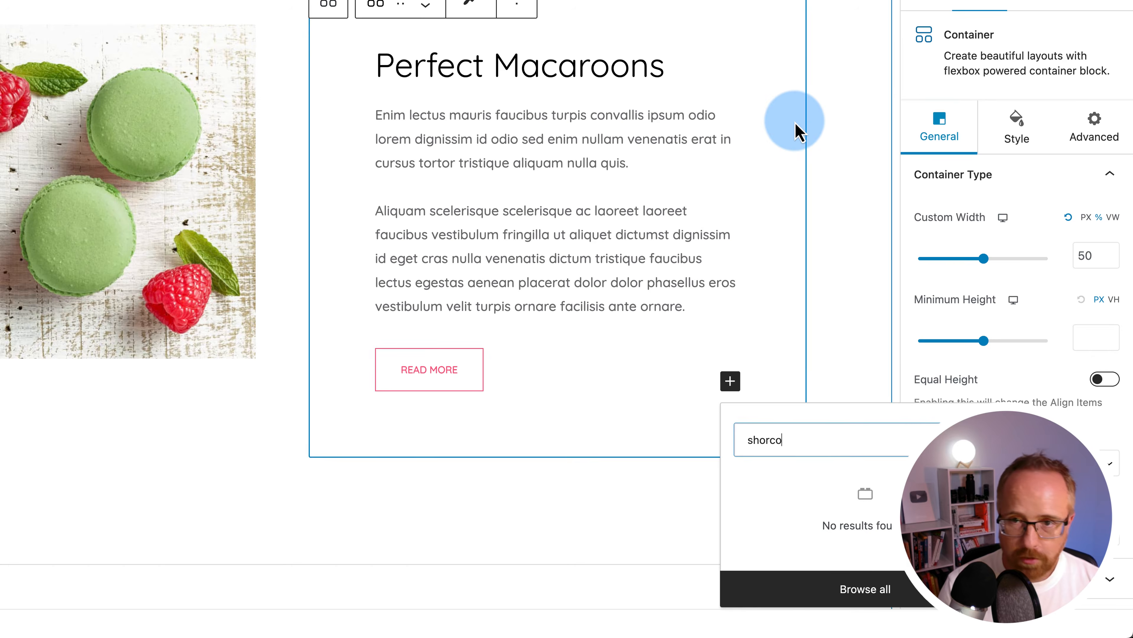
key(BackSpace)
key(BackSpace)
text(tc)
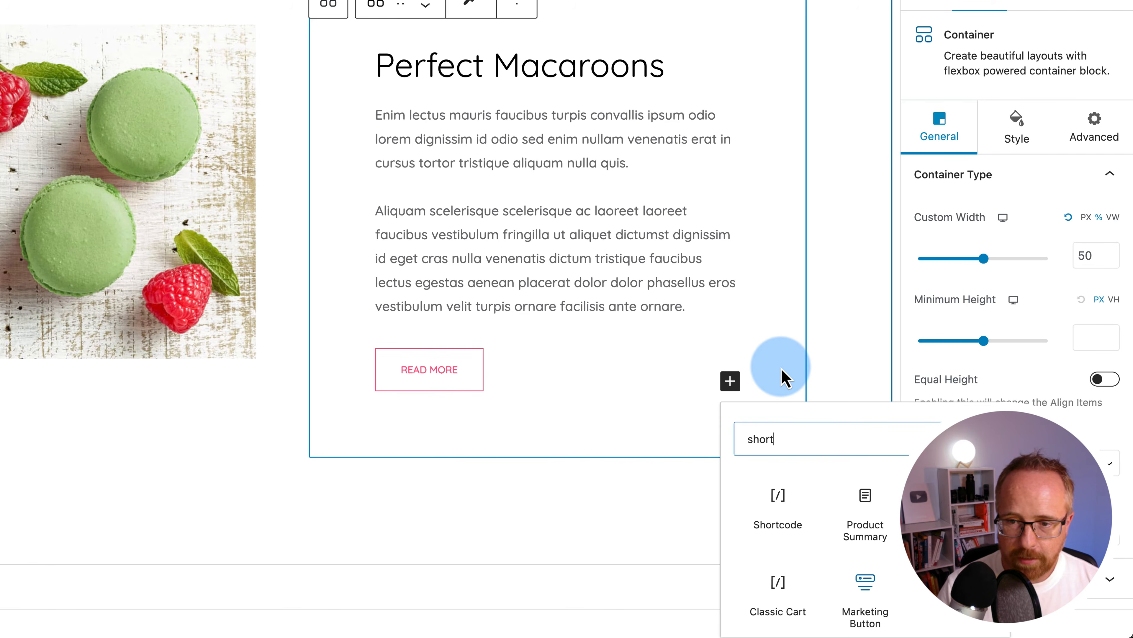
click(780, 497)
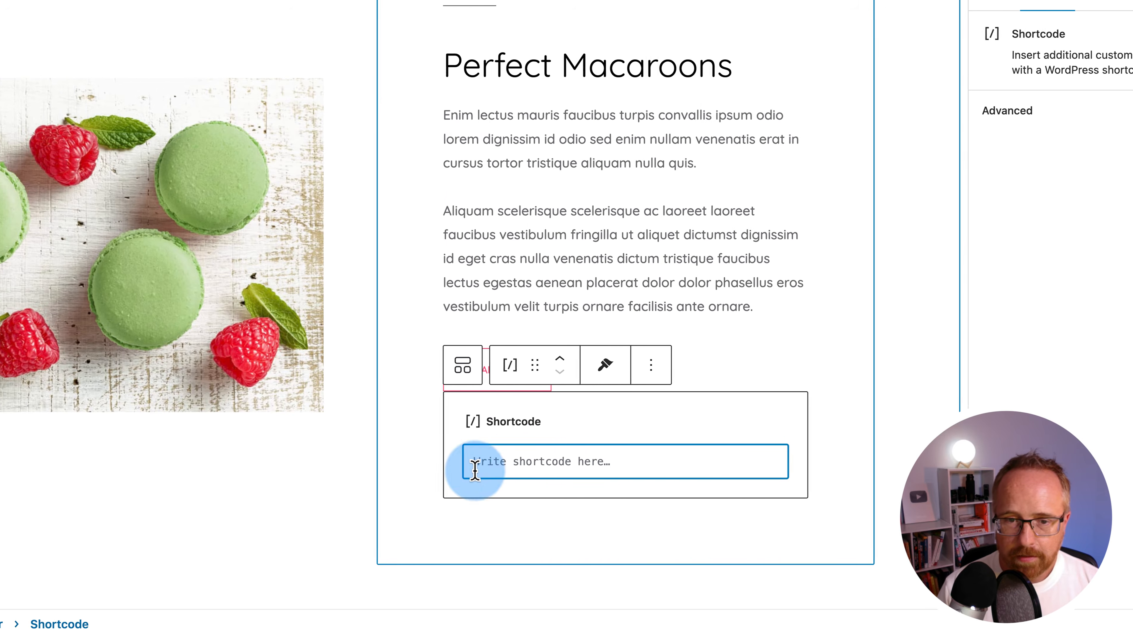
right_click(423, 473)
click(529, 467)
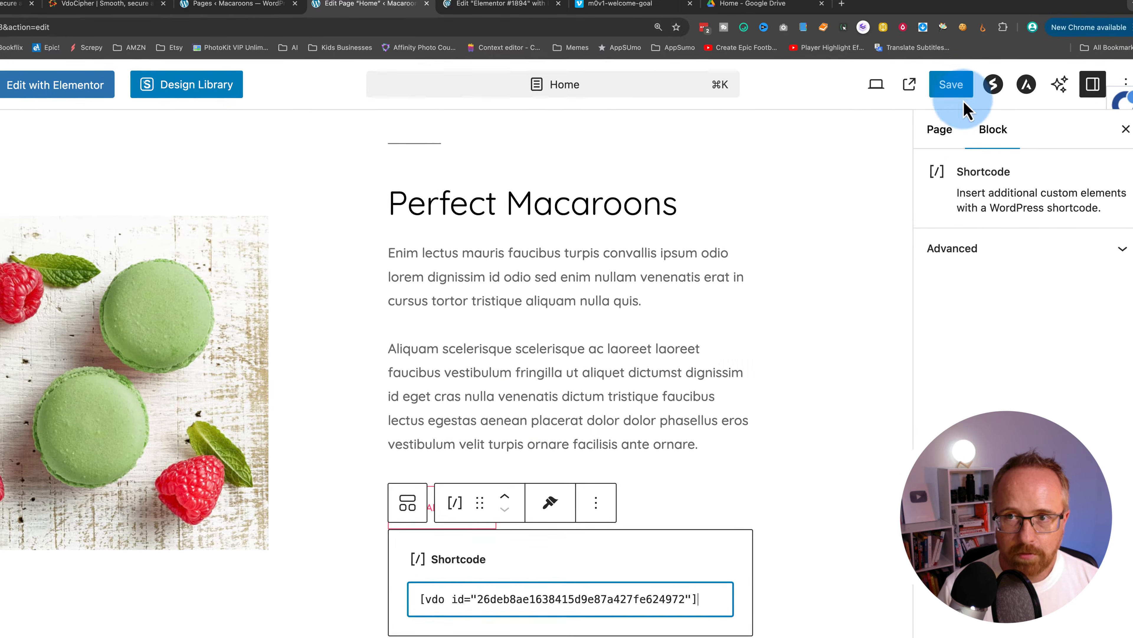
click(953, 107)
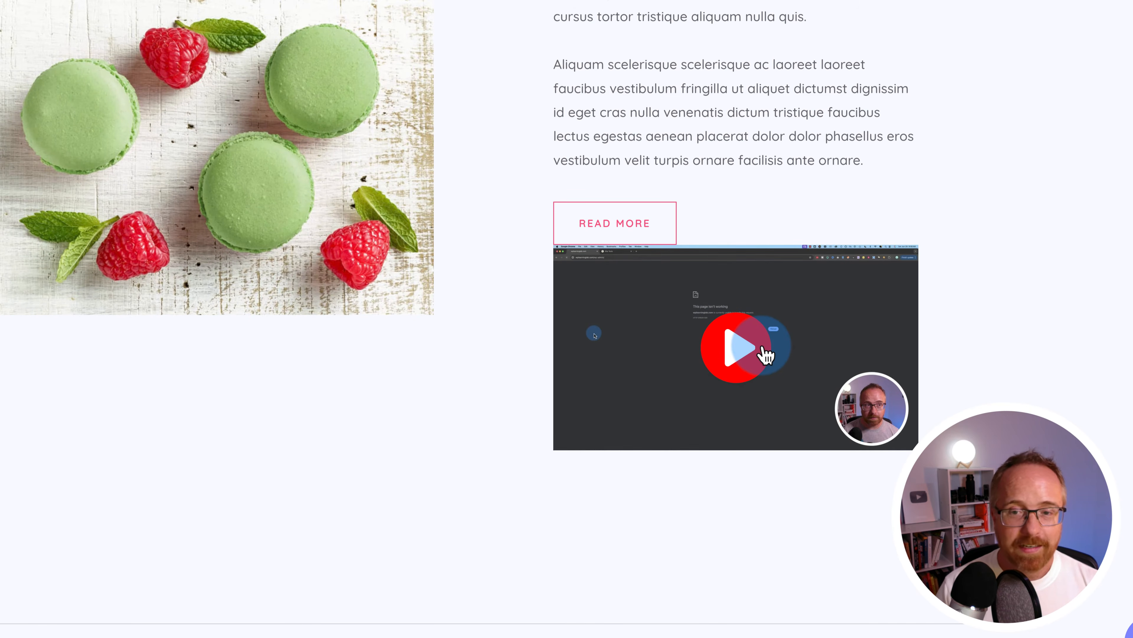
Play the embedded video on the live page, seek ahead to about 01:30, and pause it
click(754, 357)
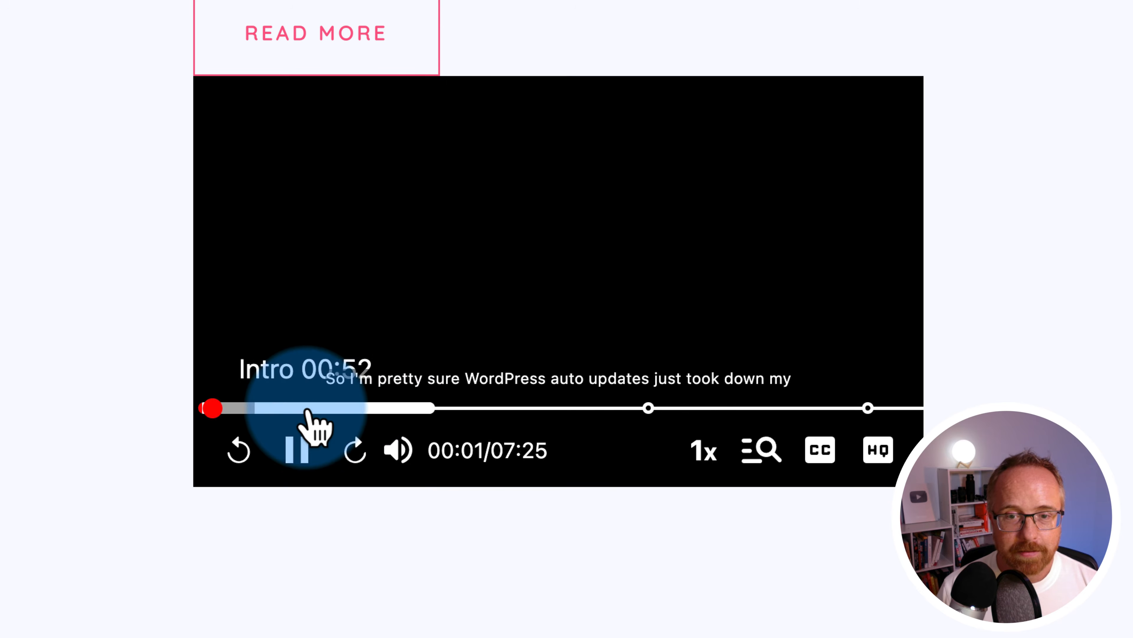
click(308, 408)
click(370, 409)
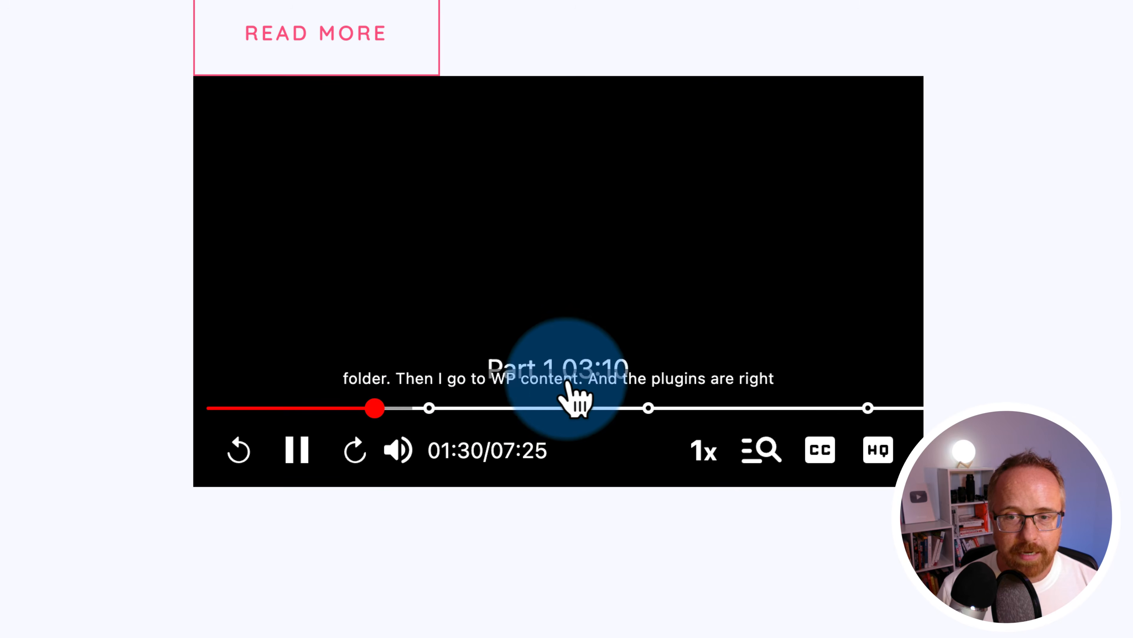
mouse_move(402, 449)
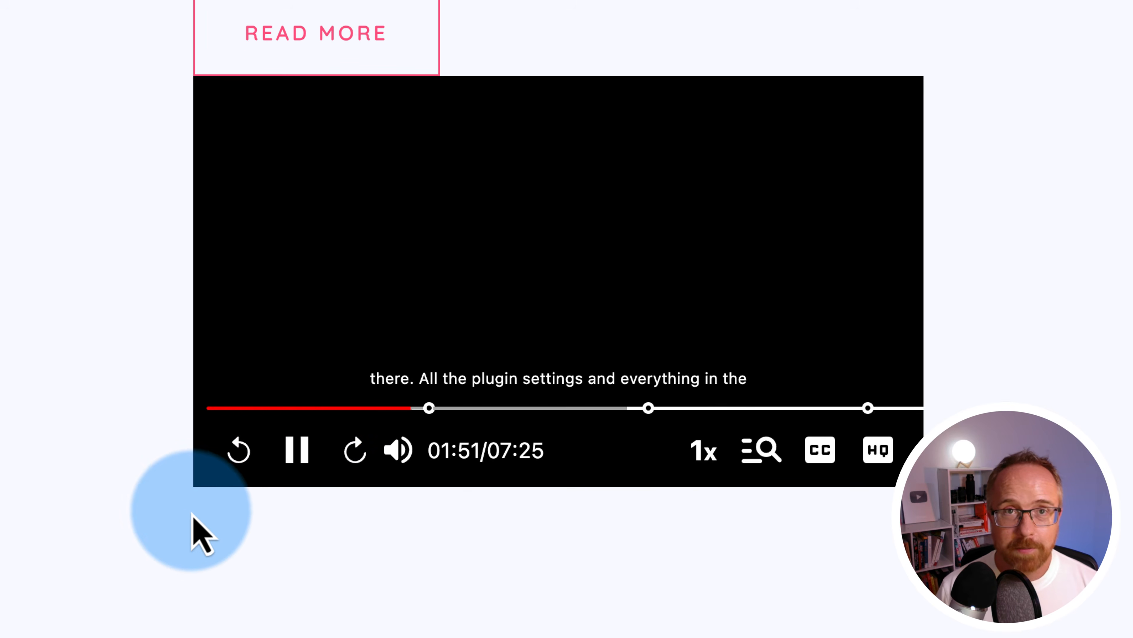
click(301, 470)
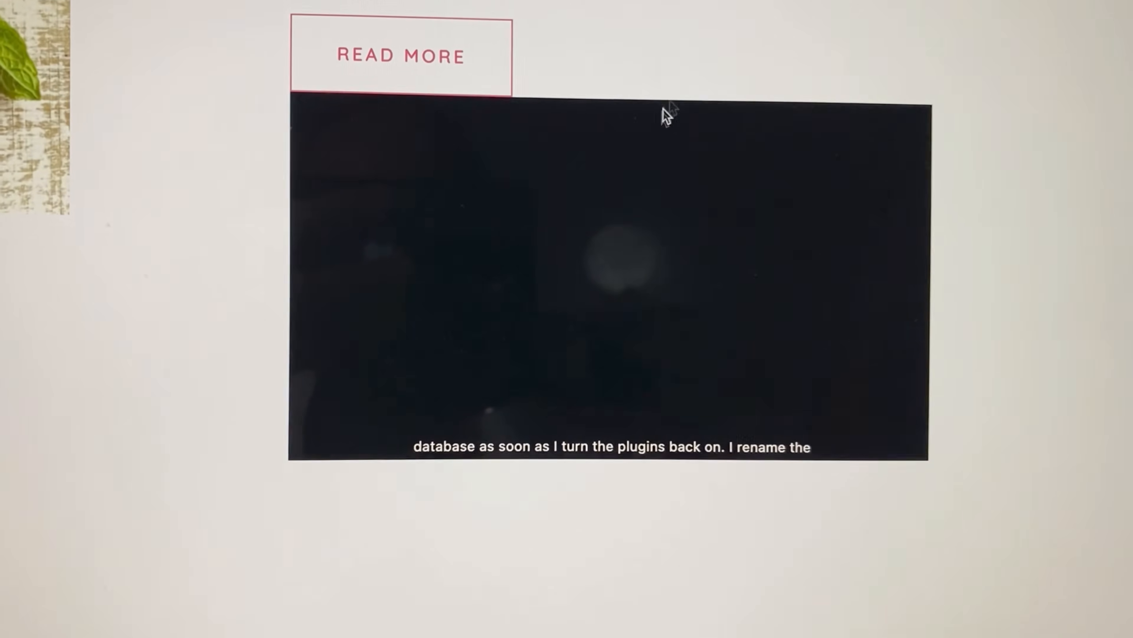
Resume playback of the paused embedded video past the 02:00 mark
click(381, 425)
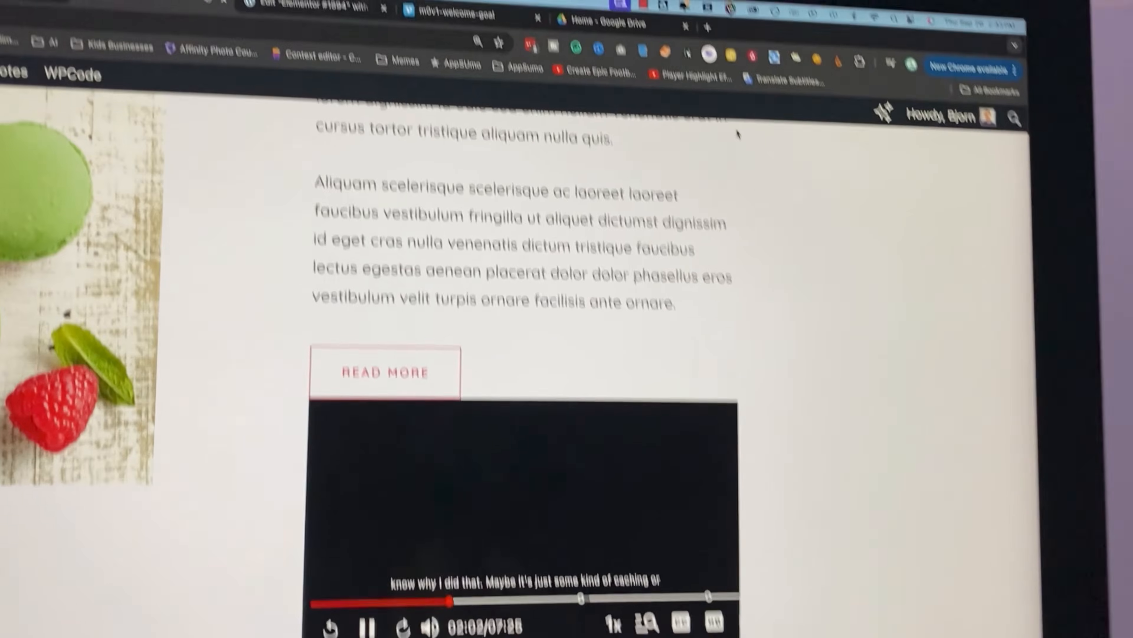
click(643, 4)
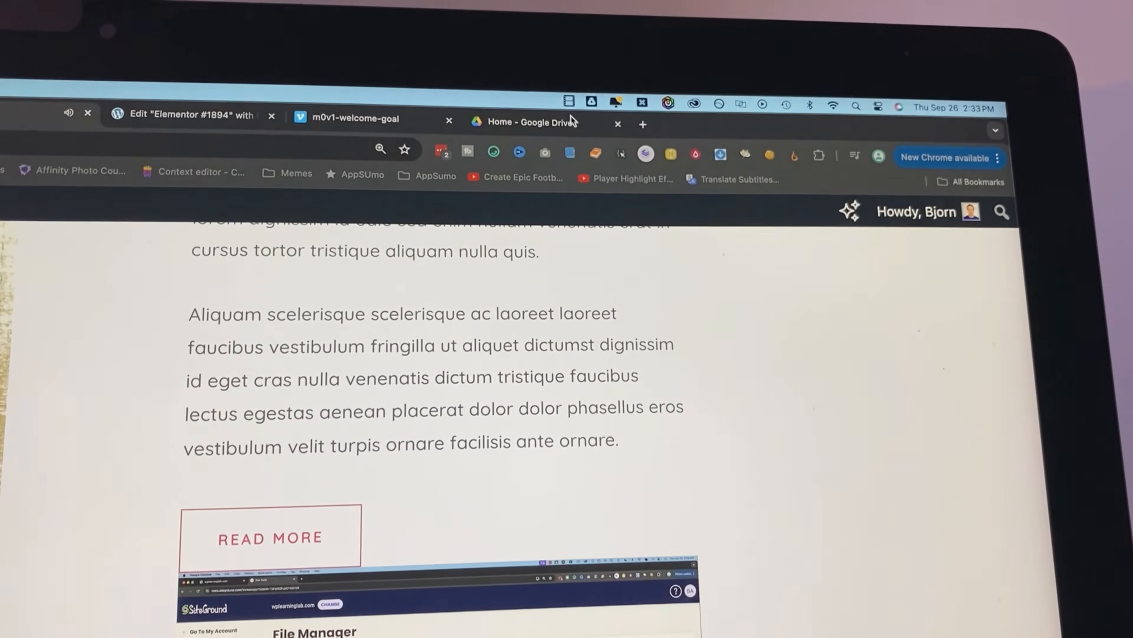
click(569, 101)
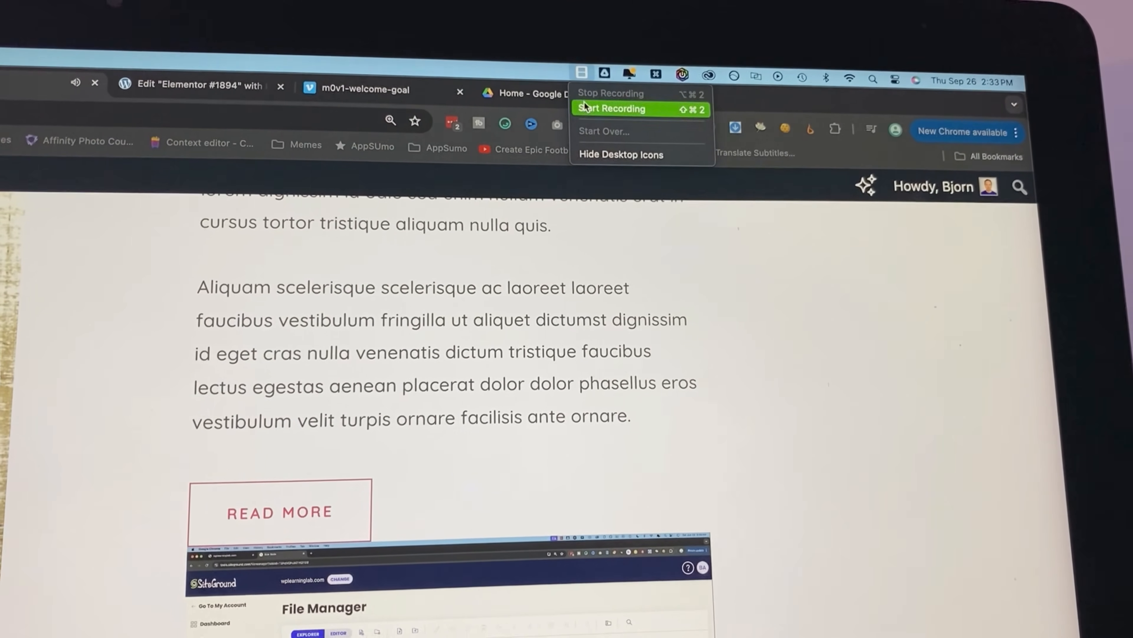
click(585, 108)
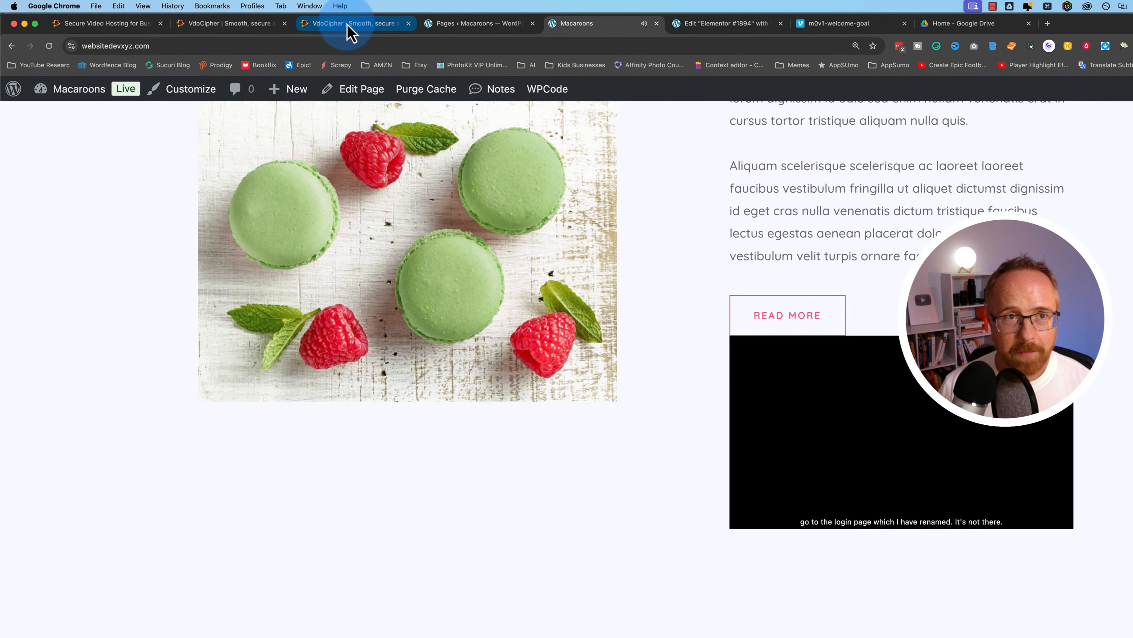
Upload the Don't Panic thumbnail as the poster for the wordpress-critical-error video in Course
click(348, 25)
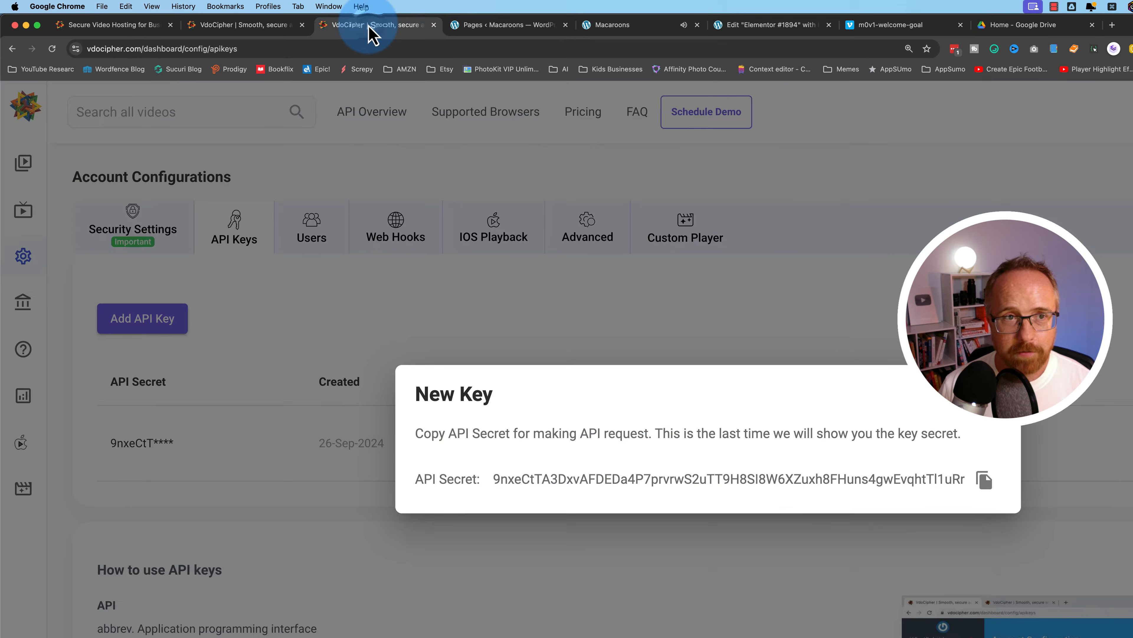
click(624, 224)
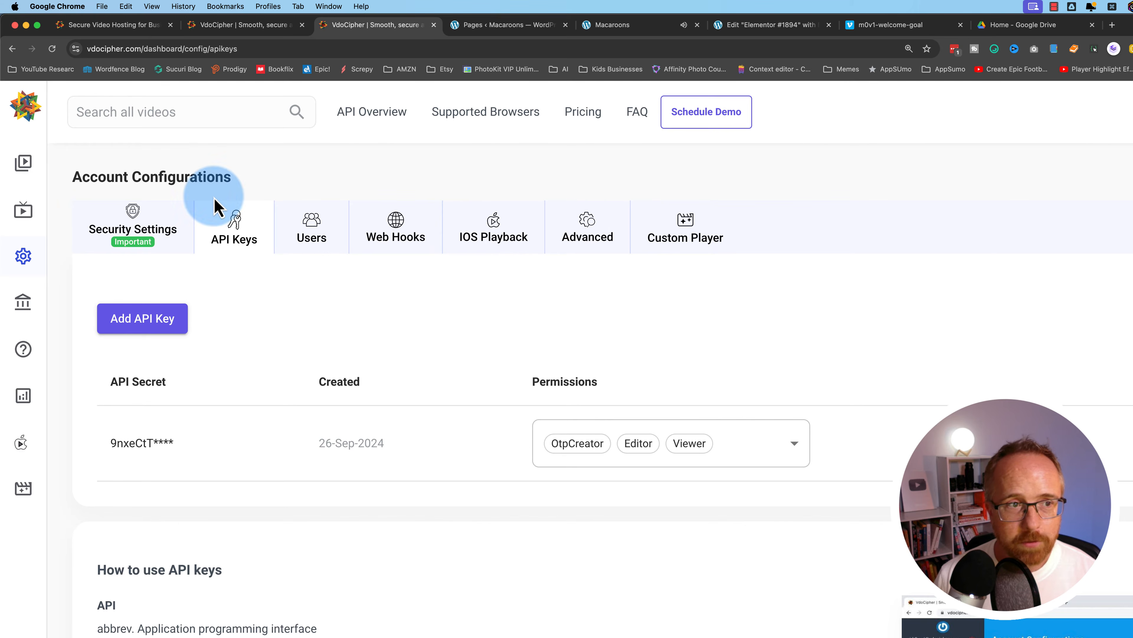
click(23, 163)
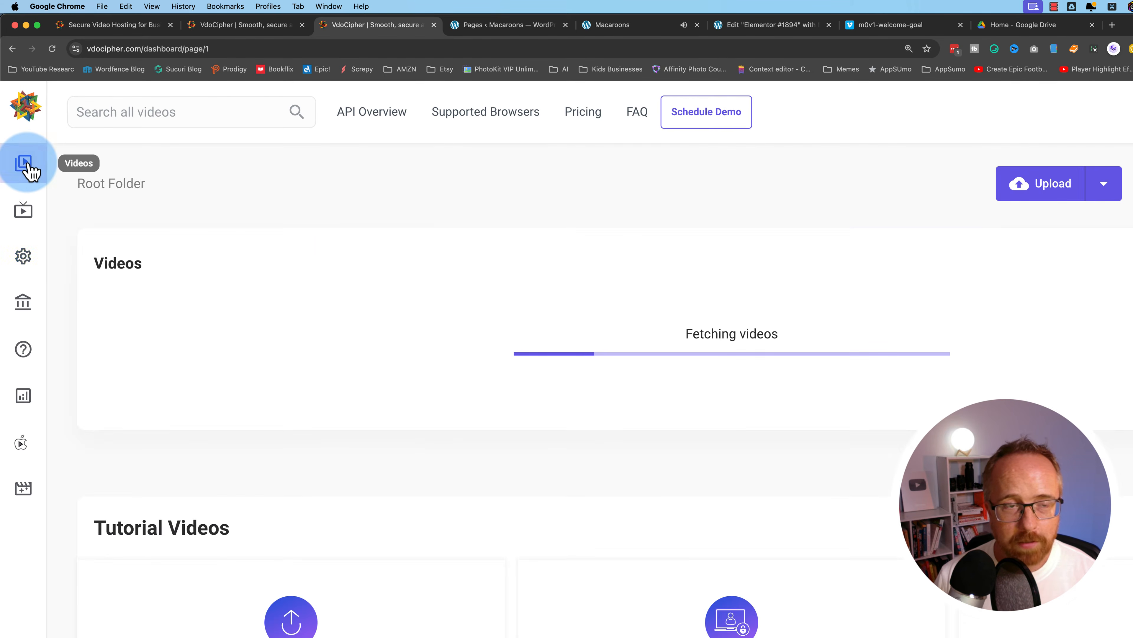
click(218, 292)
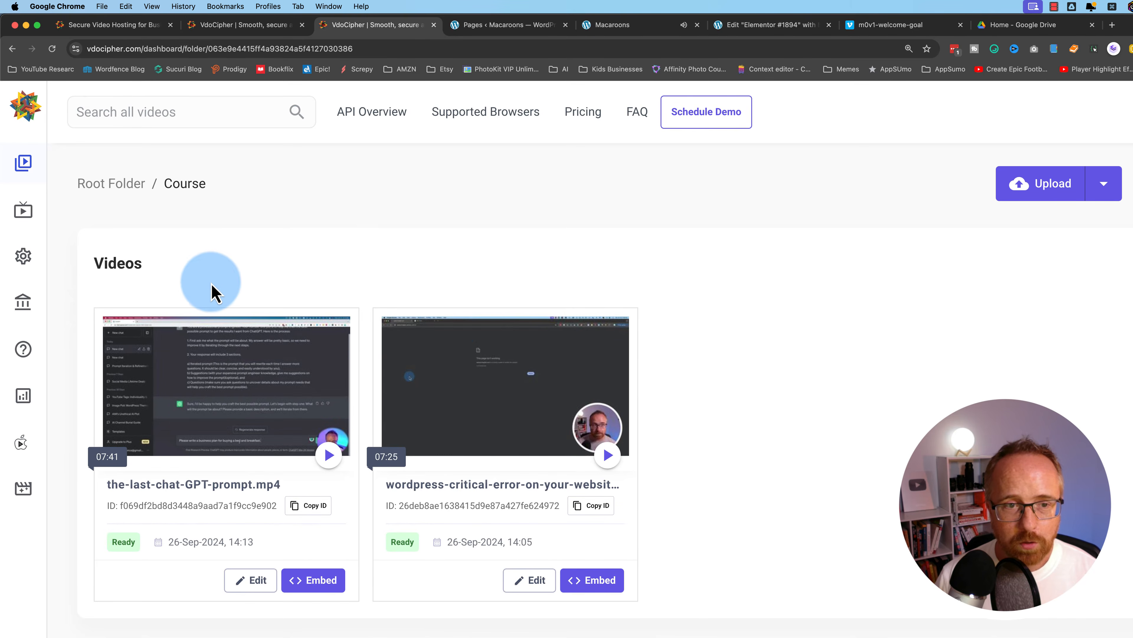
click(520, 579)
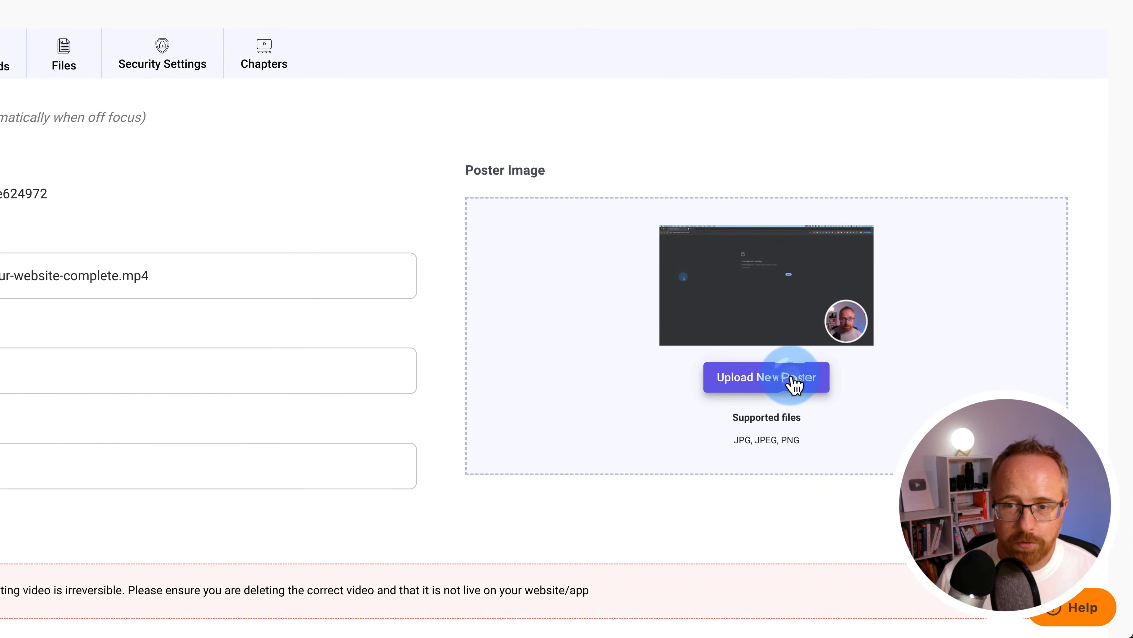
click(761, 383)
click(648, 120)
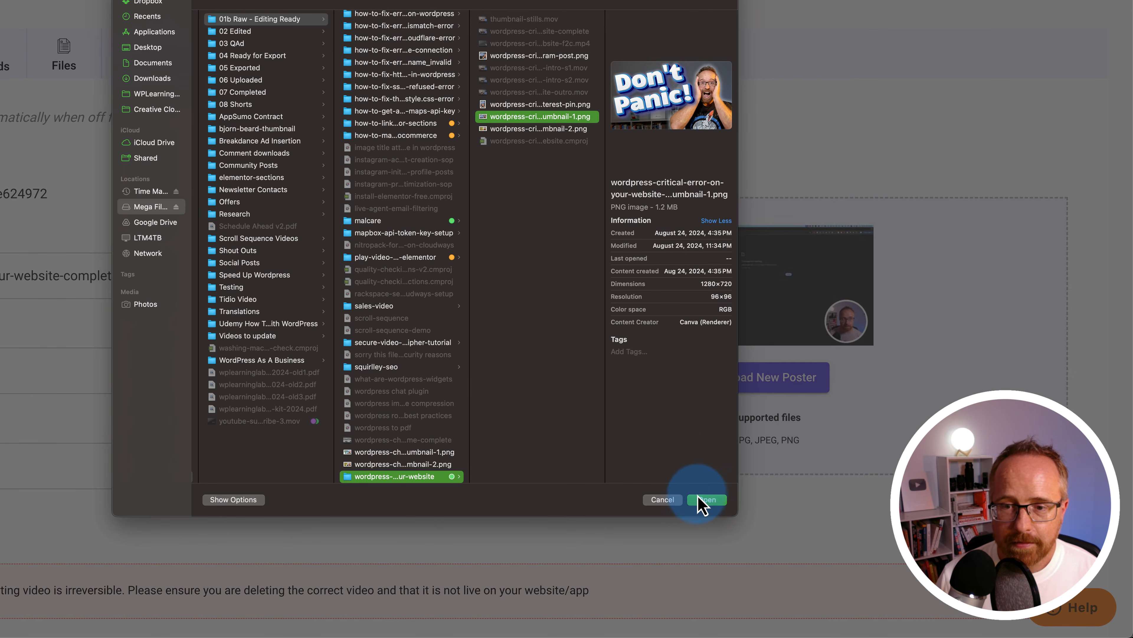
click(707, 499)
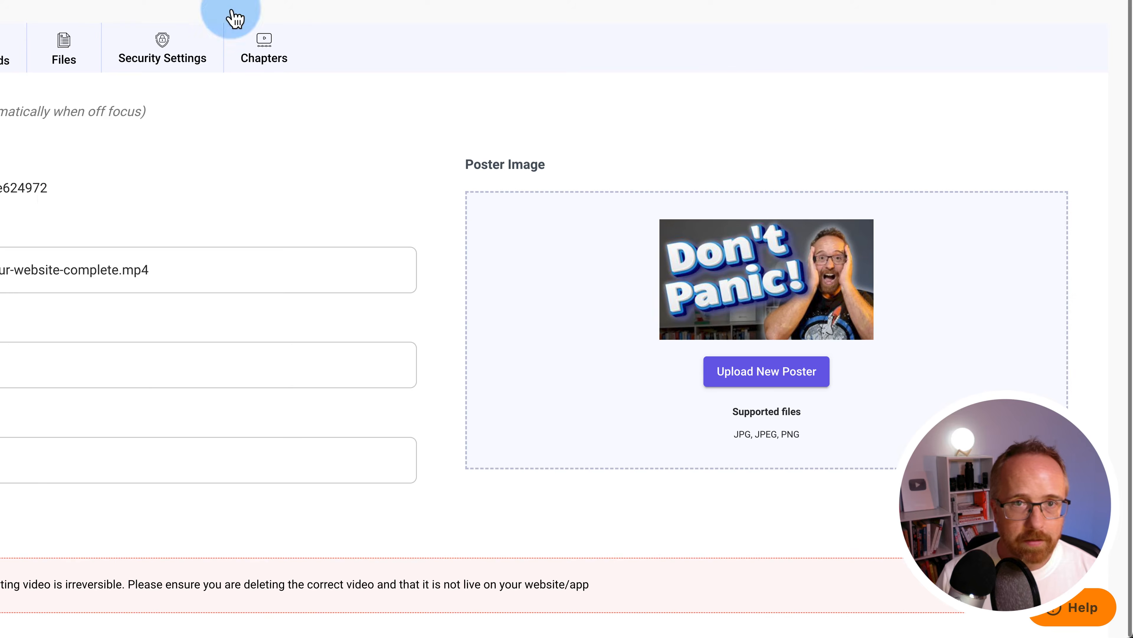
Reload the live Macaroons page and play the video with its new poster, seeking near the end
click(523, 21)
key(super+r)
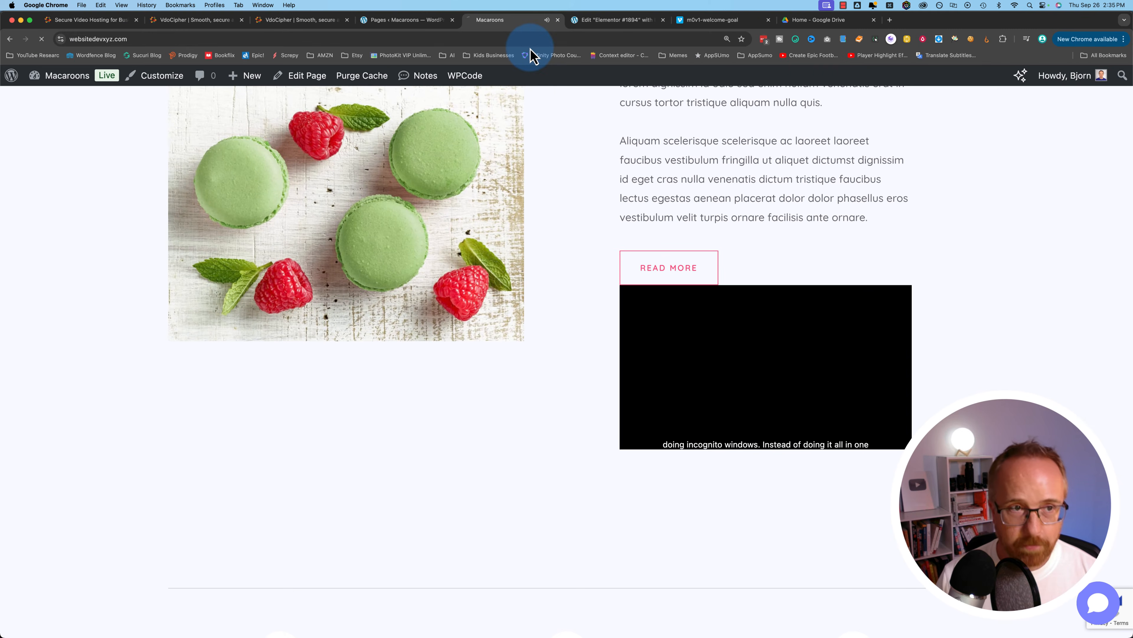
mouse_move(805, 397)
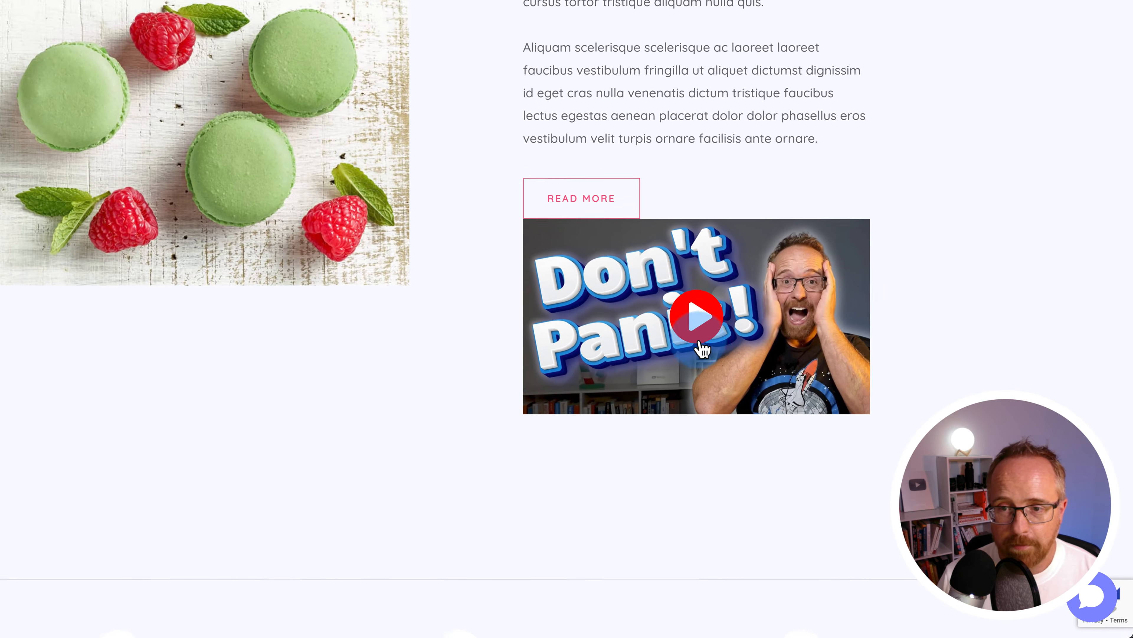
click(696, 319)
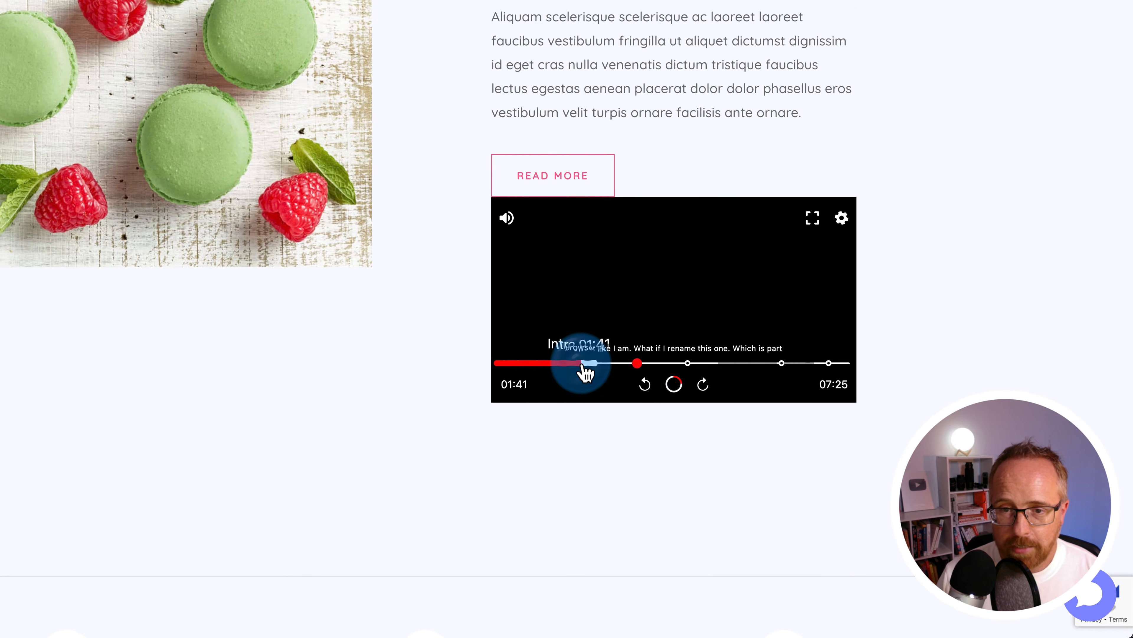
click(723, 363)
click(836, 363)
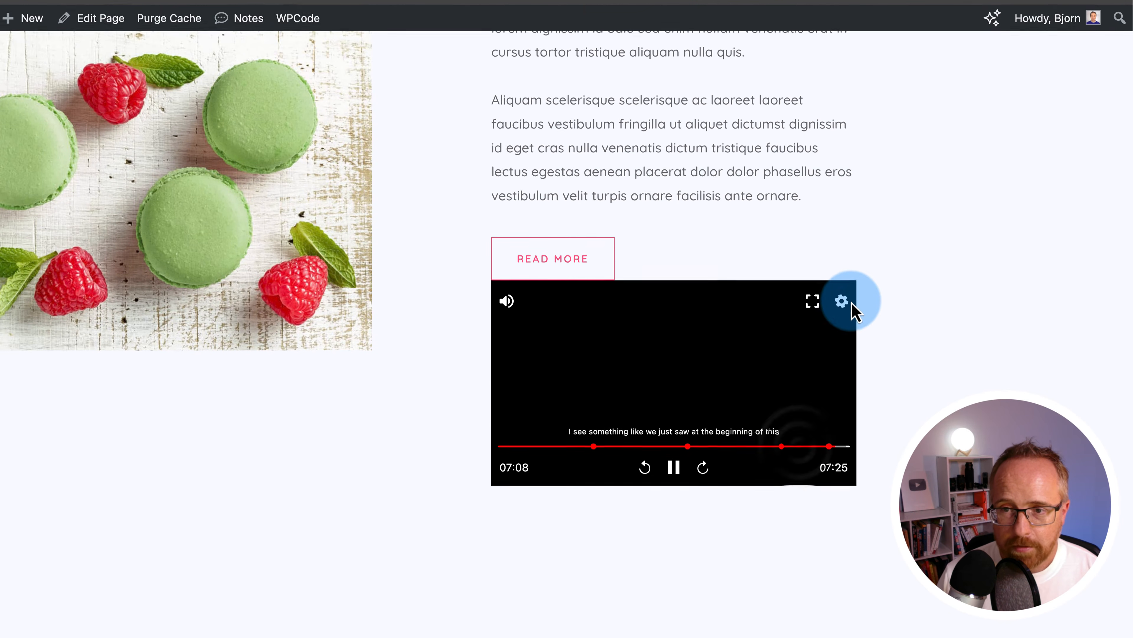
Show the video's chapter list (Intro to Part 4) and switch the player to fullscreen
click(842, 217)
click(736, 340)
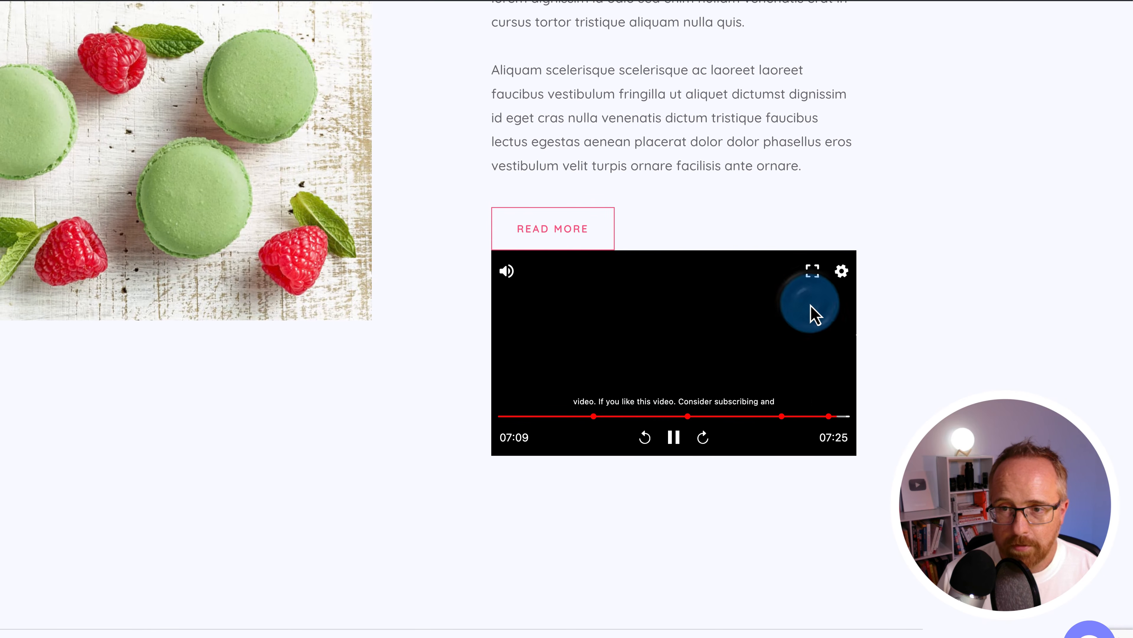
scroll(809, 393, down, 4)
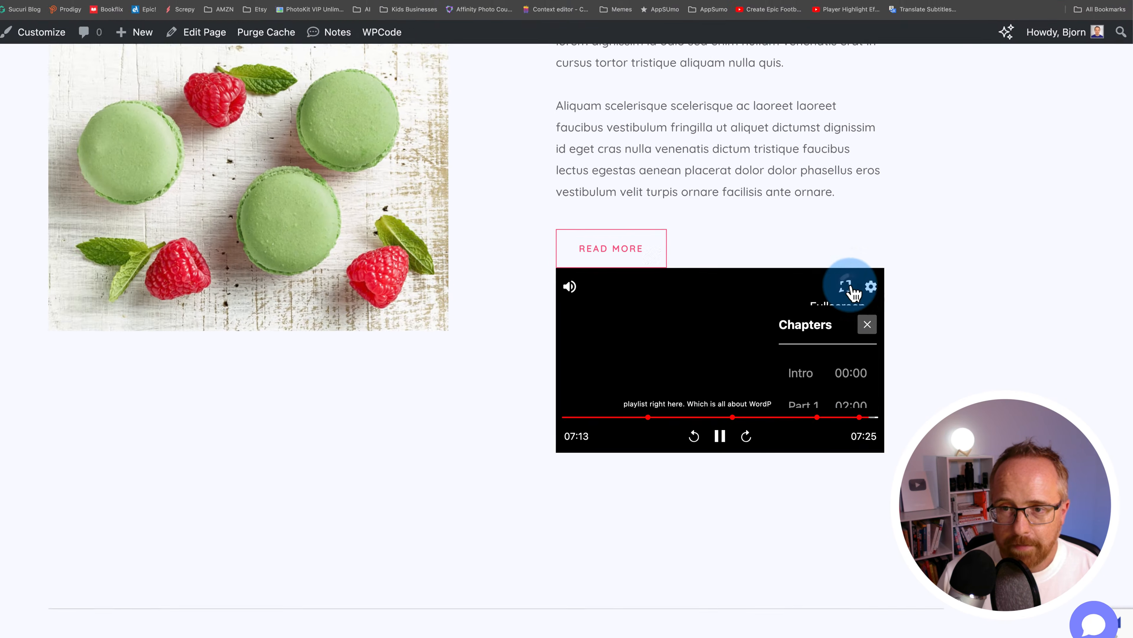
click(853, 291)
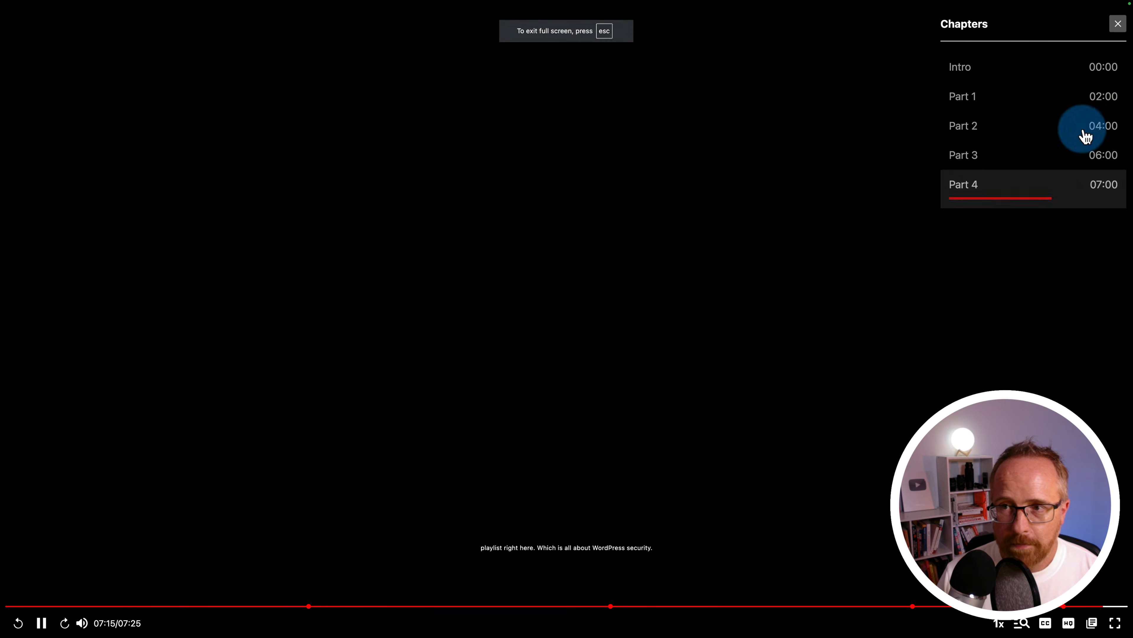
Jump to the Part 2 chapter and search the video's captions for 'error'
click(984, 133)
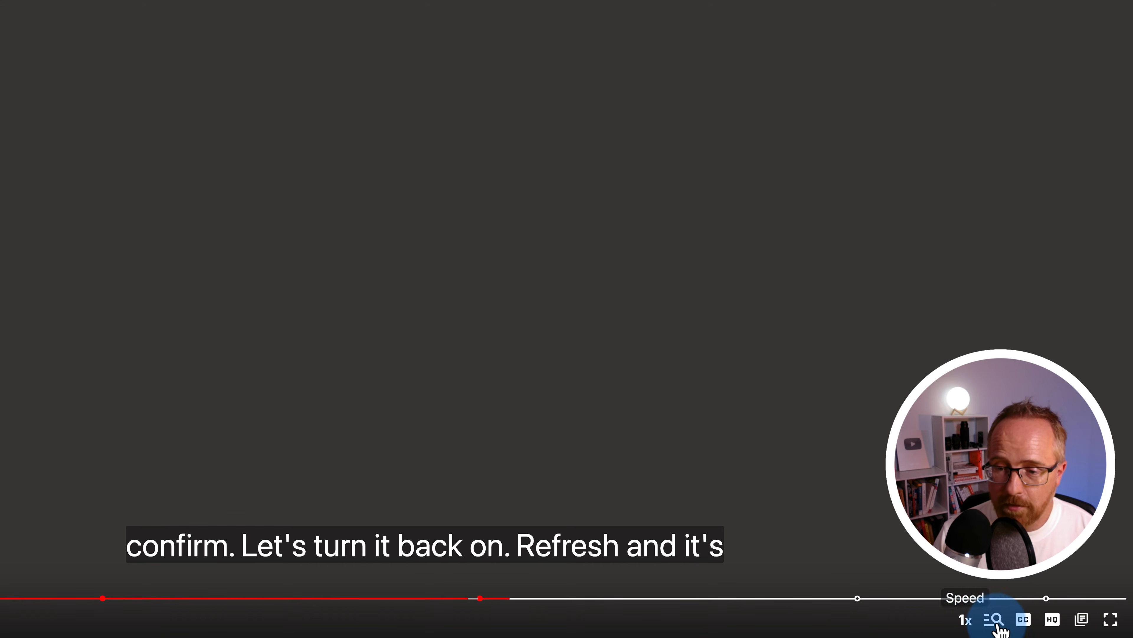
click(972, 627)
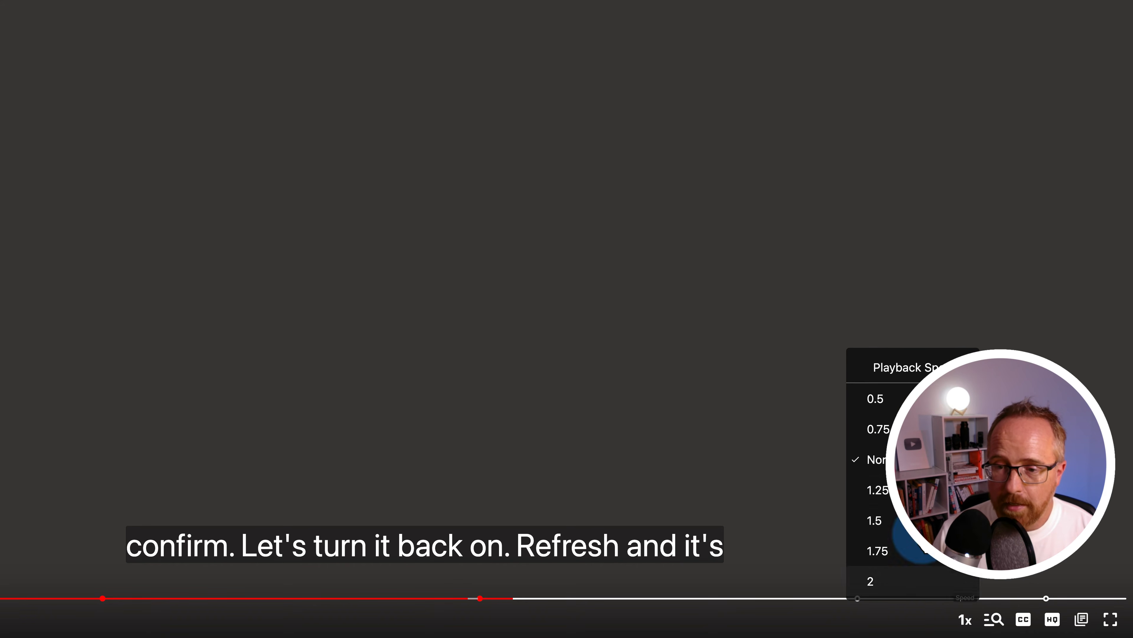
click(995, 624)
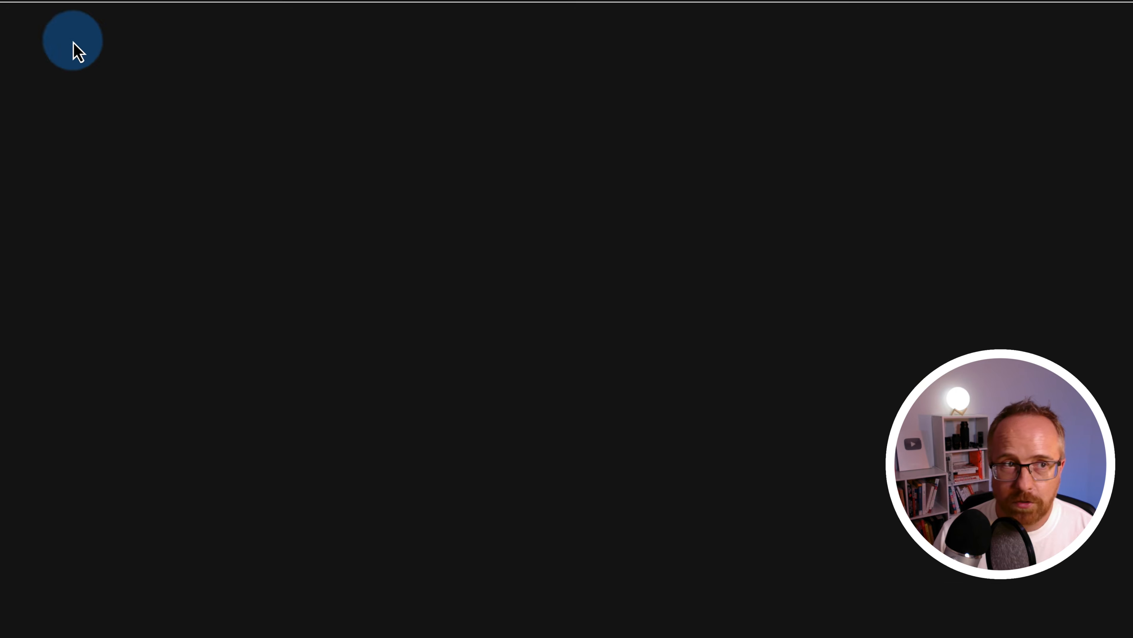
text(error)
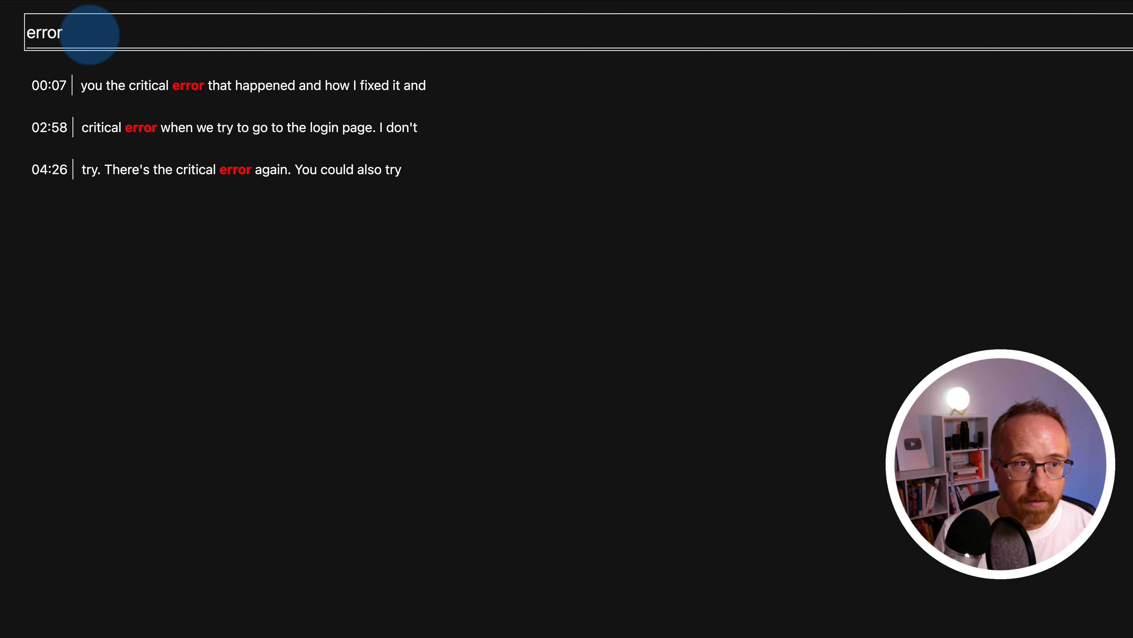
key(BackSpace)
key(BackSpace)
key(BackSpace)
key(BackSpace)
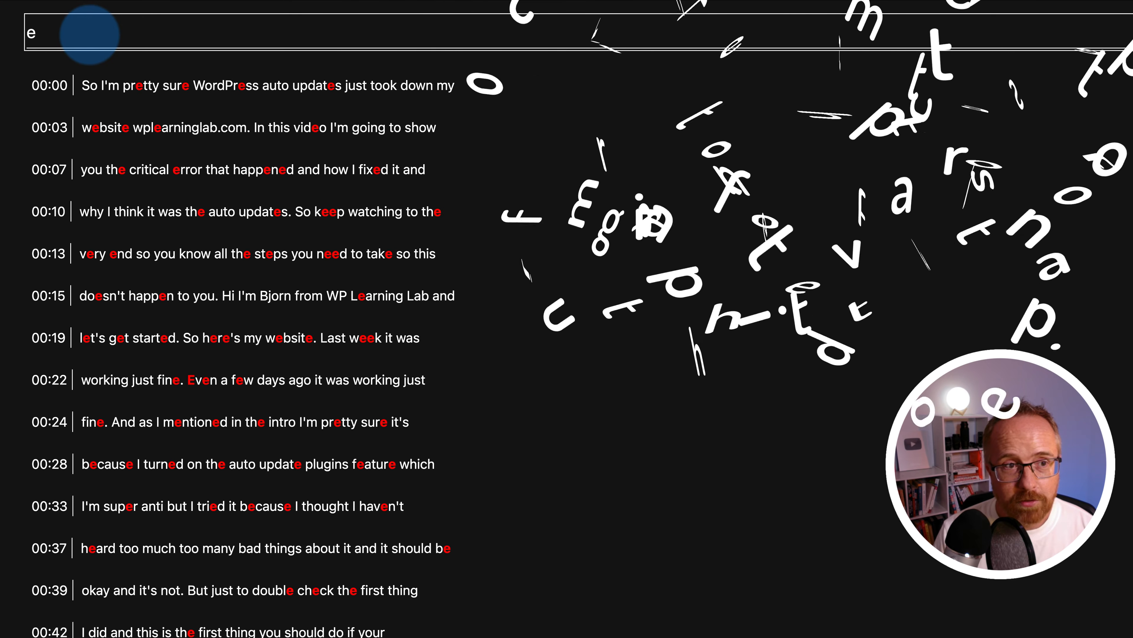
key(BackSpace)
text(erro)
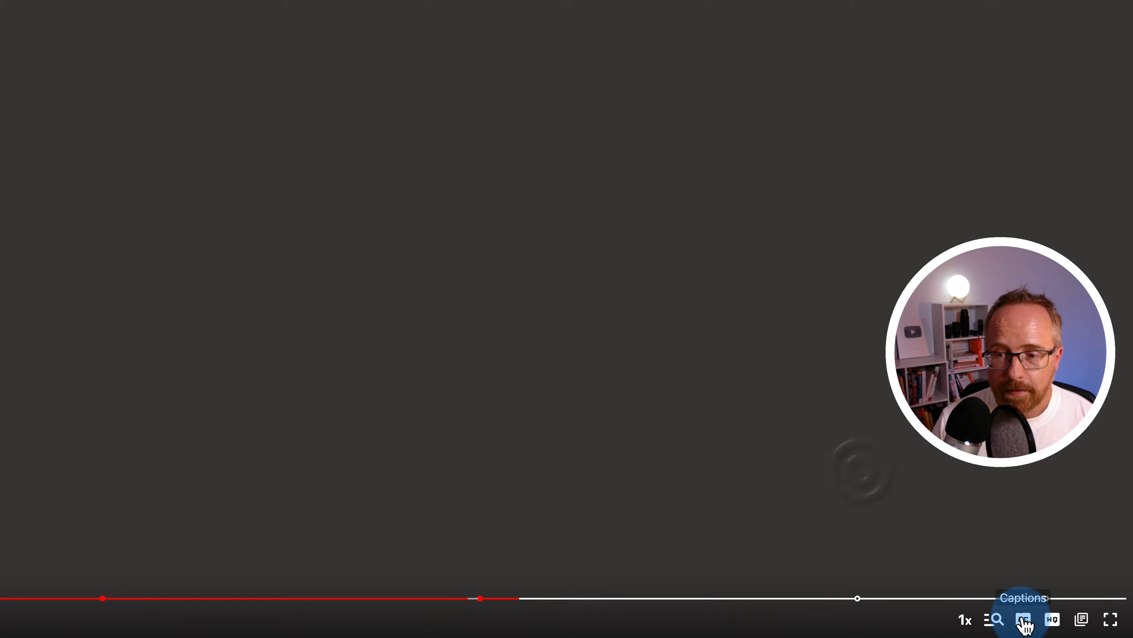
Browse the caption language, quality and chapter menus, then return to the live Macaroons page
click(1058, 636)
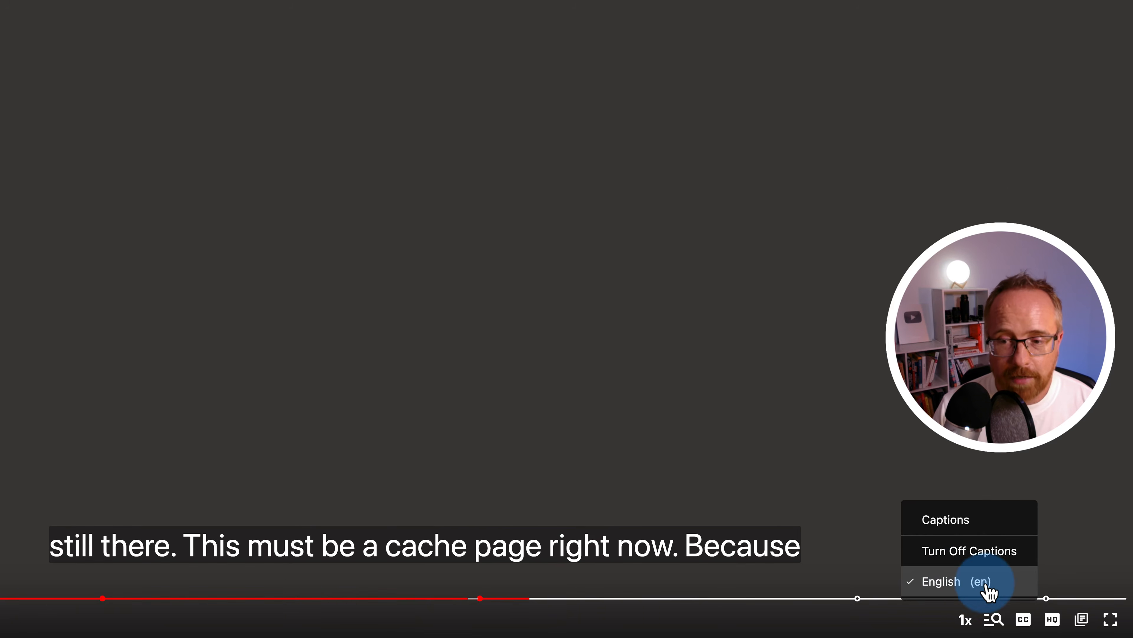
click(1052, 619)
click(1081, 619)
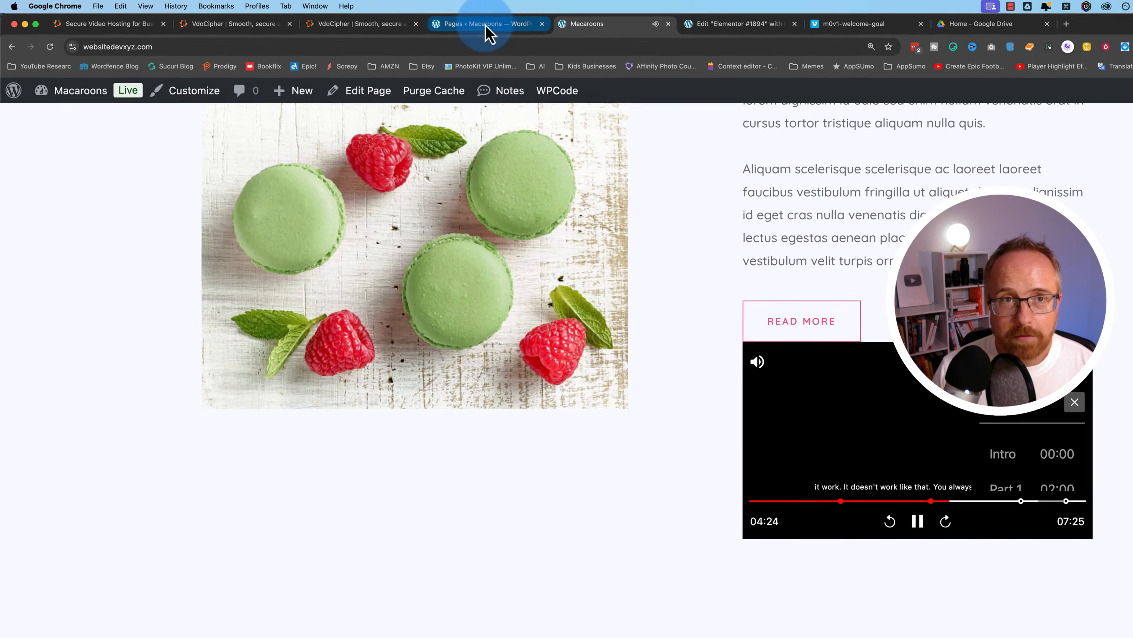
click(404, 19)
click(634, 26)
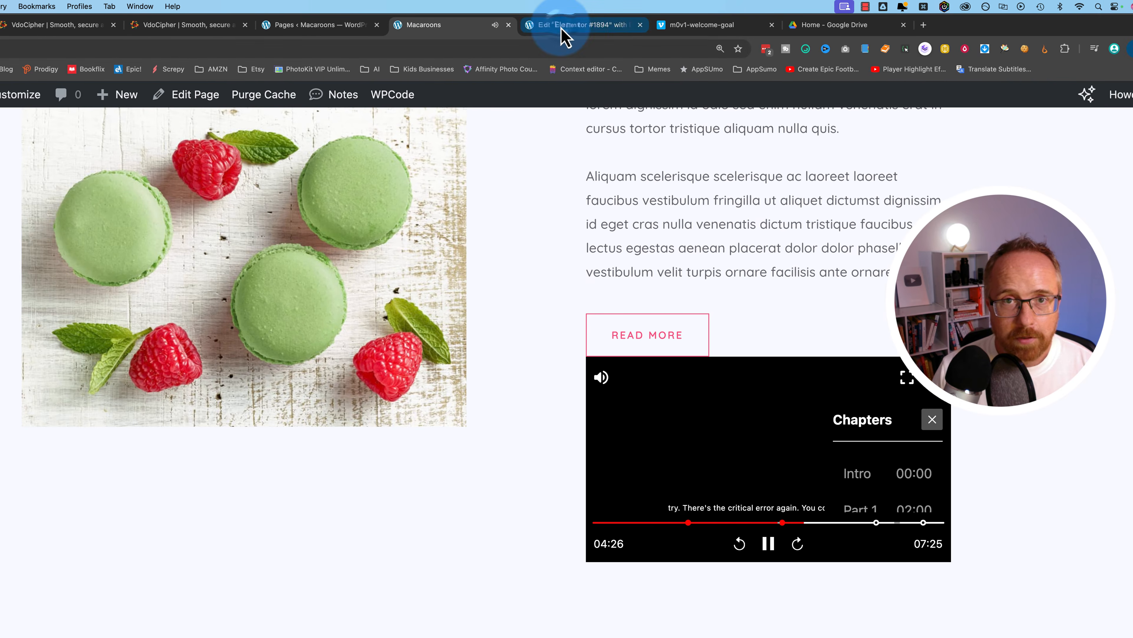
Add a Shortcode widget to the empty section of the Elementor #1894 page
click(564, 33)
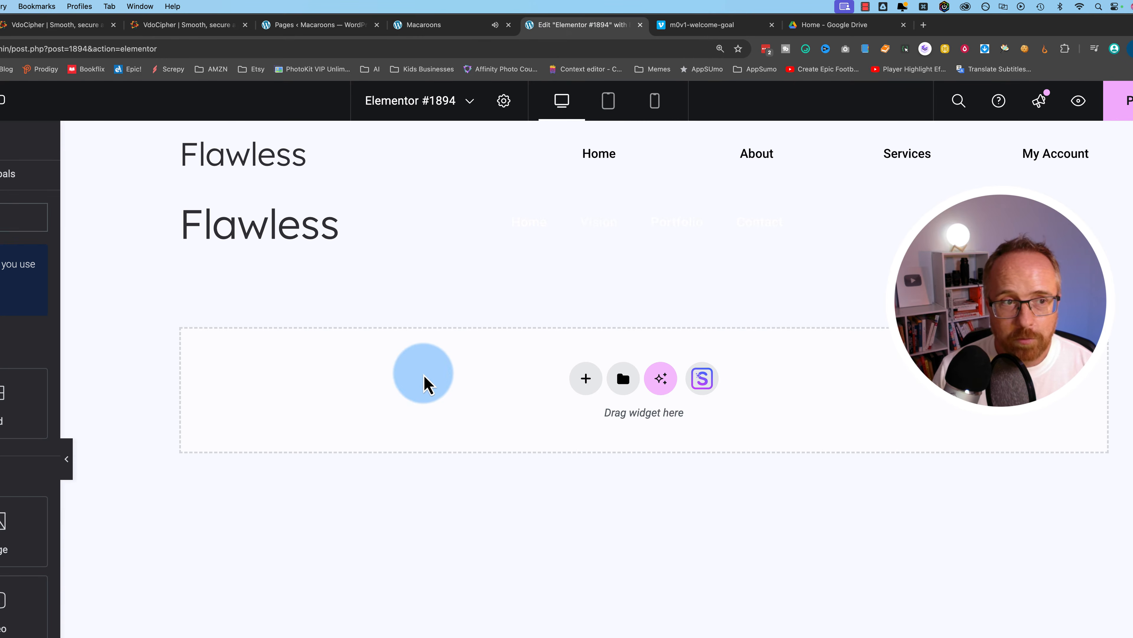
click(161, 223)
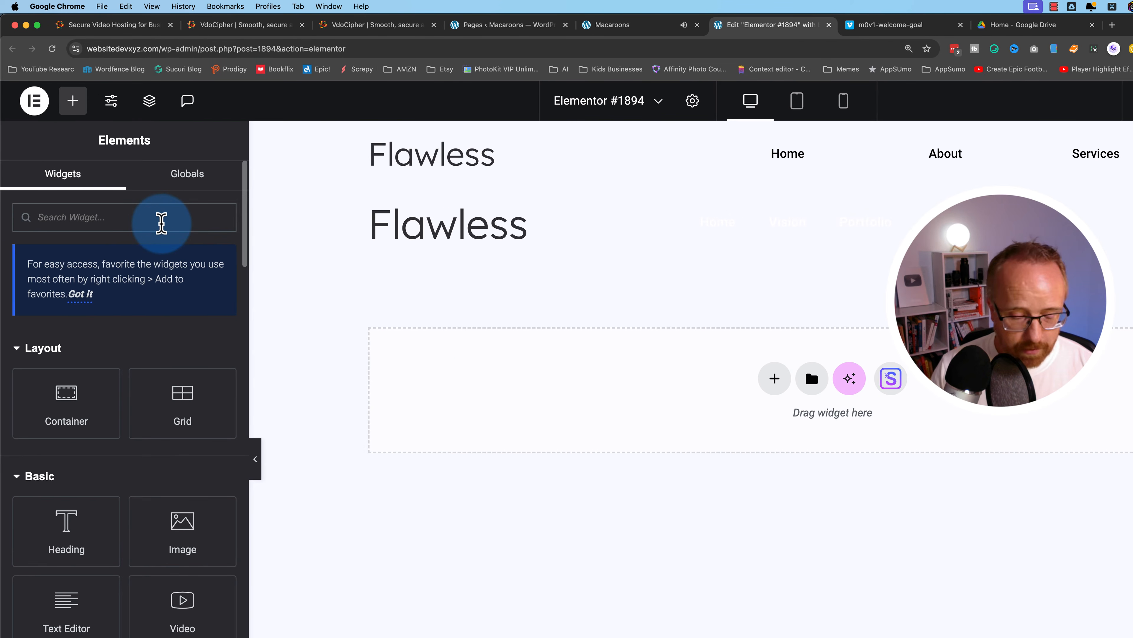
text(short)
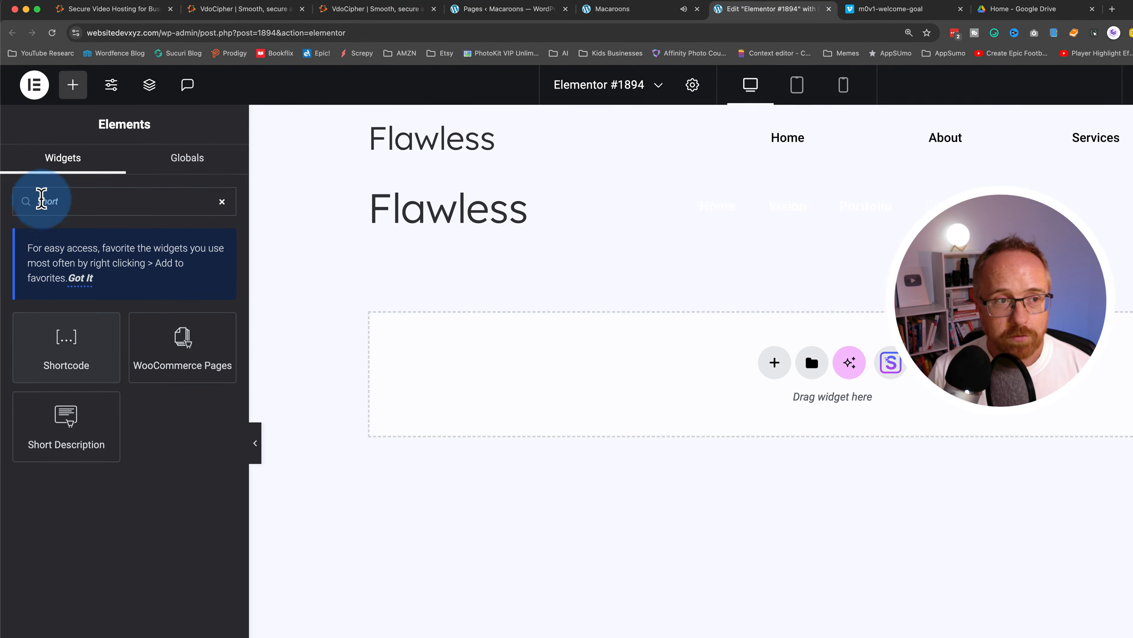
click(59, 360)
drag(60, 308, 673, 334)
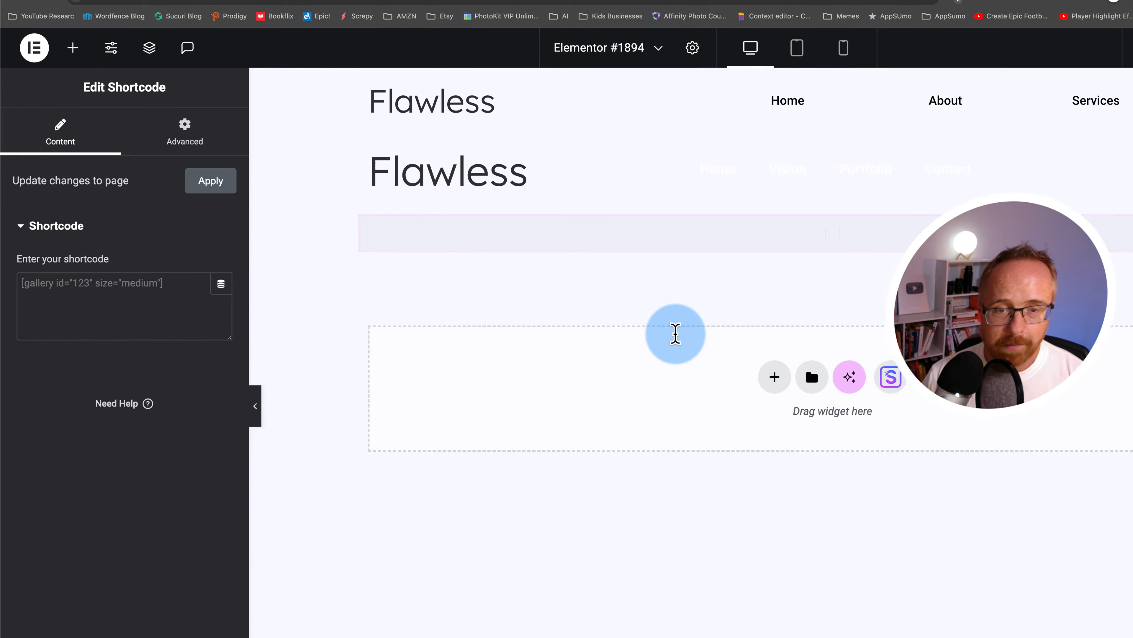
Paste the VdoCipher video shortcode into the widget, publish the page and preview it
click(106, 311)
key(super+v)
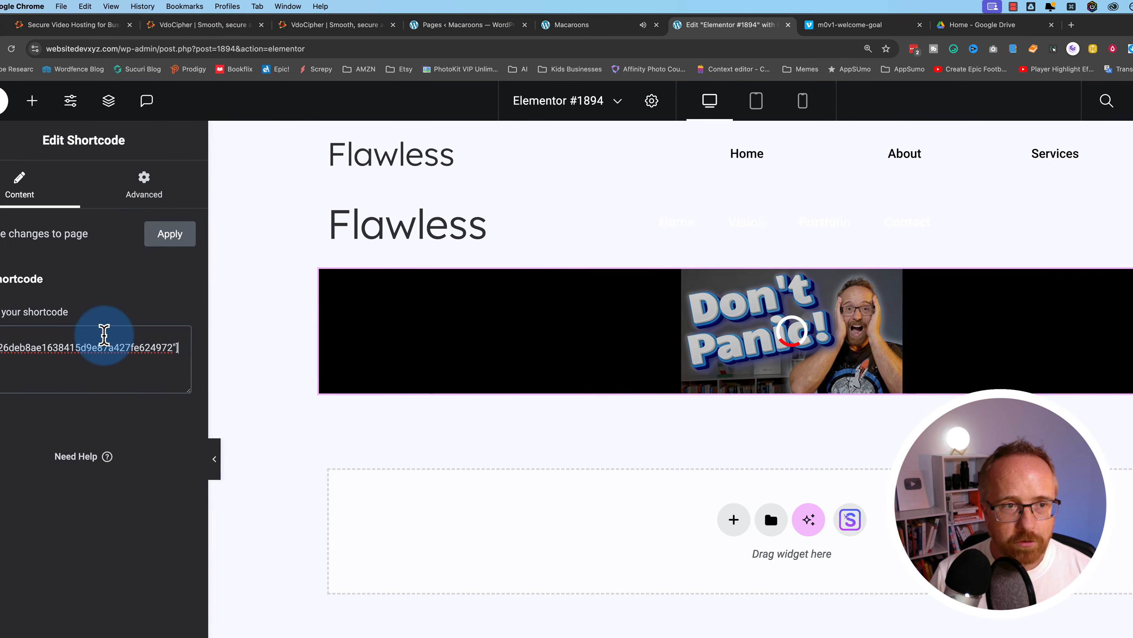
click(1090, 104)
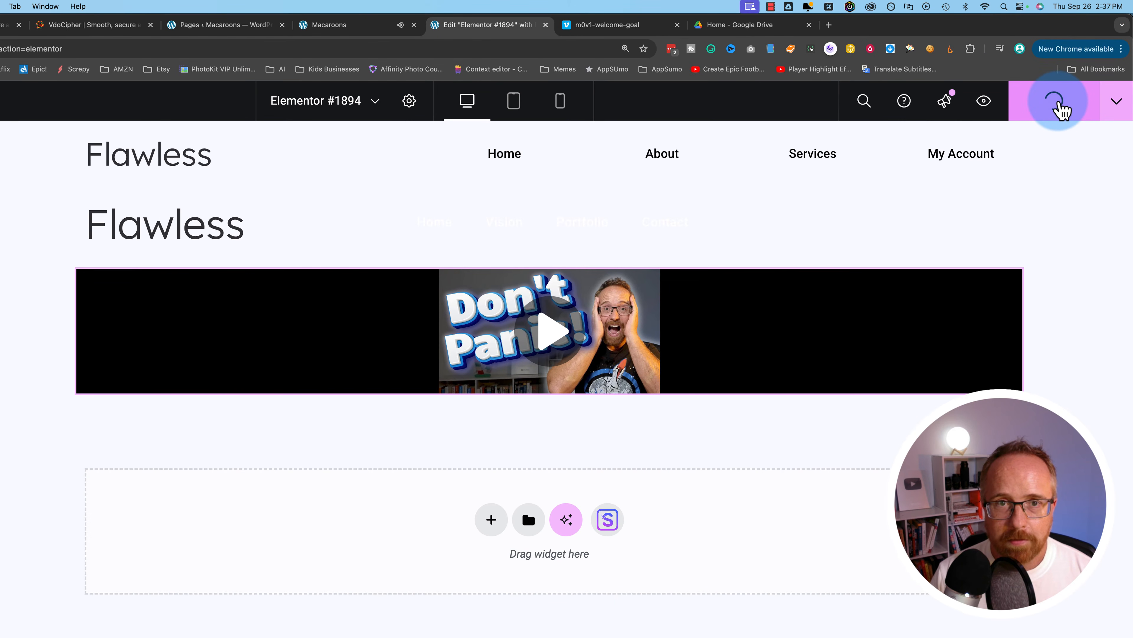
click(990, 102)
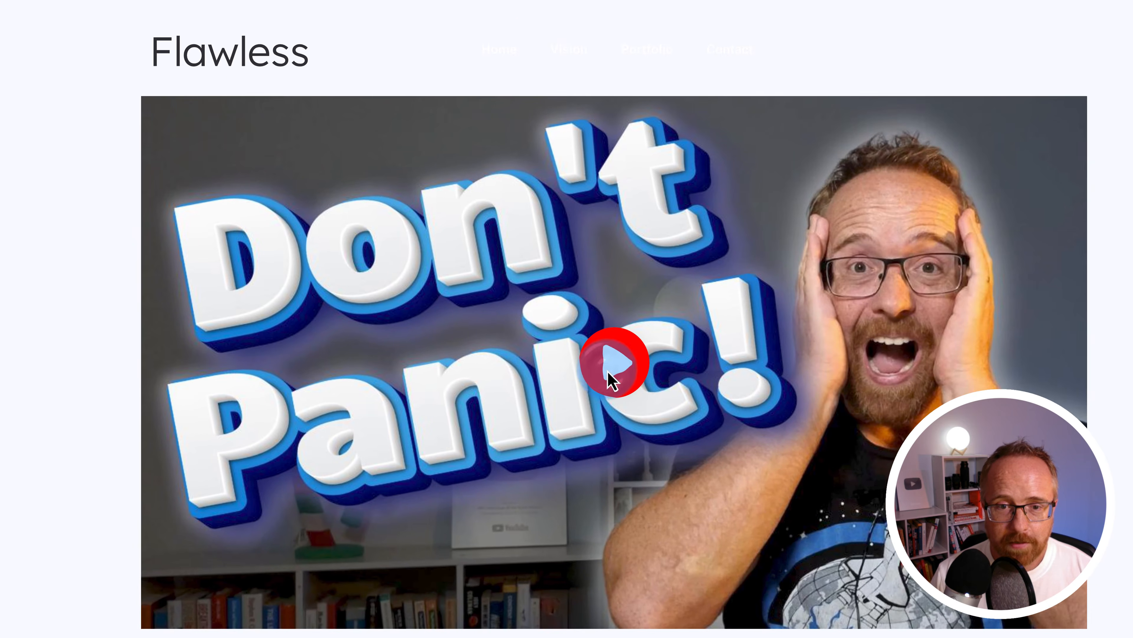
Play the embedded video in the page preview, then go back to VdoCipher's WordPress embed instructions
click(562, 426)
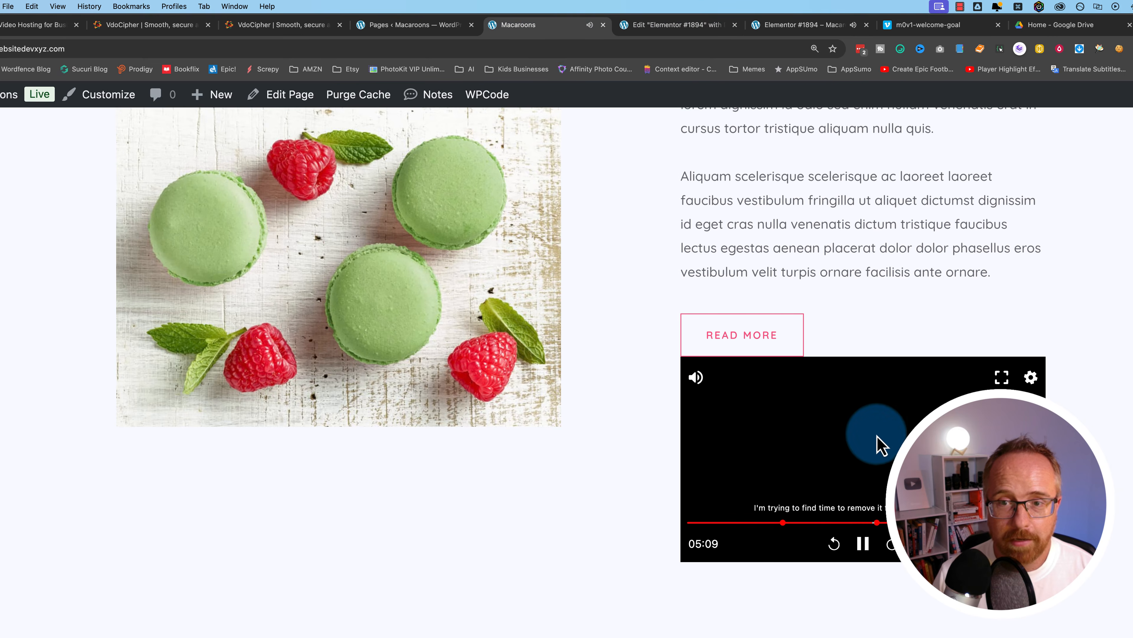
click(799, 24)
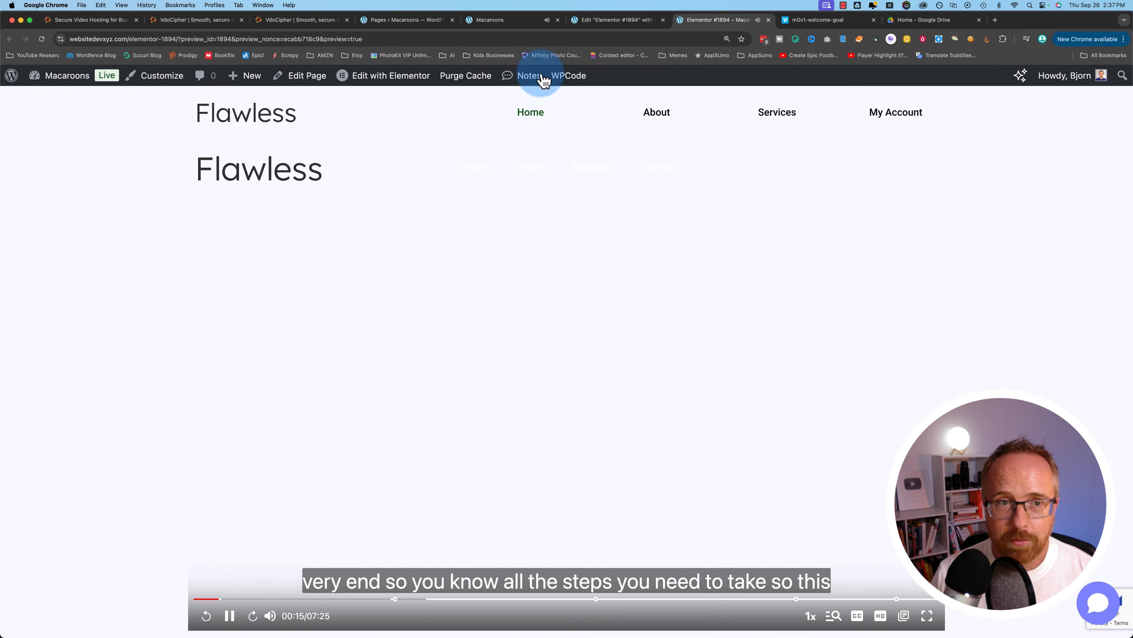
click(491, 20)
click(84, 20)
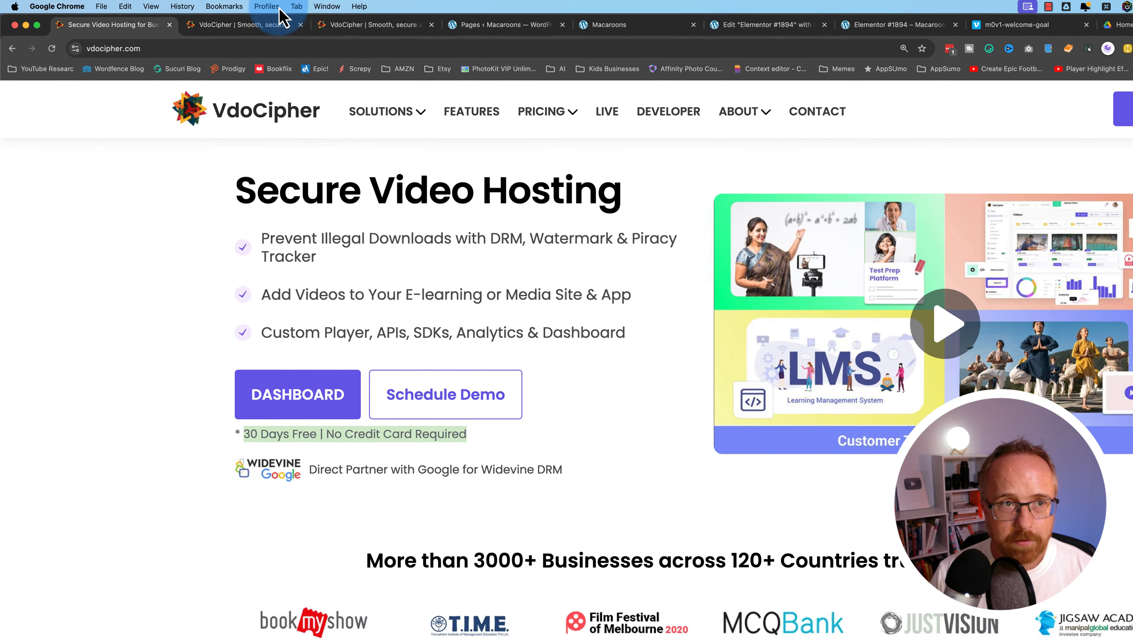
click(270, 23)
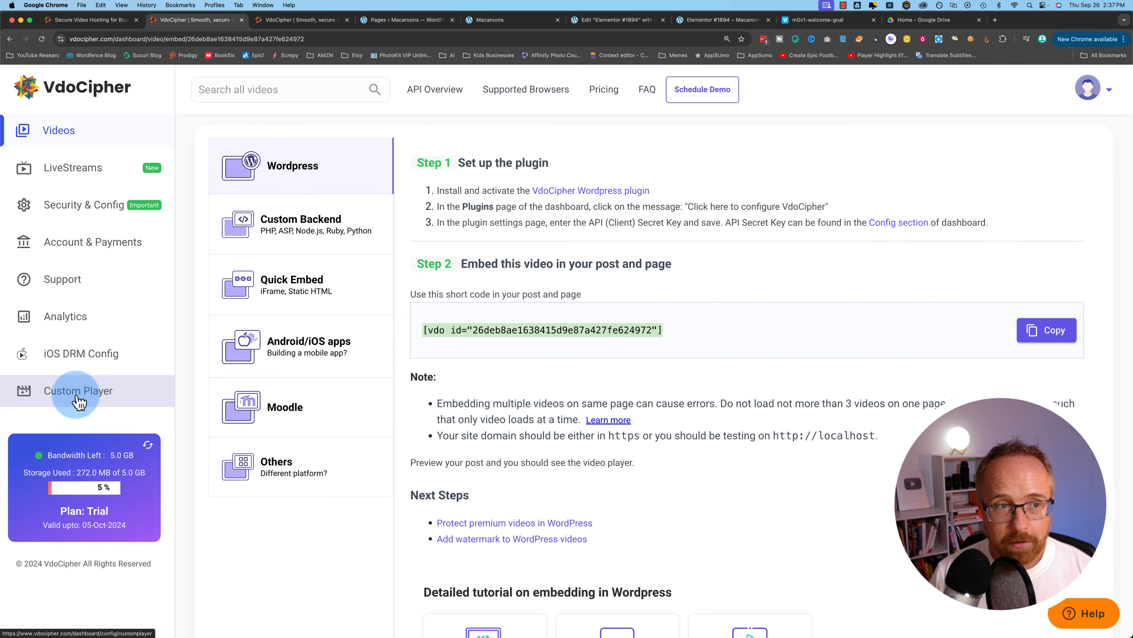
Start a new custom player from VdoCipher's Custom Player settings
click(92, 209)
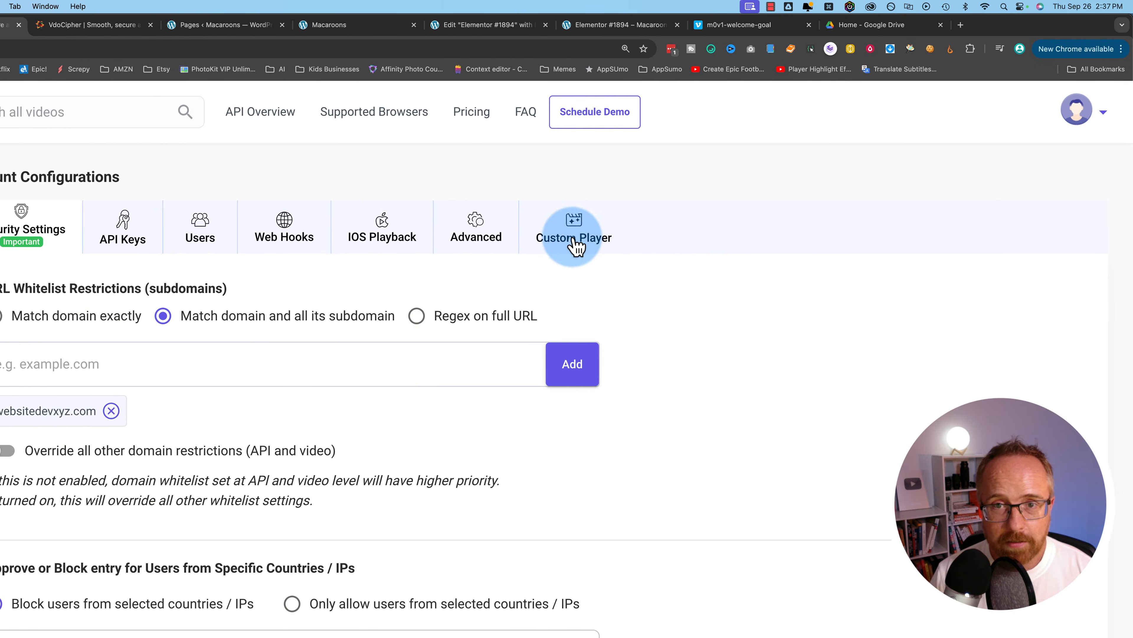
click(859, 243)
click(985, 336)
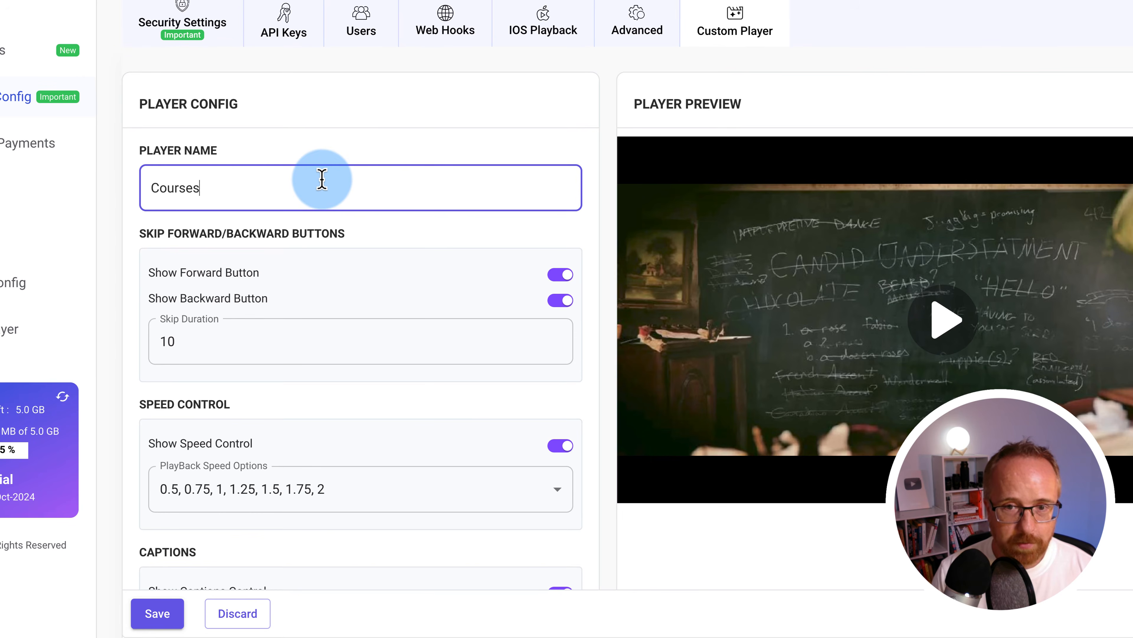
scroll(323, 178, down, 3)
drag(142, 126, 363, 129)
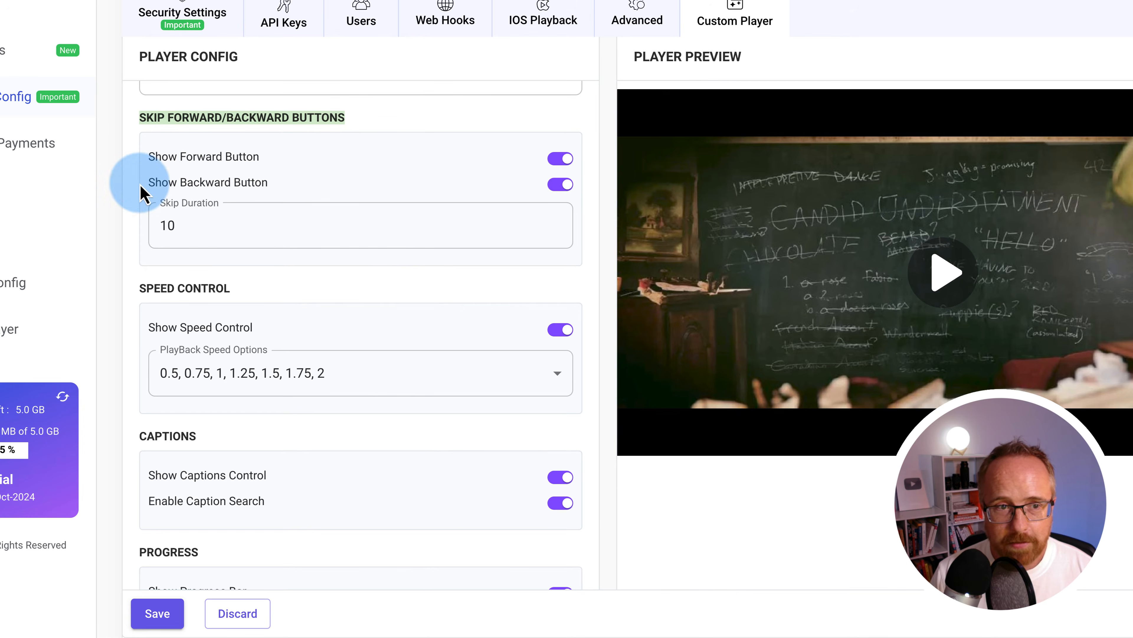
Adjust the skip duration and hide the playback speed control from the player
click(172, 228)
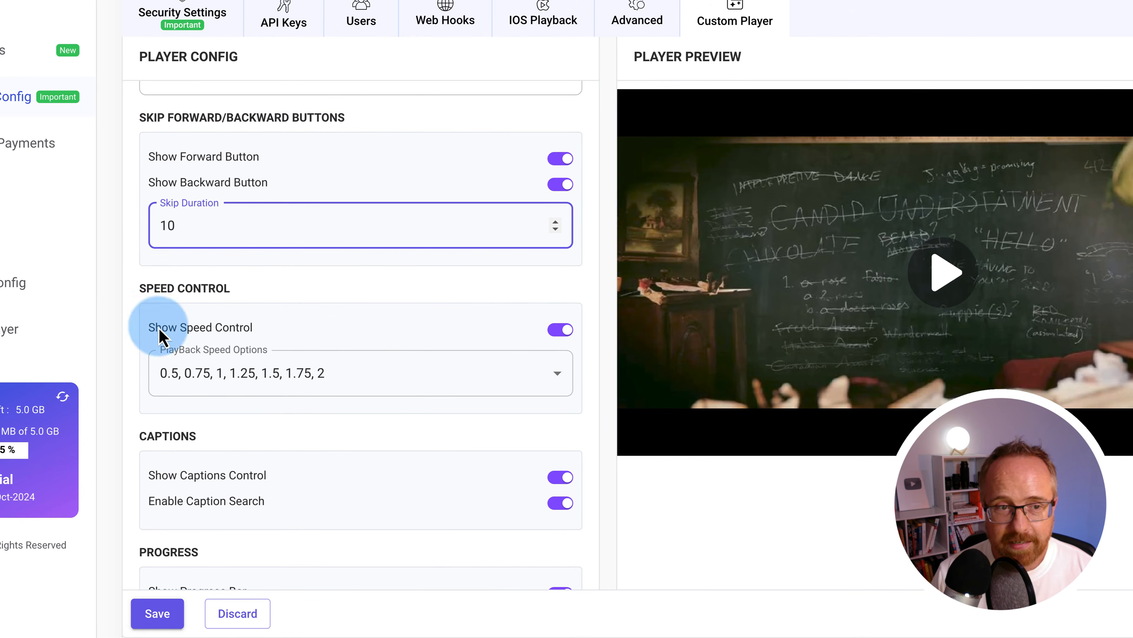
scroll(178, 268, down, 3)
click(263, 228)
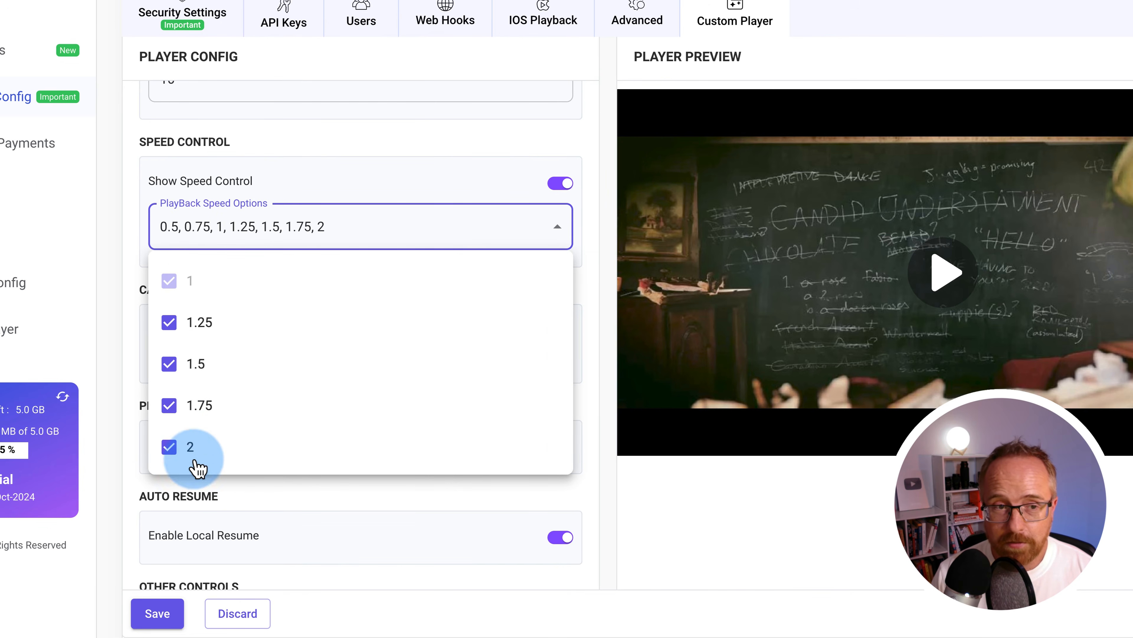
click(561, 183)
click(560, 183)
scroll(159, 176, down, 3)
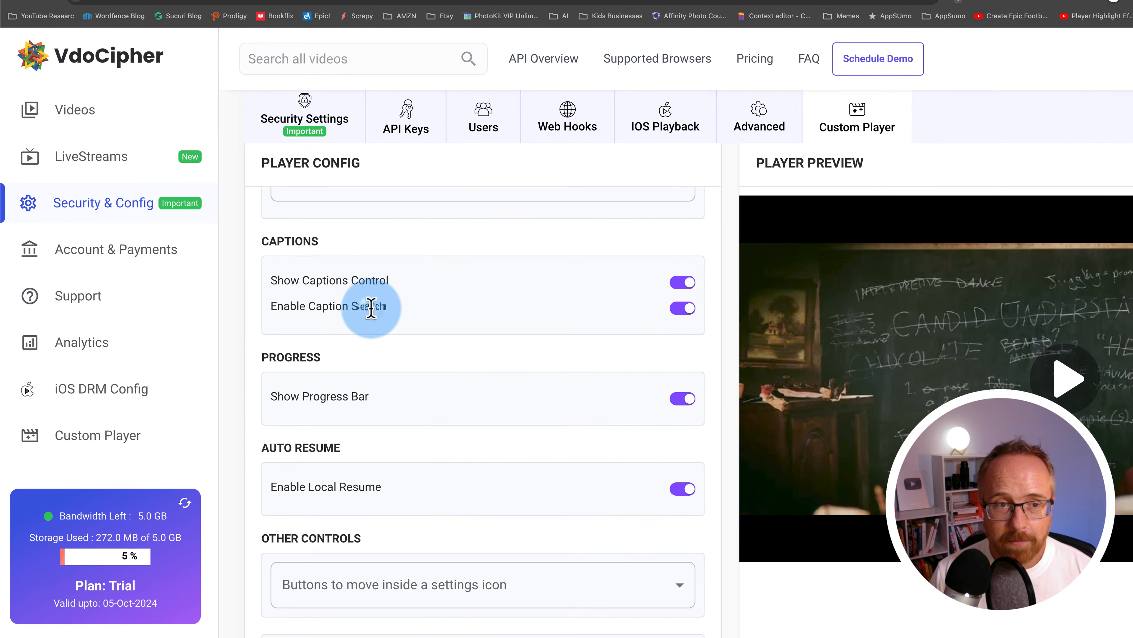
drag(291, 359, 173, 366)
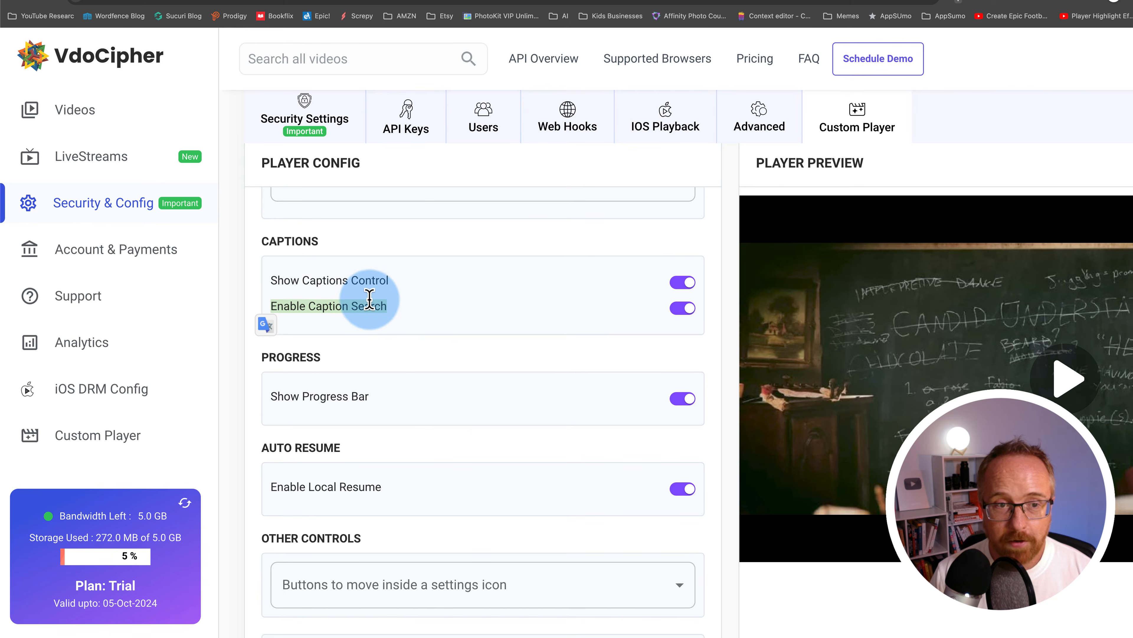
Review the list of buttons for the settings menu without adding any
scroll(562, 342, down, 2)
scroll(504, 420, down, 1)
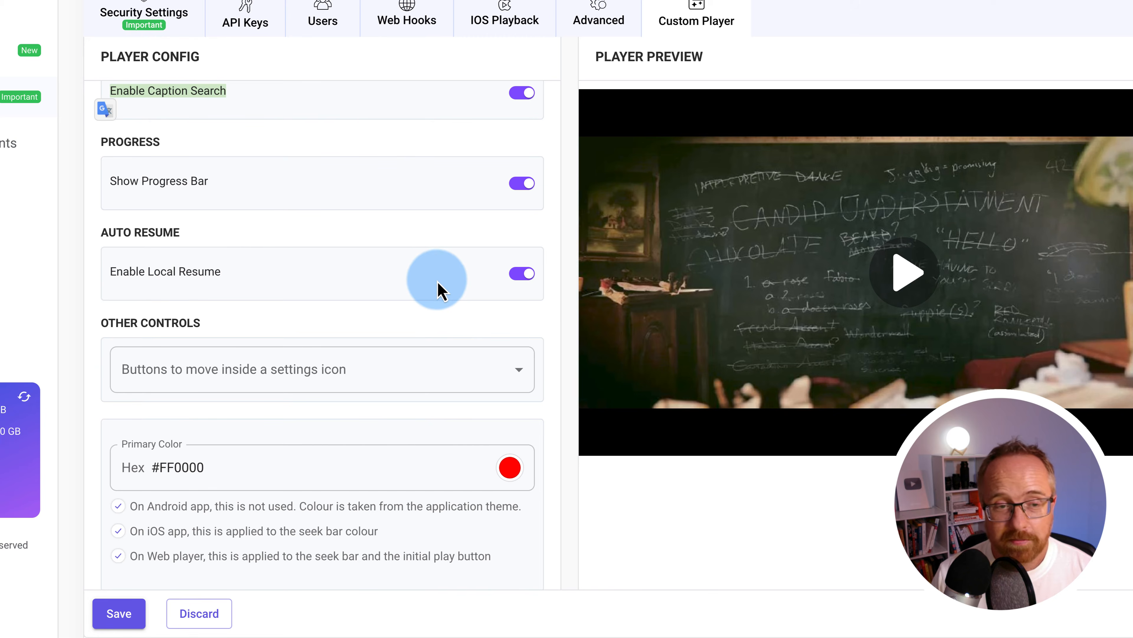
scroll(134, 277, down, 2)
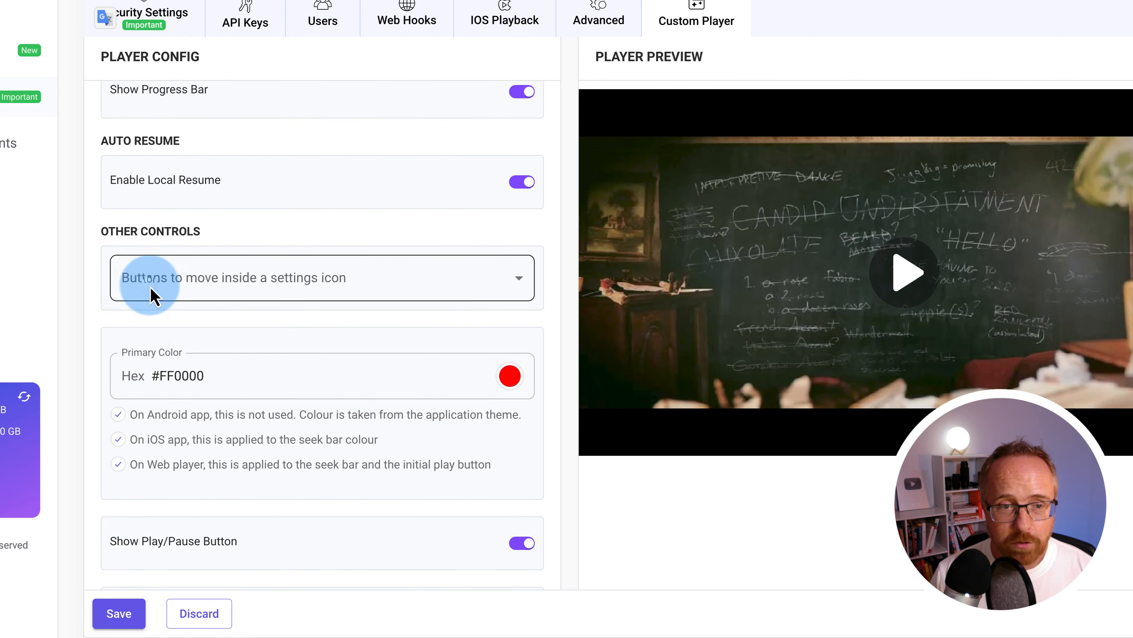
click(150, 285)
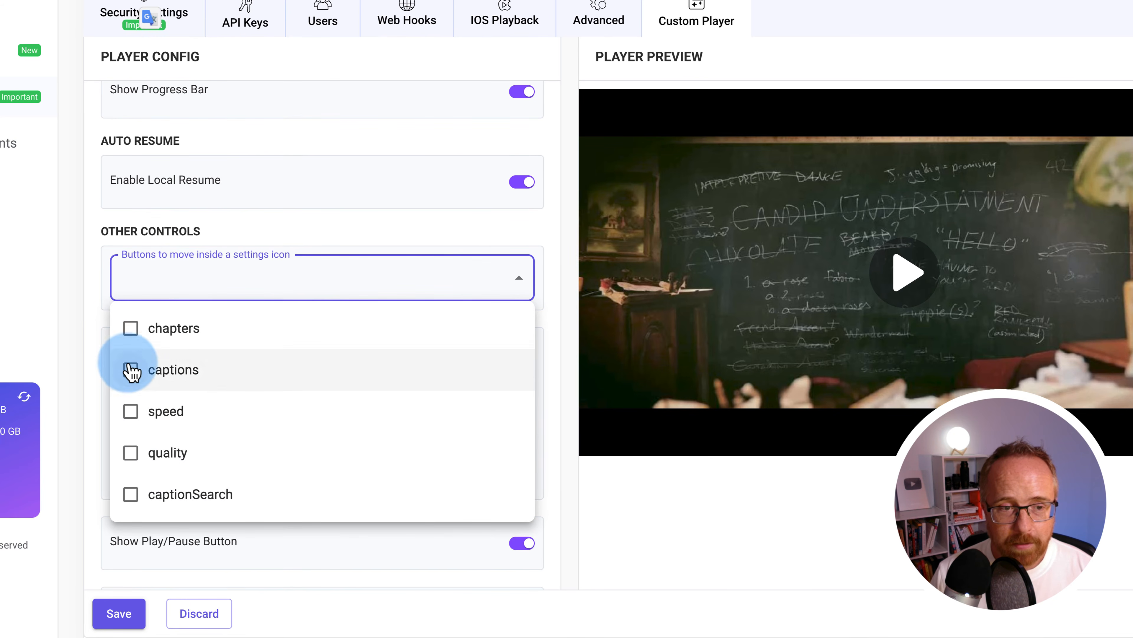
click(88, 385)
scroll(267, 401, down, 3)
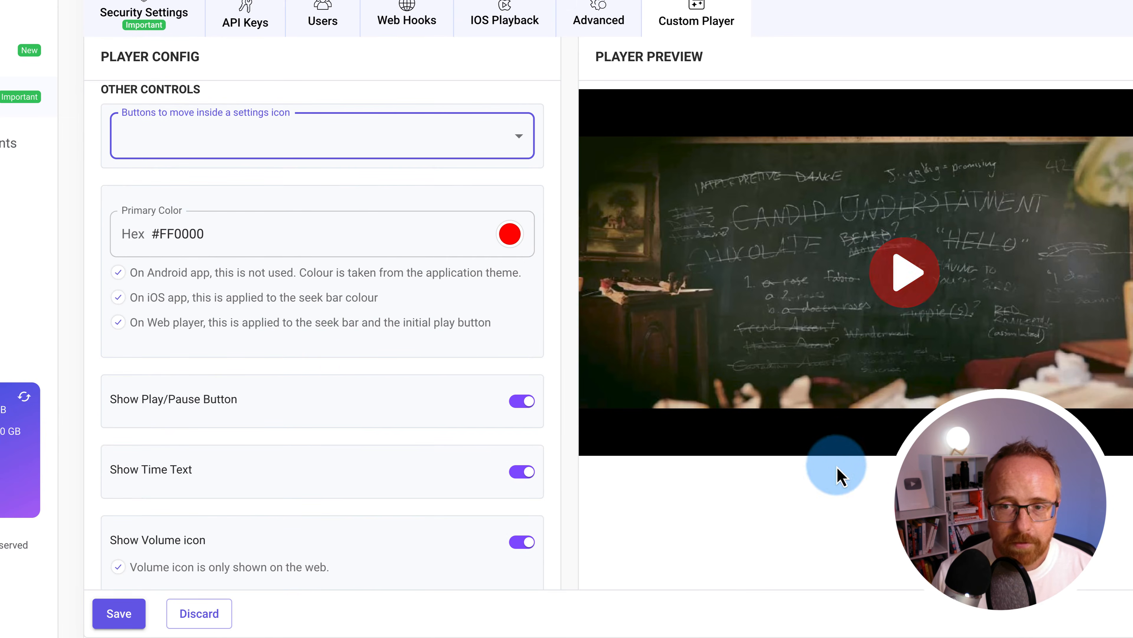
Set the player's primary colour to teal, #45e6d3, and select its hex value
click(513, 239)
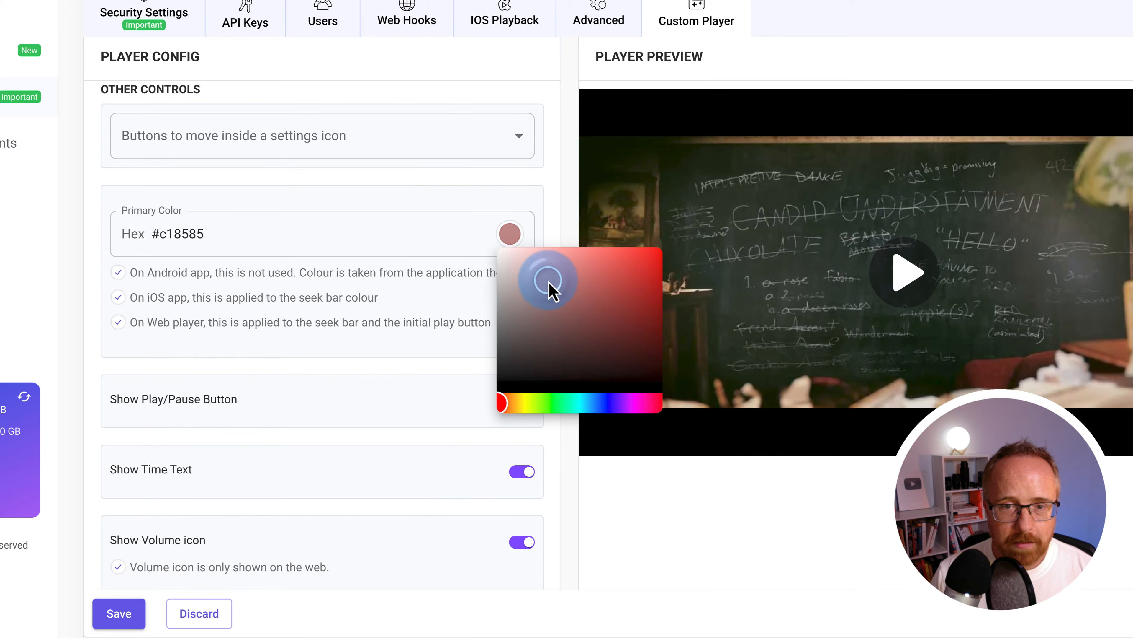
click(571, 403)
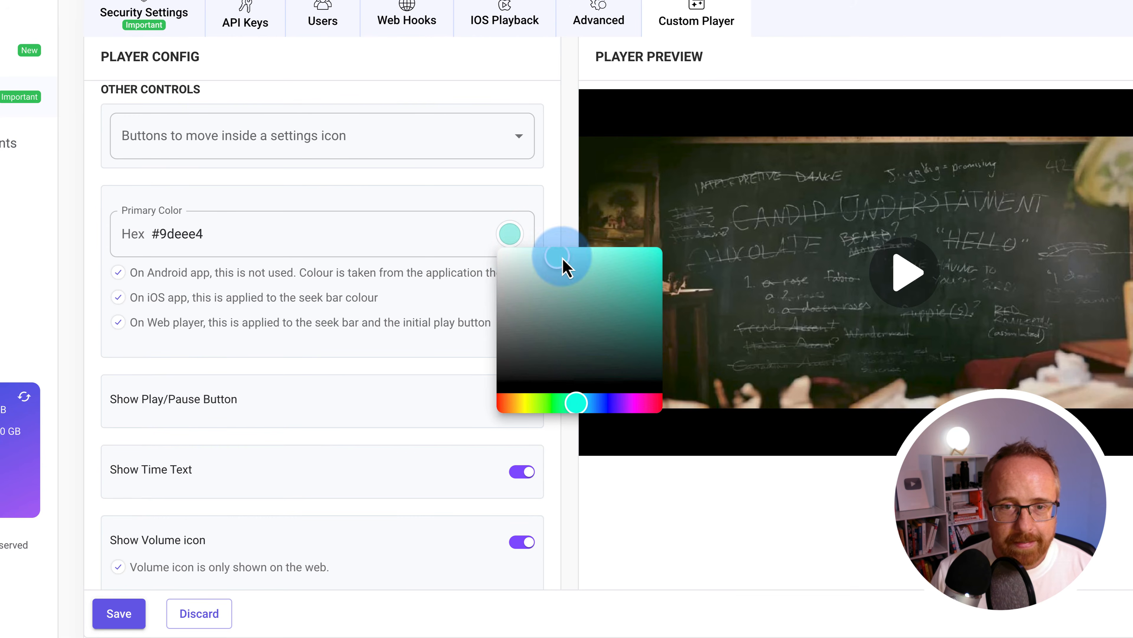
click(500, 341)
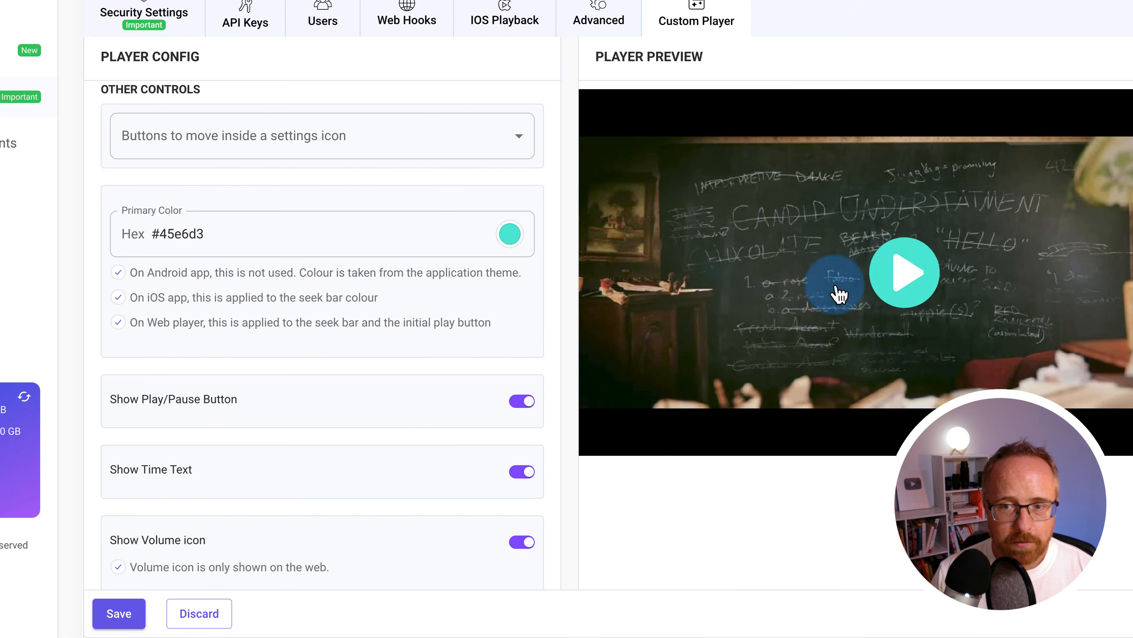
click(215, 232)
click(265, 223)
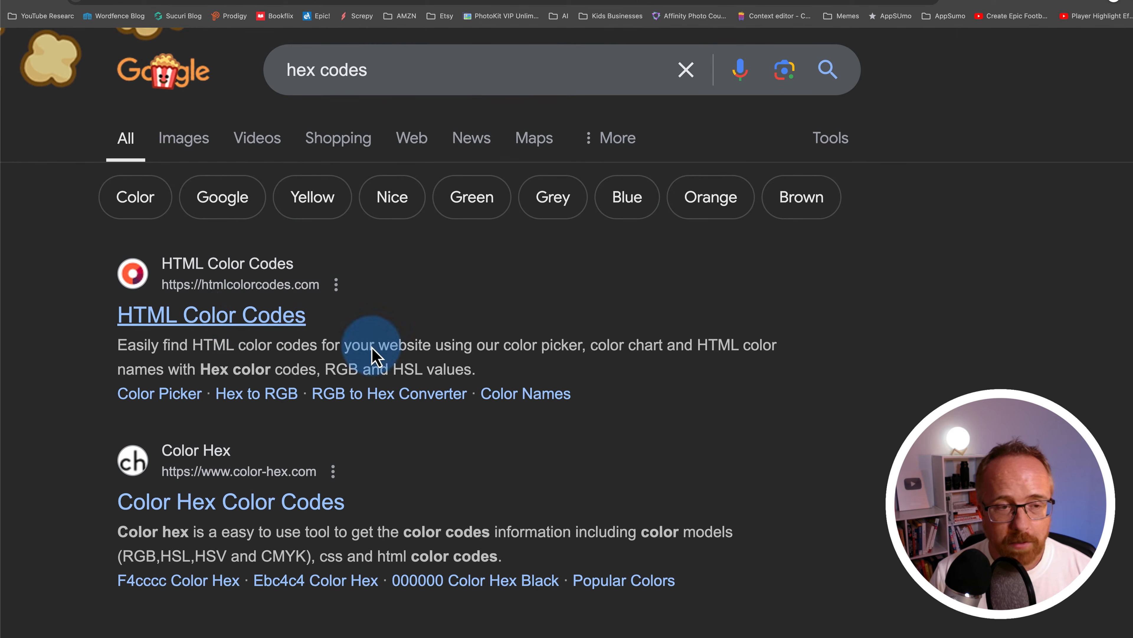
Try several shades on HTML Color Codes, settling on light blue #59B4CC and selecting its hex value
click(373, 351)
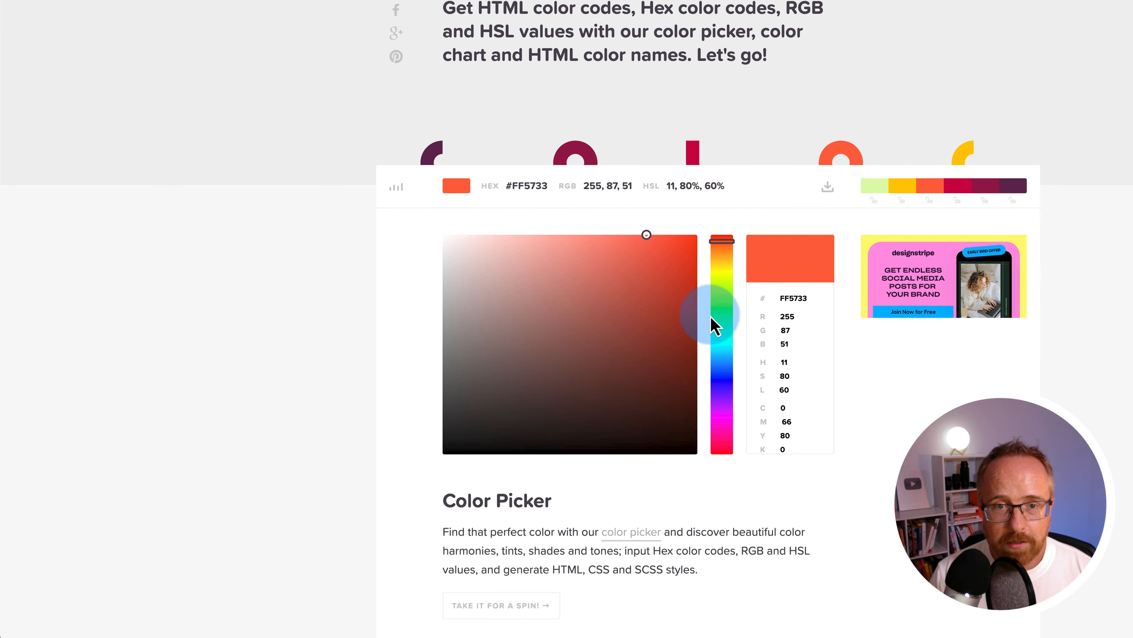
click(595, 296)
click(624, 312)
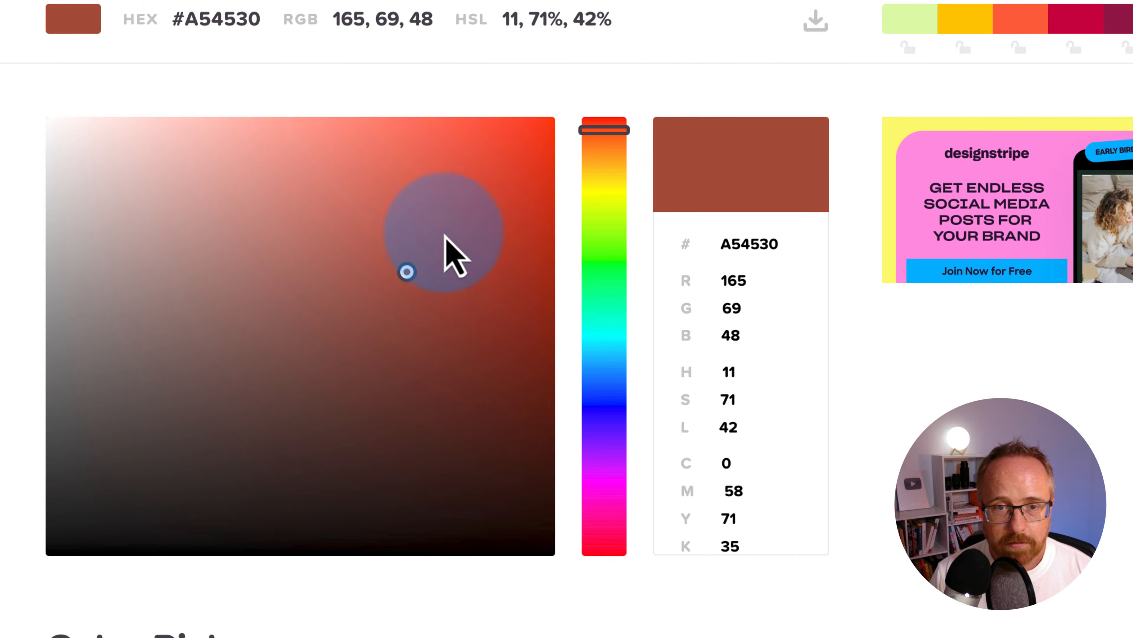
click(463, 215)
click(205, 263)
click(136, 298)
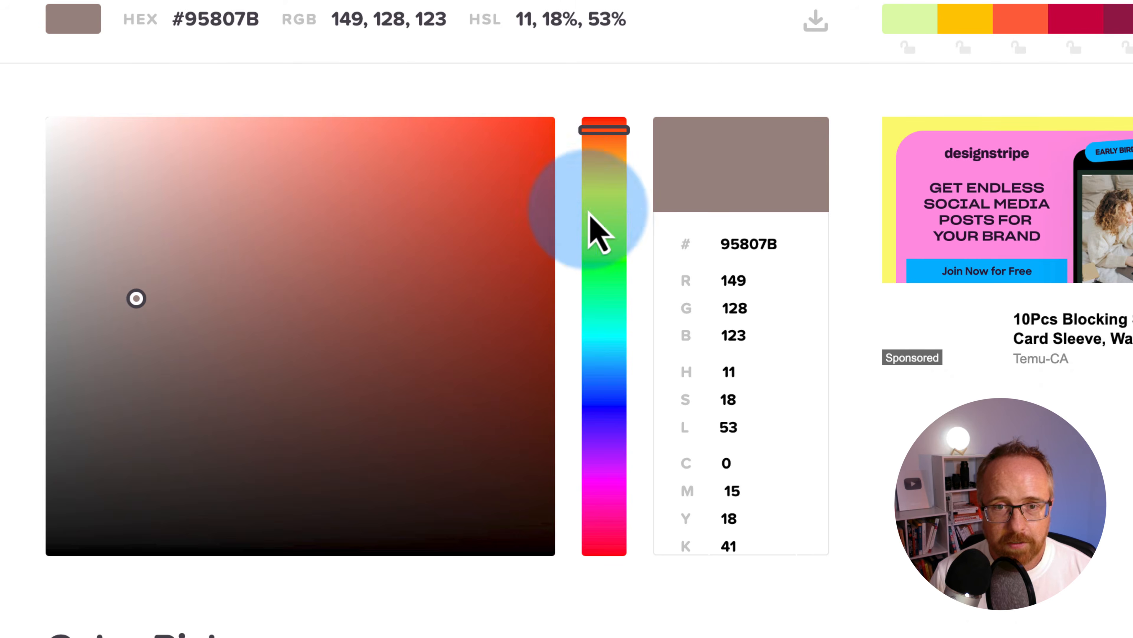
drag(590, 213, 602, 354)
click(334, 205)
click(743, 244)
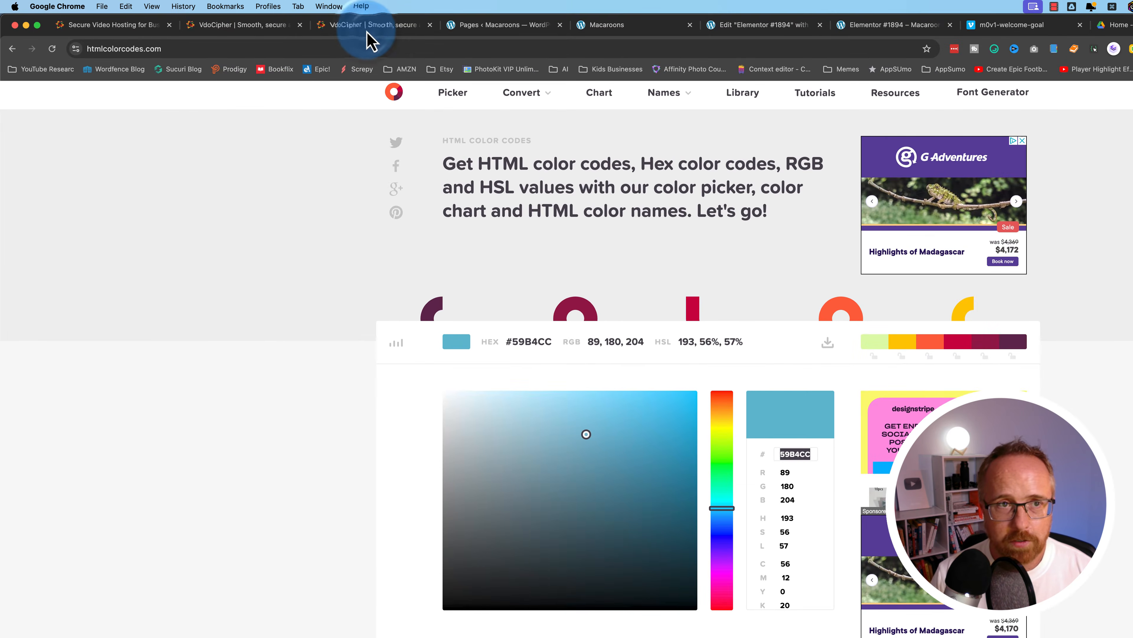
click(371, 25)
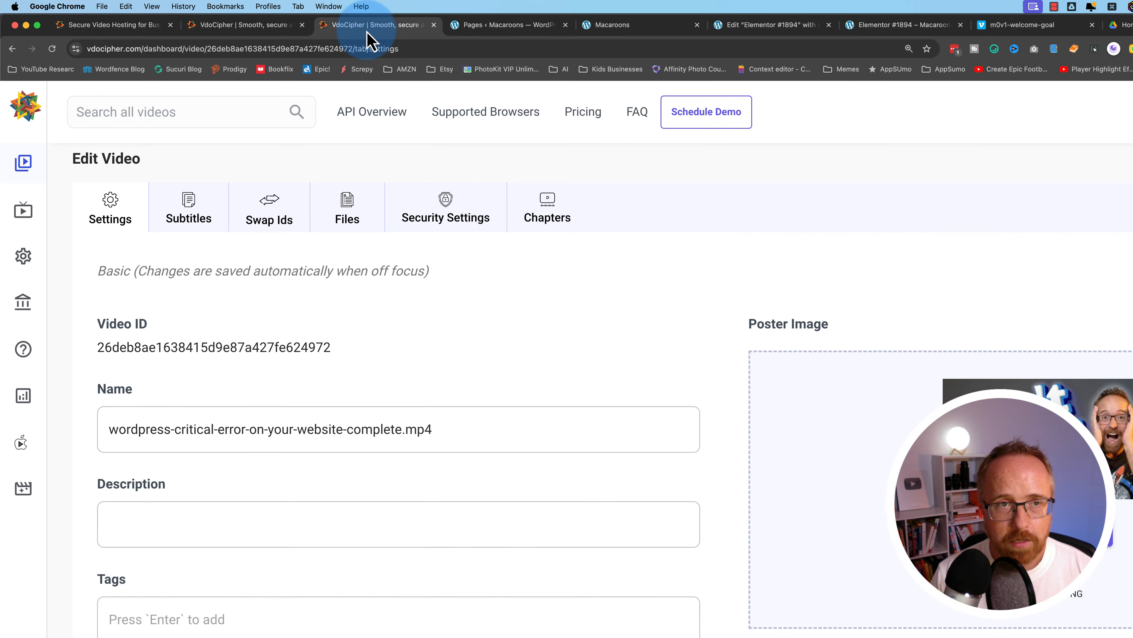
In the custom player configuration, set the play button shape to square
click(272, 31)
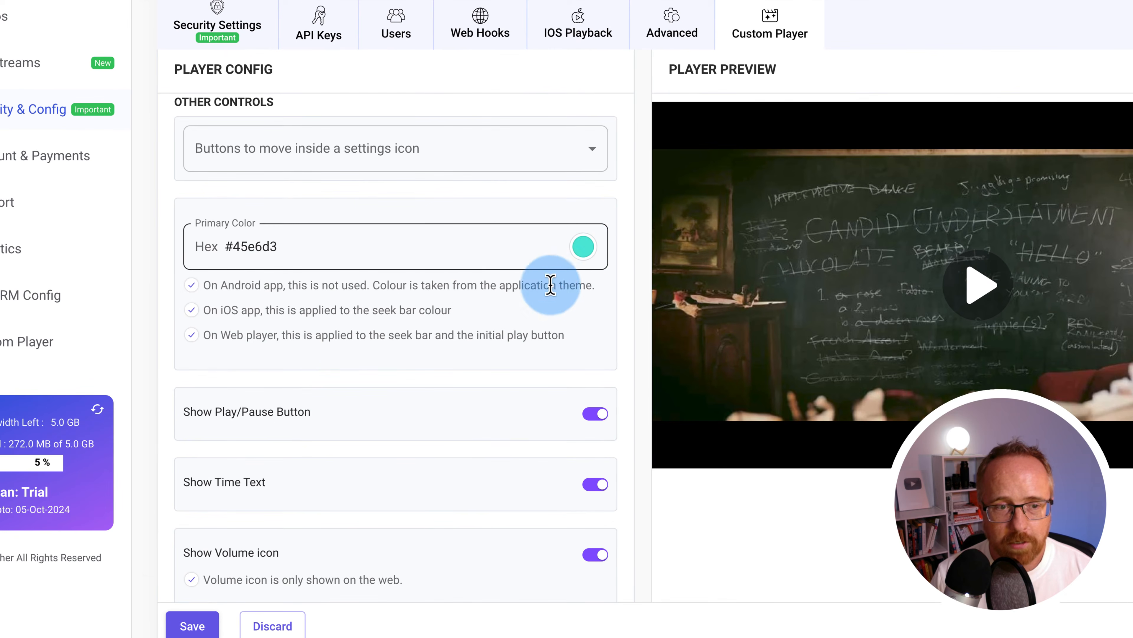
scroll(208, 250, down, 3)
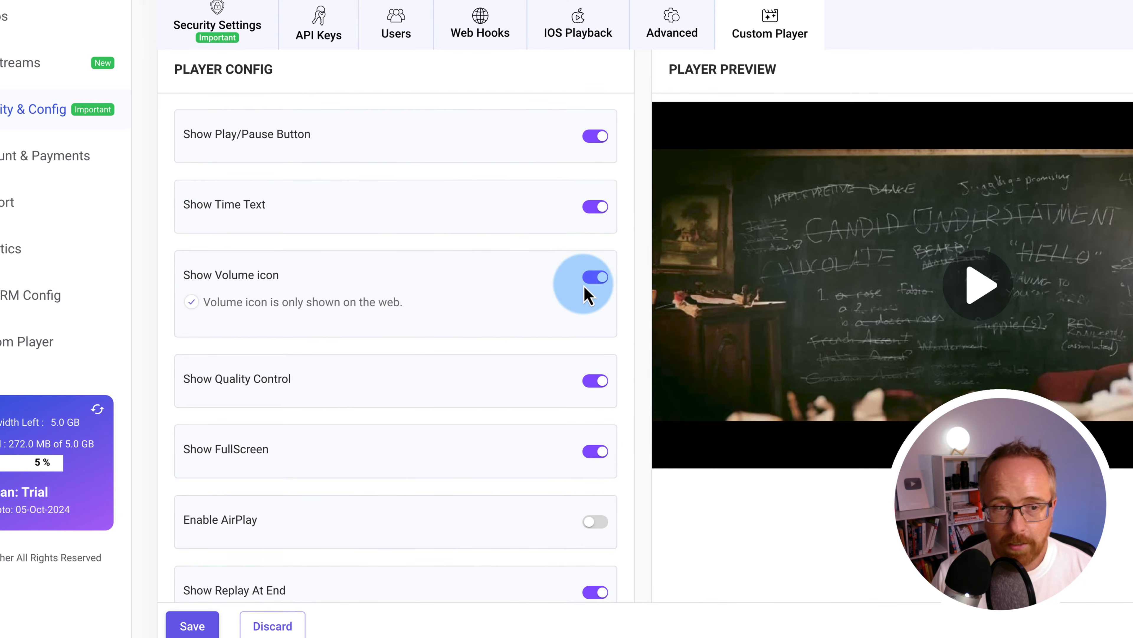
scroll(443, 347, down, 3)
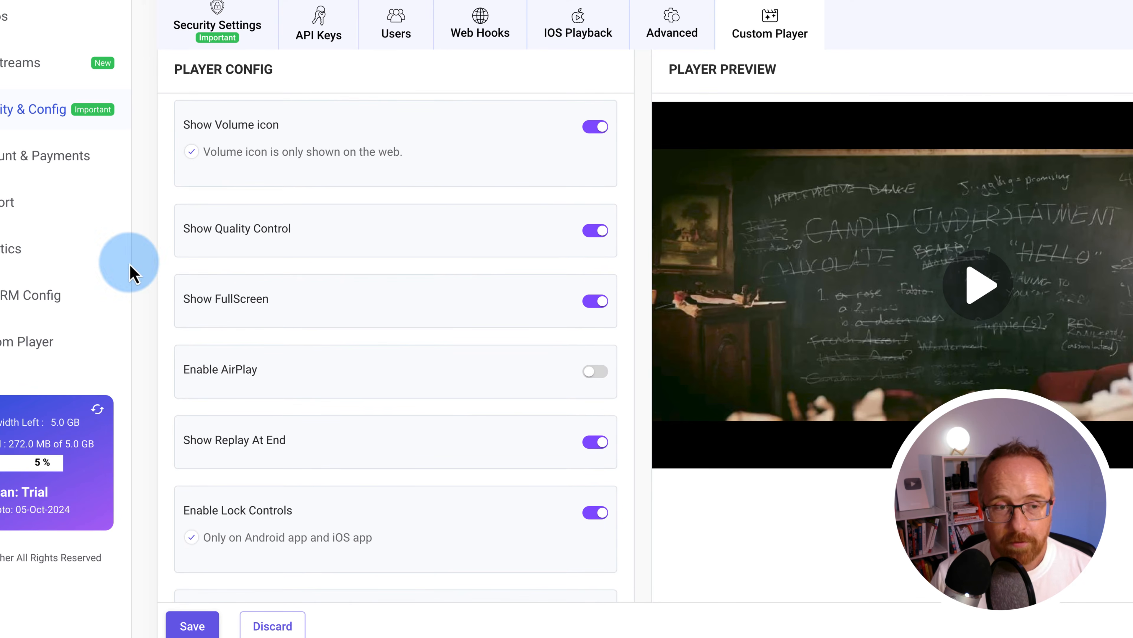
scroll(291, 347, down, 1)
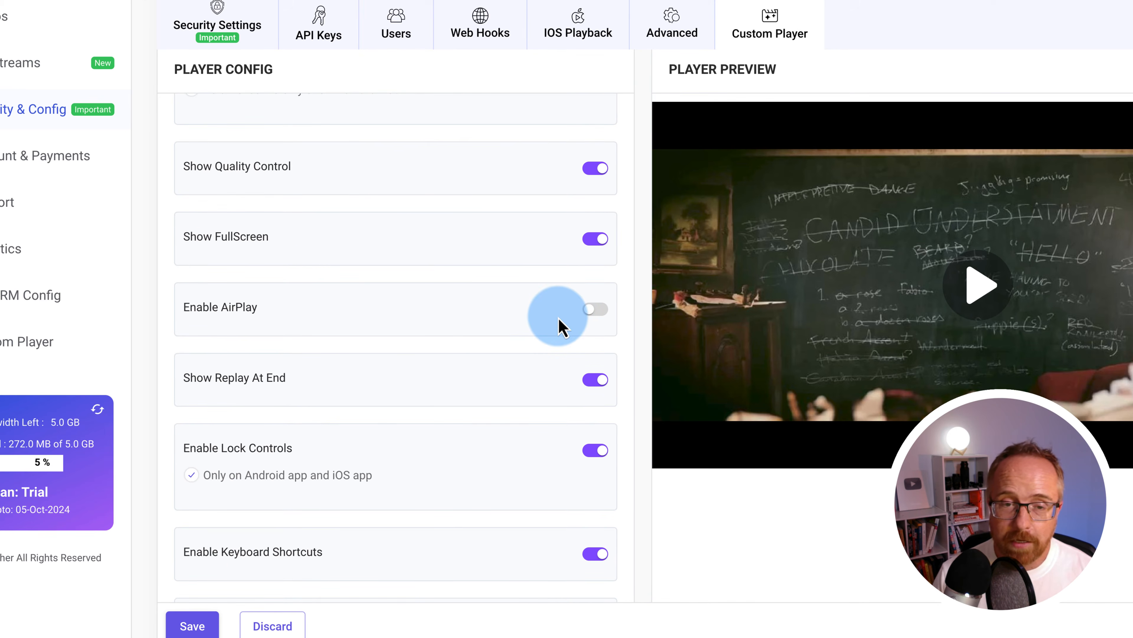
scroll(278, 315, down, 2)
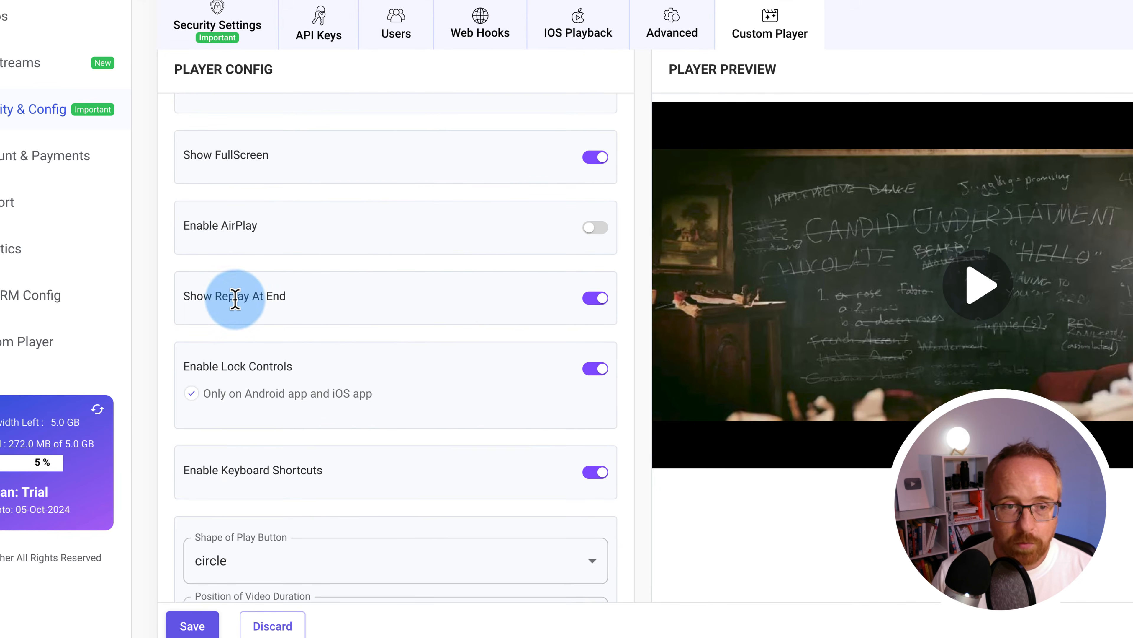
scroll(329, 398, down, 3)
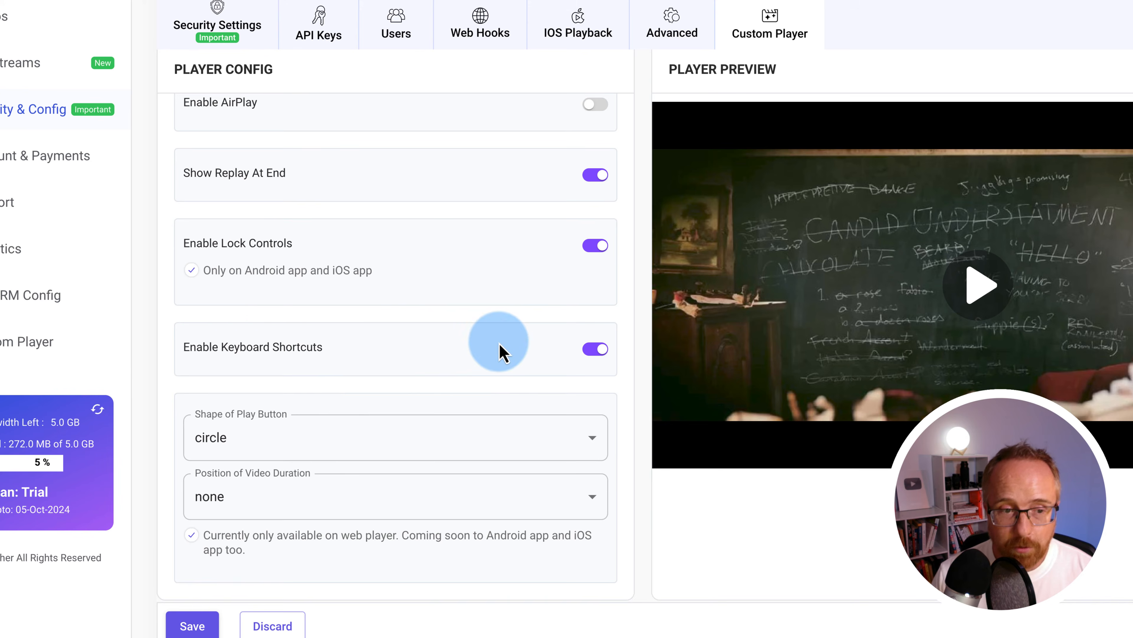
scroll(499, 346, down, 2)
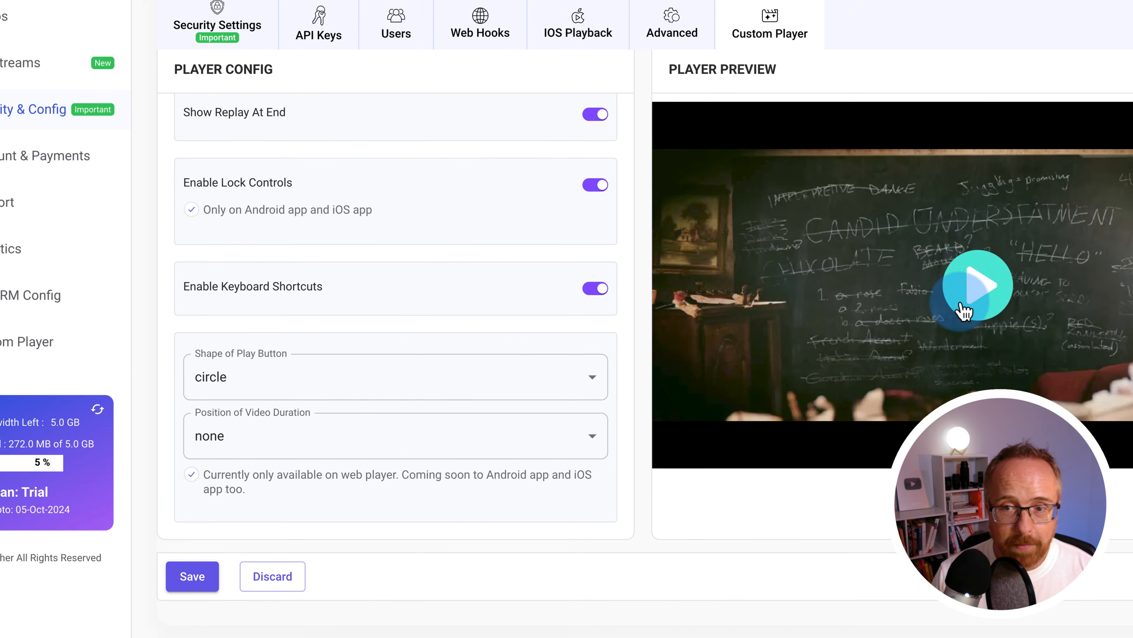
click(384, 398)
click(344, 449)
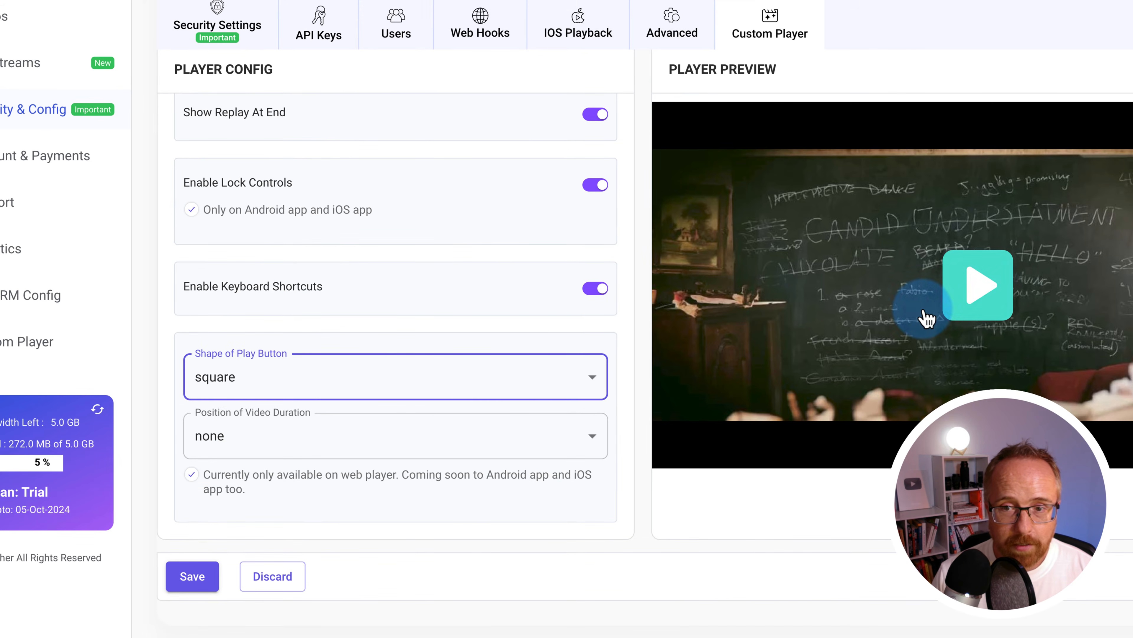
Try top-left and bottom-left video duration positions, set it back to none, and save the player
click(436, 432)
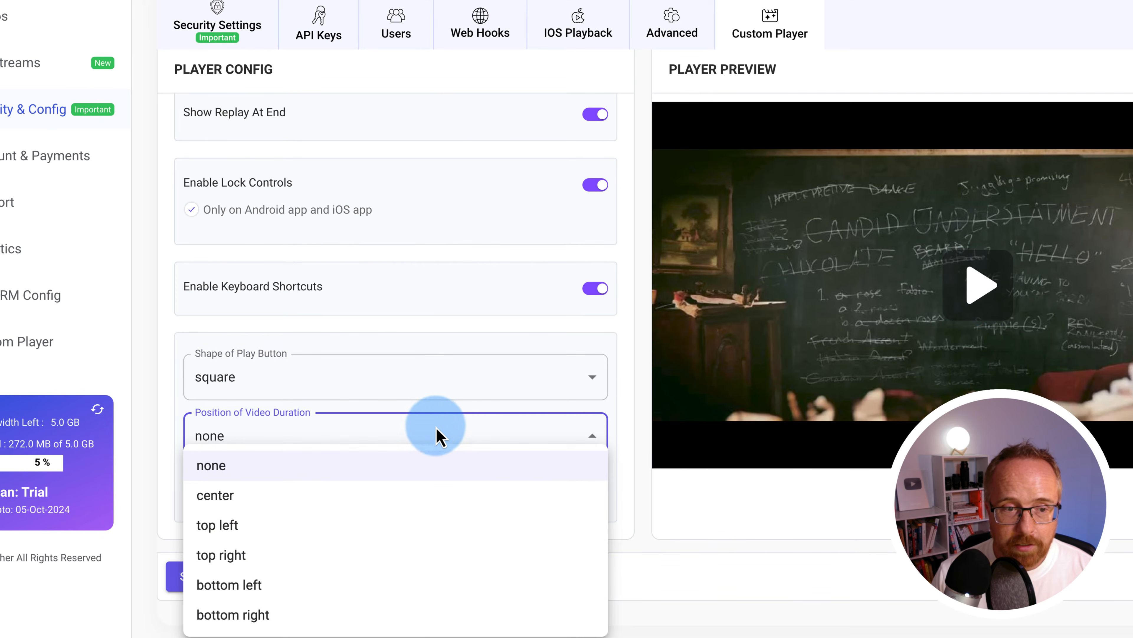
click(355, 534)
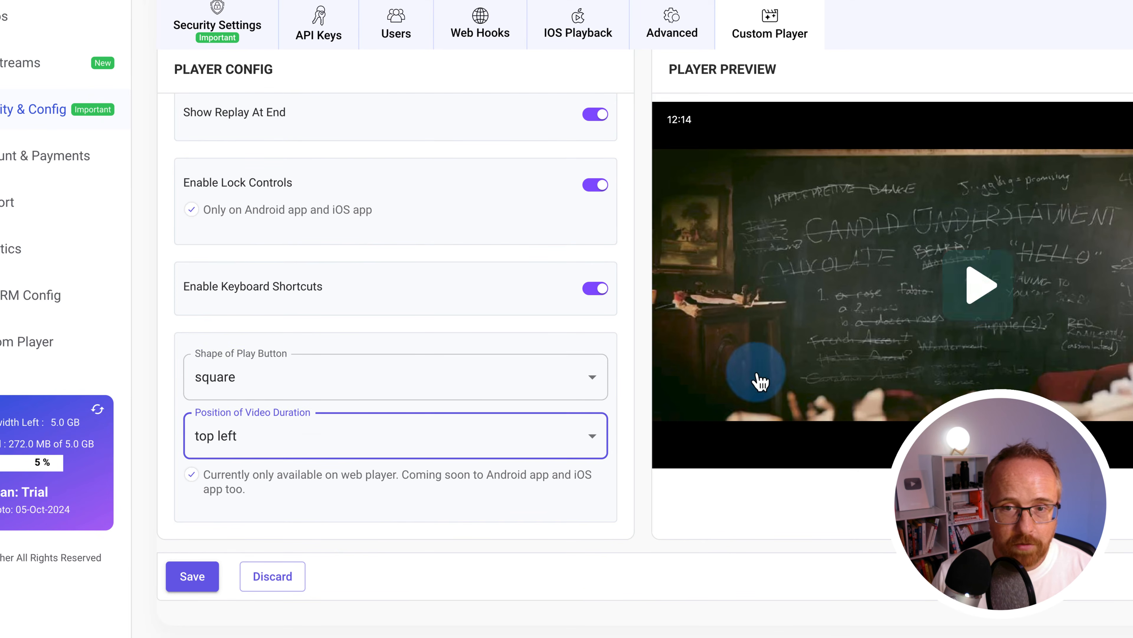
click(253, 441)
click(295, 586)
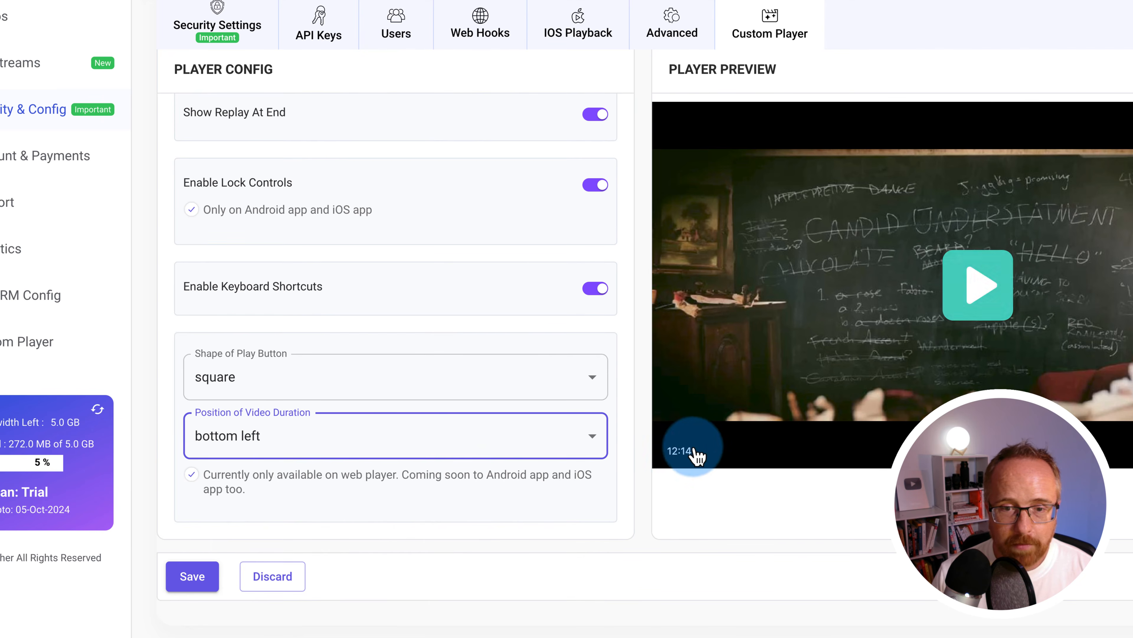
click(463, 442)
click(224, 464)
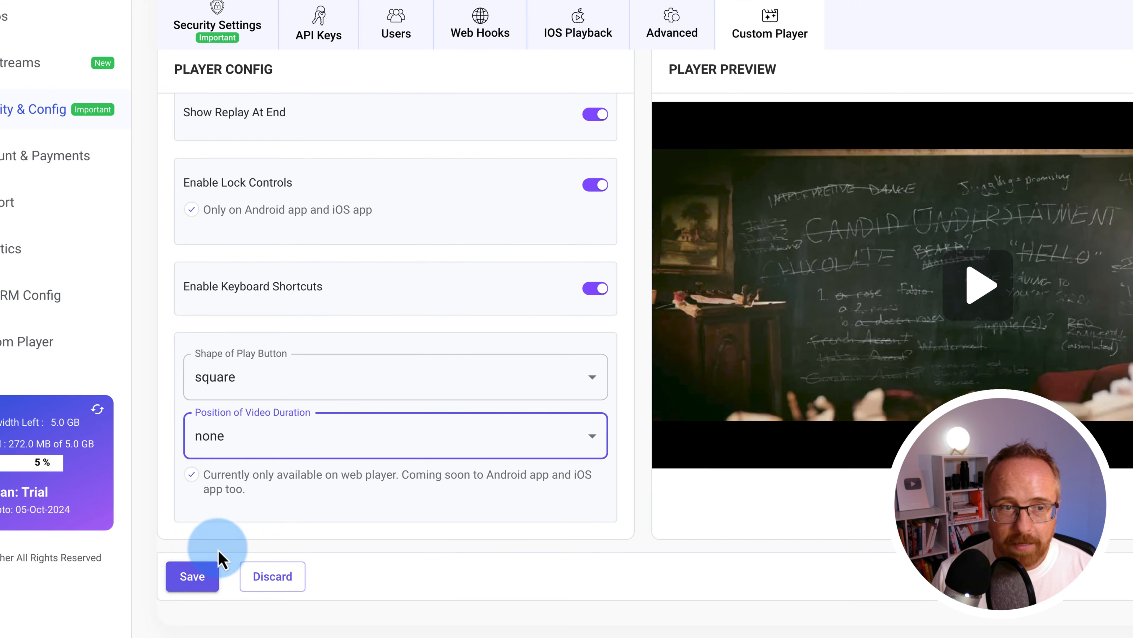
click(192, 577)
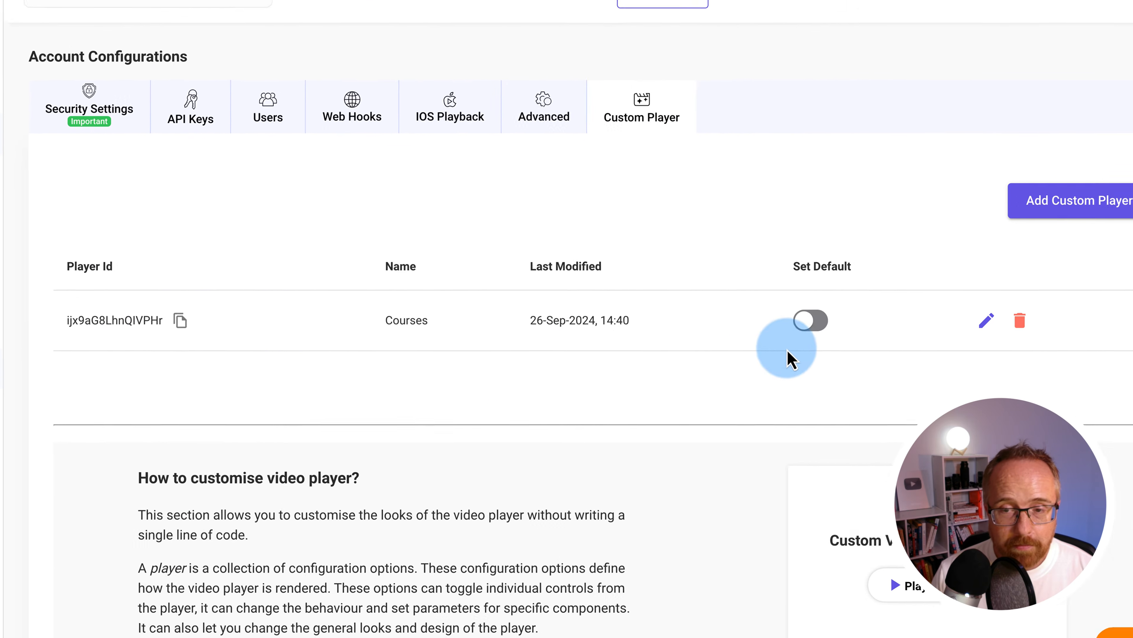
Make Courses the default player for all videos and view the Macaroons page
click(936, 294)
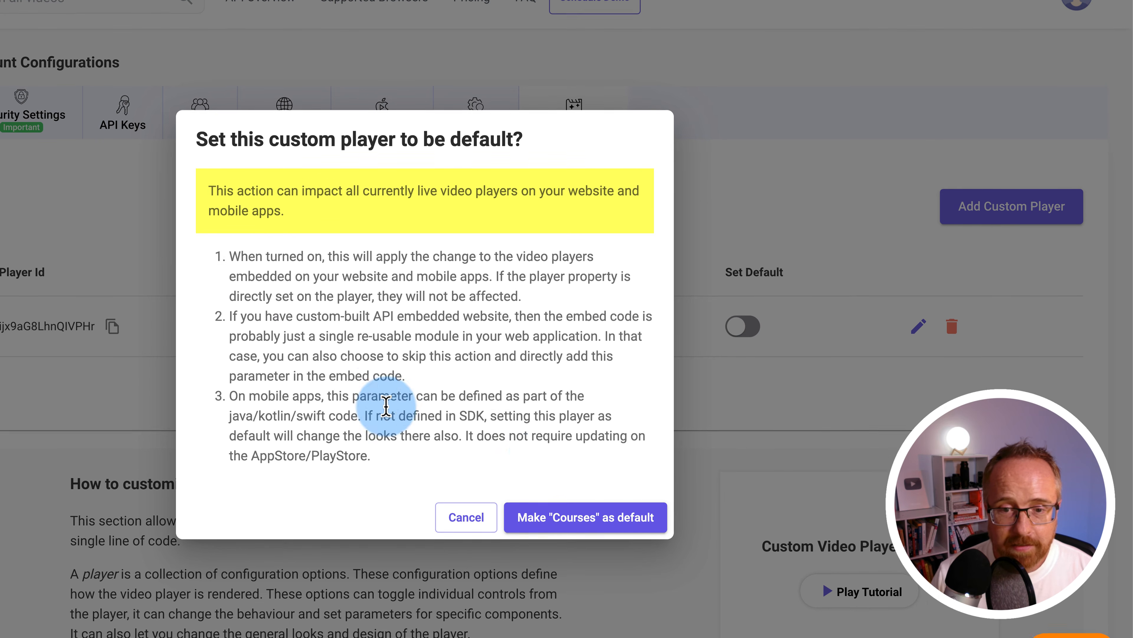
click(575, 525)
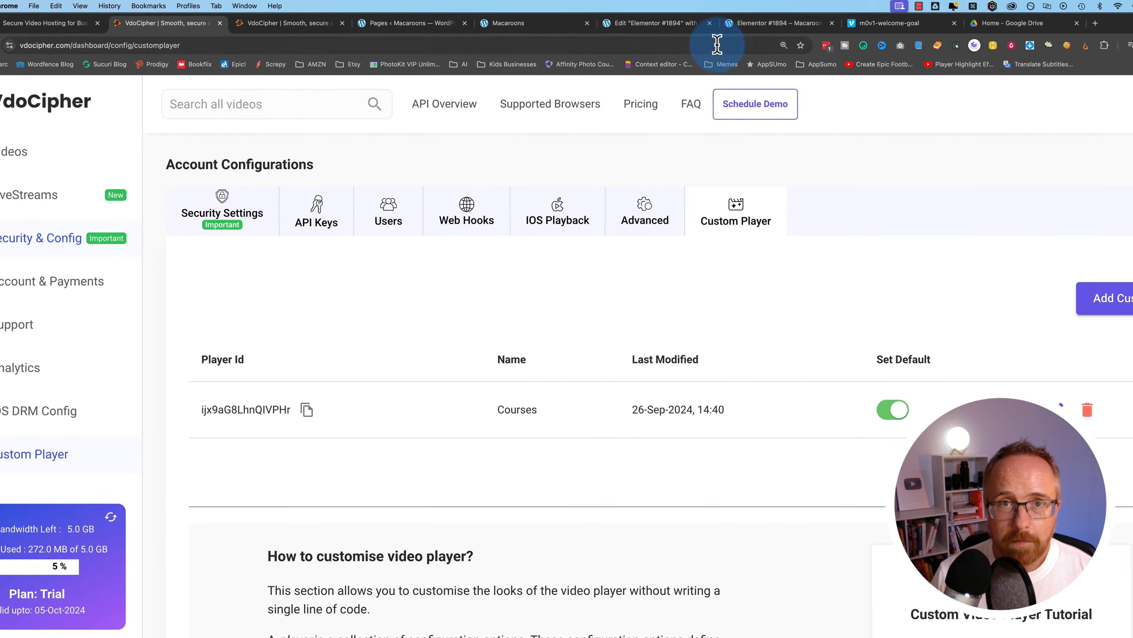
click(490, 19)
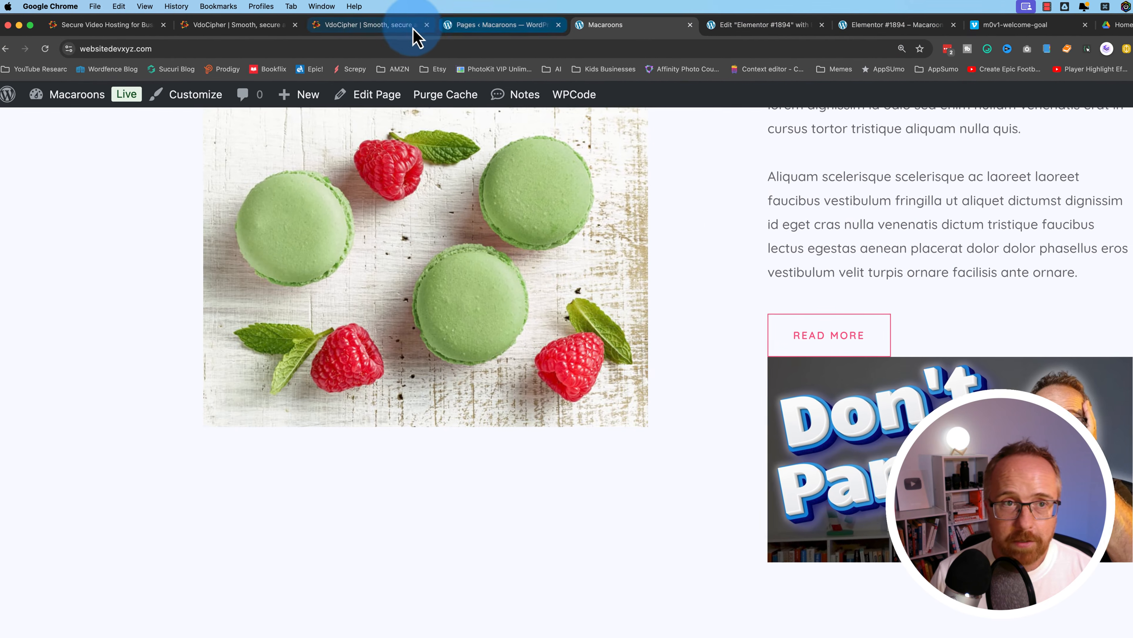
Play the Macaroons page video to check the Courses player, then return to the custom player list
click(130, 24)
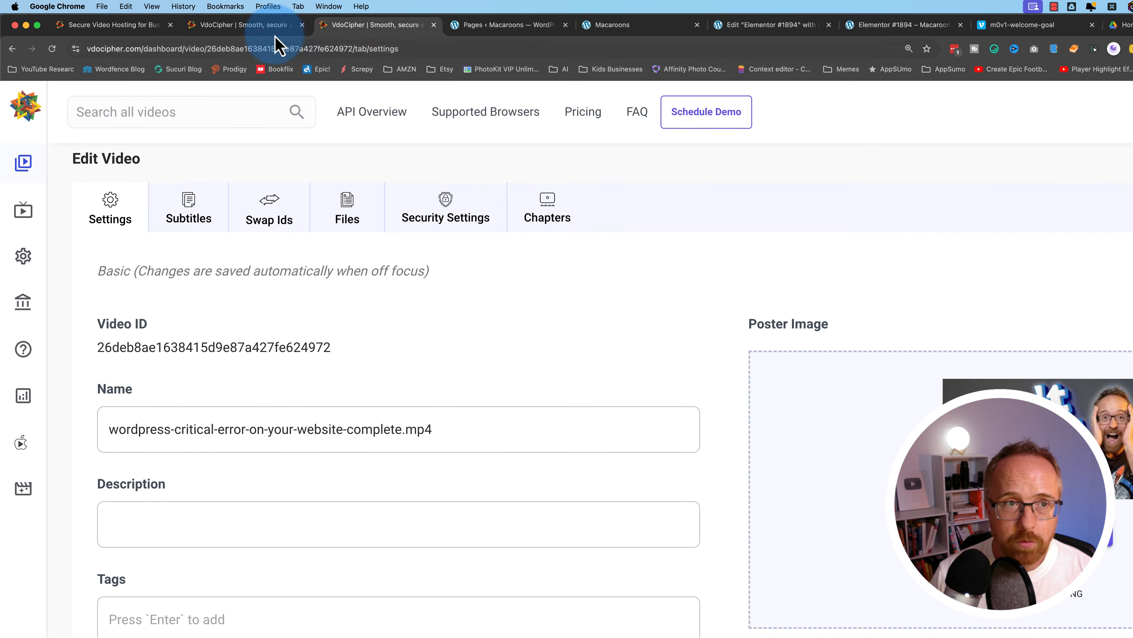
click(266, 31)
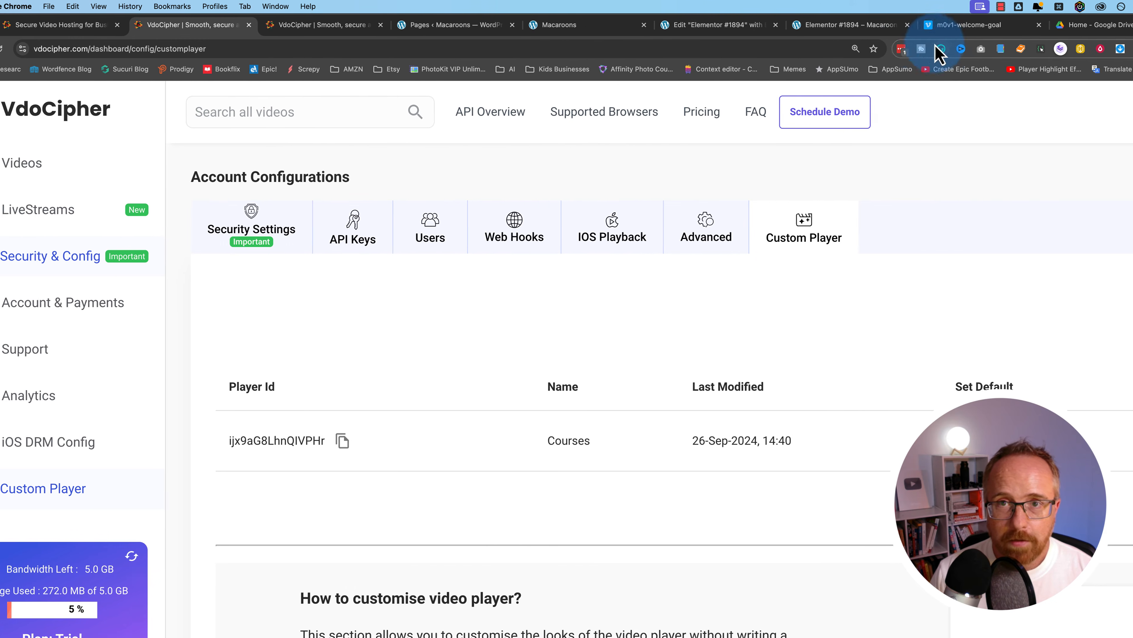
click(588, 27)
click(718, 24)
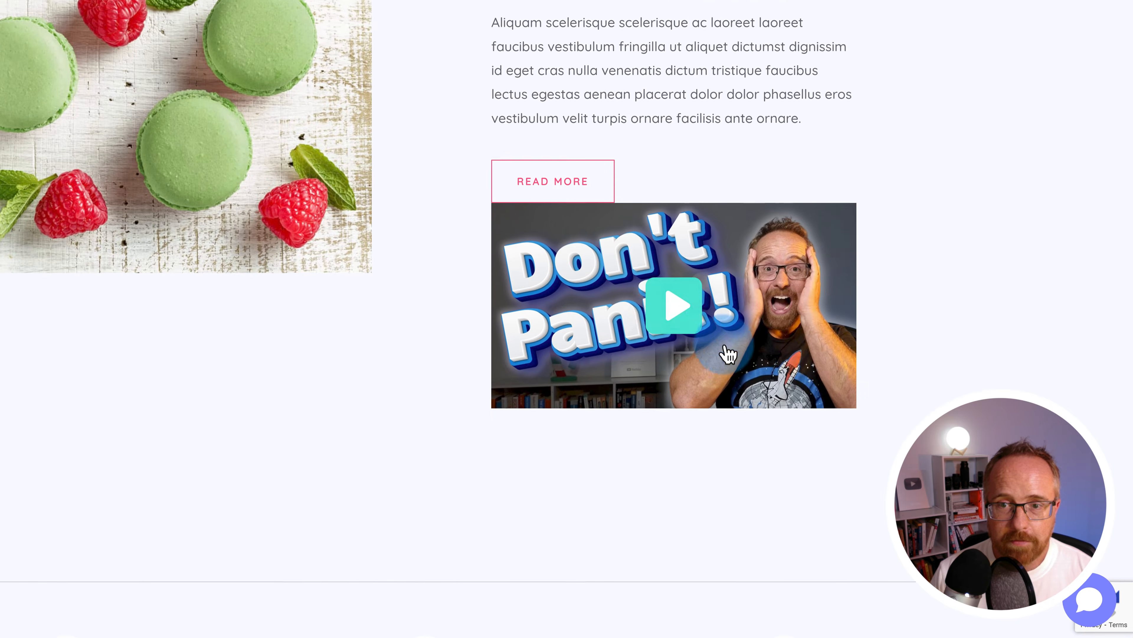
click(676, 417)
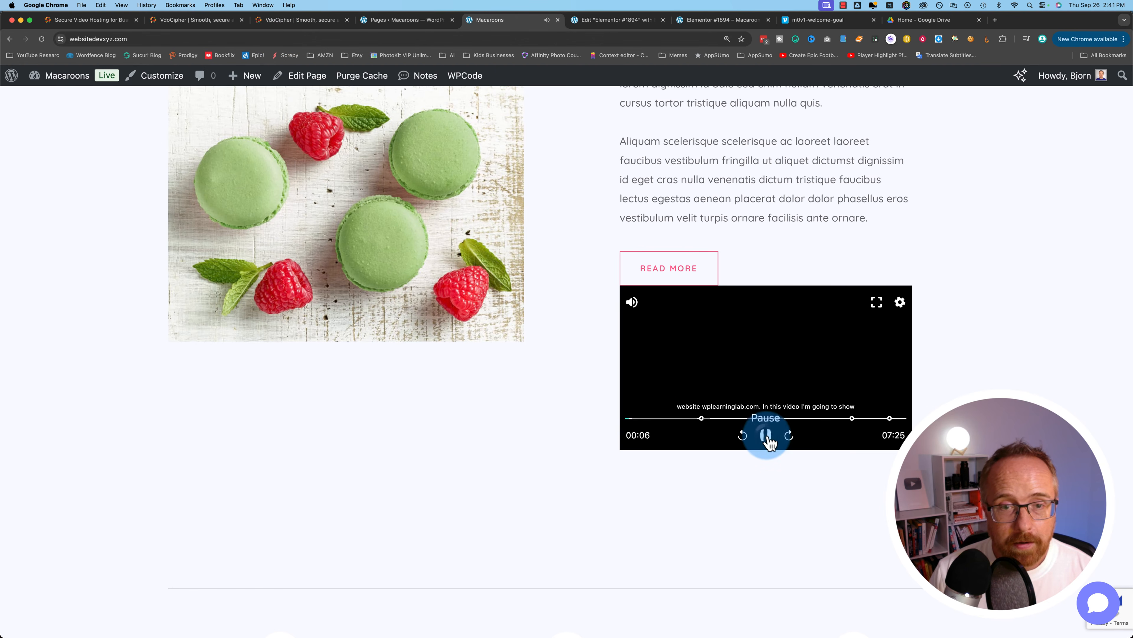
click(229, 24)
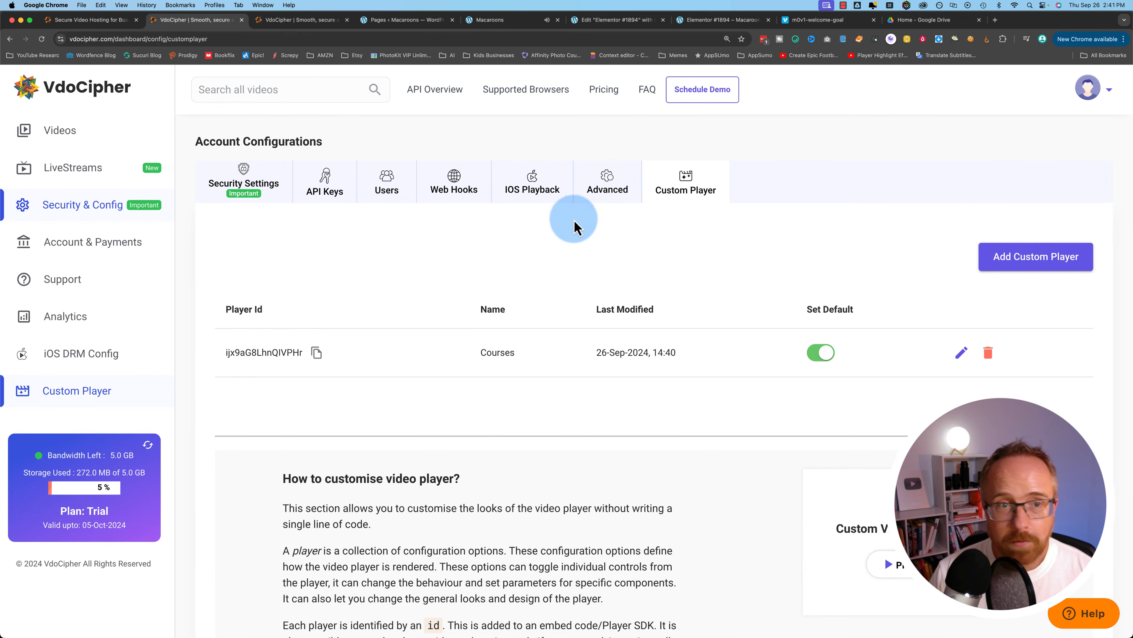
Create the VSL player with skip forward/backward, speed, caption search, captions and progress bar turned off
click(1014, 272)
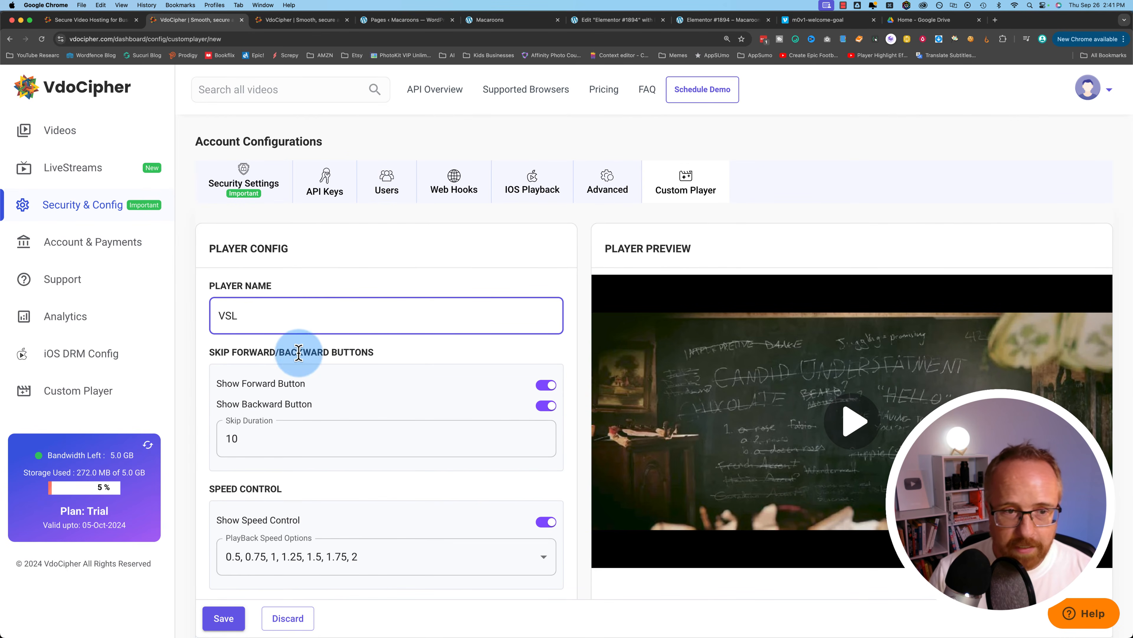
scroll(299, 353, down, 5)
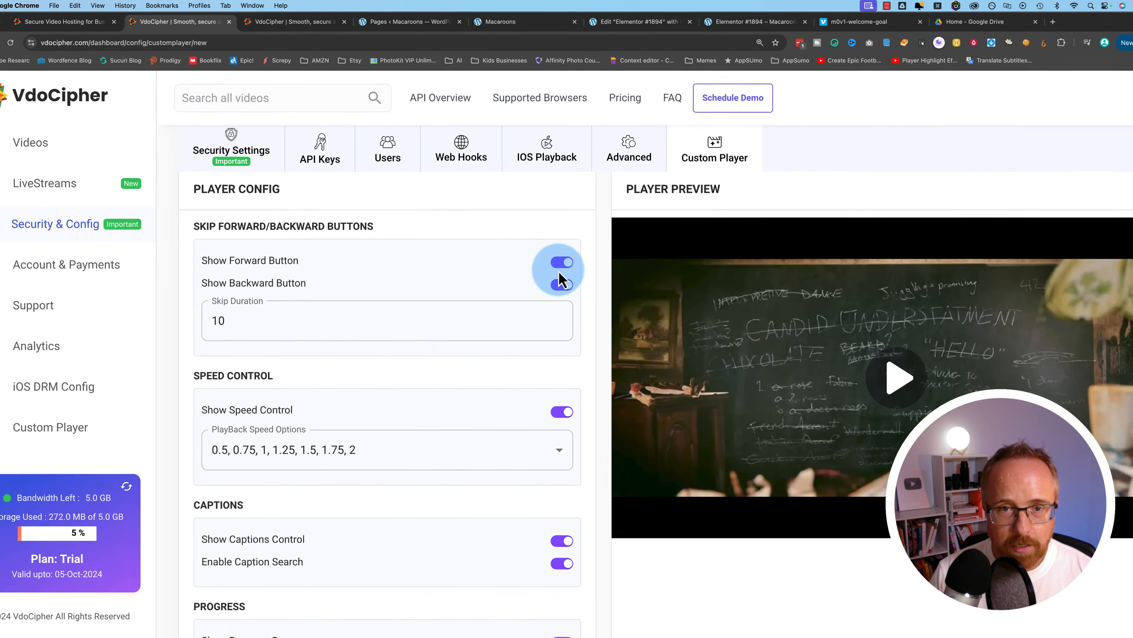
click(545, 239)
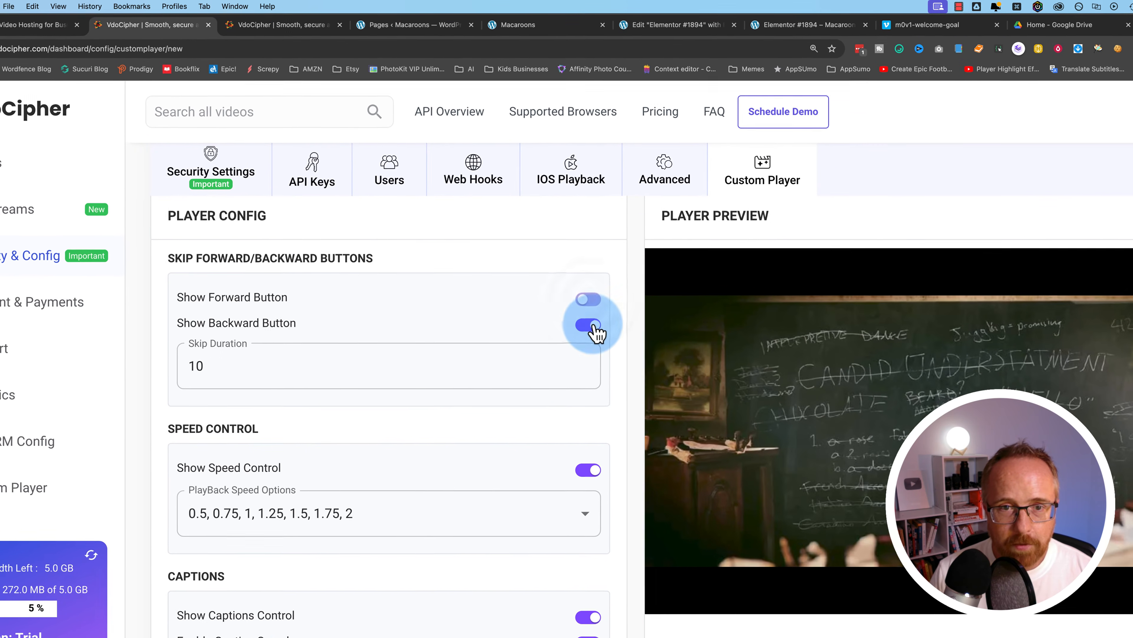
click(595, 329)
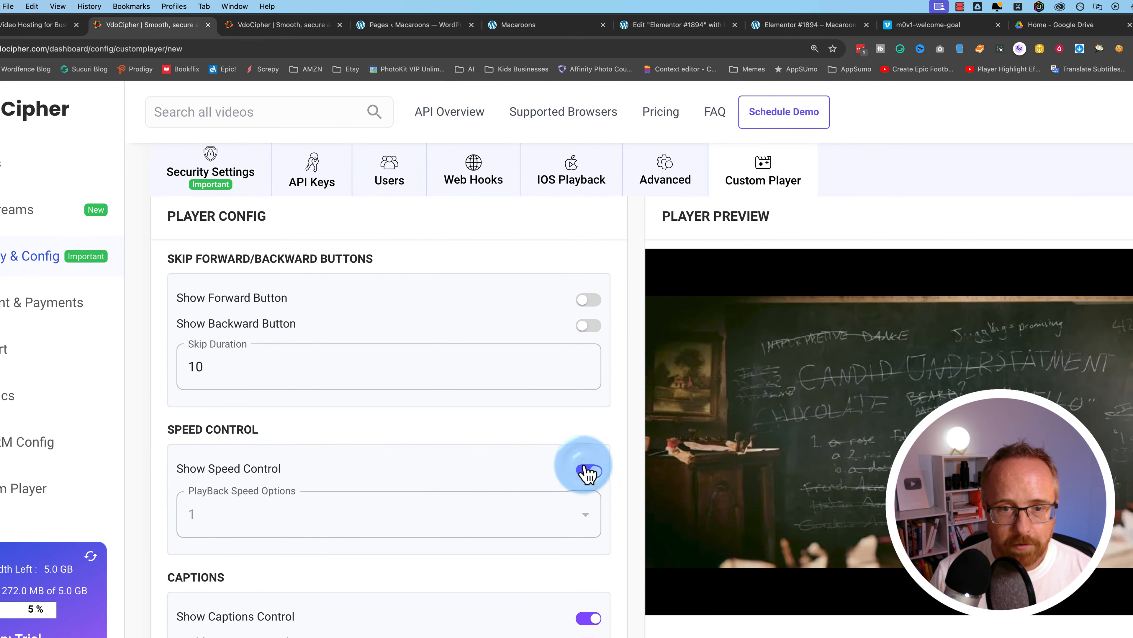
click(584, 467)
scroll(576, 477, down, 5)
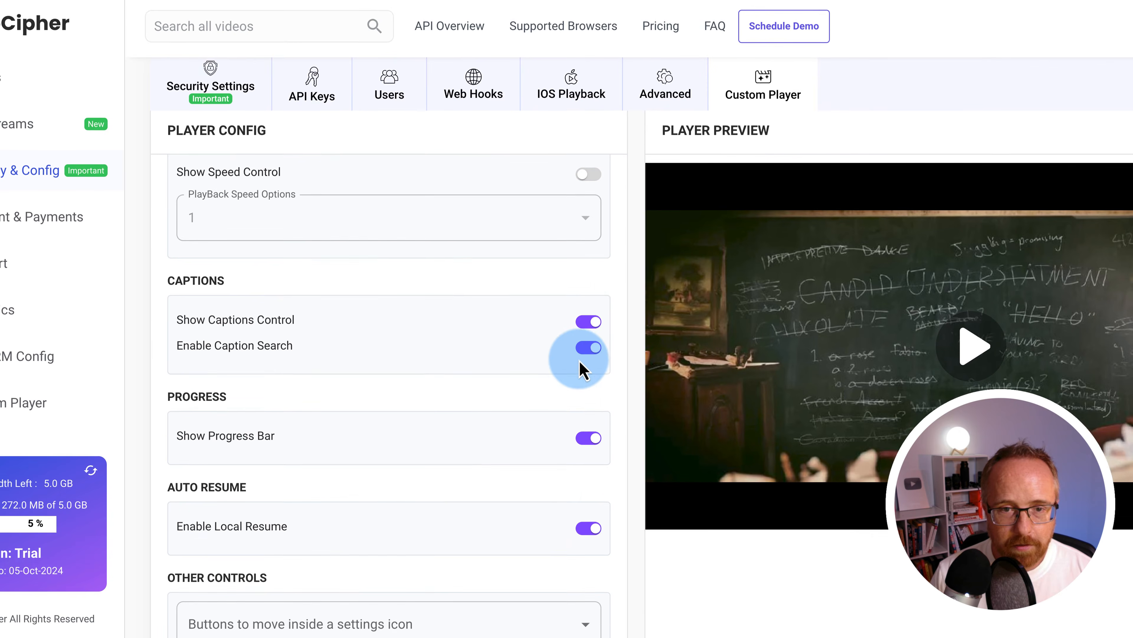
click(590, 412)
scroll(589, 370, down, 3)
click(588, 282)
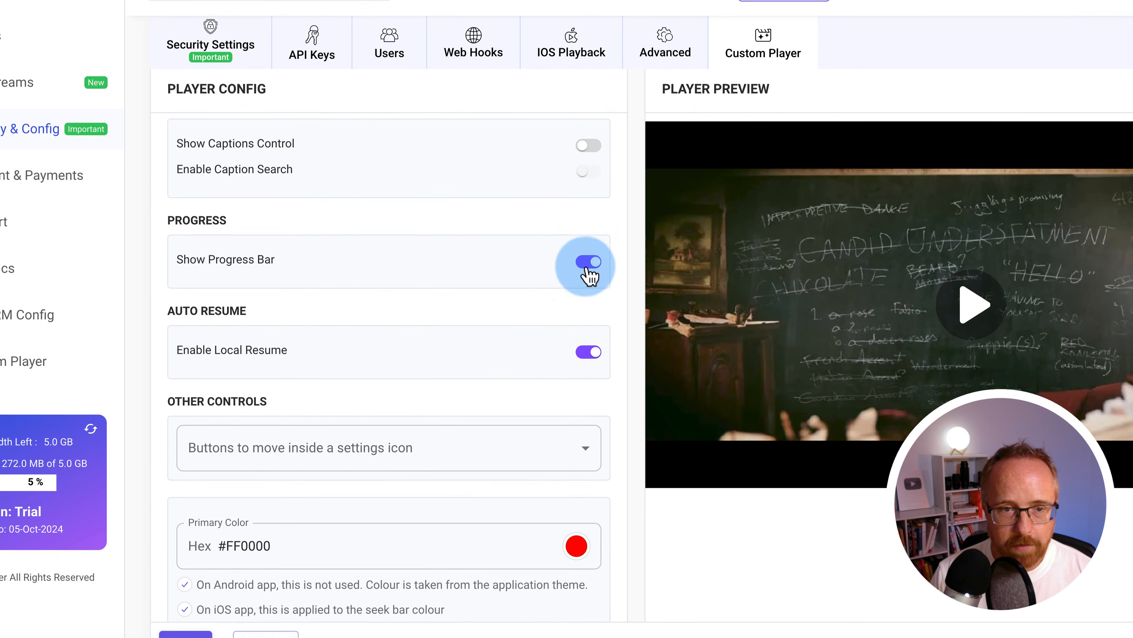
click(589, 372)
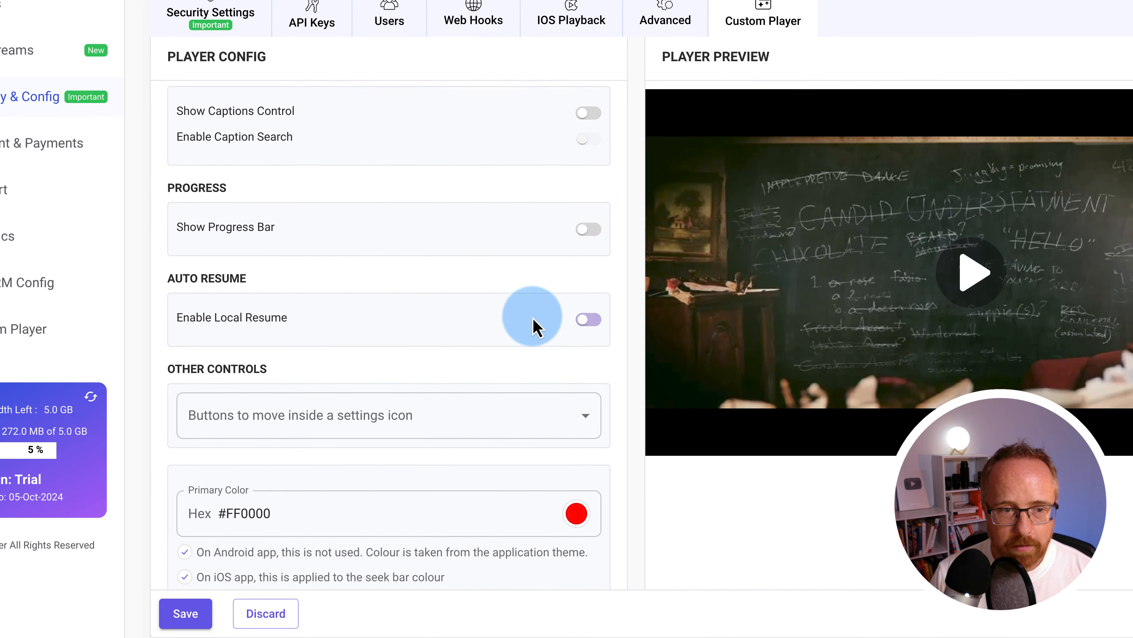
Also hide the volume icon, quality control and keyboard shortcuts, then save the VSL player
scroll(533, 320, down, 5)
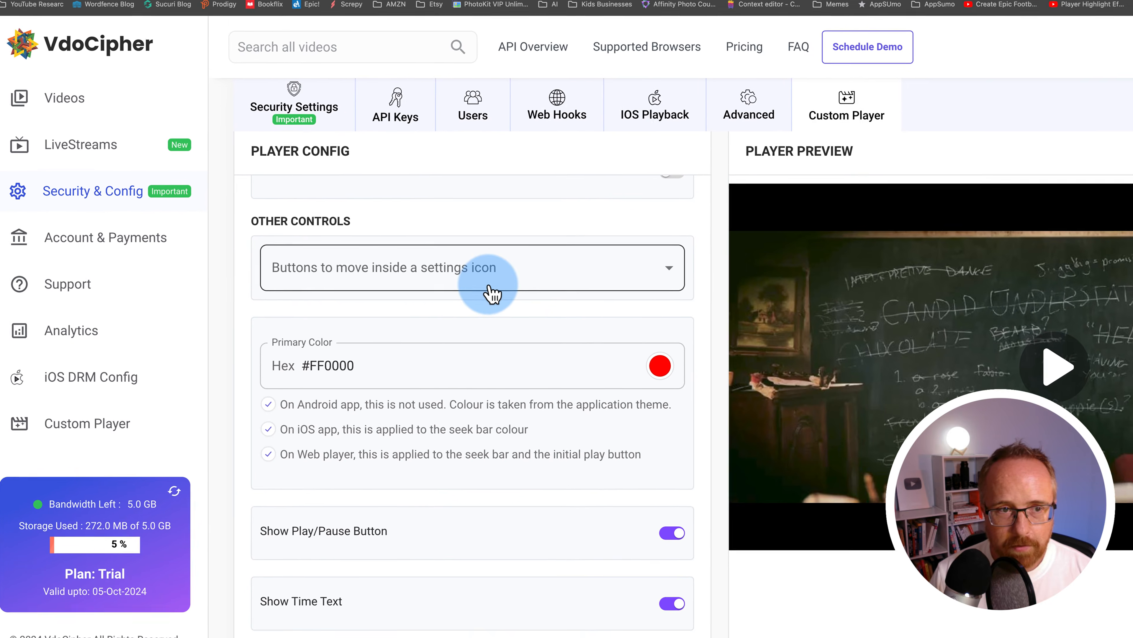
click(413, 183)
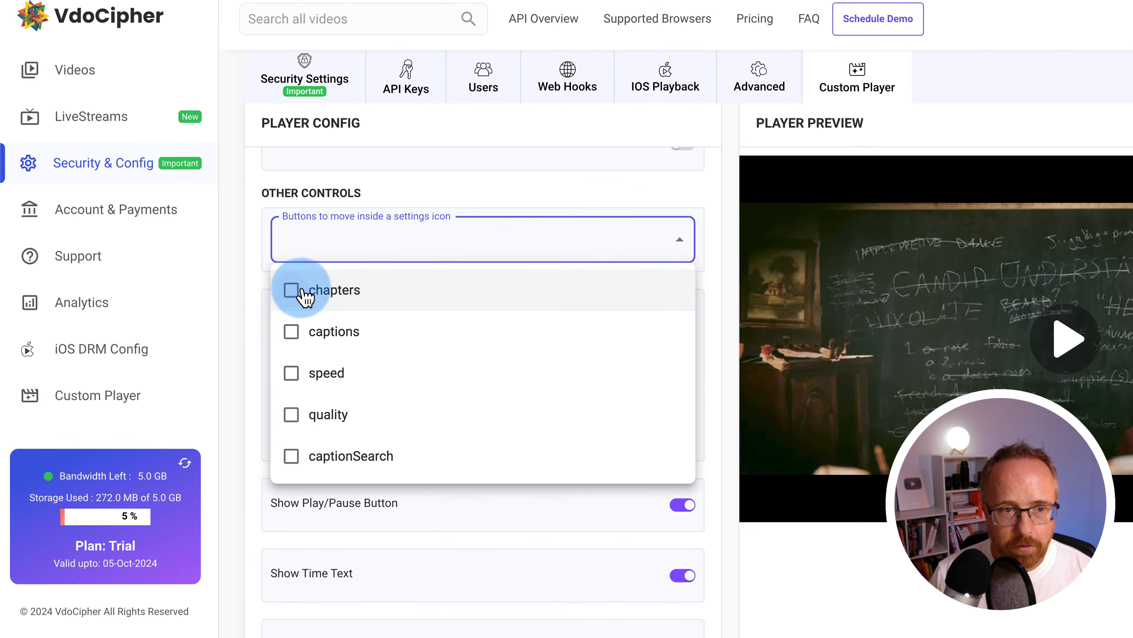
click(248, 354)
scroll(268, 355, down, 5)
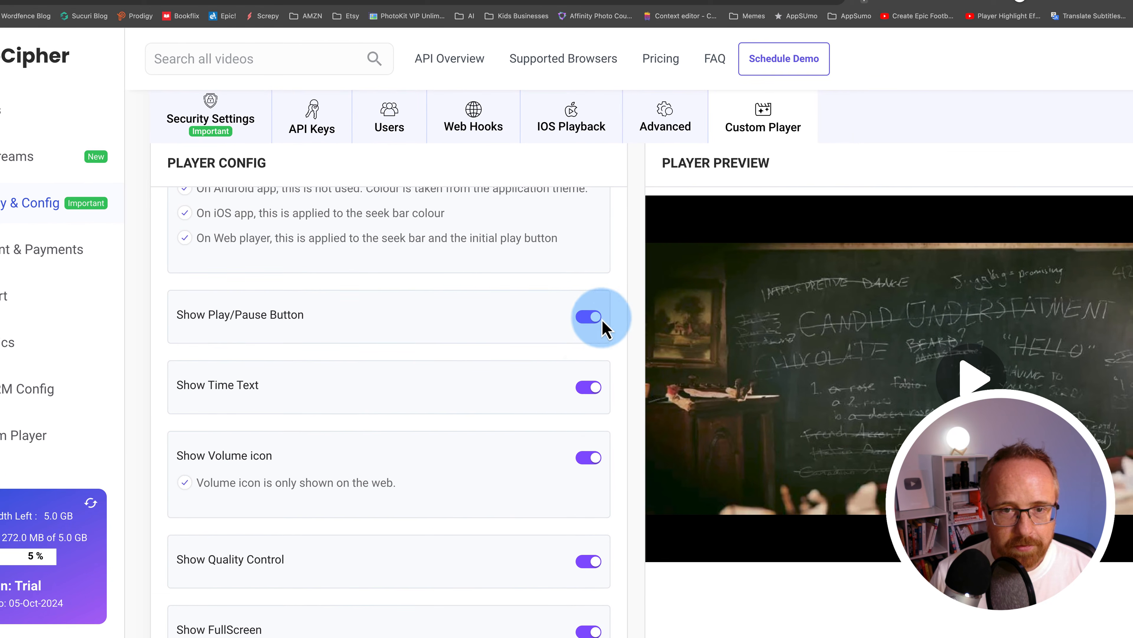
scroll(575, 393, down, 2)
click(587, 347)
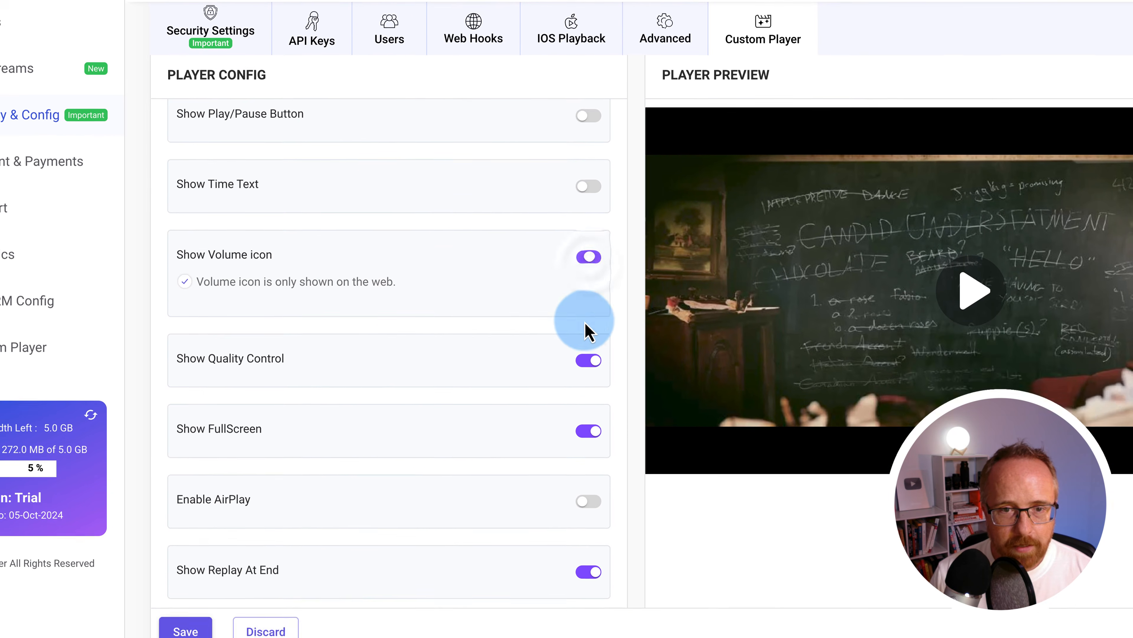
click(581, 452)
scroll(514, 433, down, 2)
scroll(513, 339, down, 2)
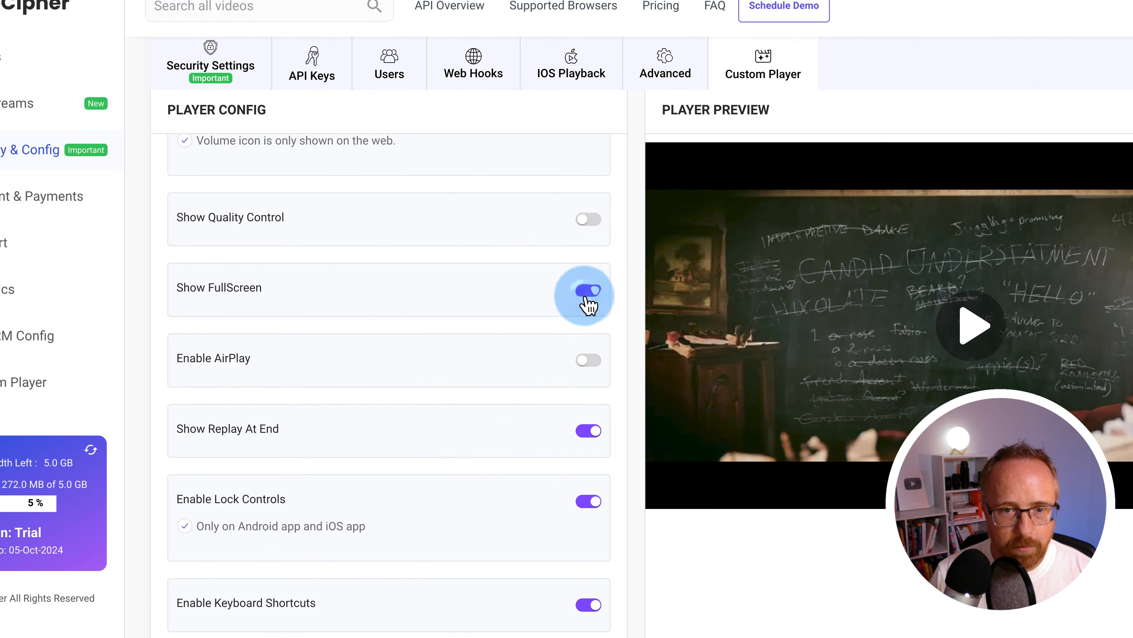
scroll(594, 380, down, 3)
click(596, 324)
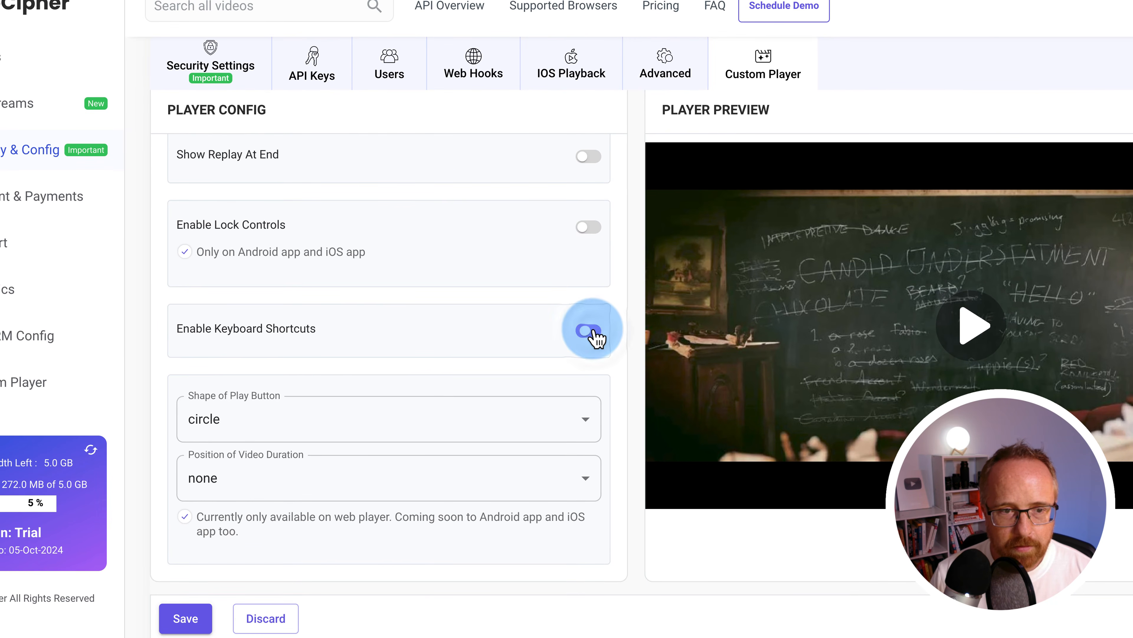
click(186, 617)
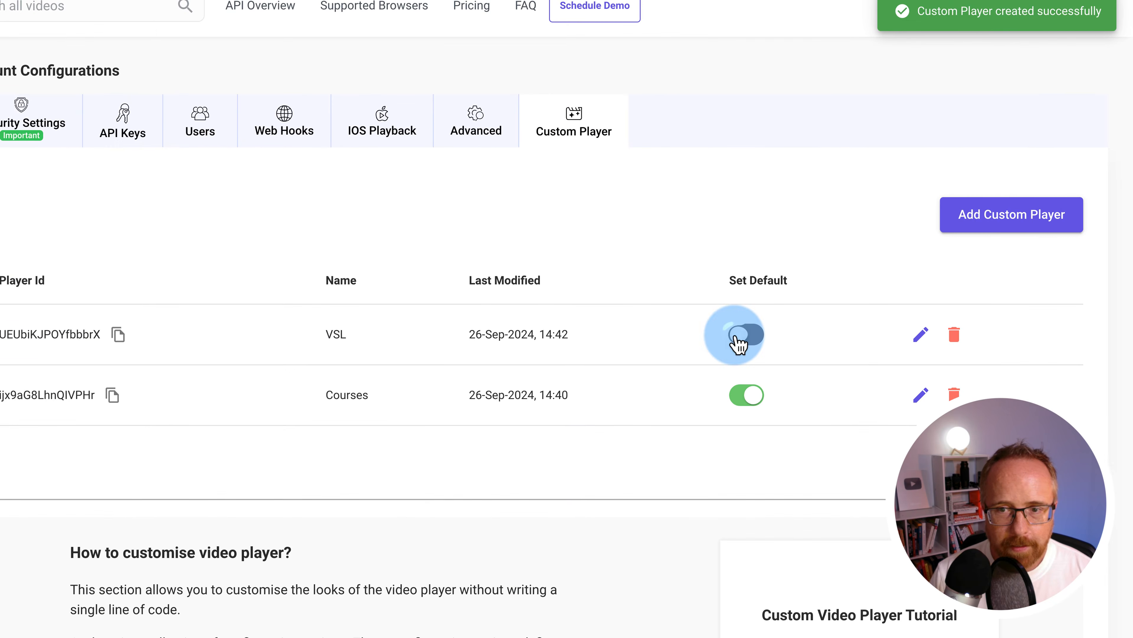
Make VSL the default player and play the Macaroons page video to test it
click(1022, 282)
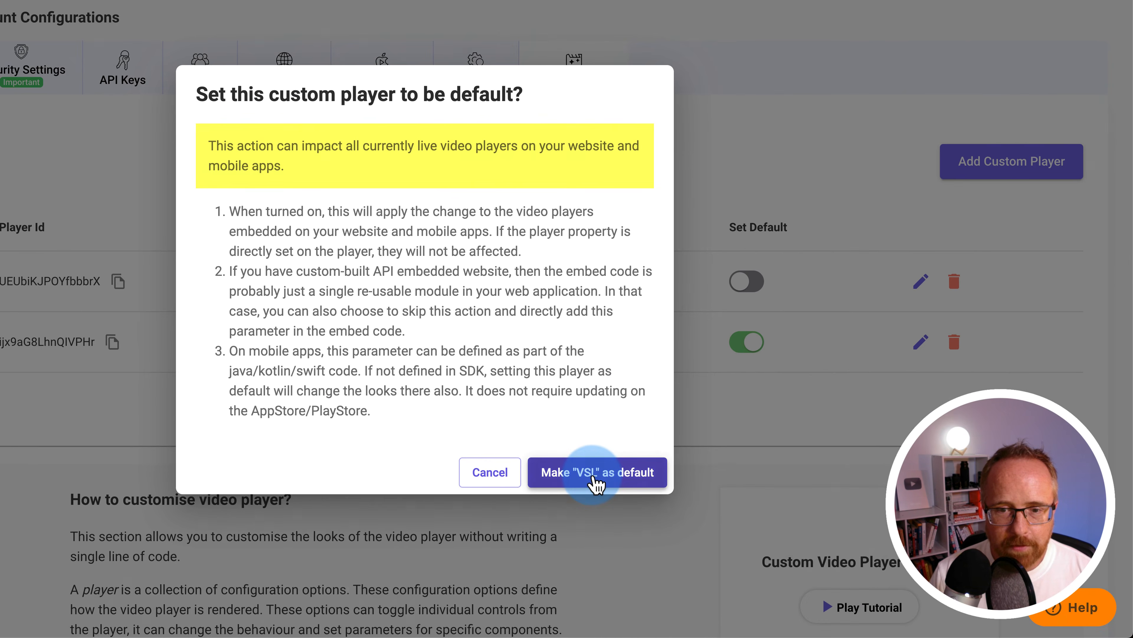
click(596, 474)
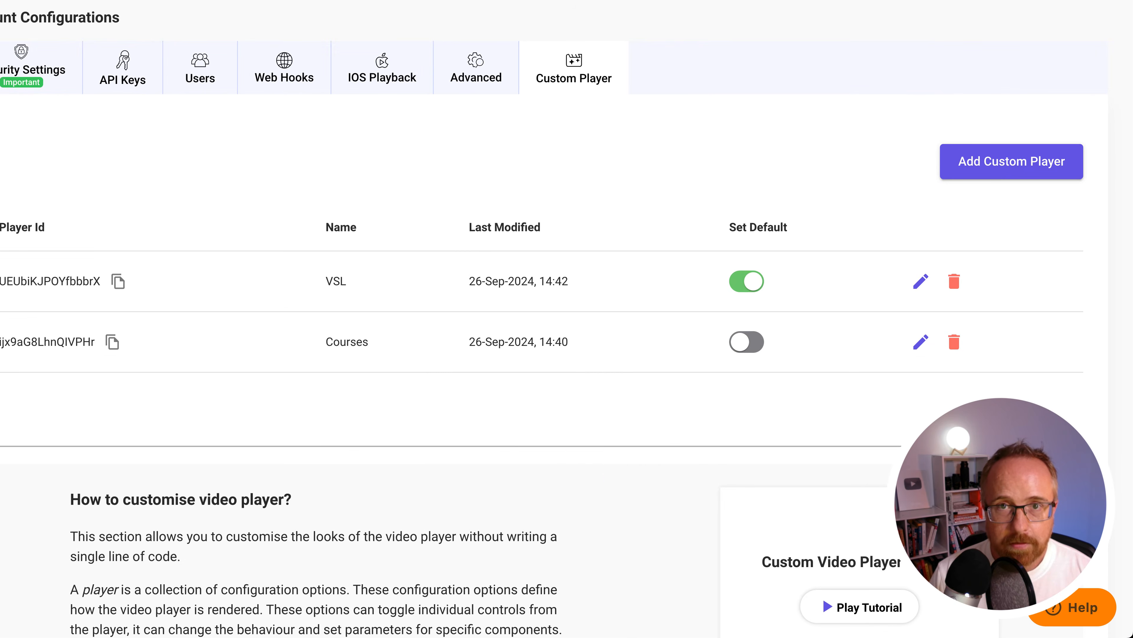
click(579, 33)
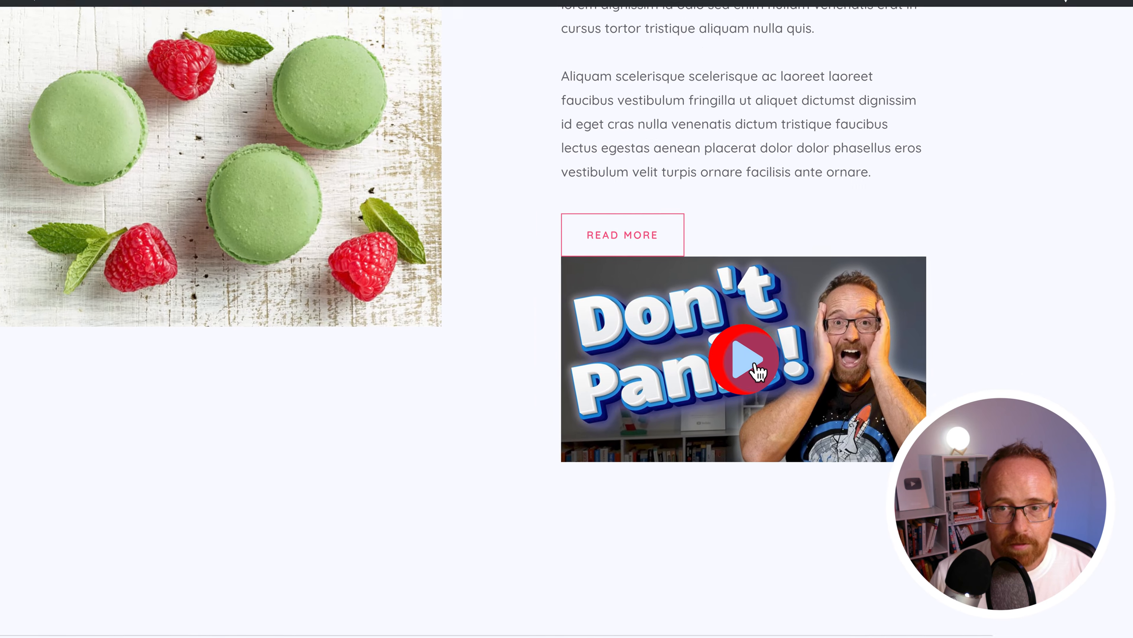
click(872, 462)
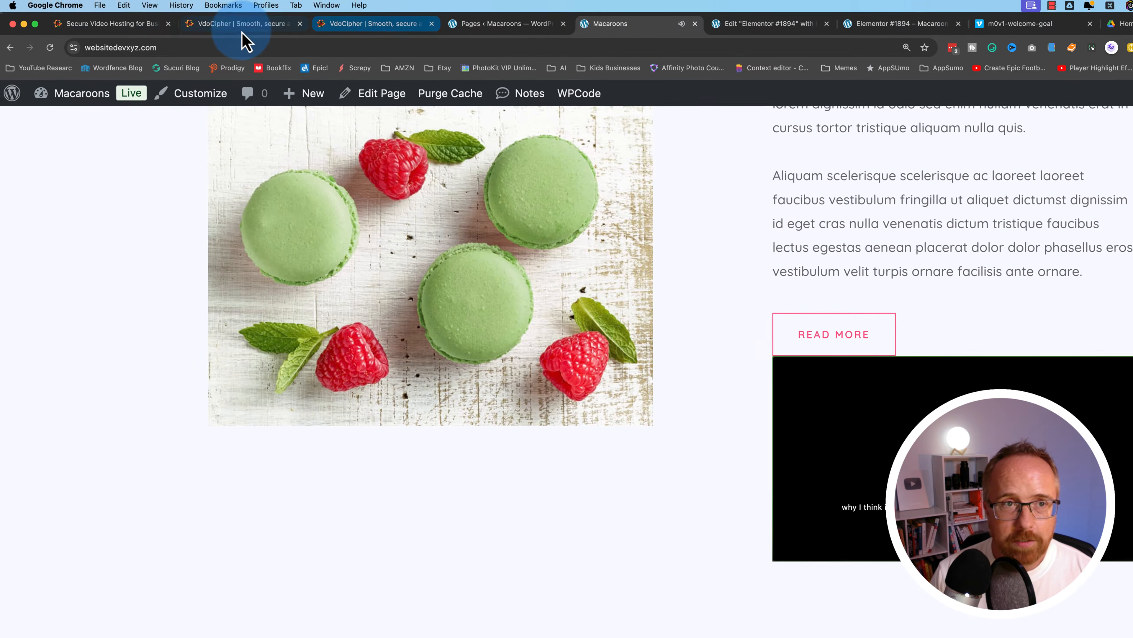
Turn the VSL player's play/pause button back on and save it
click(245, 36)
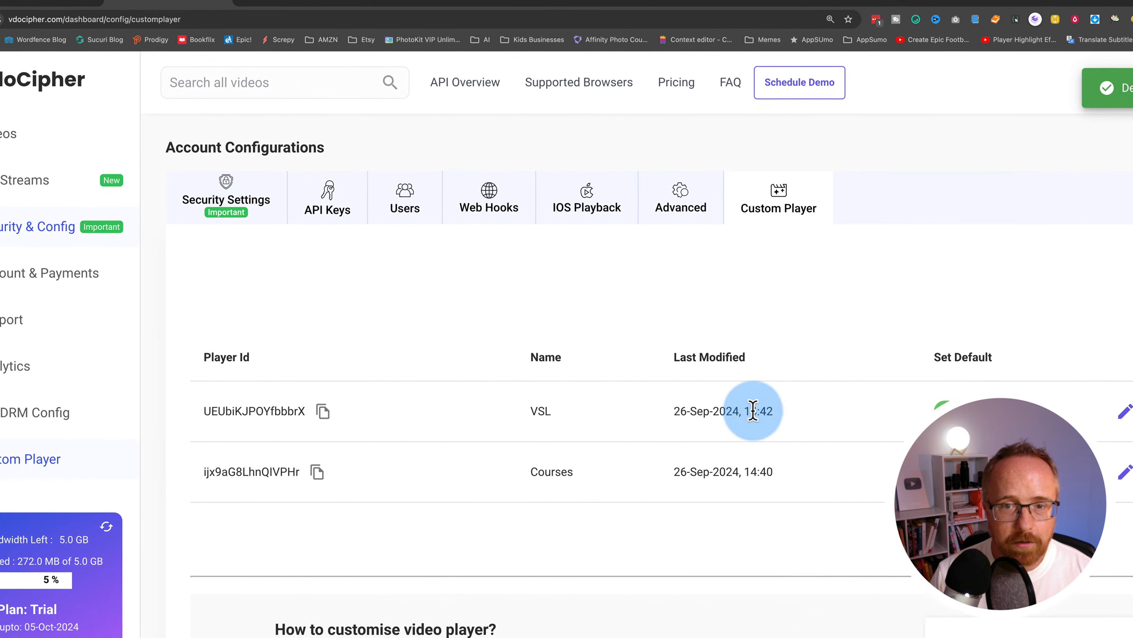
click(1124, 410)
scroll(413, 518, down, 5)
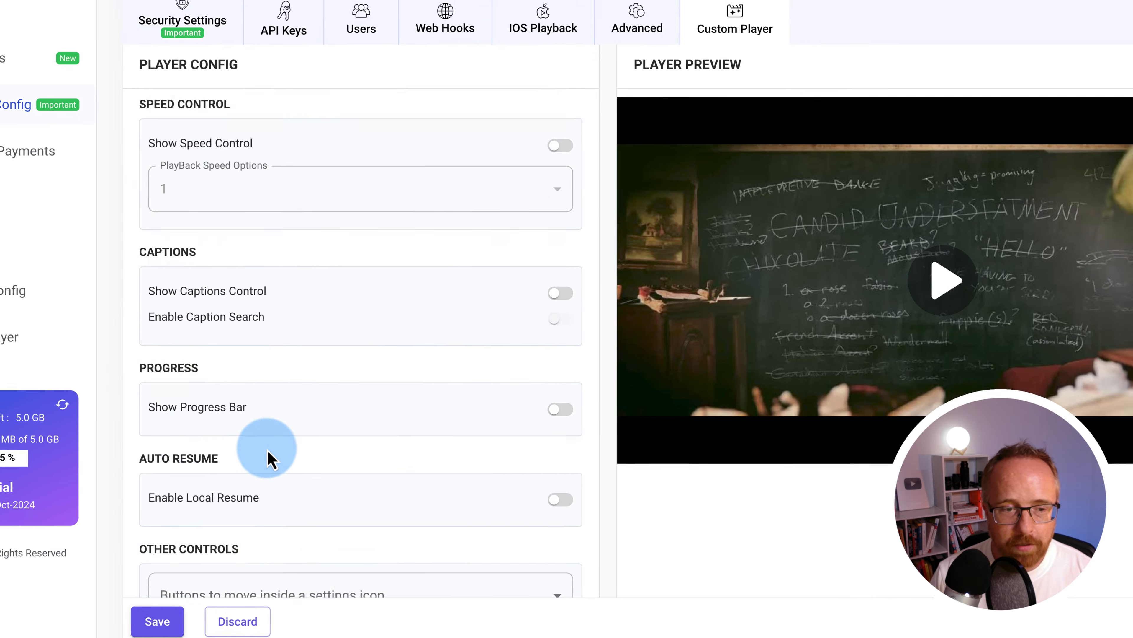
scroll(270, 457, down, 10)
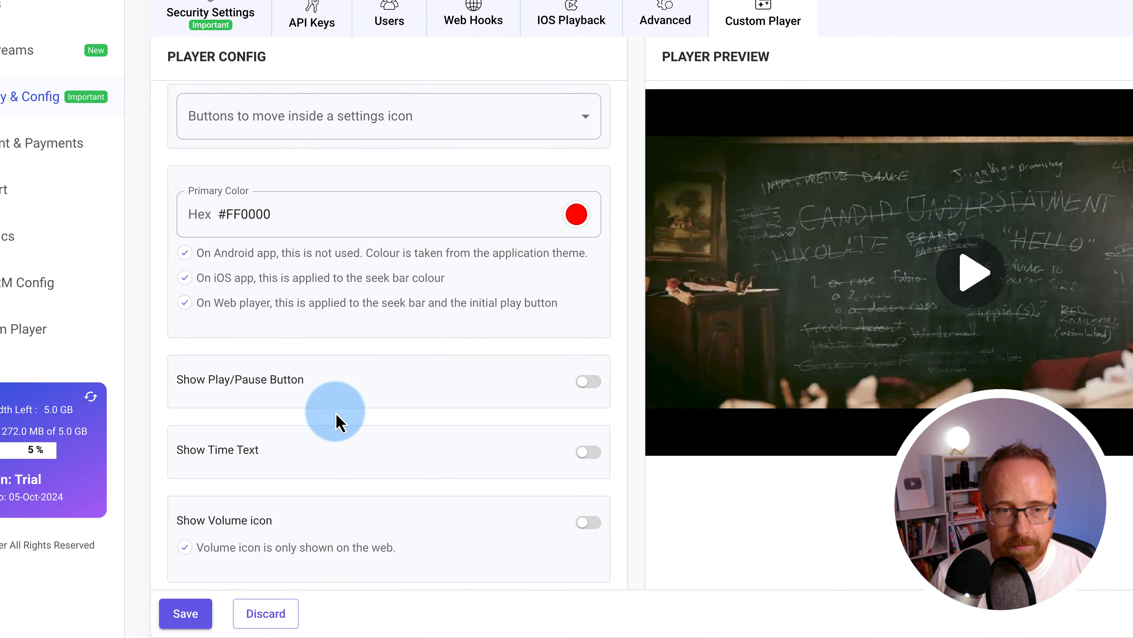
click(588, 381)
click(191, 613)
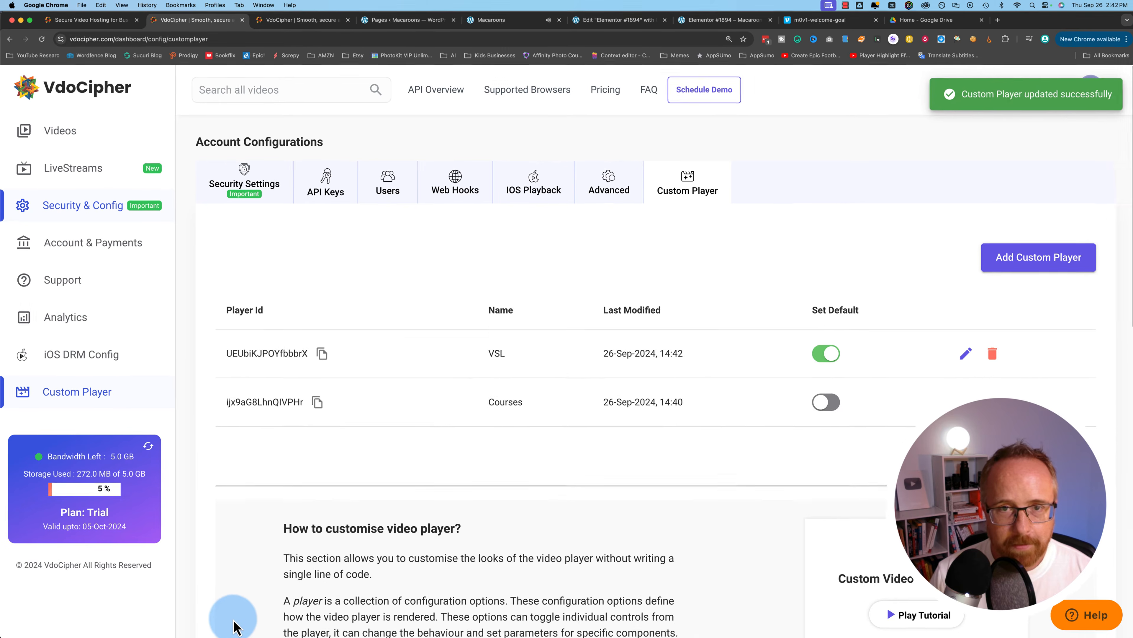
Play and pause the Macaroons page video with the updated VSL player
click(491, 20)
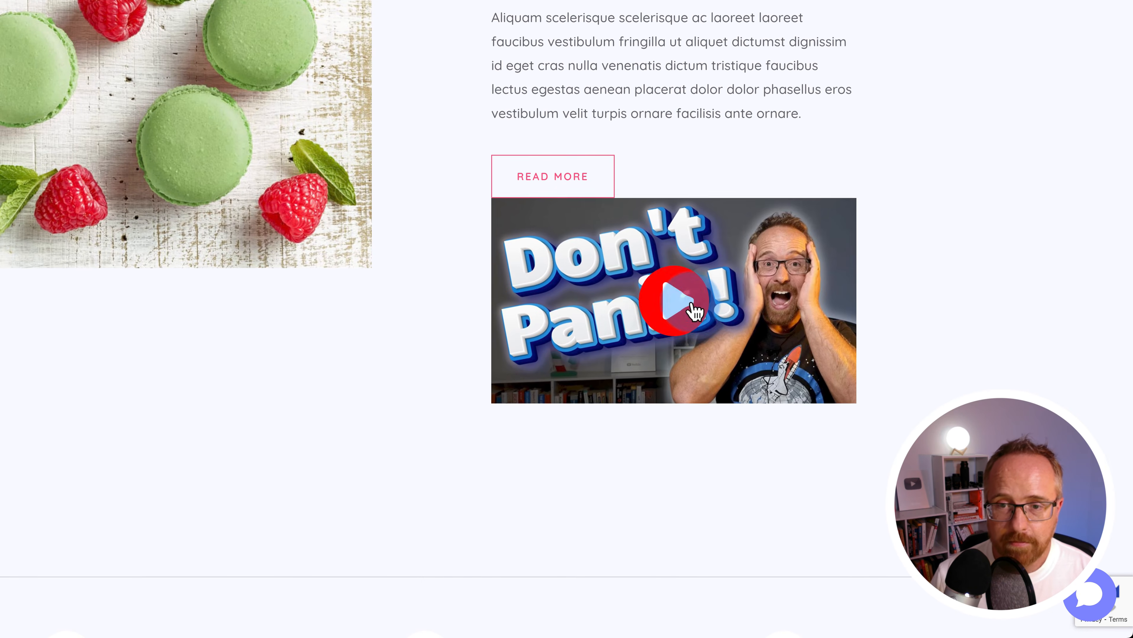
click(975, 463)
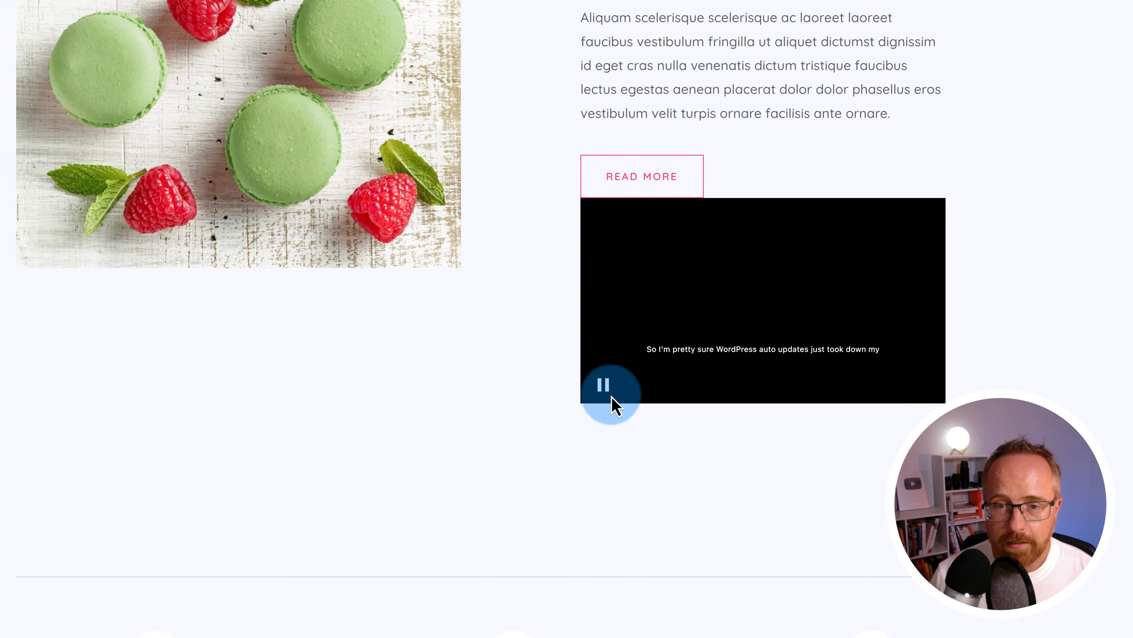
click(514, 384)
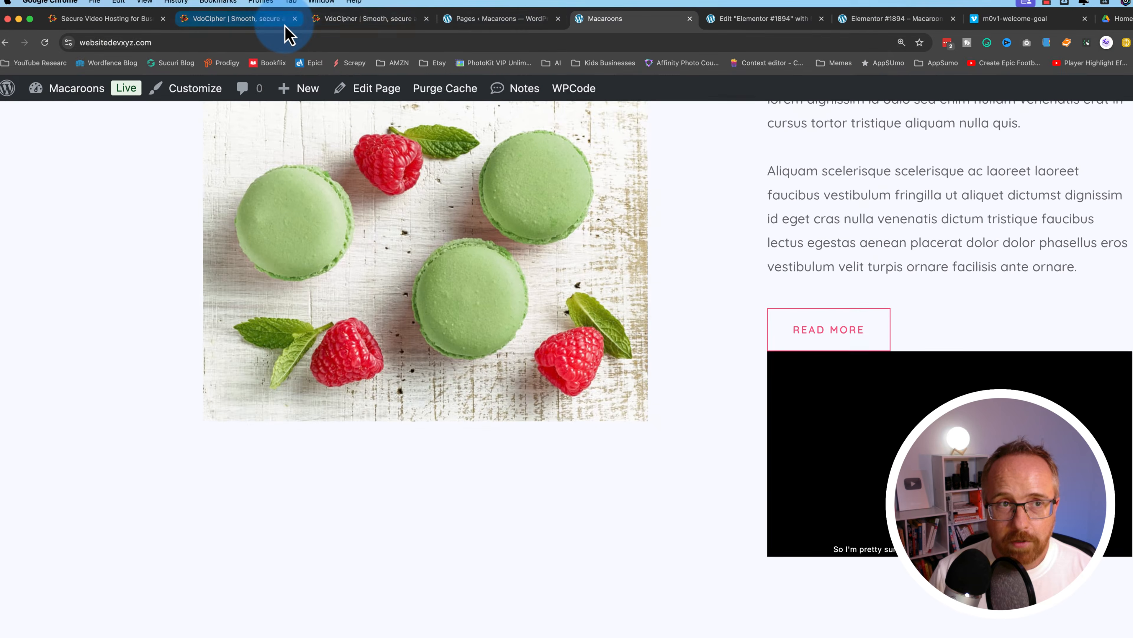
Switch the default player from VSL back to Courses and reload the Macaroons page to check
click(276, 28)
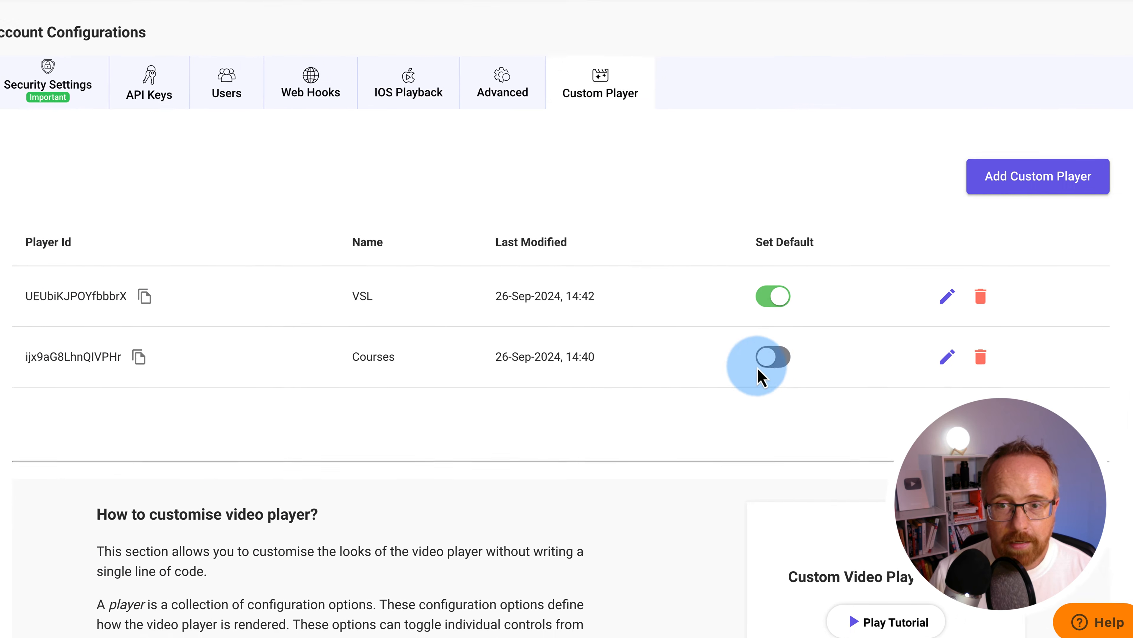
click(1030, 501)
click(587, 472)
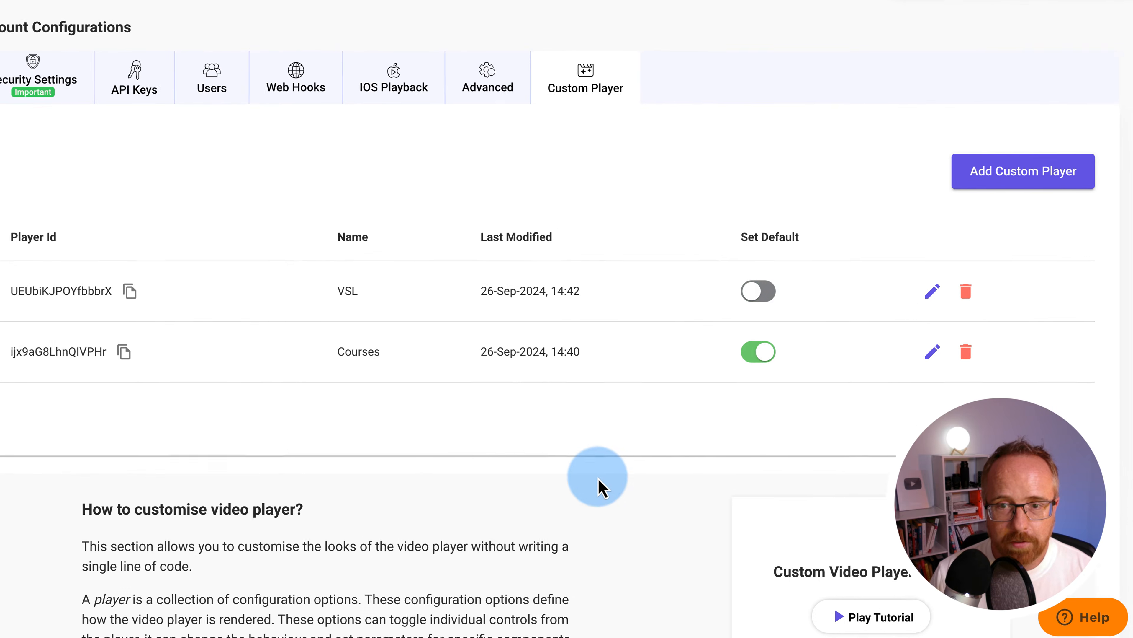
click(594, 38)
key(super+r)
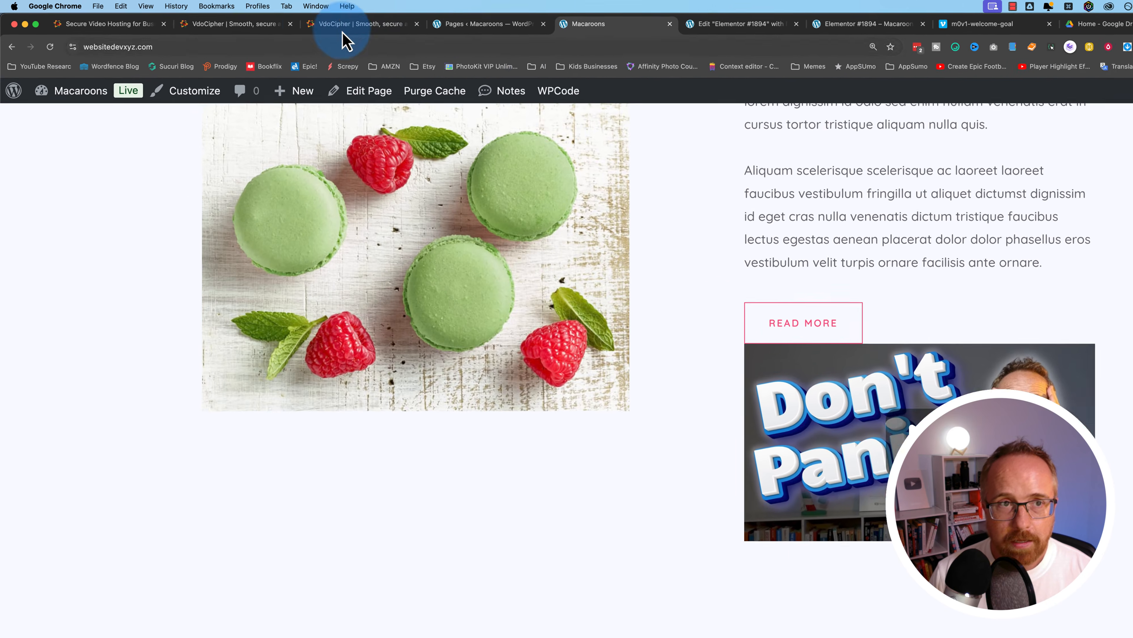
click(228, 20)
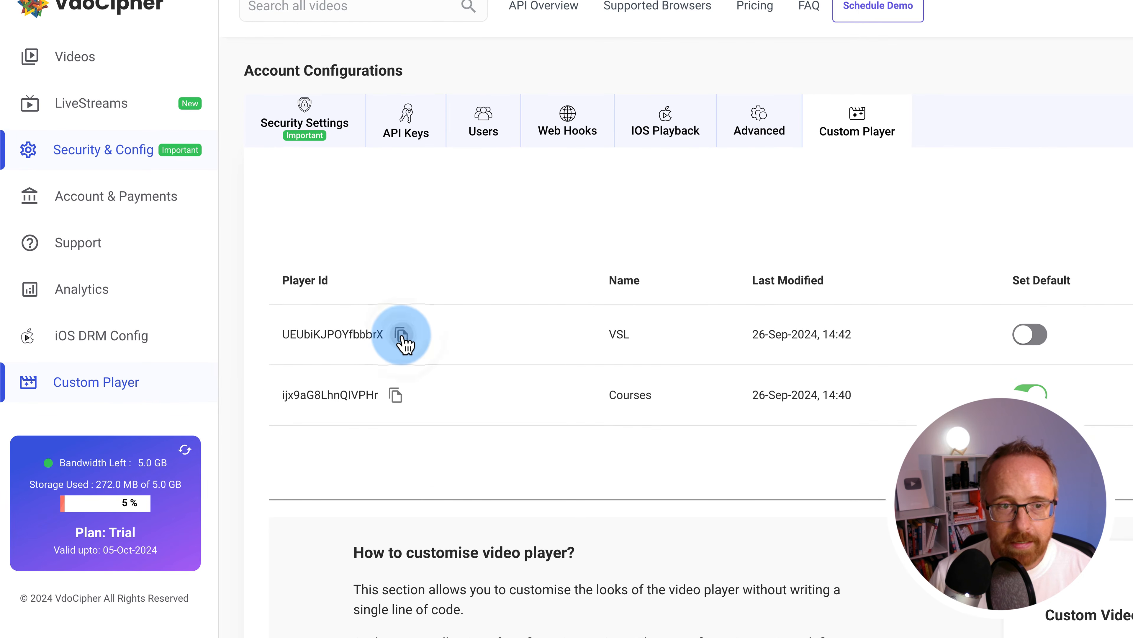
Find the vdo_theme attribute in the VdoCipher plugin's shortcode reference, then return to the Macaroons page
click(504, 22)
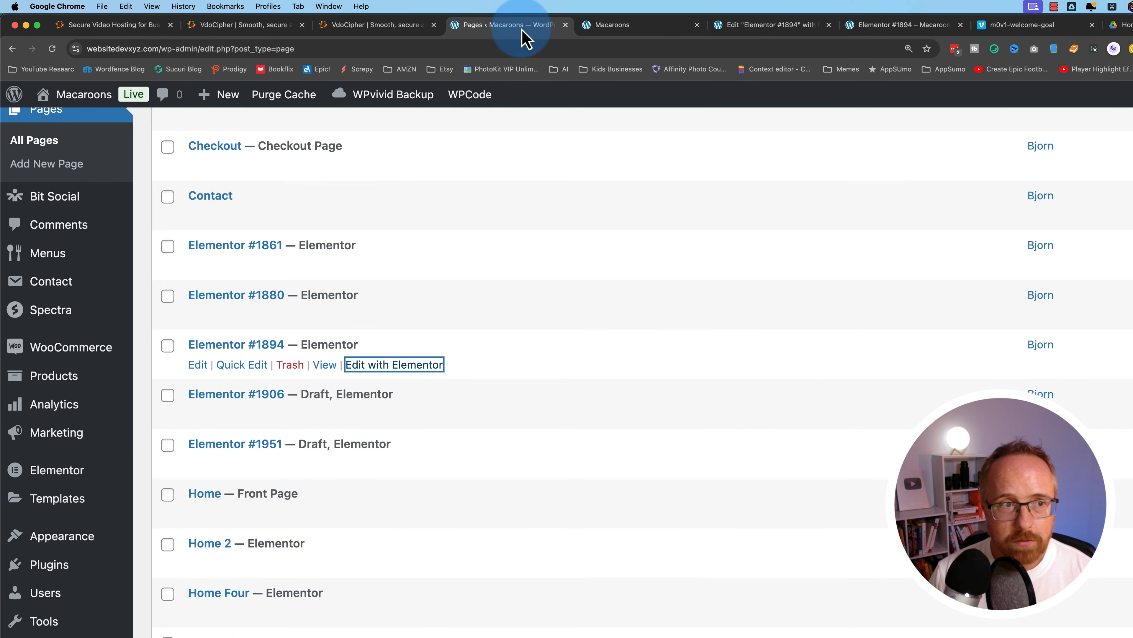
scroll(85, 580, down, 5)
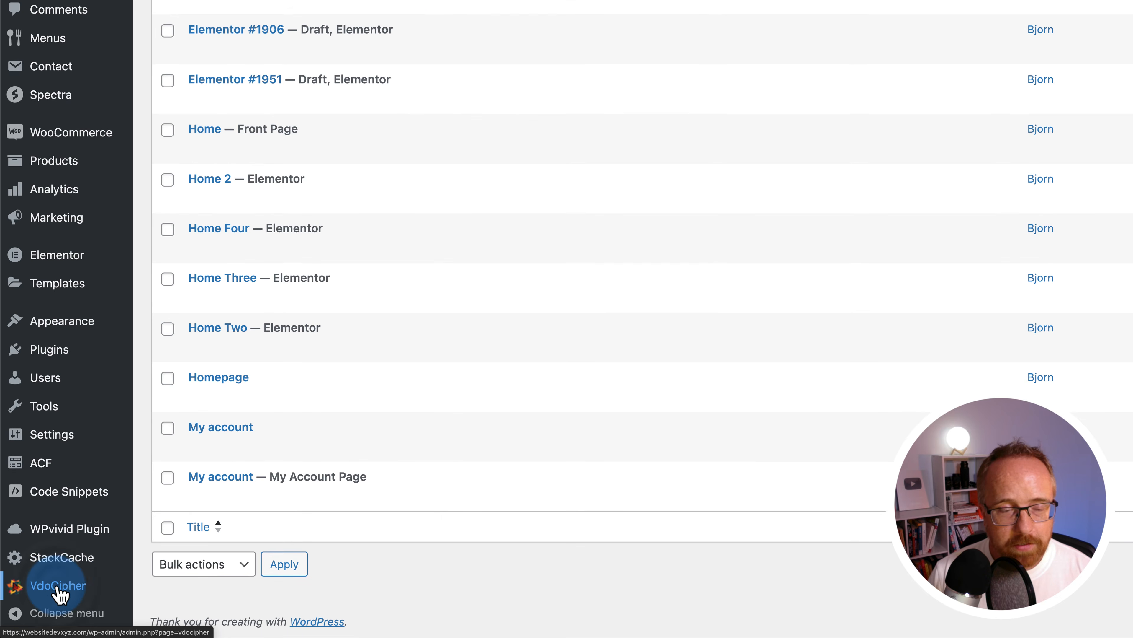
click(76, 588)
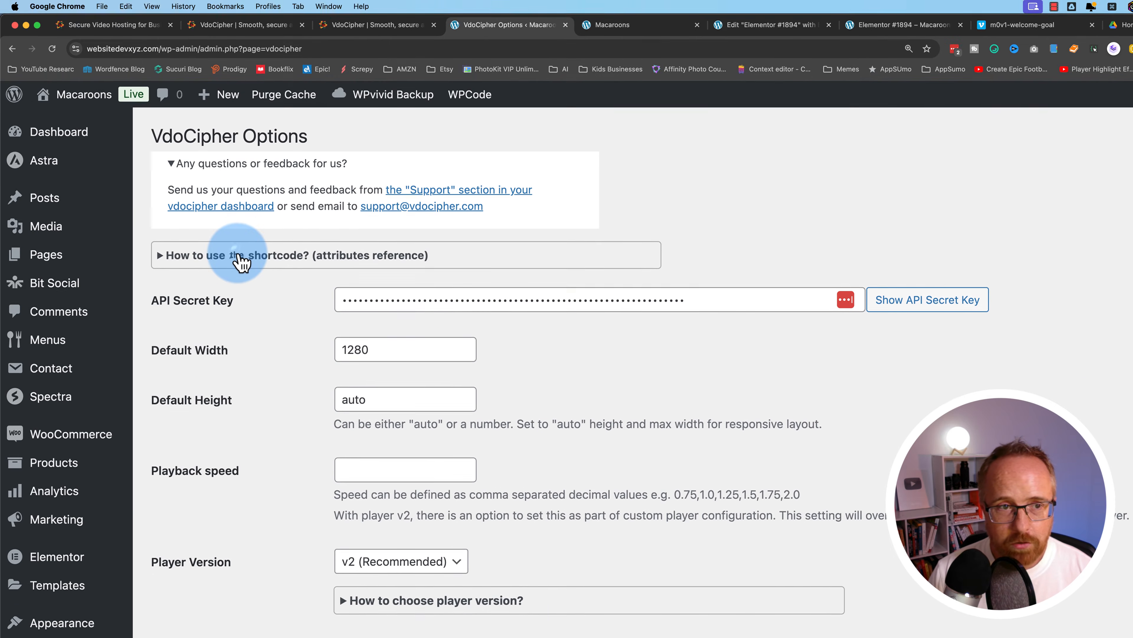
click(240, 258)
scroll(408, 448, down, 2)
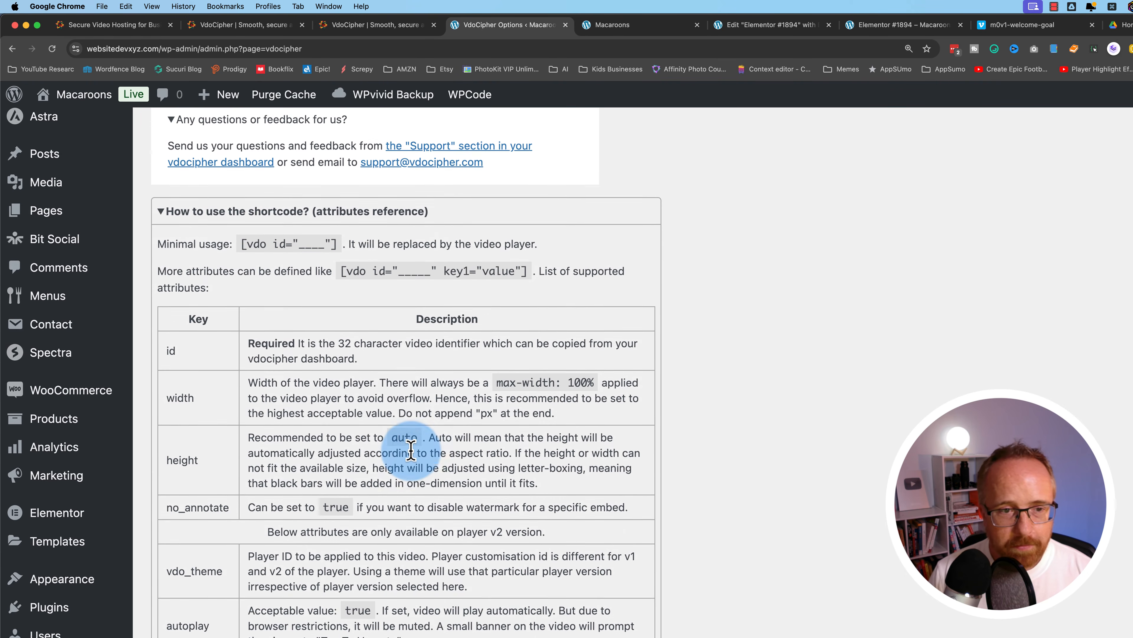
double_click(177, 552)
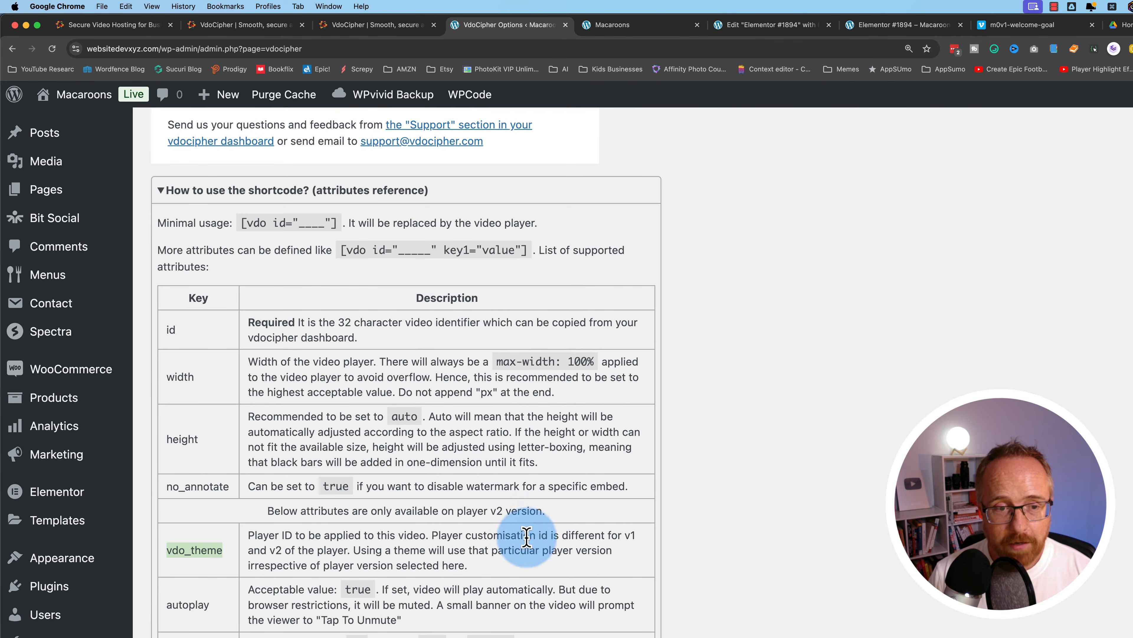
scroll(329, 455, up, 1)
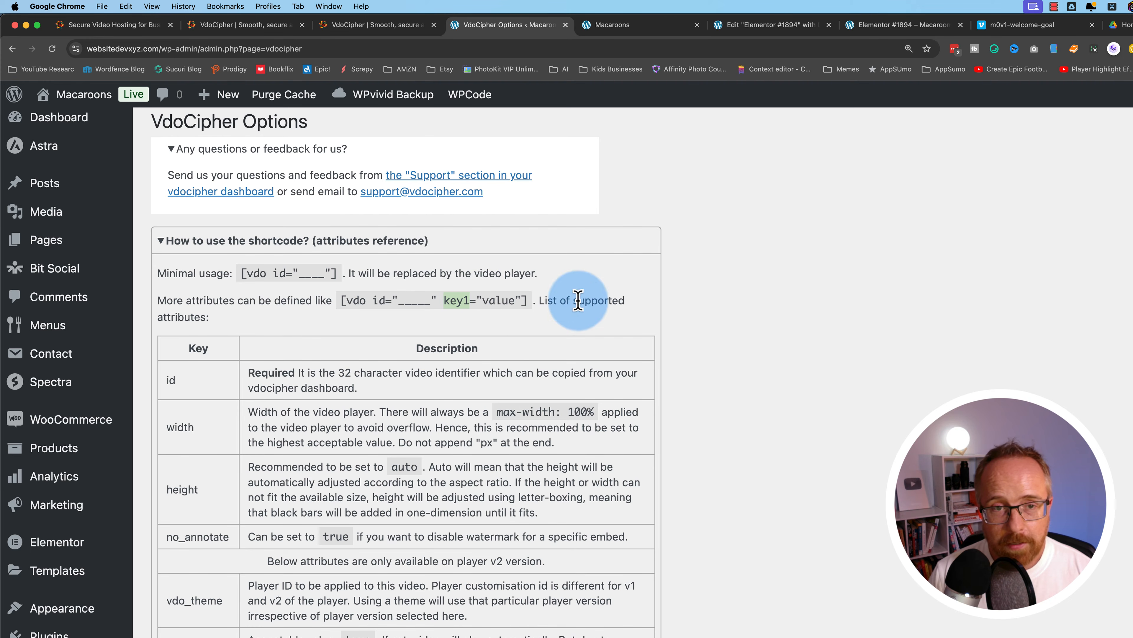
click(600, 32)
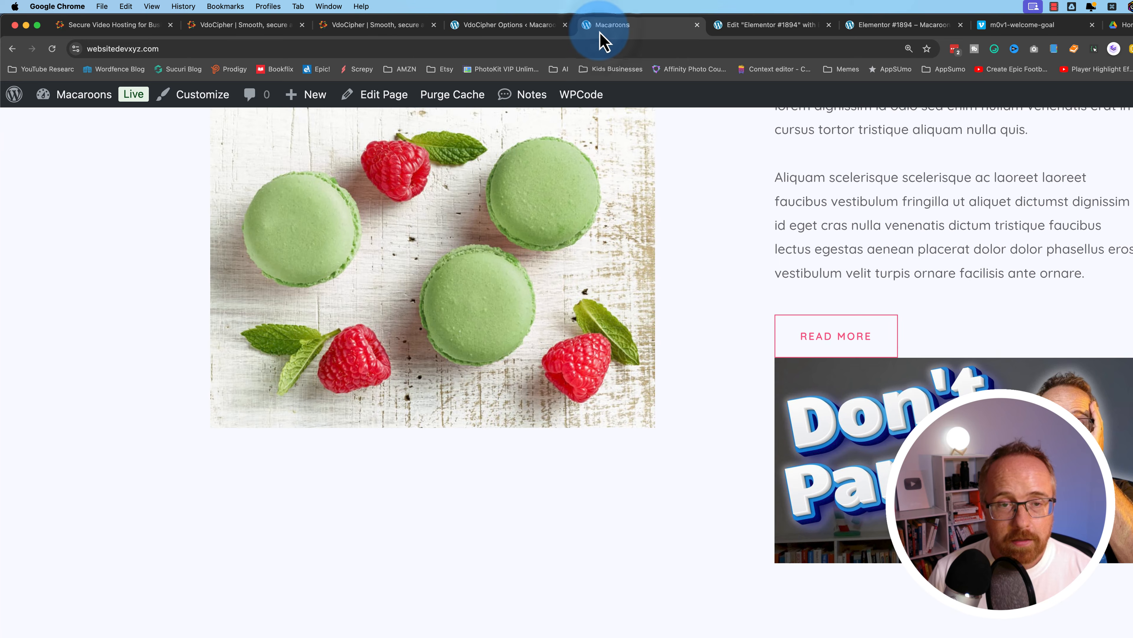
Add vdo_theme with the pasted custom player ID to the video shortcode and save the page
click(421, 95)
scroll(423, 486, down, 10)
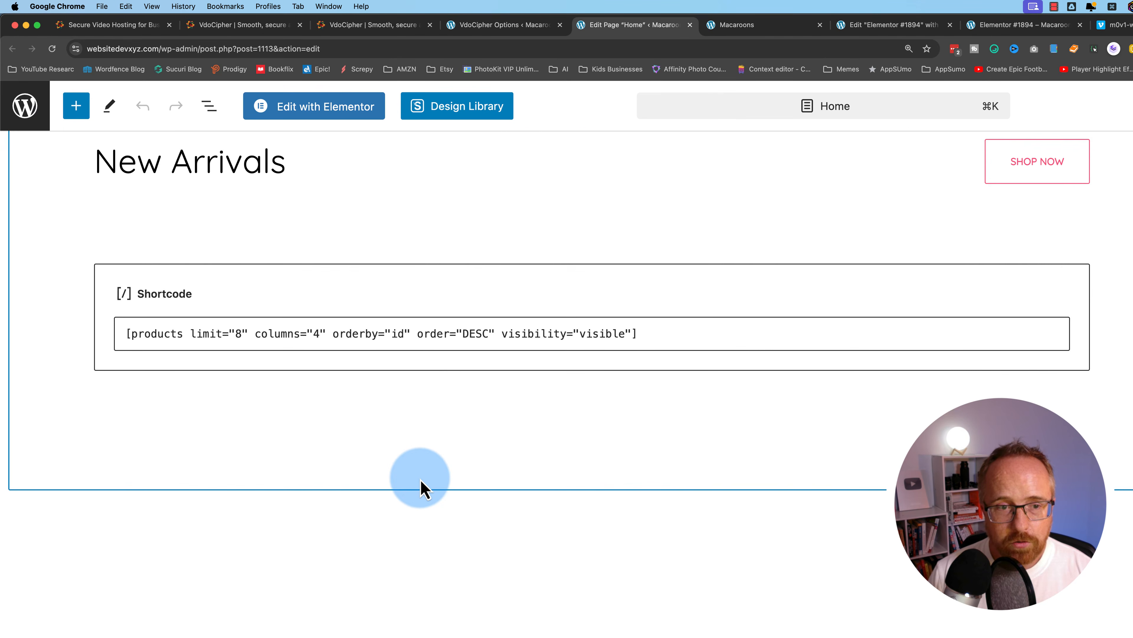
scroll(409, 390, down, 10)
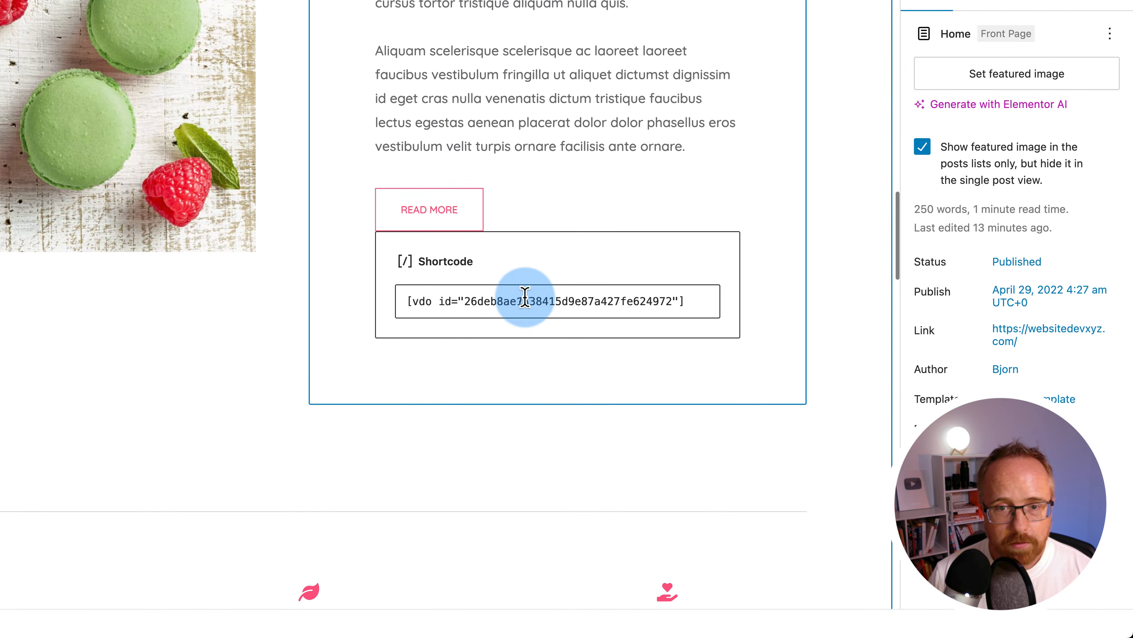
click(525, 298)
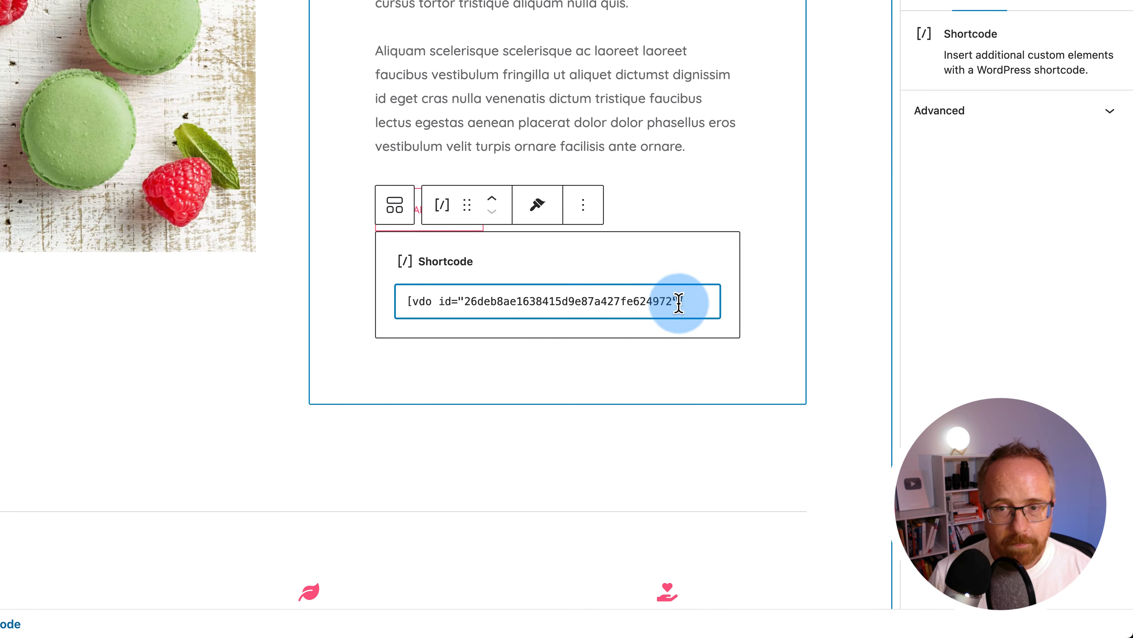
text(-)
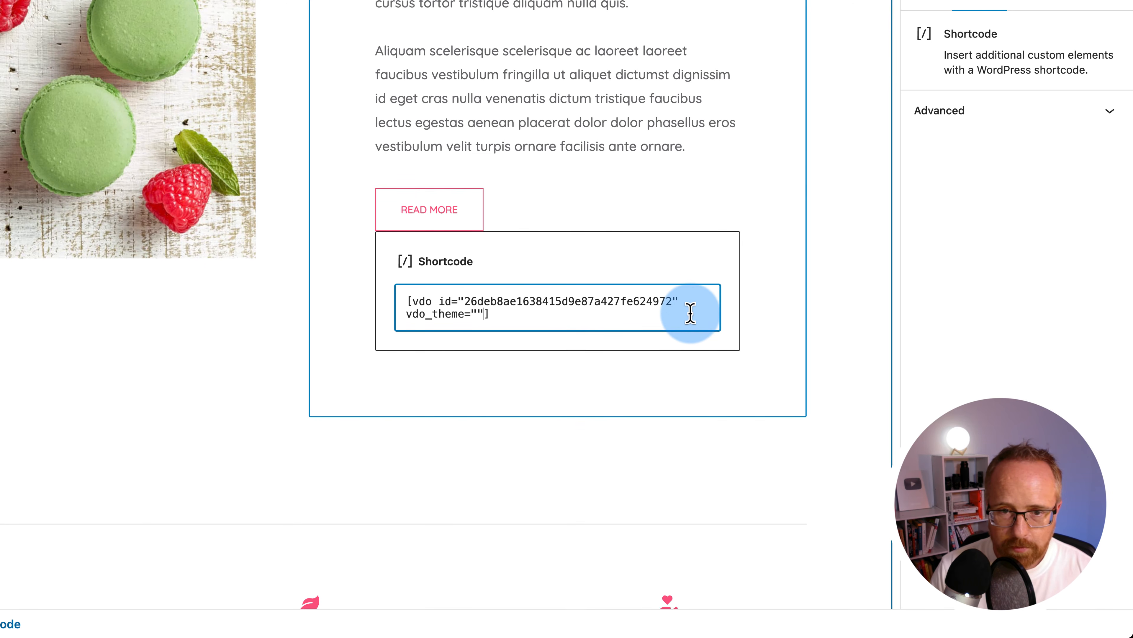
text(UEUbiKJPOYfbbbrX)
click(934, 105)
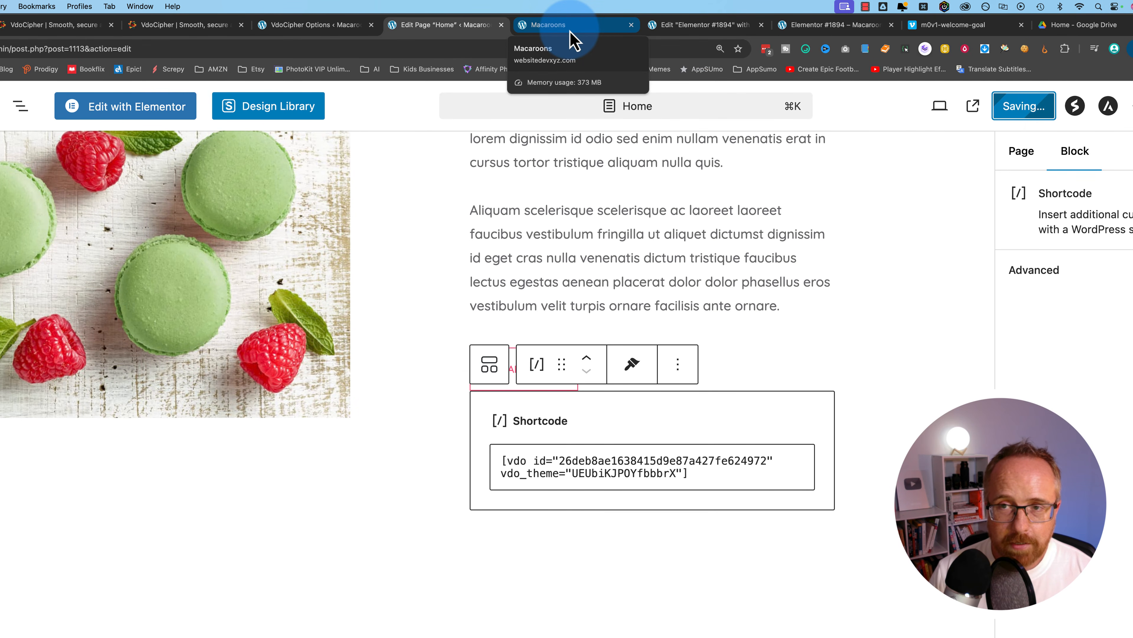
Reload the live Macaroons page and play, then pause, the embedded video with the custom player
click(571, 29)
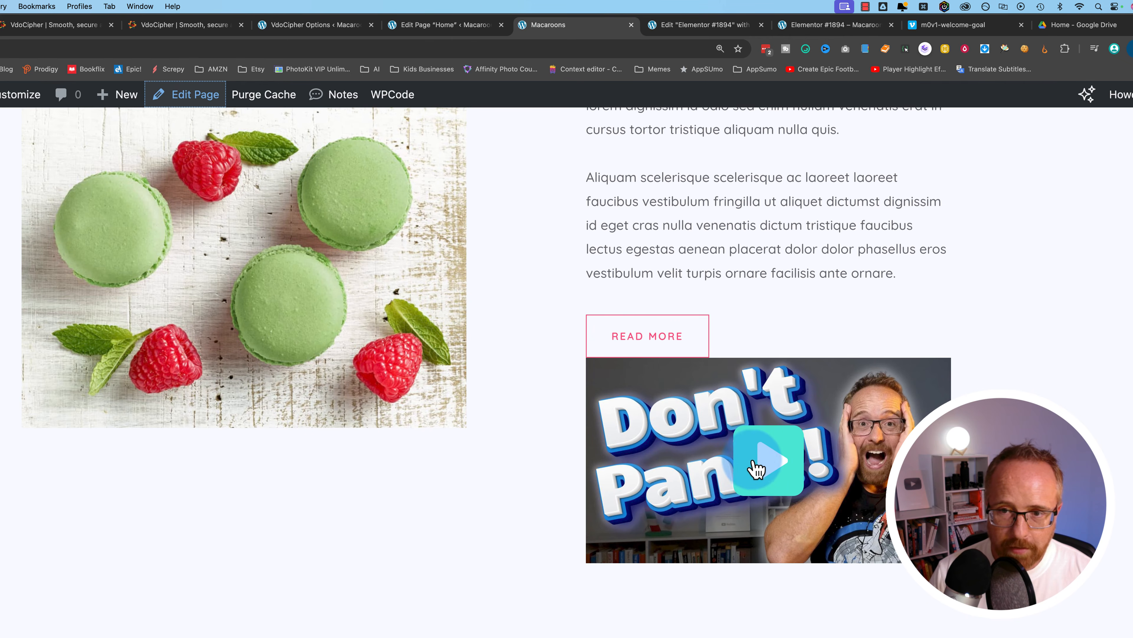
click(633, 561)
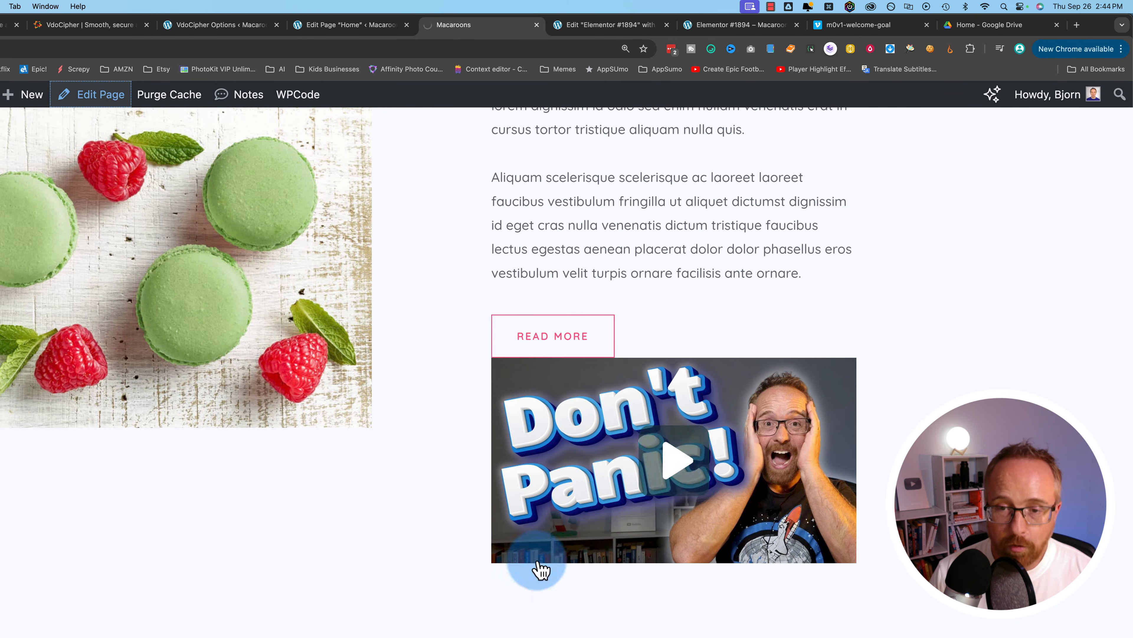
click(697, 562)
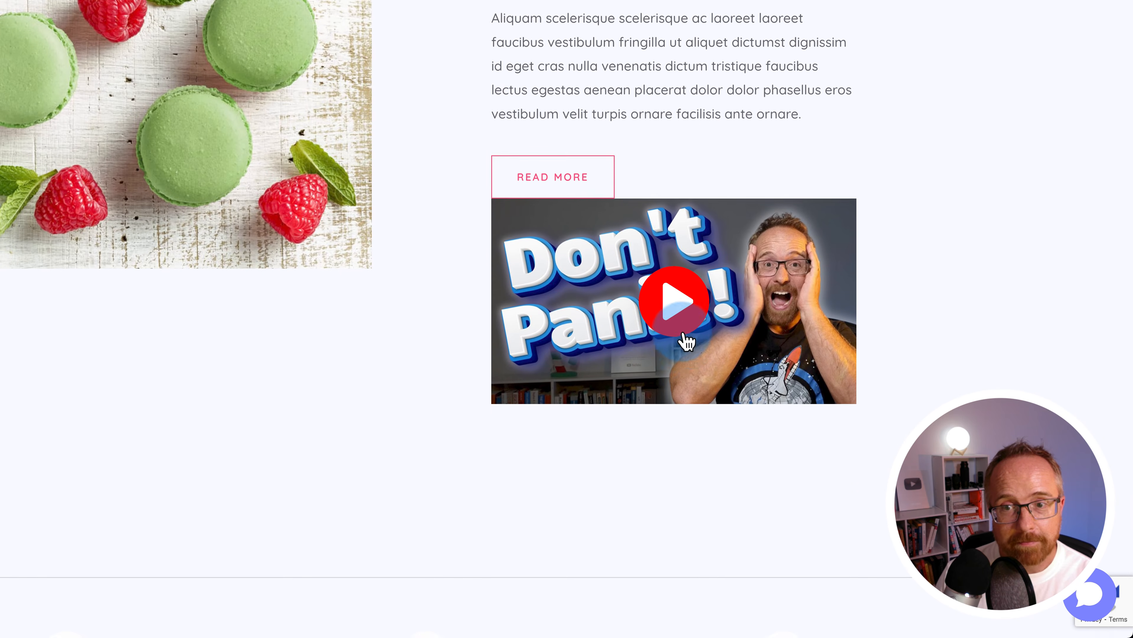
click(683, 494)
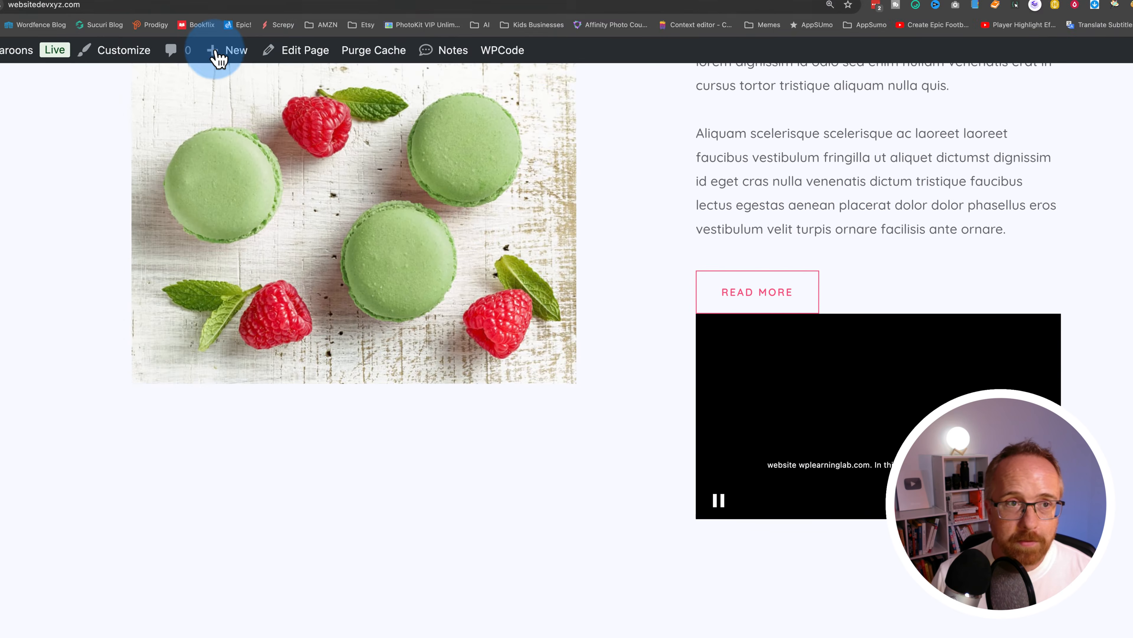
click(264, 26)
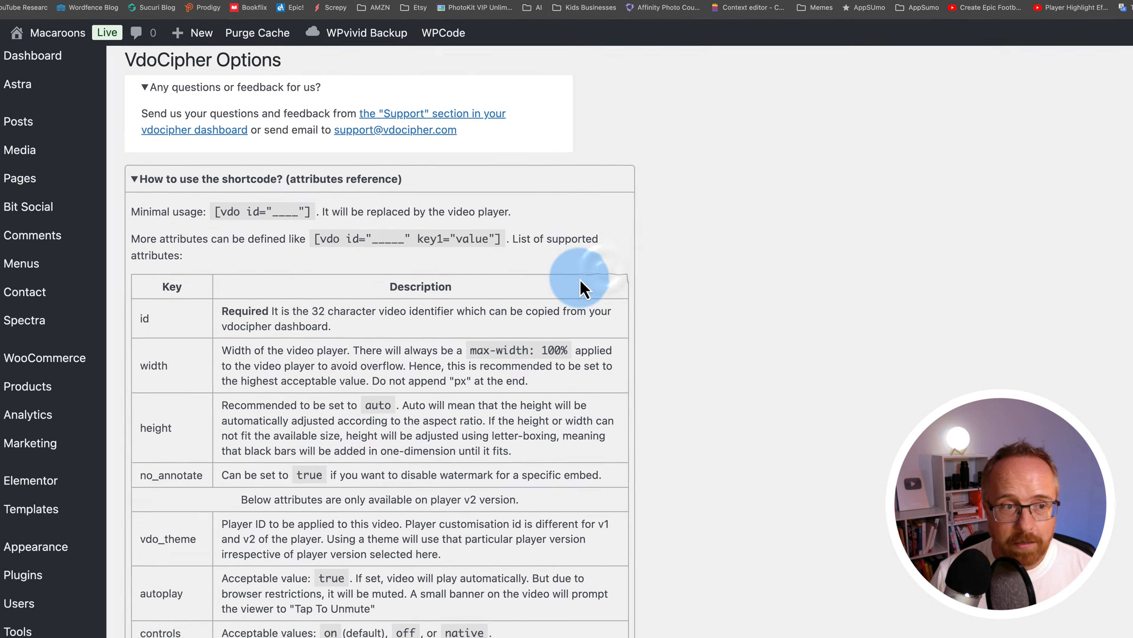
Review the supported shortcode attributes, noting the ones available only for player v2
scroll(279, 320, down, 3)
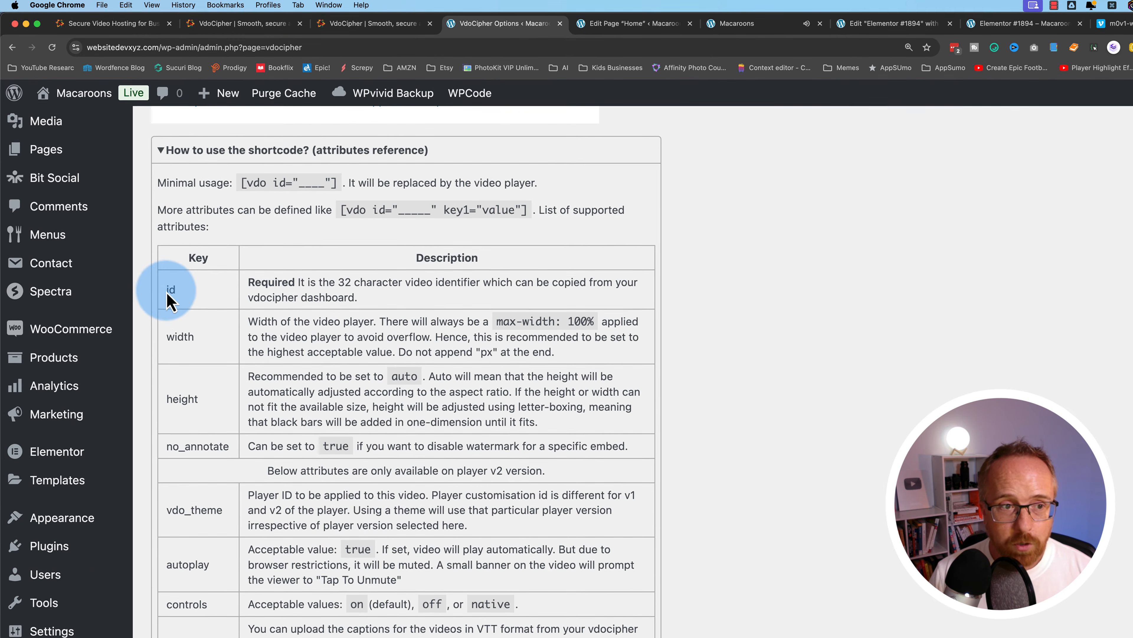
drag(168, 293, 518, 619)
click(517, 495)
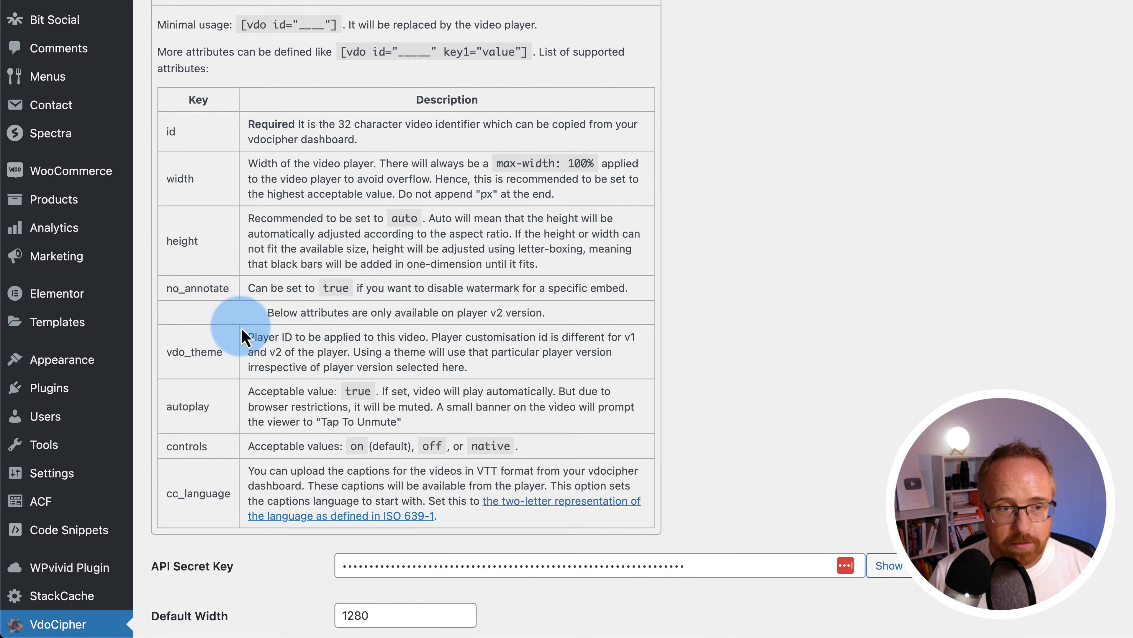
drag(243, 337, 514, 315)
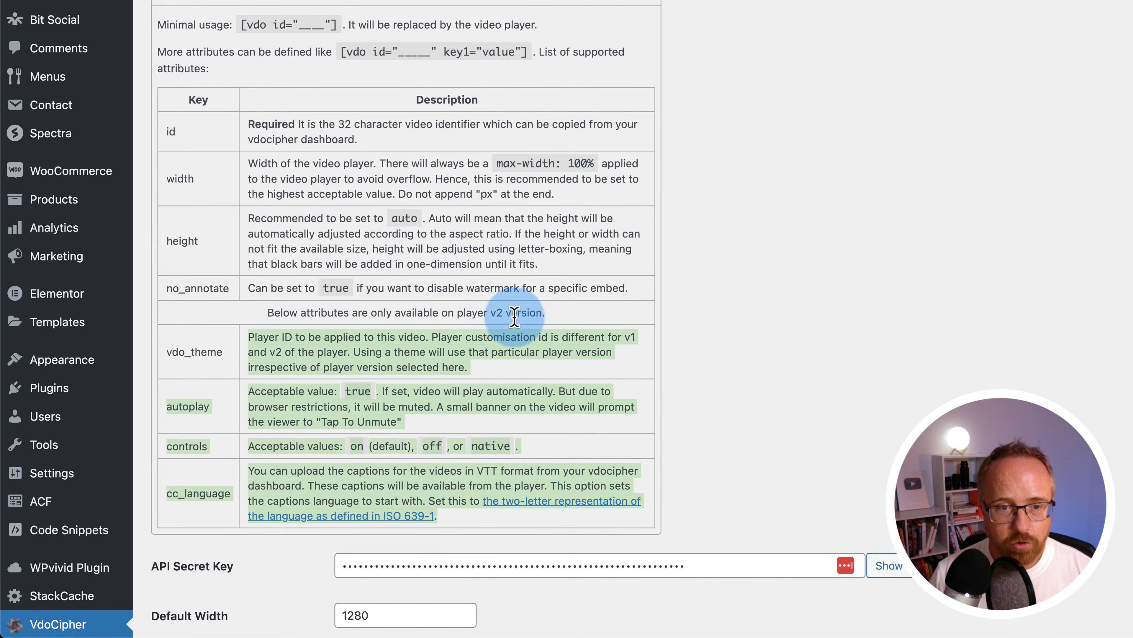
scroll(253, 393, down, 10)
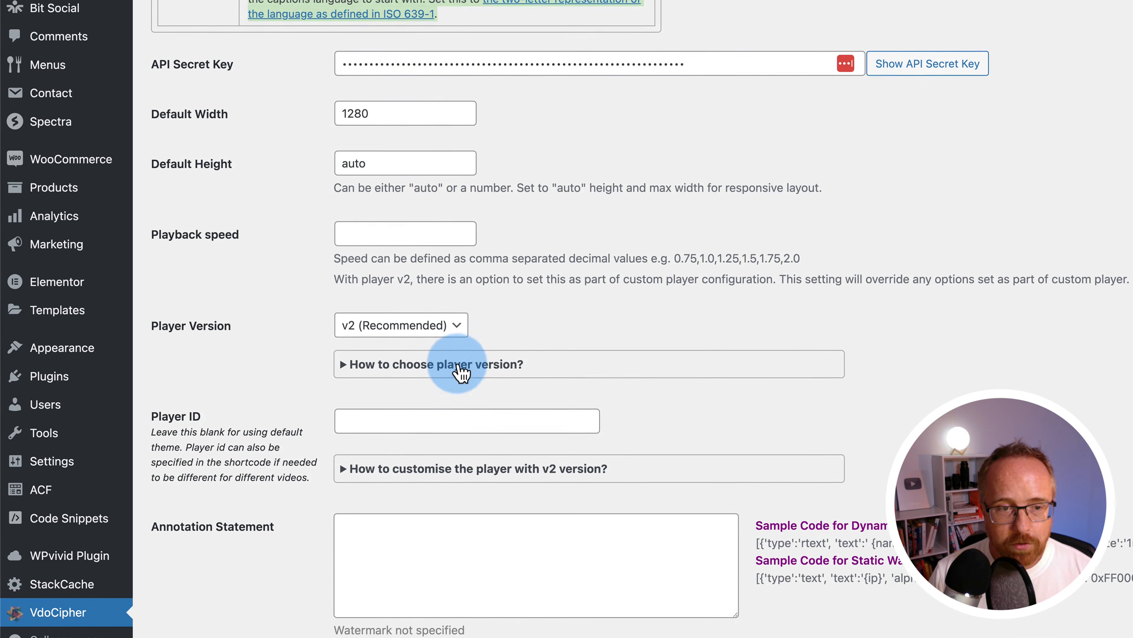
scroll(462, 371, up, 1)
Check the available versions in the Player Version dropdown and scroll to the Player ID setting
click(368, 346)
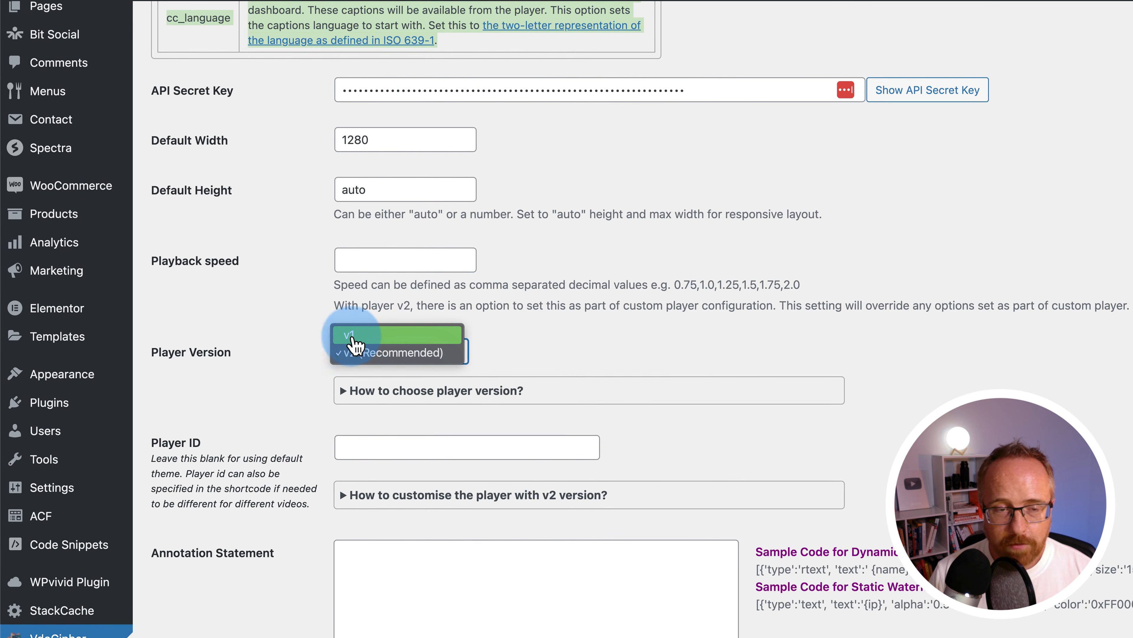
scroll(374, 344, up, 8)
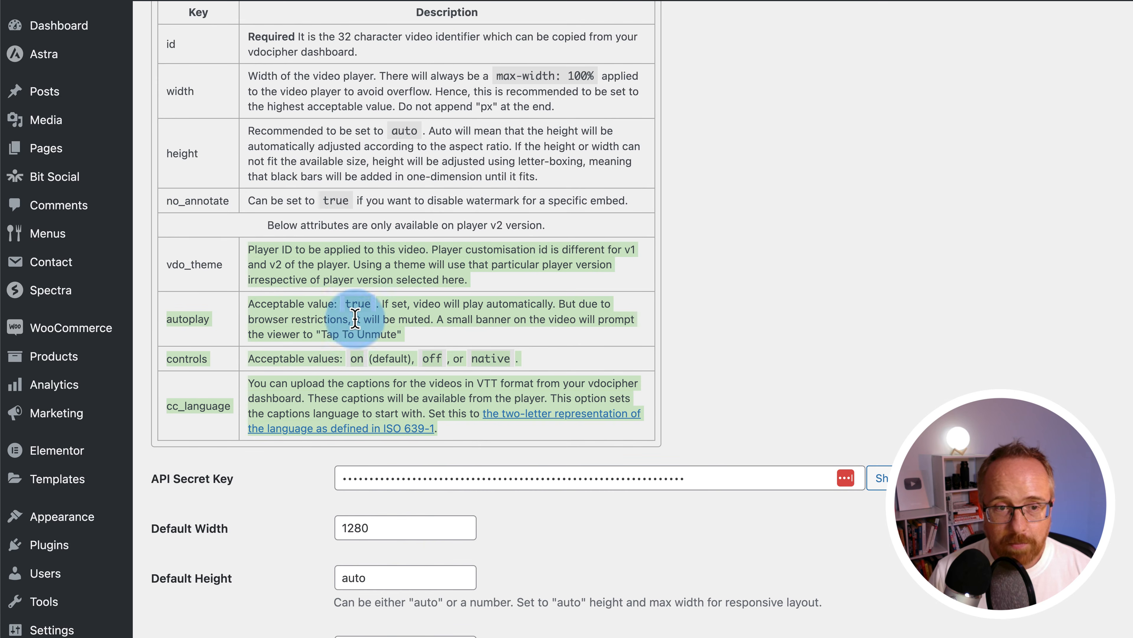
scroll(400, 314, down, 1)
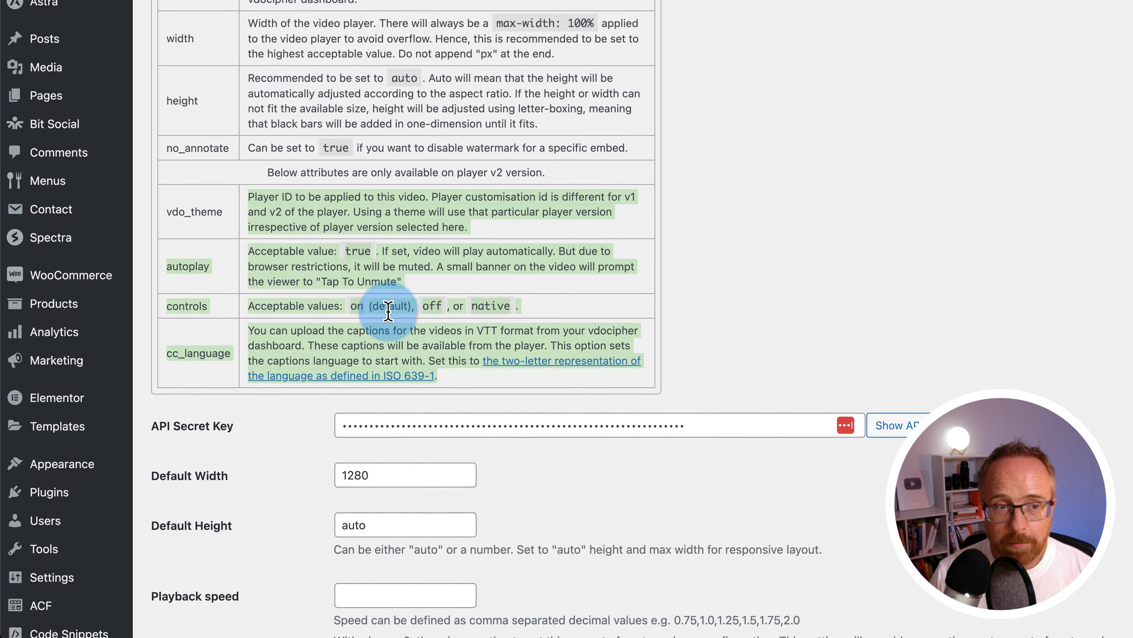
click(371, 314)
scroll(270, 287, up, 2)
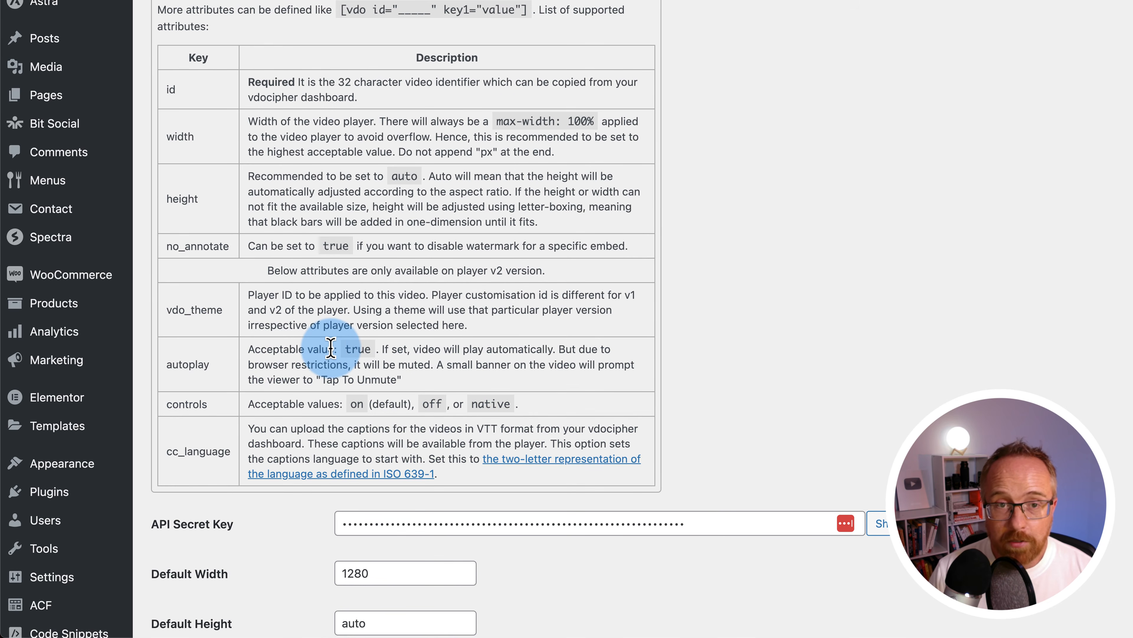
scroll(331, 348, up, 2)
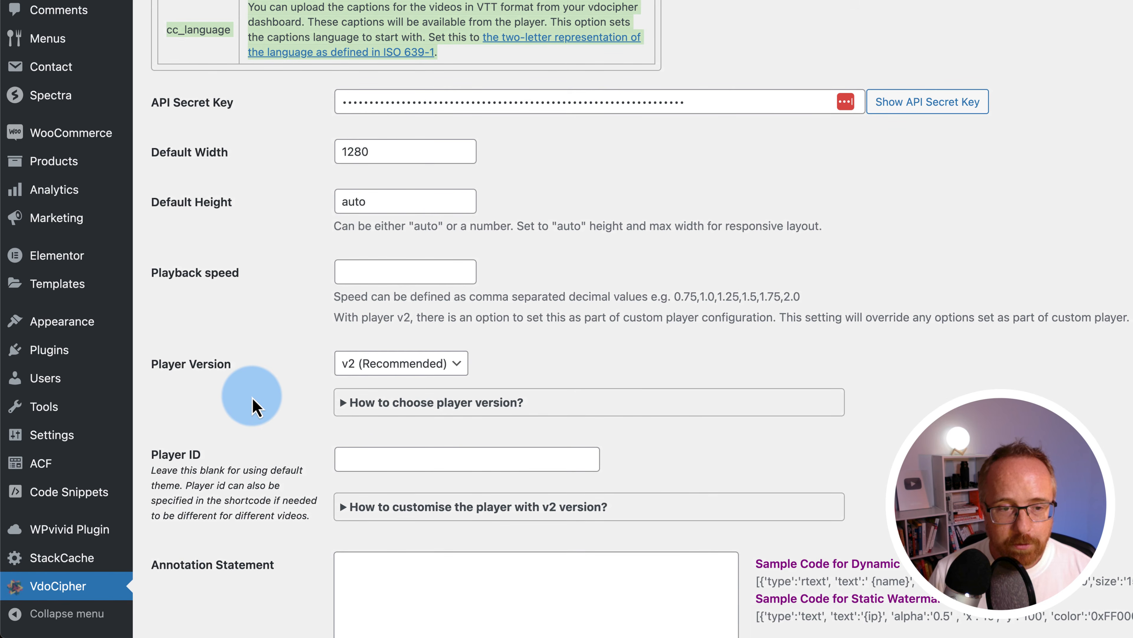
Go back to the VdoCipher dashboard's Custom Player list with the VSL and Courses player IDs
scroll(252, 398, up, 8)
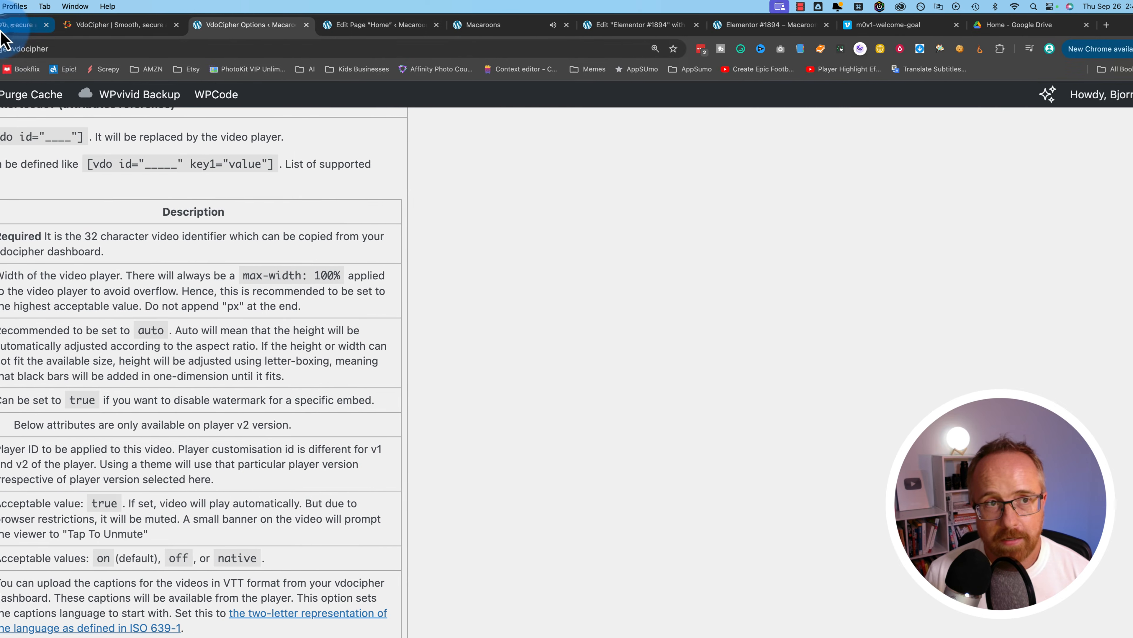
click(212, 29)
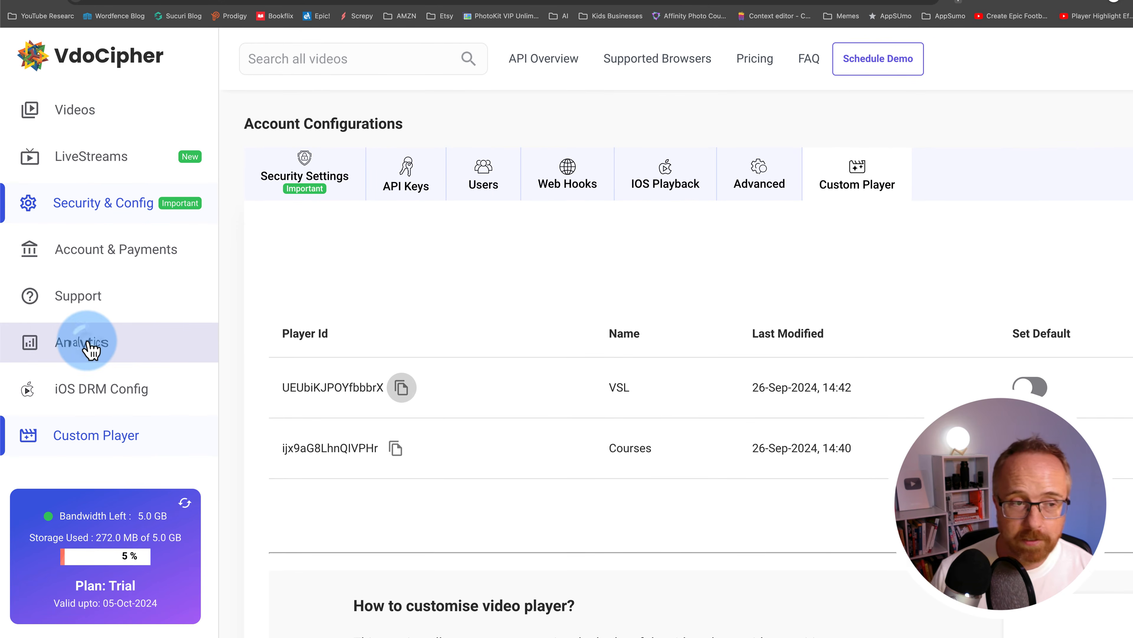
Open account Analytics, noting the 10 live stream minutes used, and view the video usage report
click(90, 346)
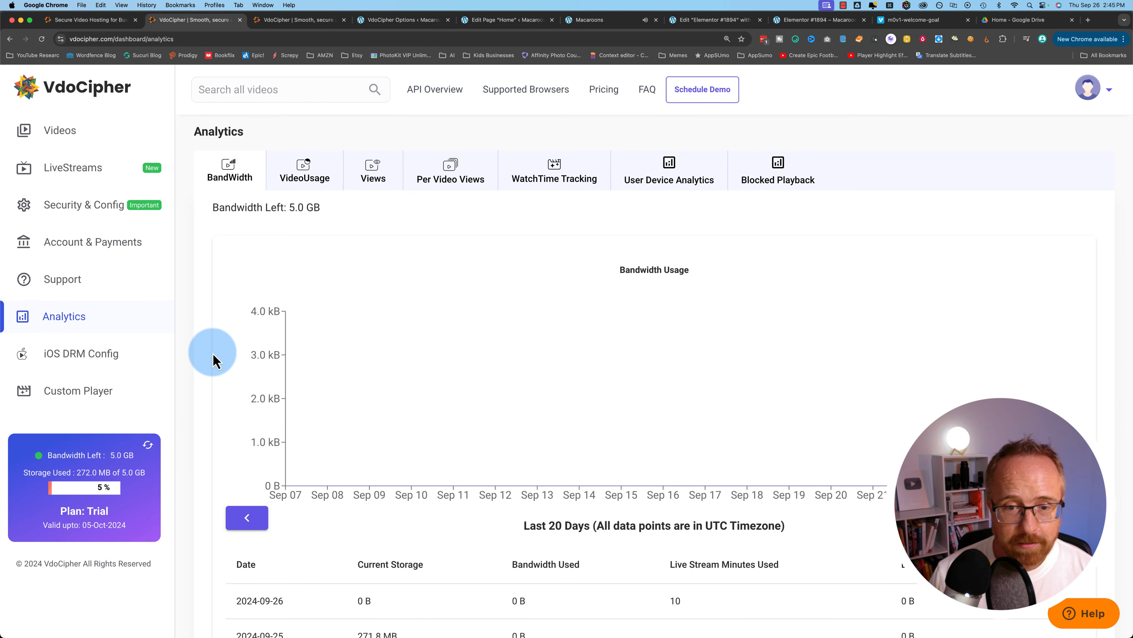
scroll(214, 359, down, 5)
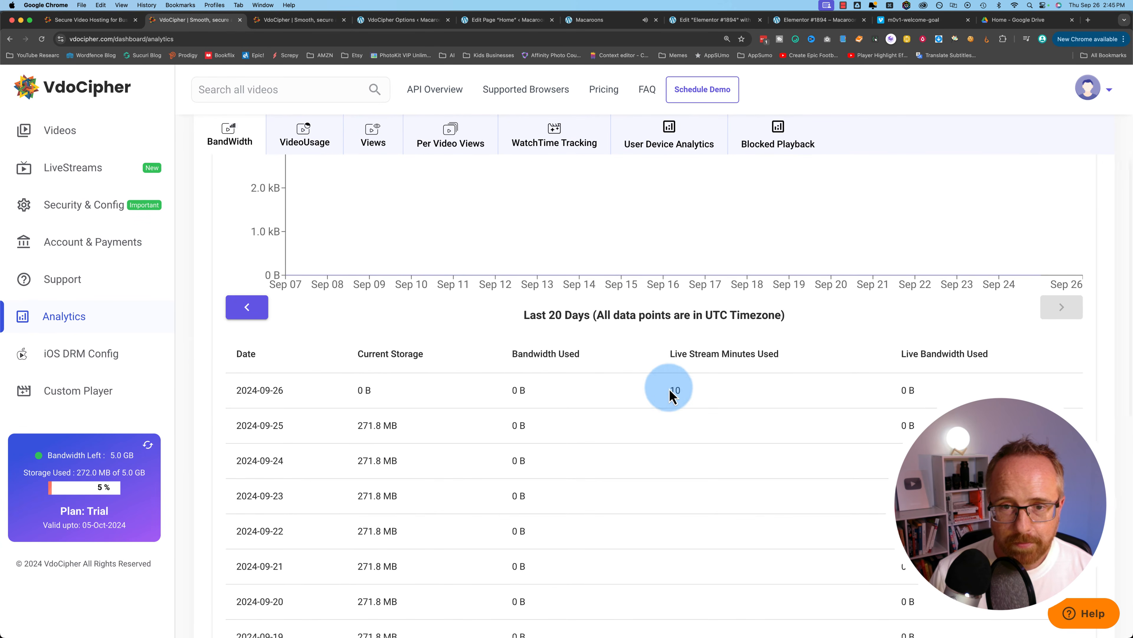
double_click(674, 389)
scroll(459, 342, up, 3)
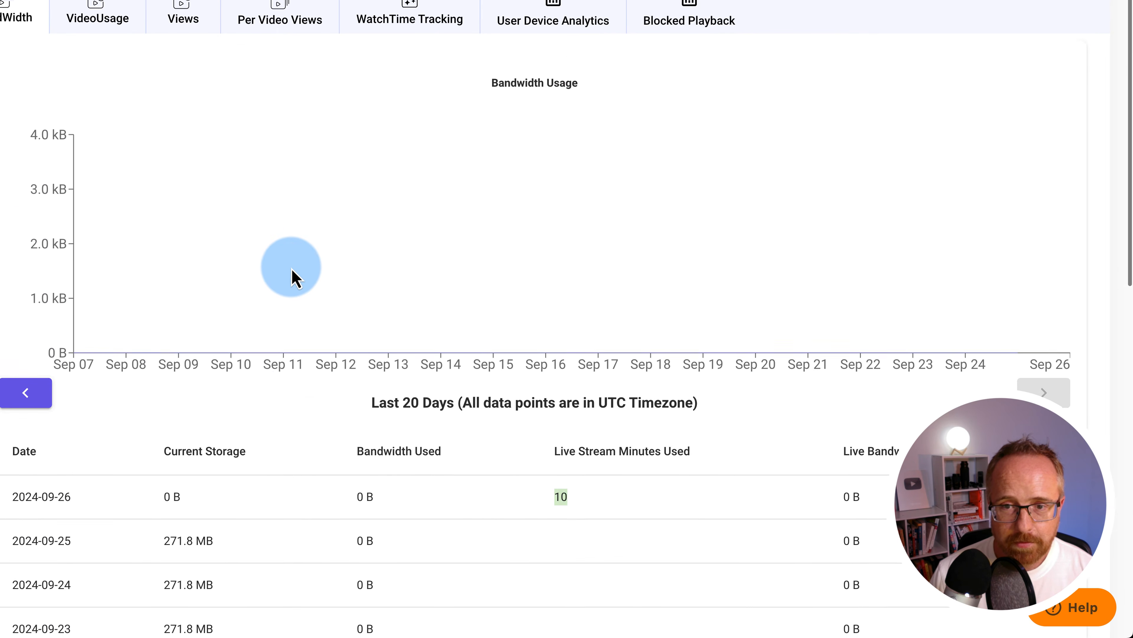
scroll(292, 269, up, 2)
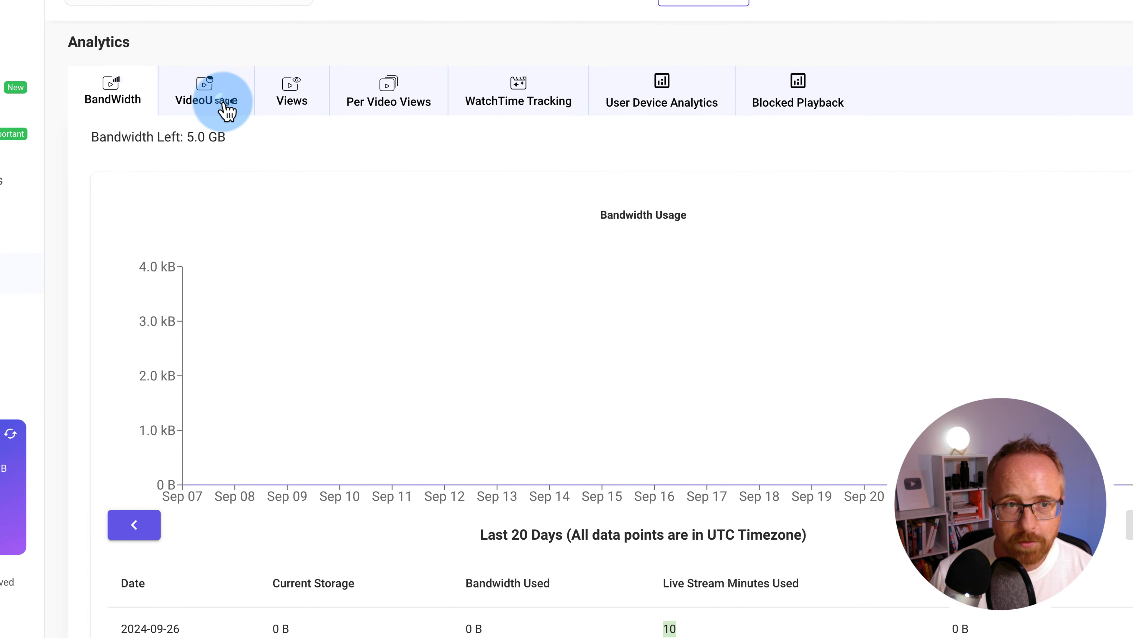
click(227, 110)
Show the Views report with the date range narrowed to Sep 24, 2024
click(301, 107)
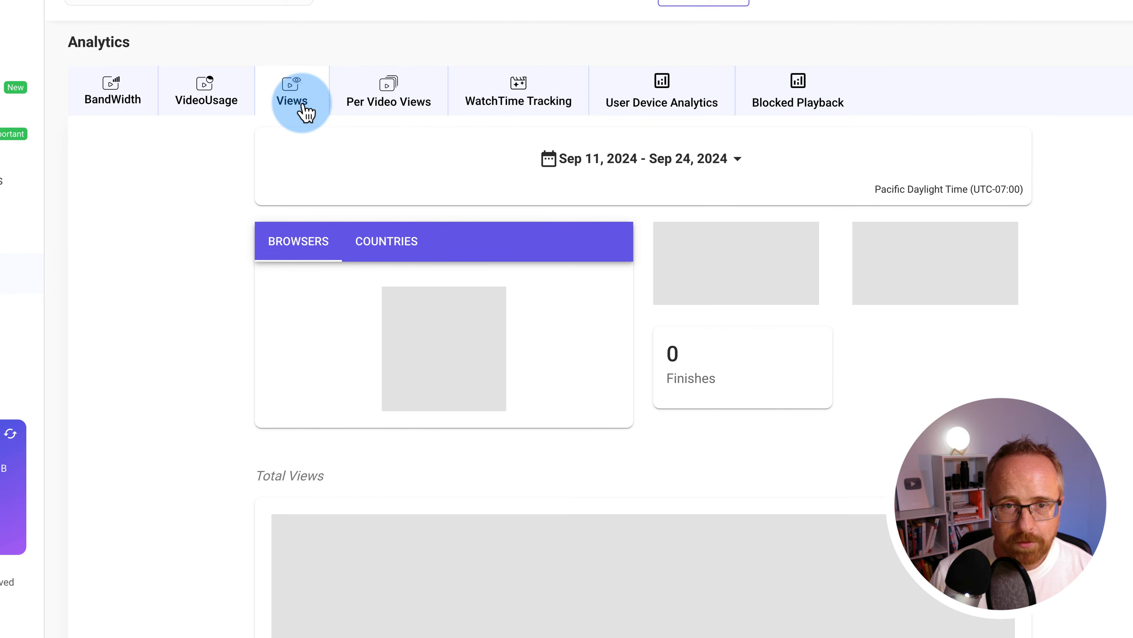
click(689, 242)
click(667, 161)
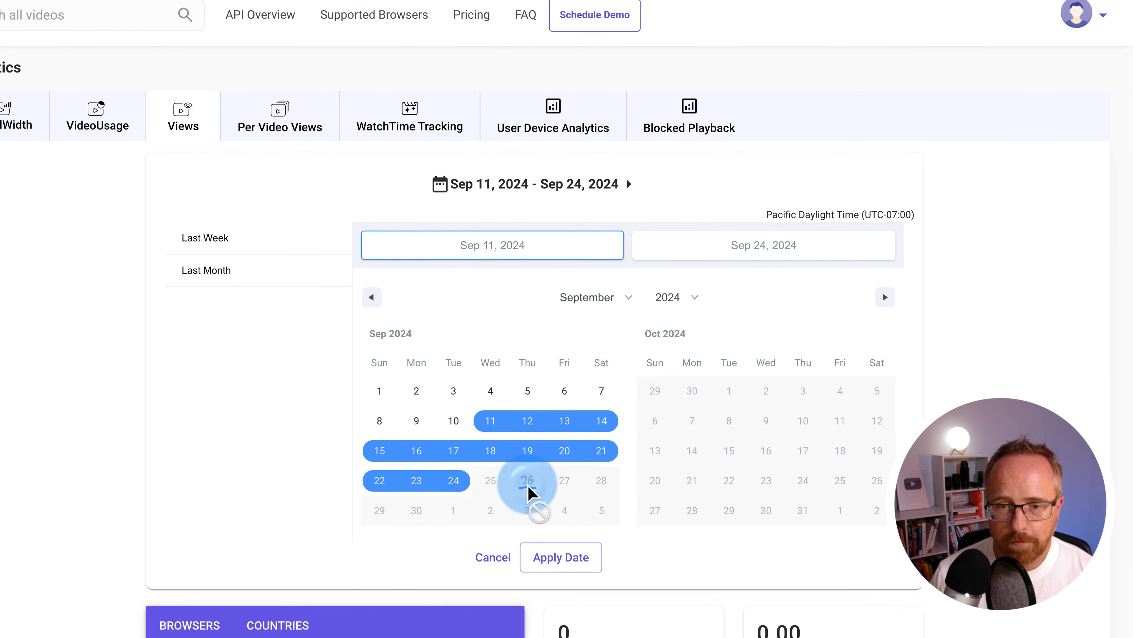
click(454, 581)
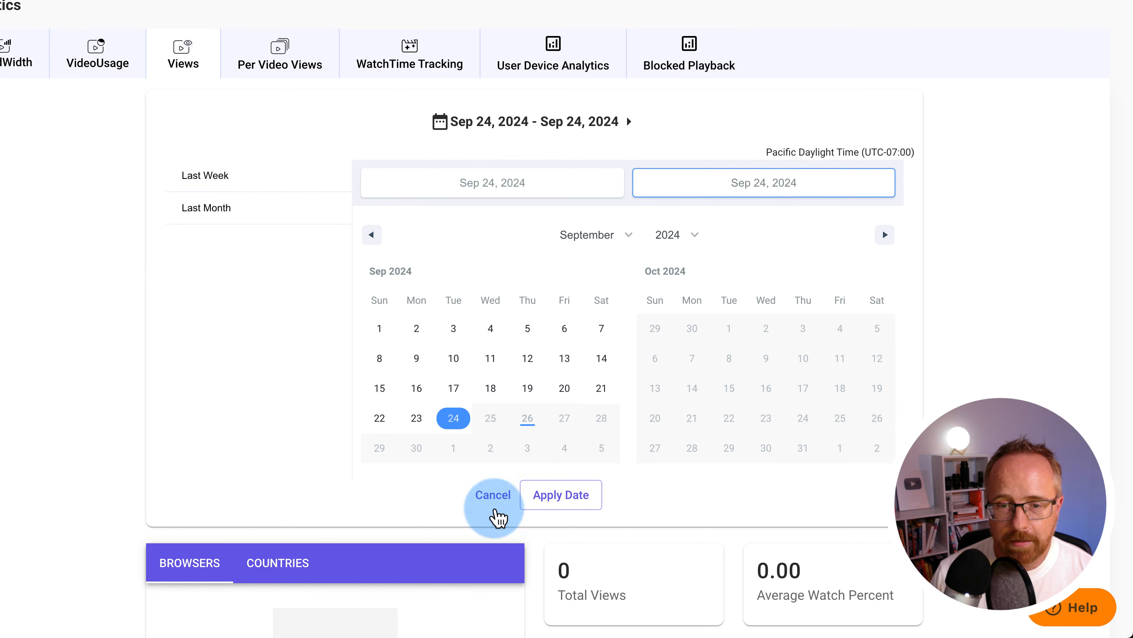
click(493, 494)
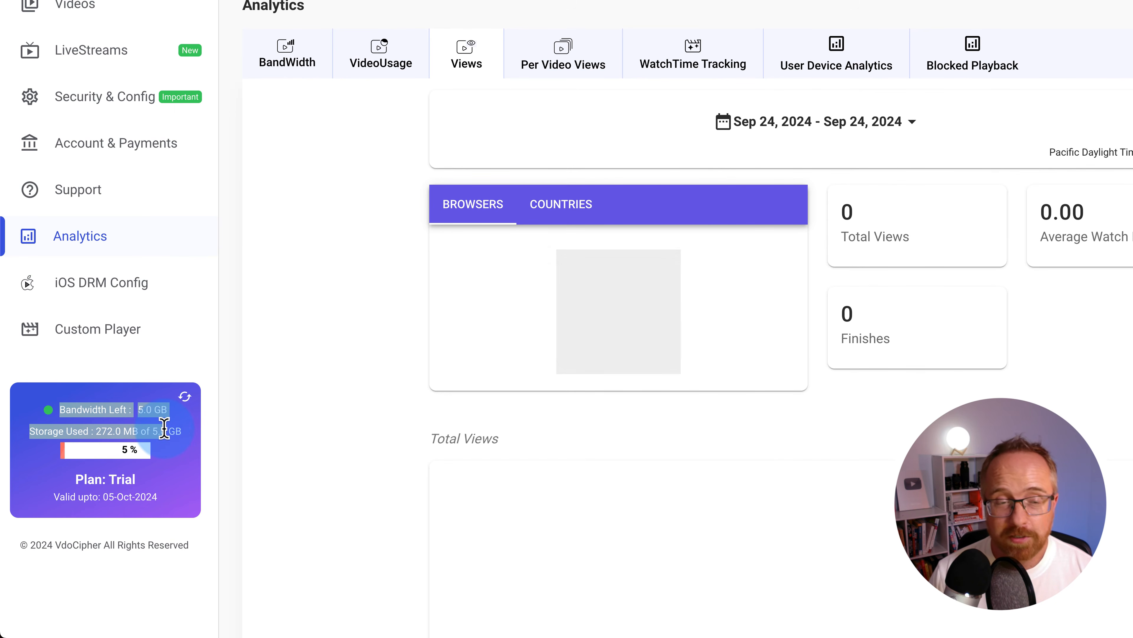
Open the second video's edit page from the Course folder in the video library
click(69, 5)
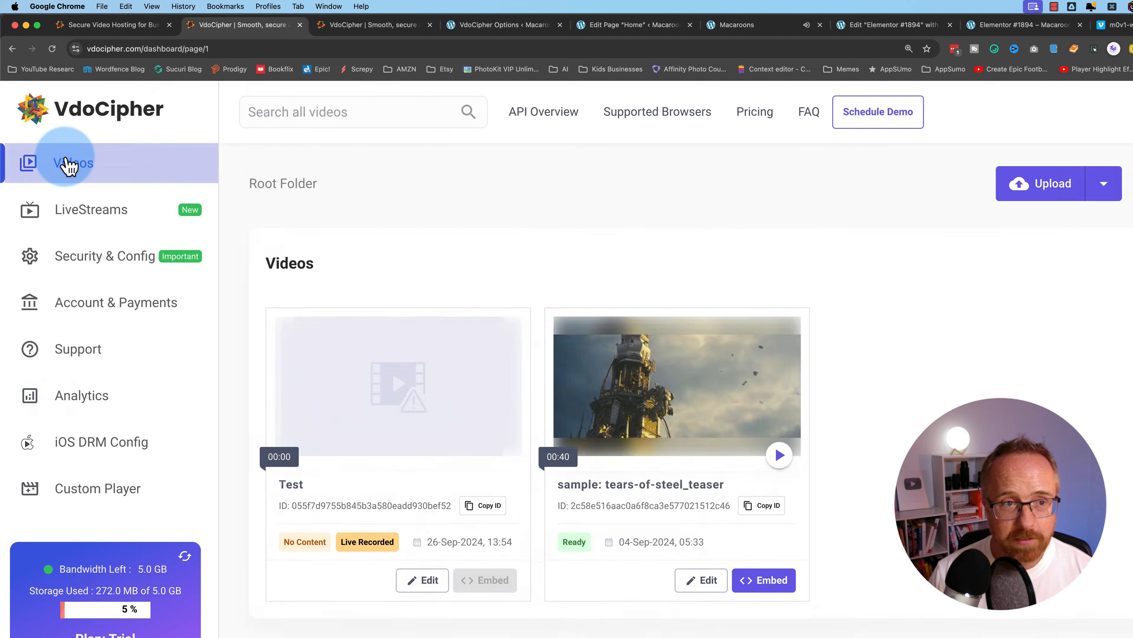
click(415, 276)
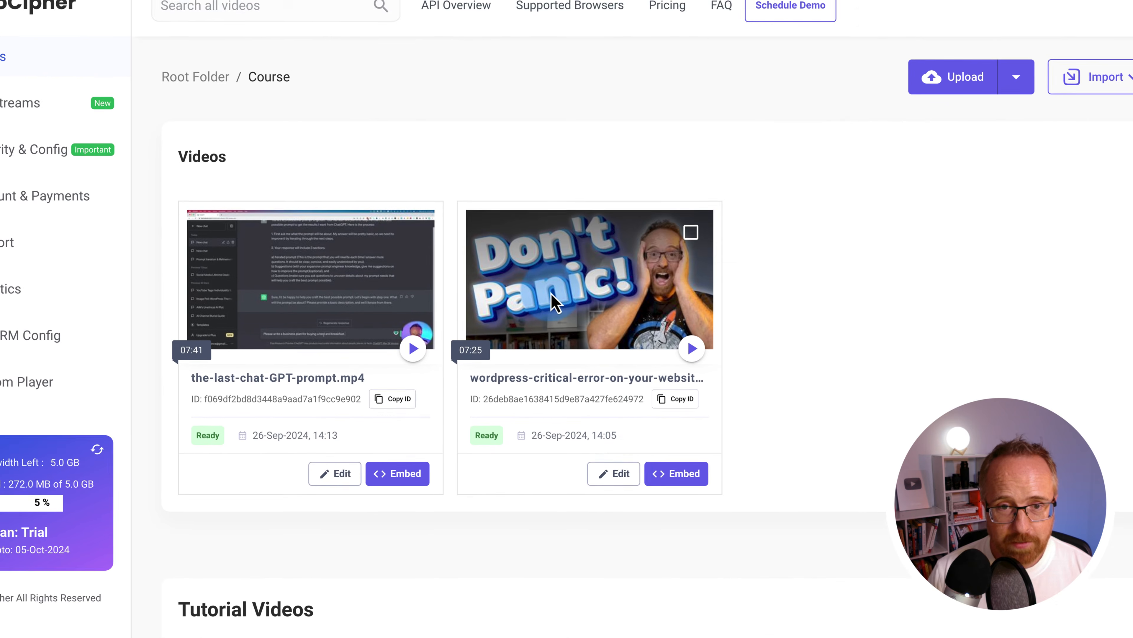
click(612, 459)
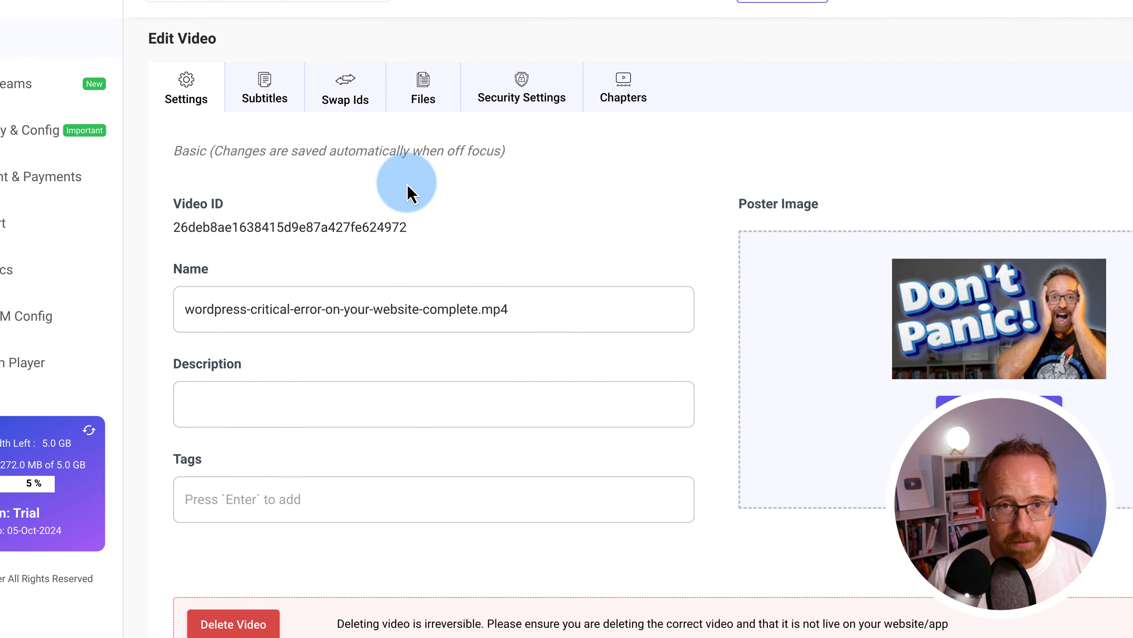
Compare the original file's 953.3 MB size with the 5.0 GB storage limit and remaining bandwidth
key(super+Tab)
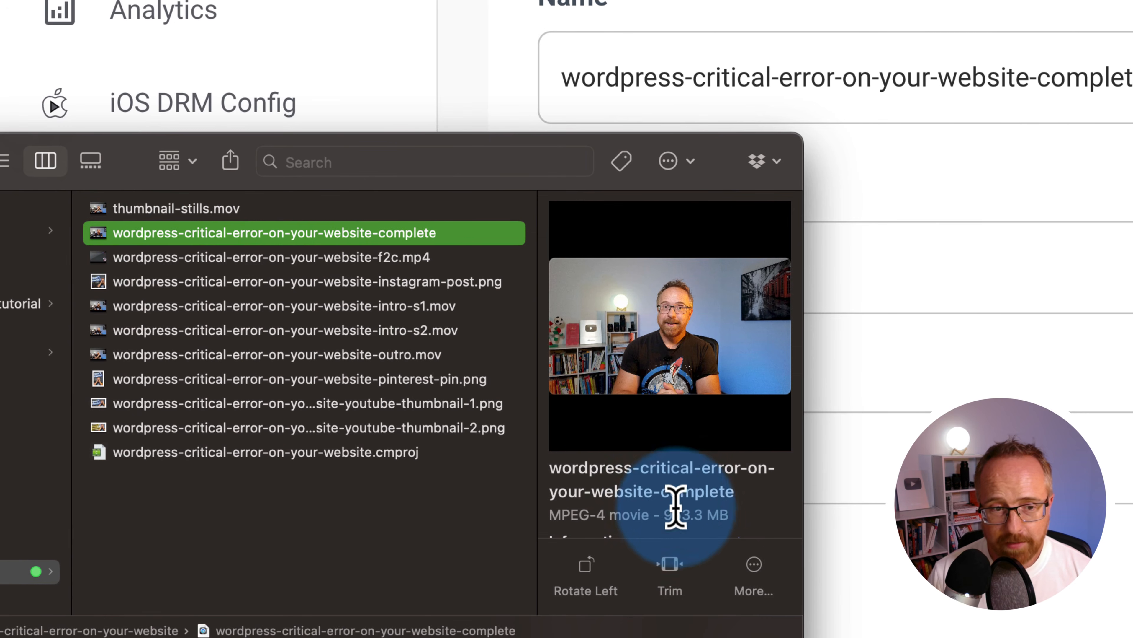
drag(663, 518, 729, 518)
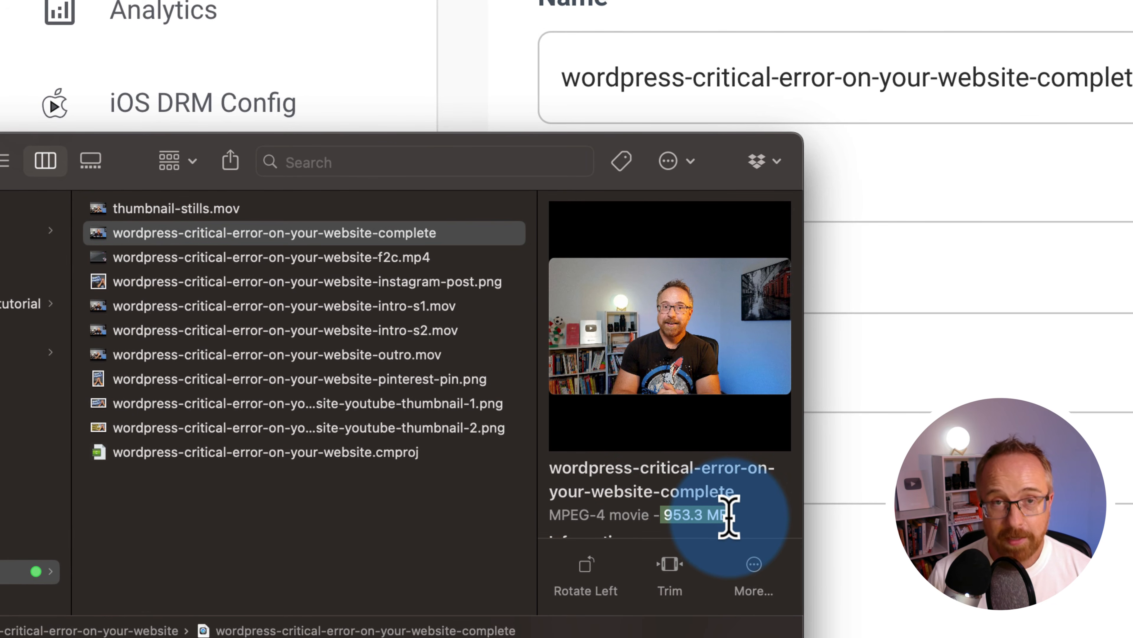
click(856, 552)
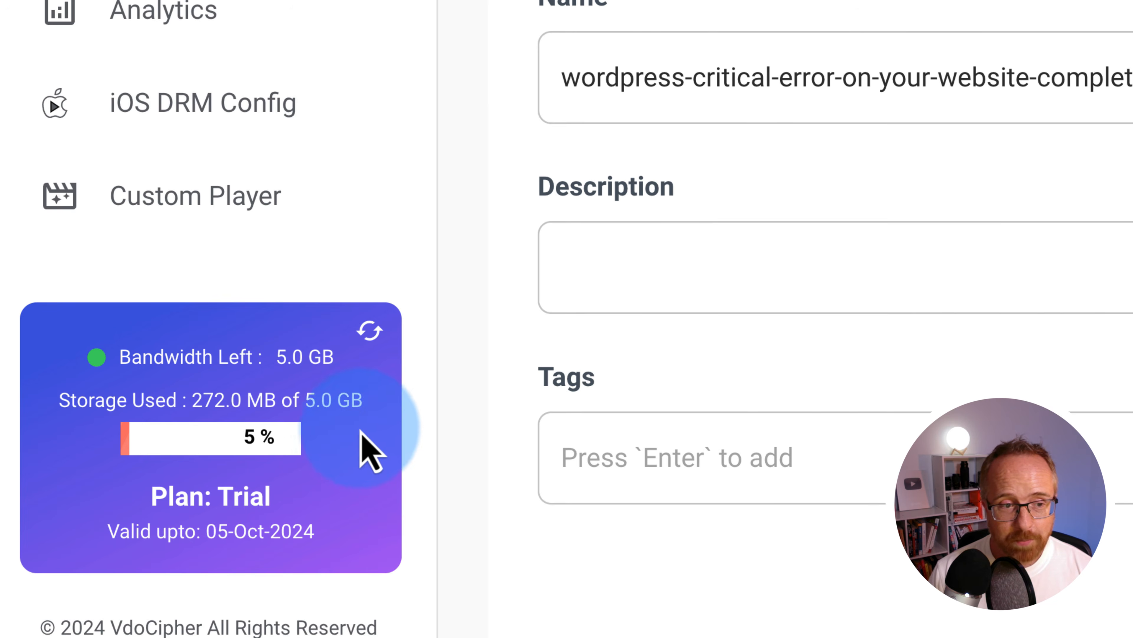
drag(298, 401, 351, 400)
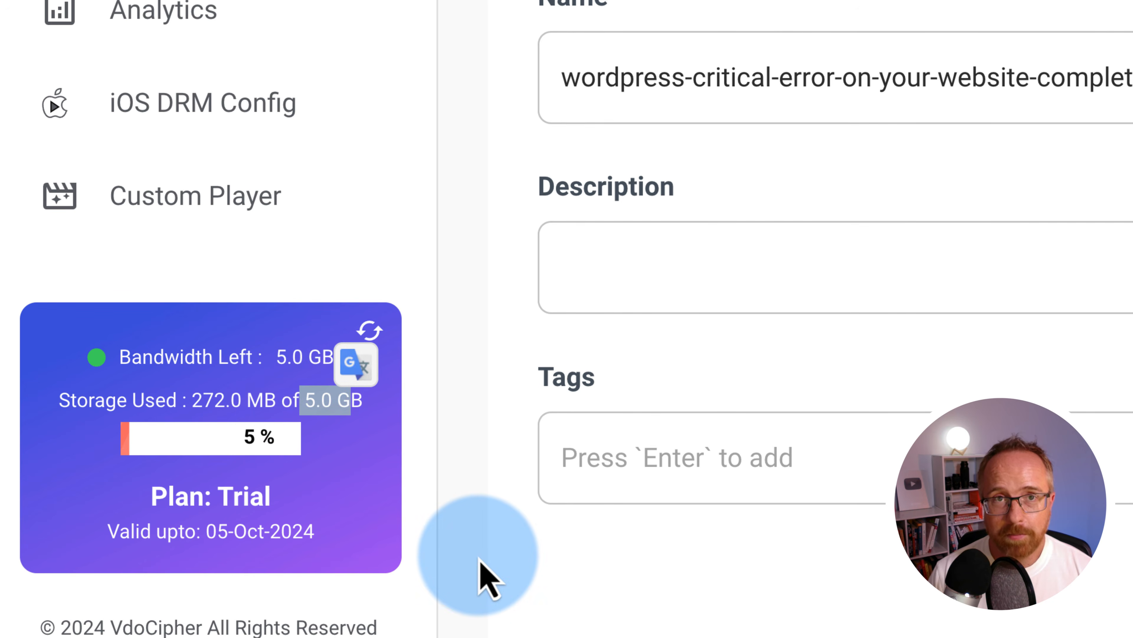
key(super+Tab)
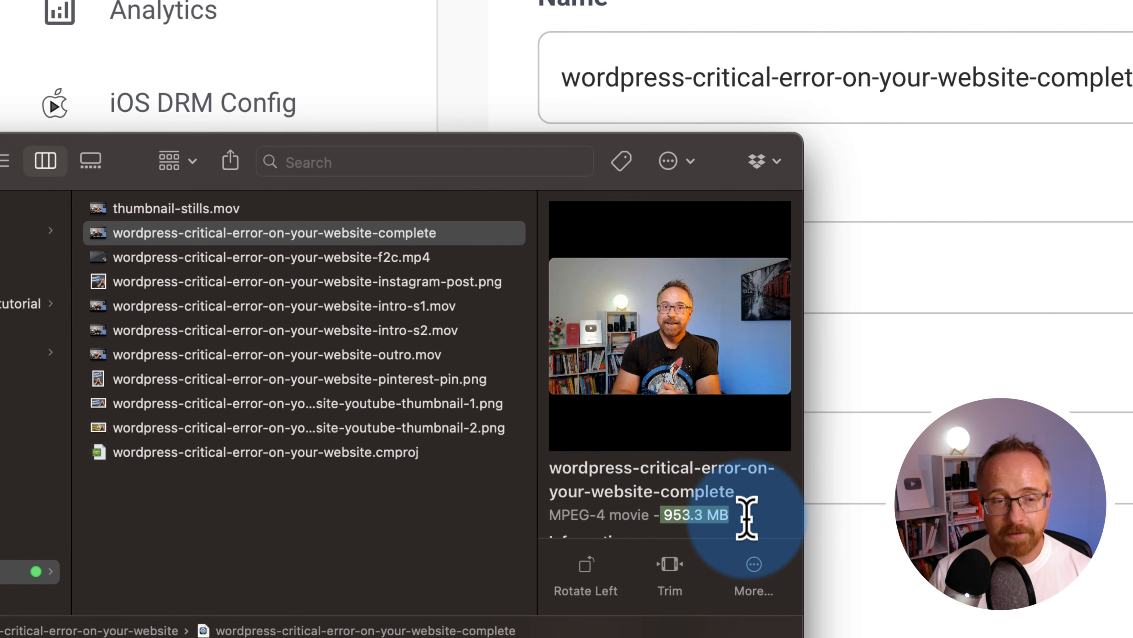
click(822, 550)
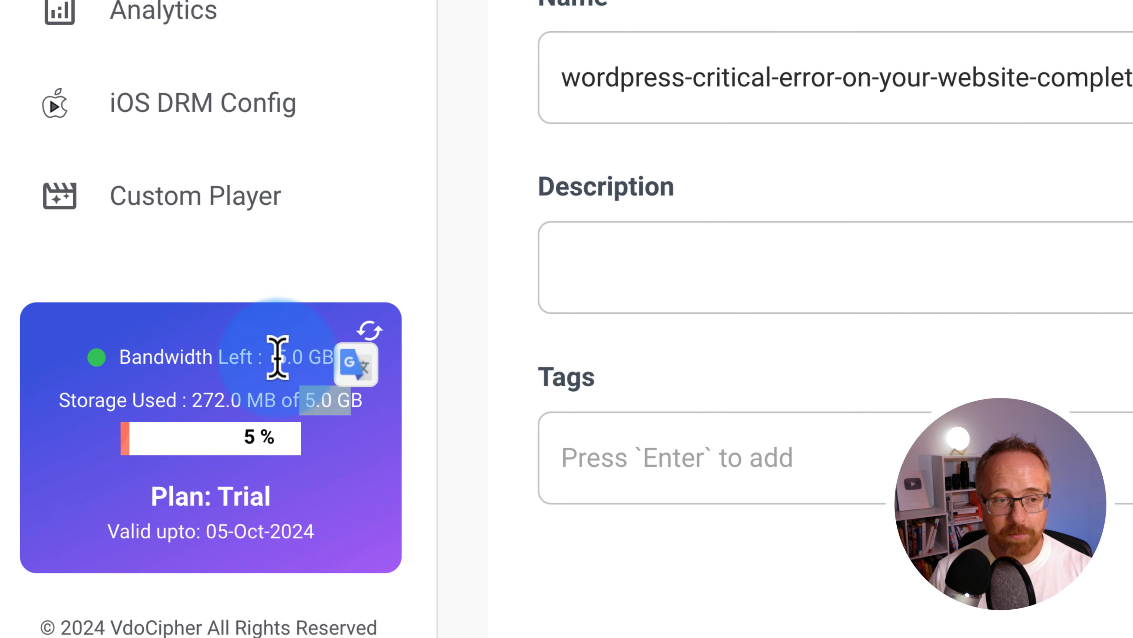
drag(274, 358, 379, 372)
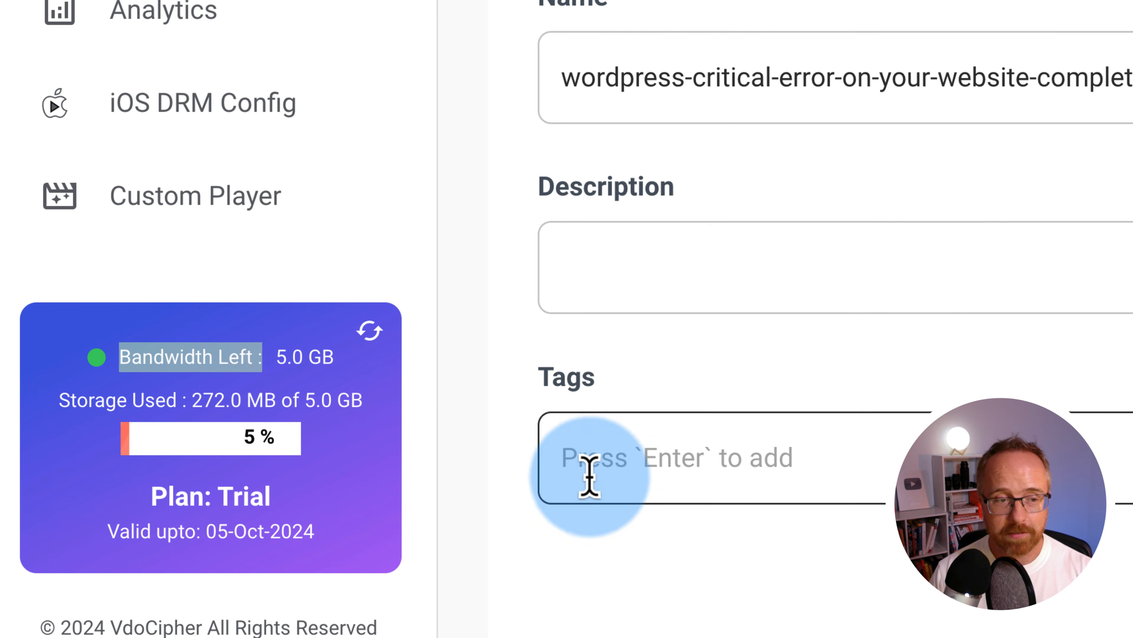
key(super+Tab)
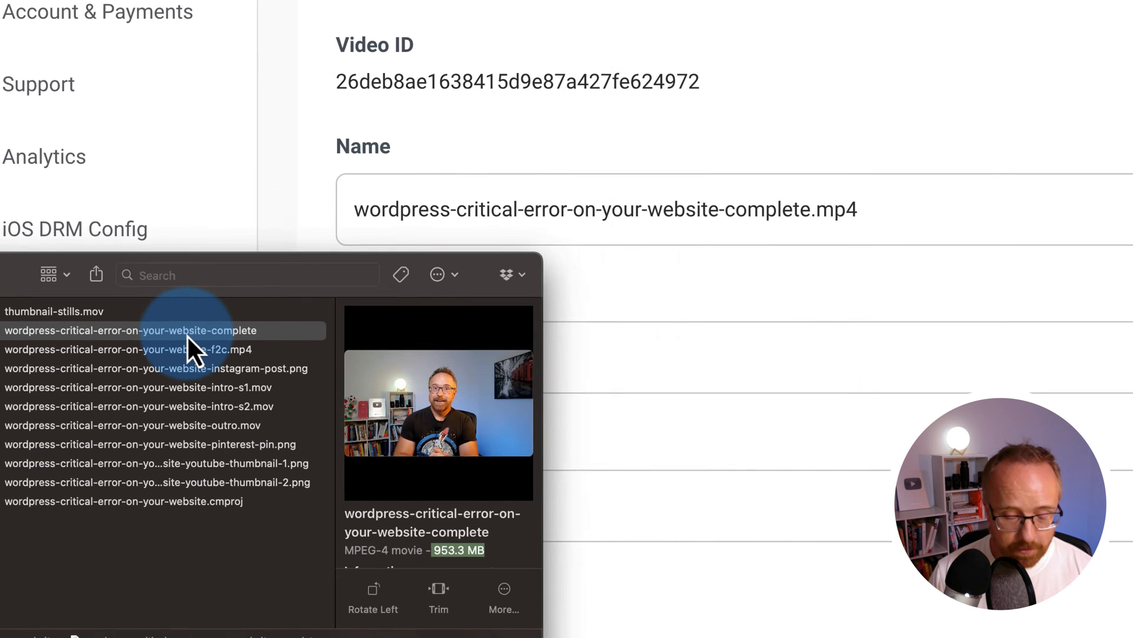
key(super+Tab)
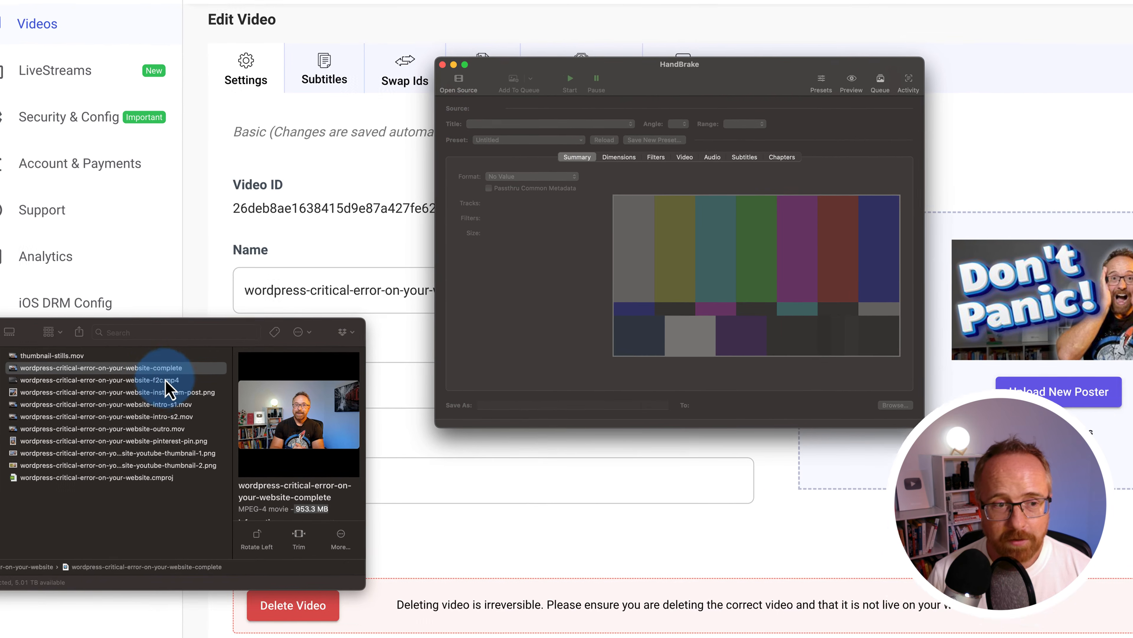
Encode the complete video in HandBrake with Fast 1080p30, then bring up VdoCipher's pricing plans
drag(28, 446, 493, 377)
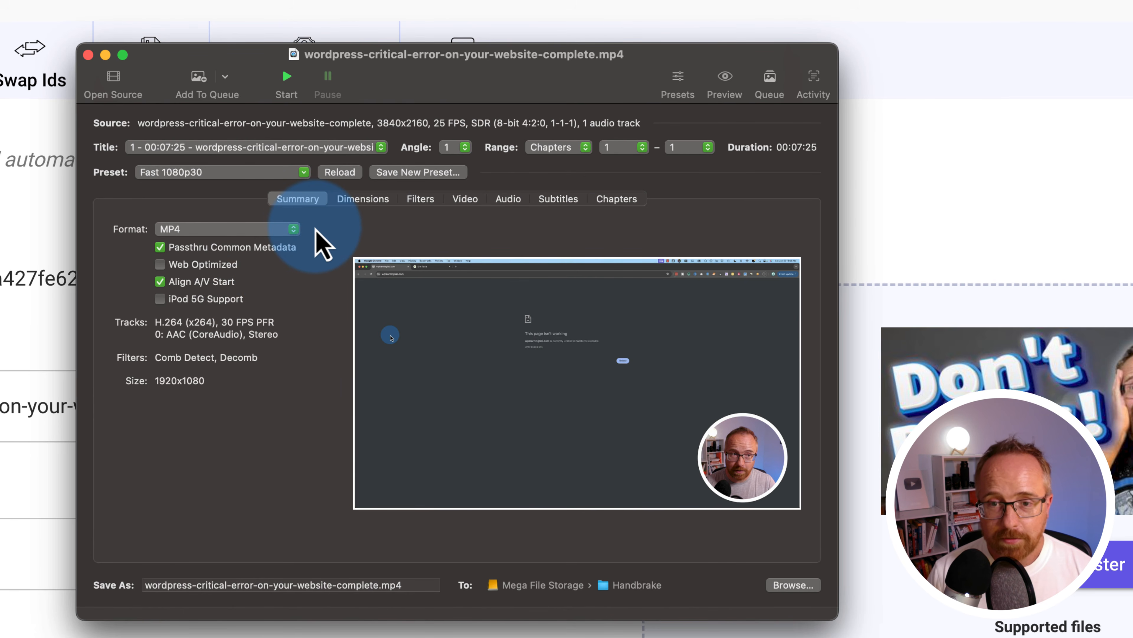
click(287, 89)
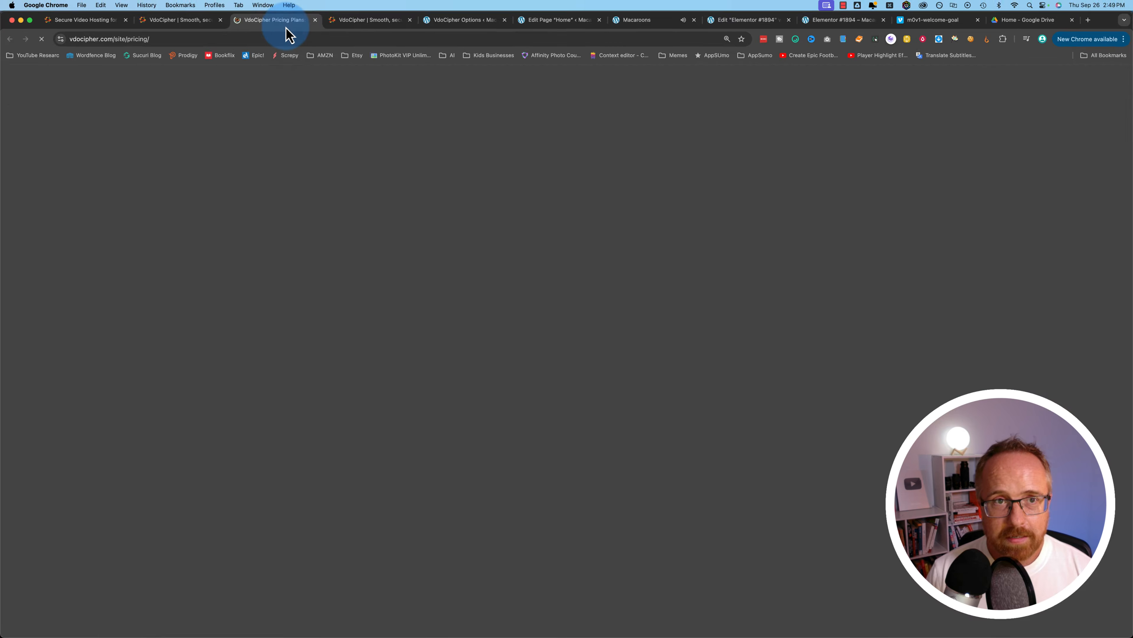
click(289, 31)
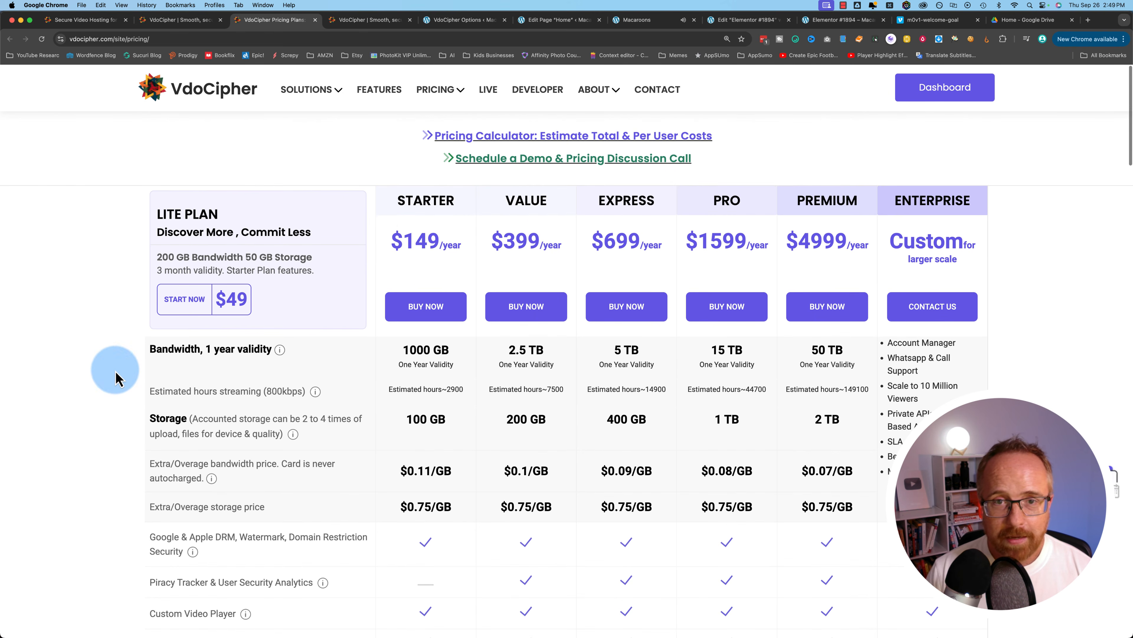
Highlight the plan prices, including Starter's $149 yearly price and 1000 GB bandwidth
drag(391, 241, 927, 237)
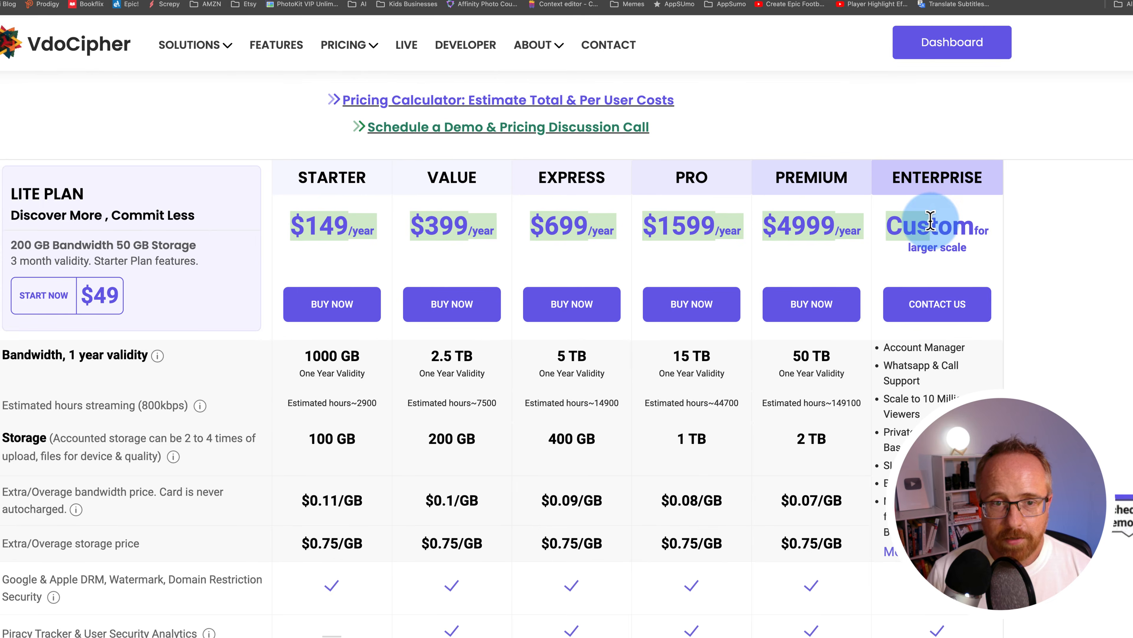
drag(306, 226, 367, 223)
scroll(367, 223, down, 1)
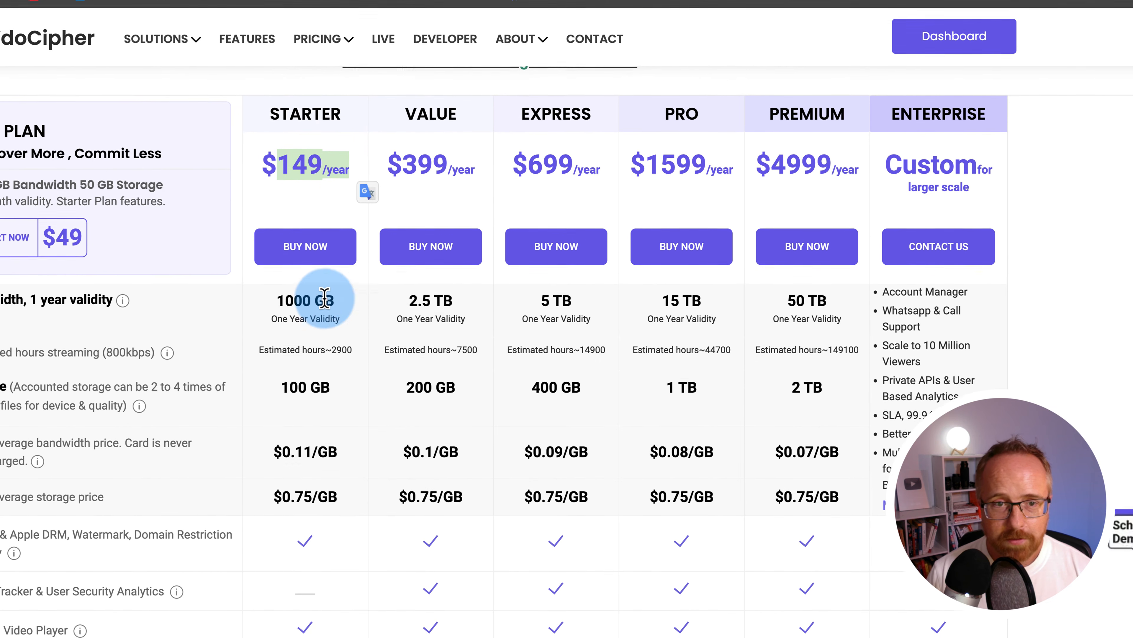
drag(276, 317, 334, 313)
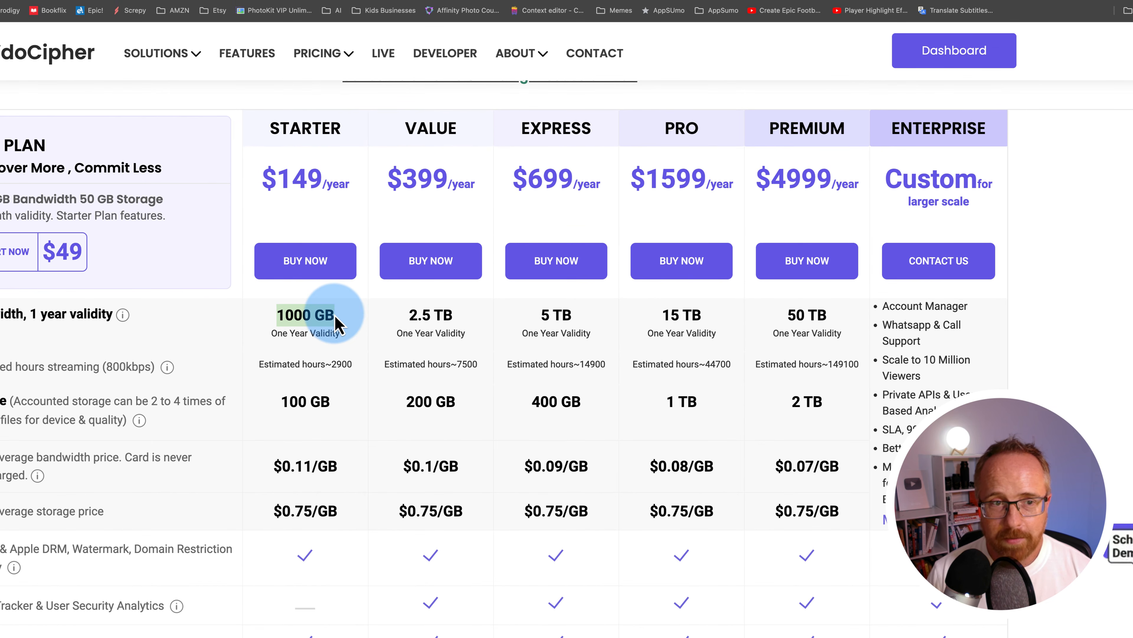
scroll(337, 322, up, 1)
drag(273, 383, 340, 373)
Scroll the feature rows and highlight the Lite plan's 3-month validity, 200 GB bandwidth and 50 GB storage
scroll(357, 404, down, 5)
scroll(225, 521, up, 3)
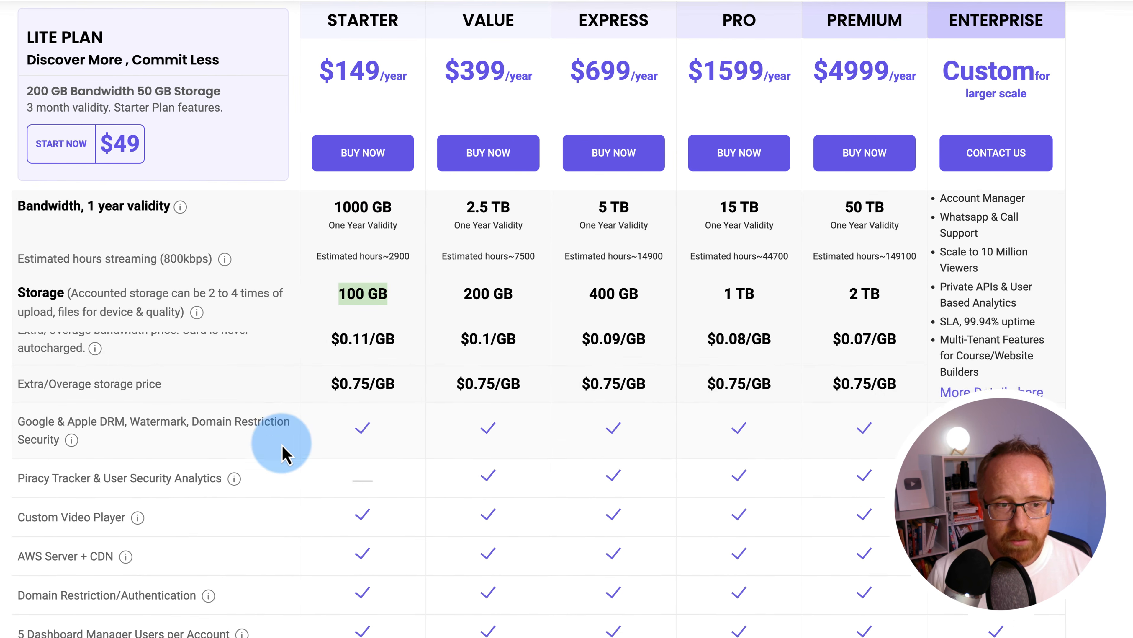
scroll(265, 478, down, 5)
scroll(284, 450, down, 6)
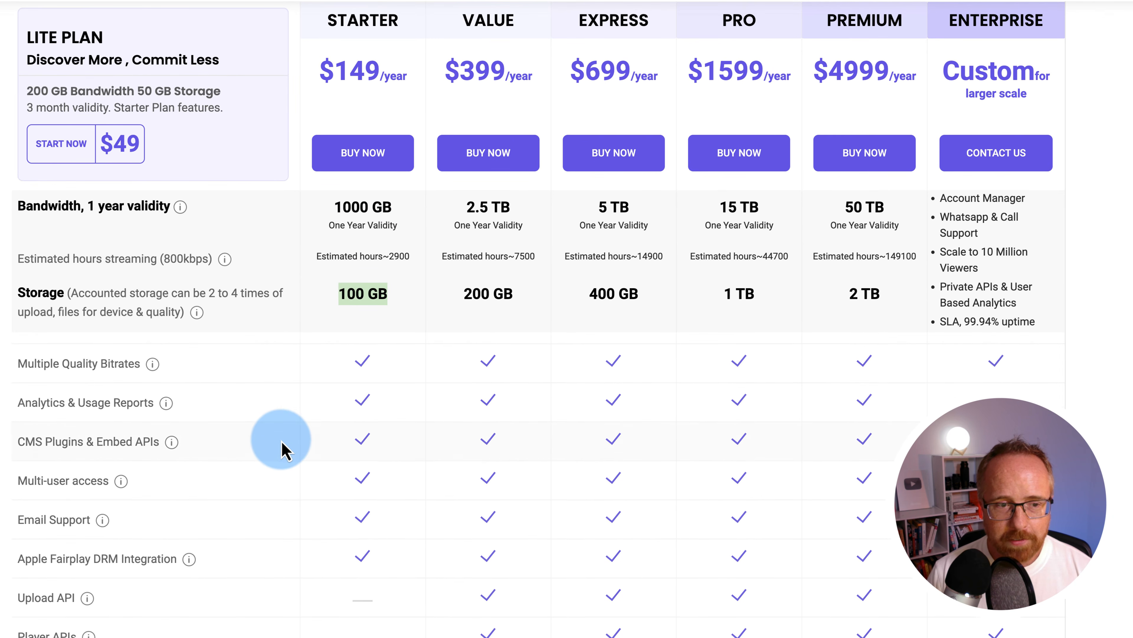
scroll(284, 446, down, 3)
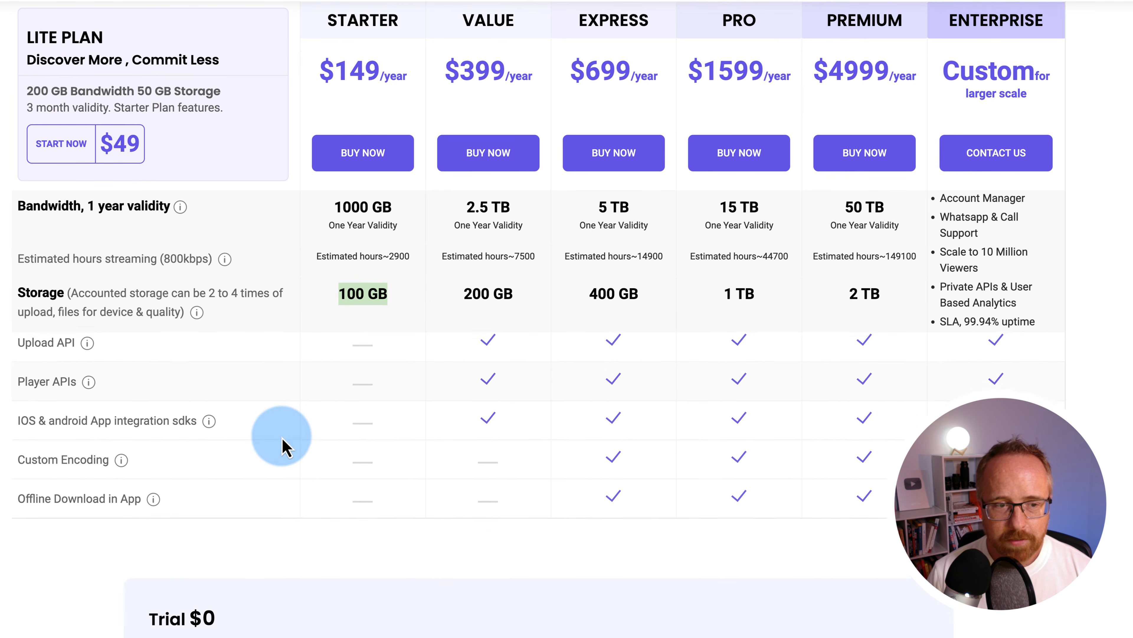
scroll(294, 478, up, 10)
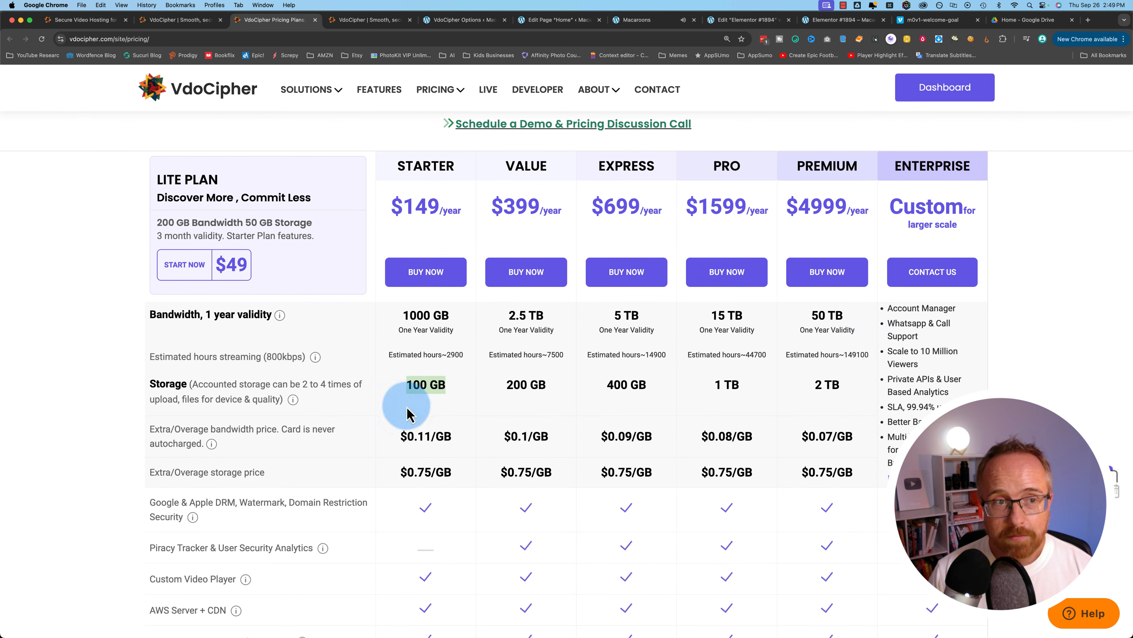
drag(157, 236, 210, 233)
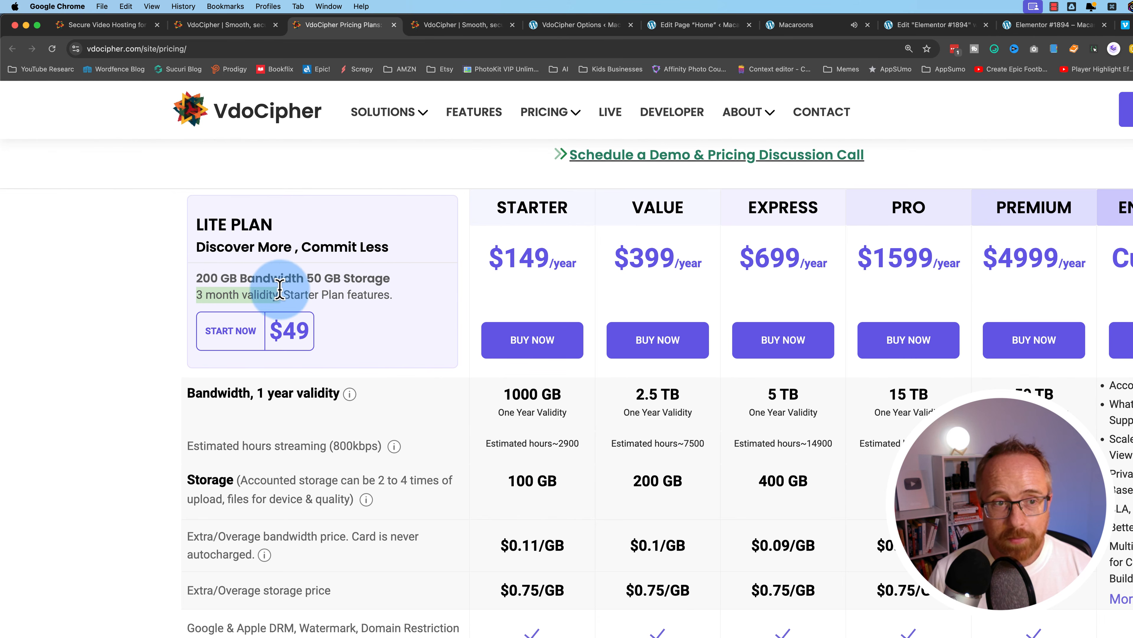
drag(280, 289, 294, 294)
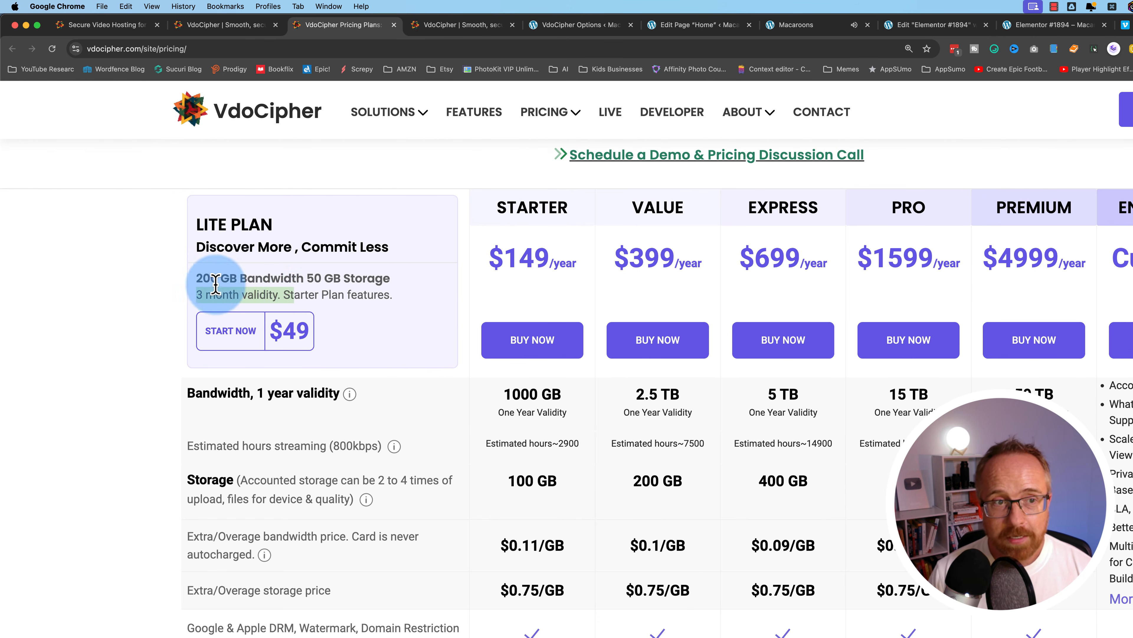
drag(211, 278, 371, 270)
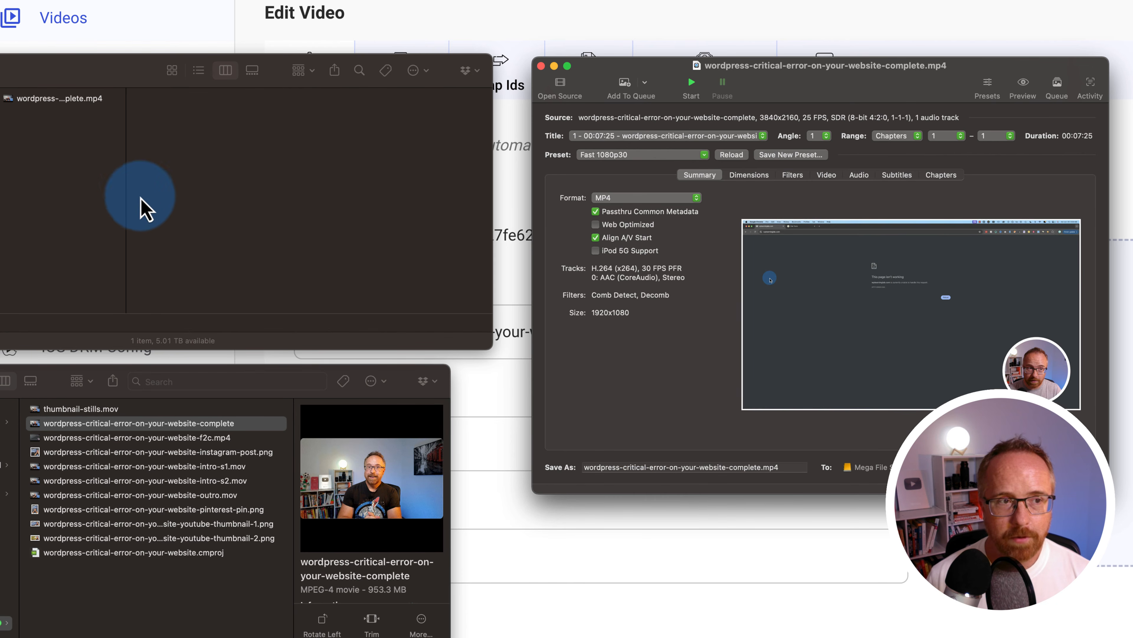
Quick Look the 953.3 MB original video and then the 47.6 MB re-encoded mp4 to compare quality
click(37, 101)
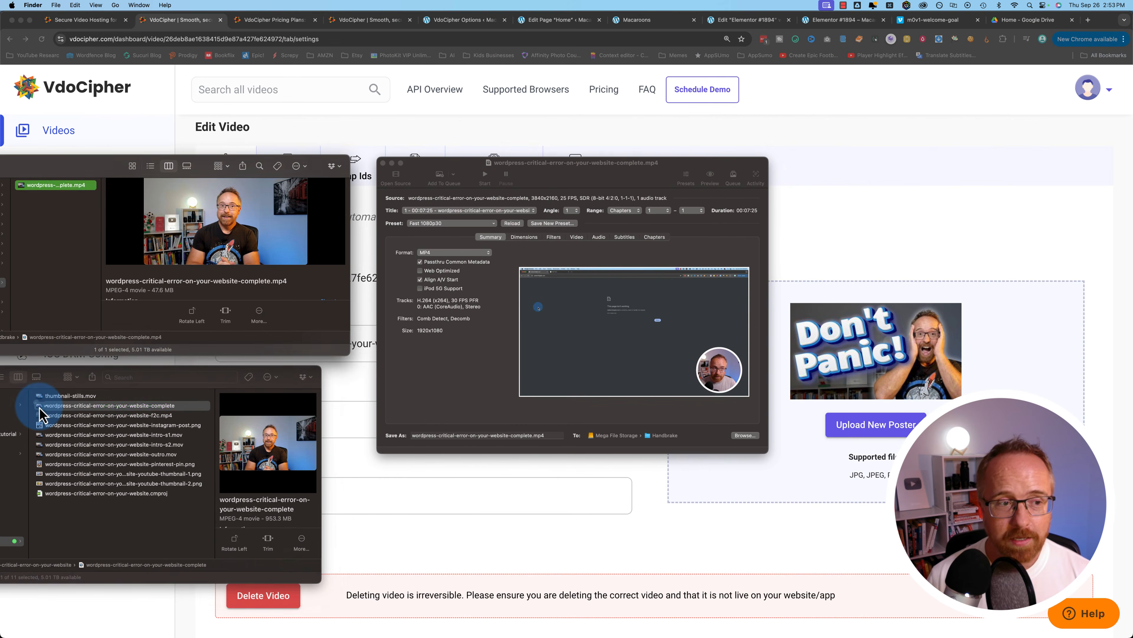
click(75, 303)
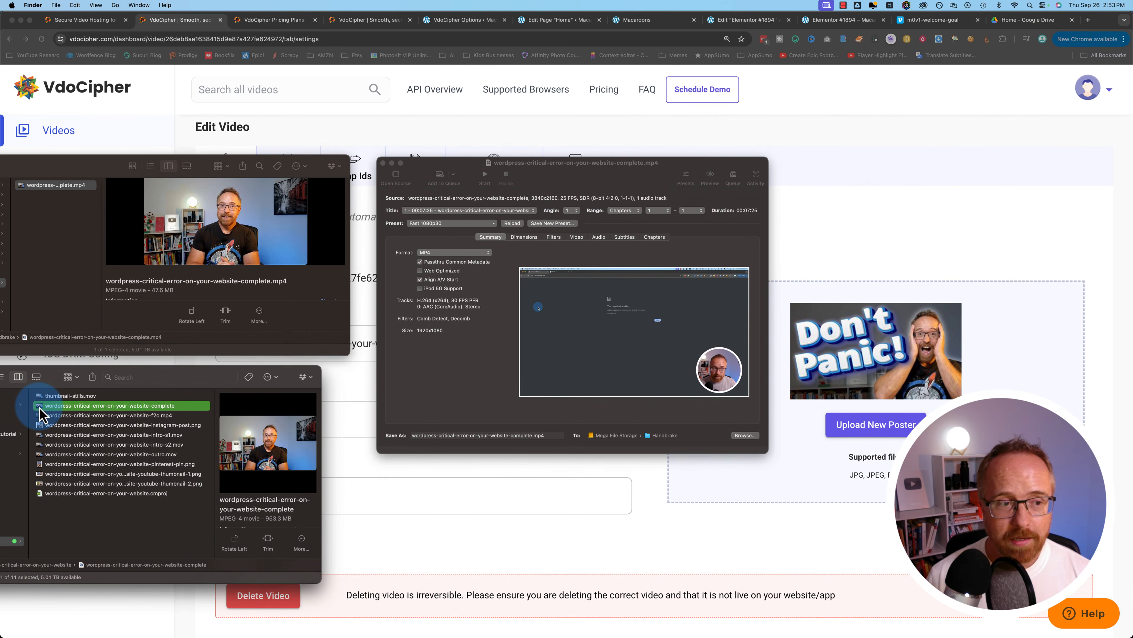
key(space)
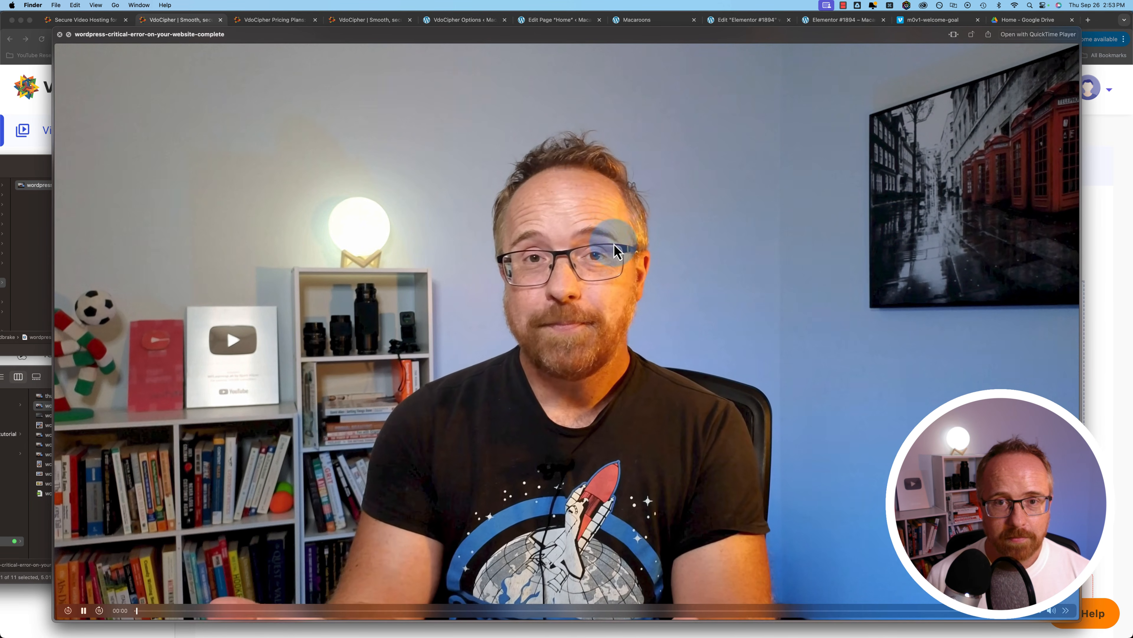
key(space)
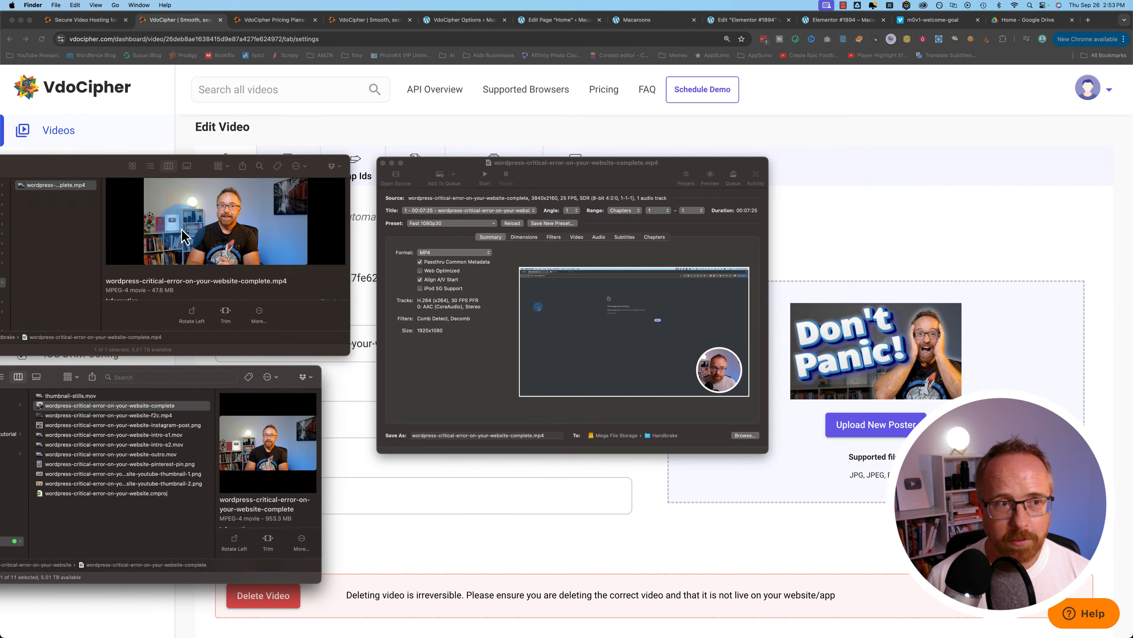
click(23, 191)
key(space)
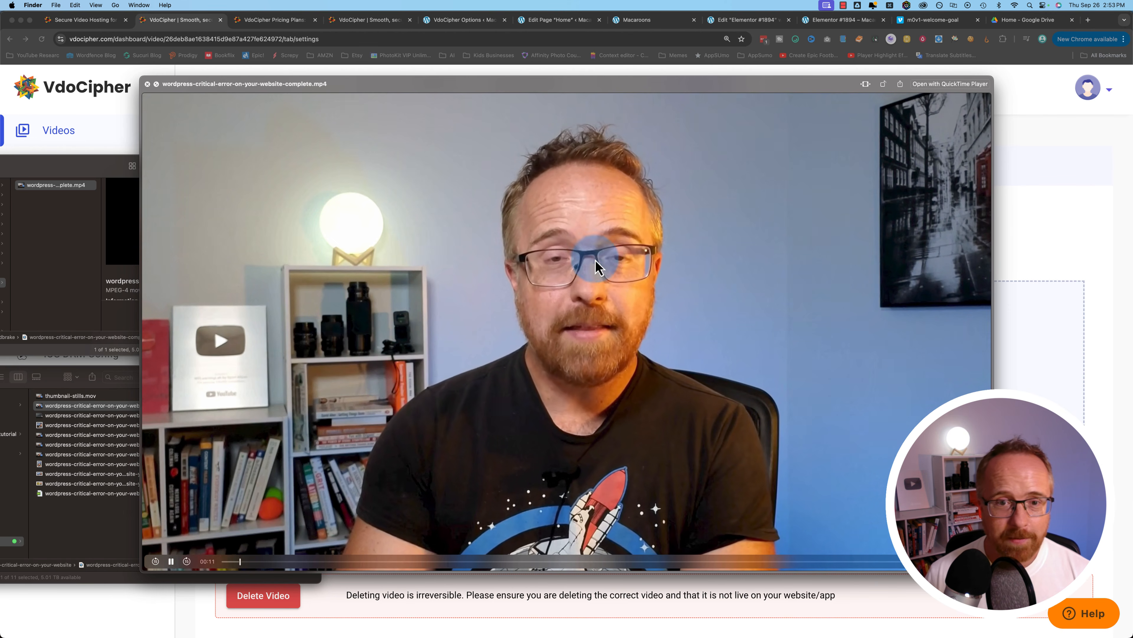
key(space)
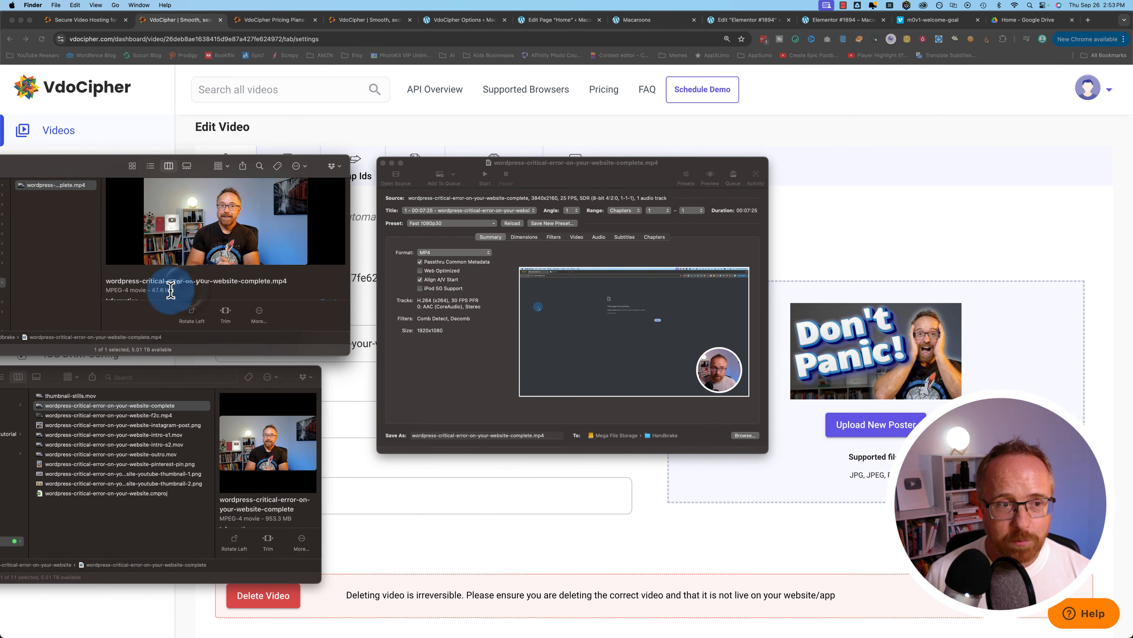